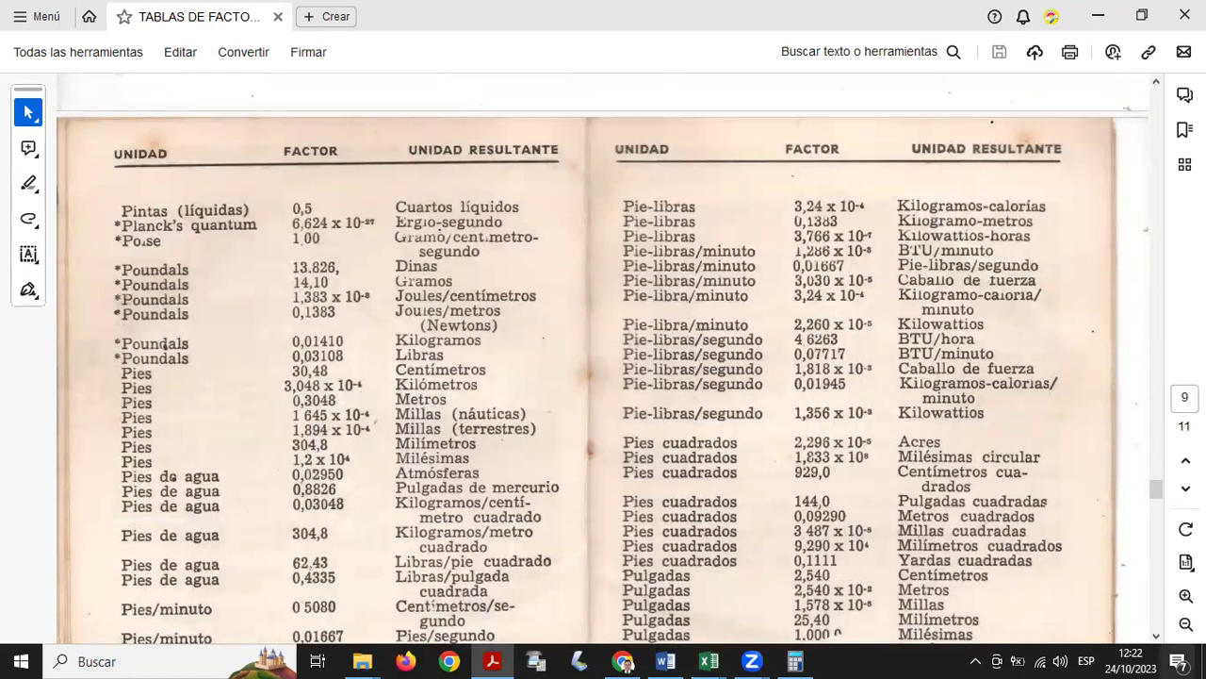
- Enlarge the conversion-factor table to 300% and examine the factors listed for Pies
click(1186, 595)
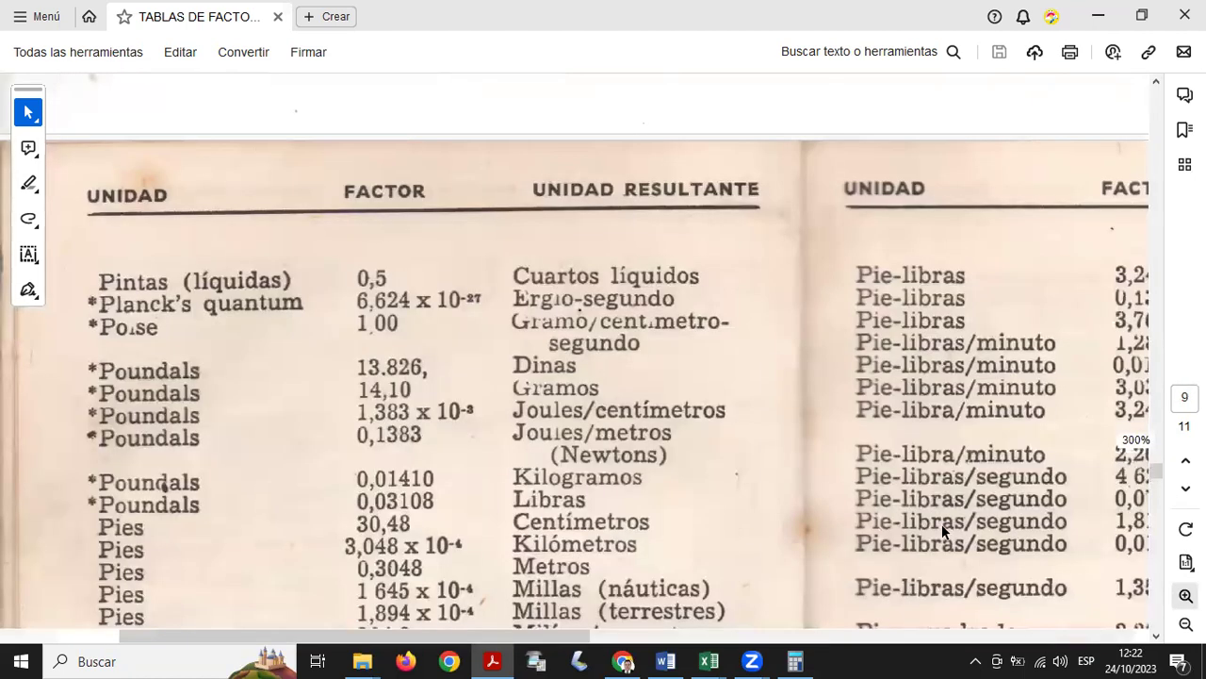
scroll(463, 459, up, 2)
scroll(470, 459, down, 5)
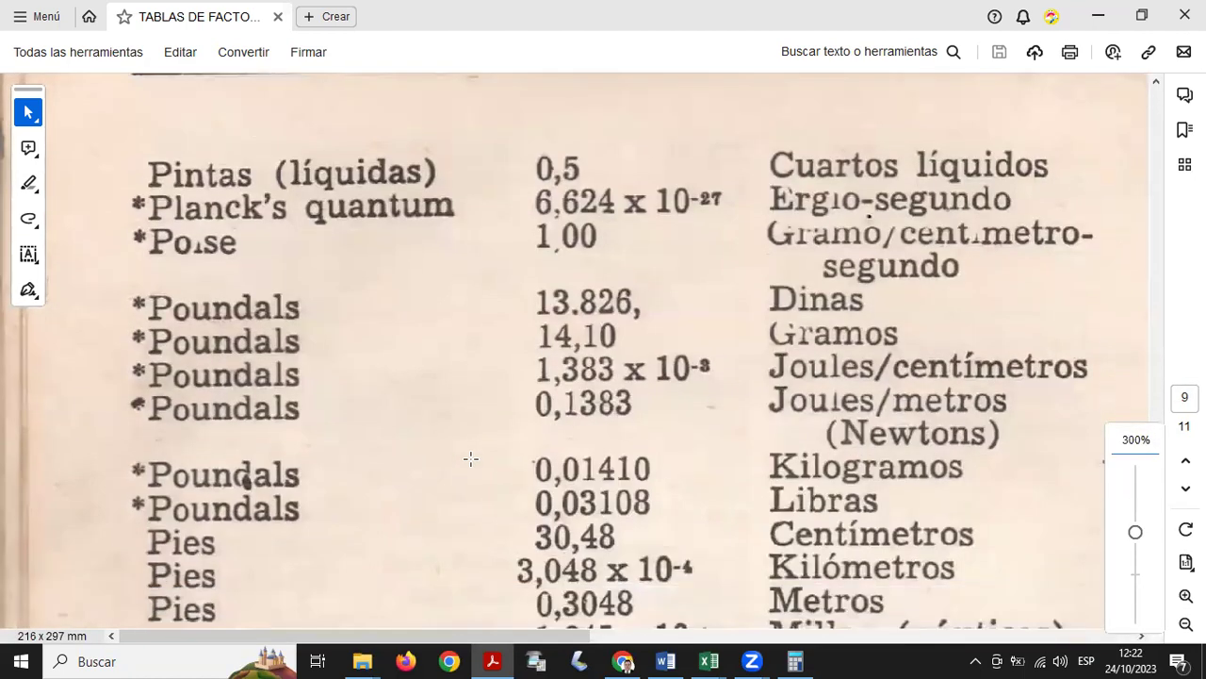
scroll(471, 459, up, 1)
scroll(471, 459, down, 5)
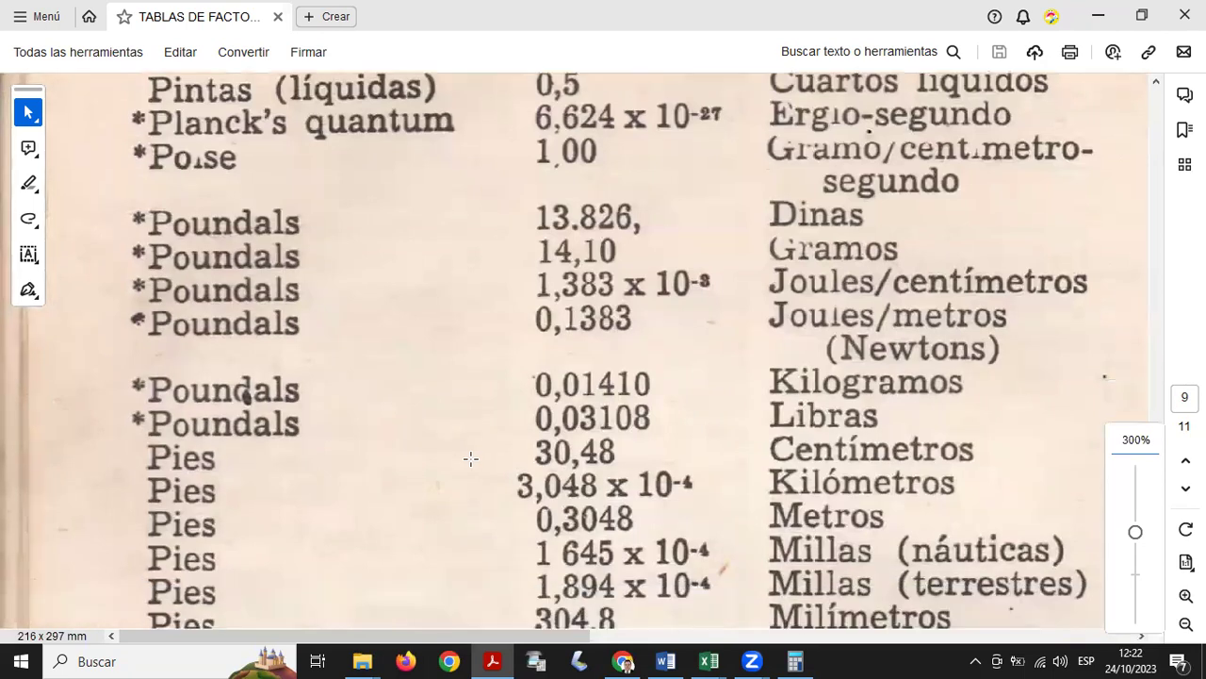
scroll(471, 459, down, 3)
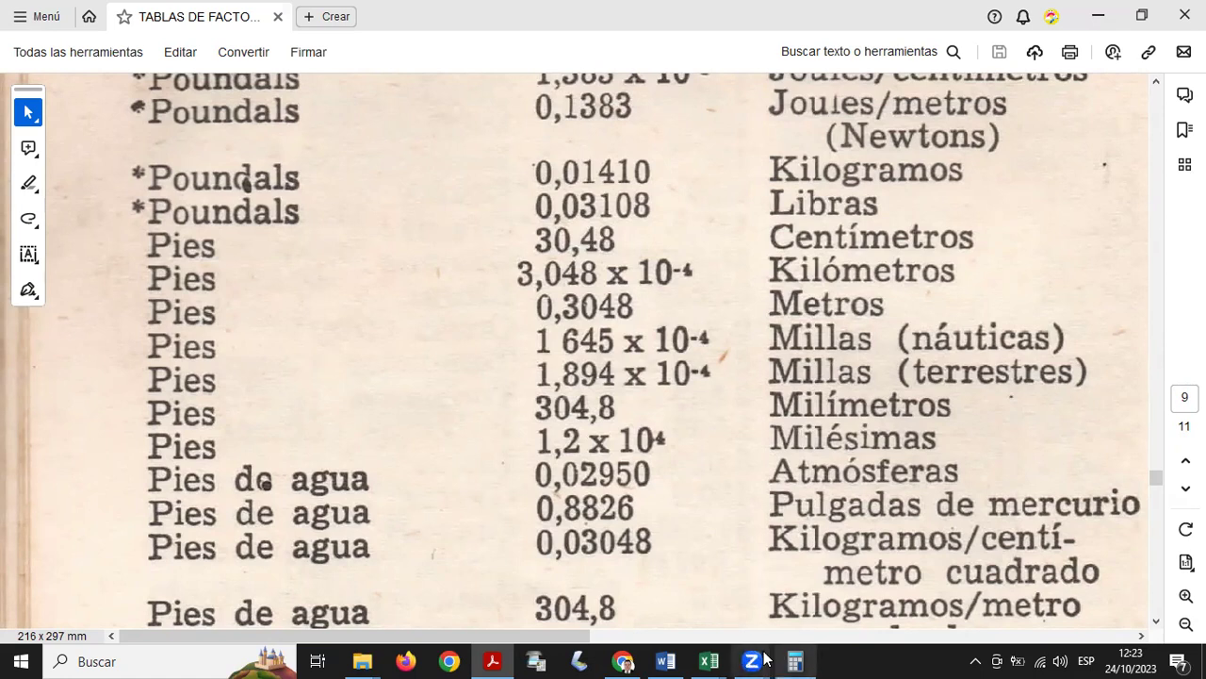
- Switch to Calculator, multiply 30,48 by 3, and minimize it
click(797, 661)
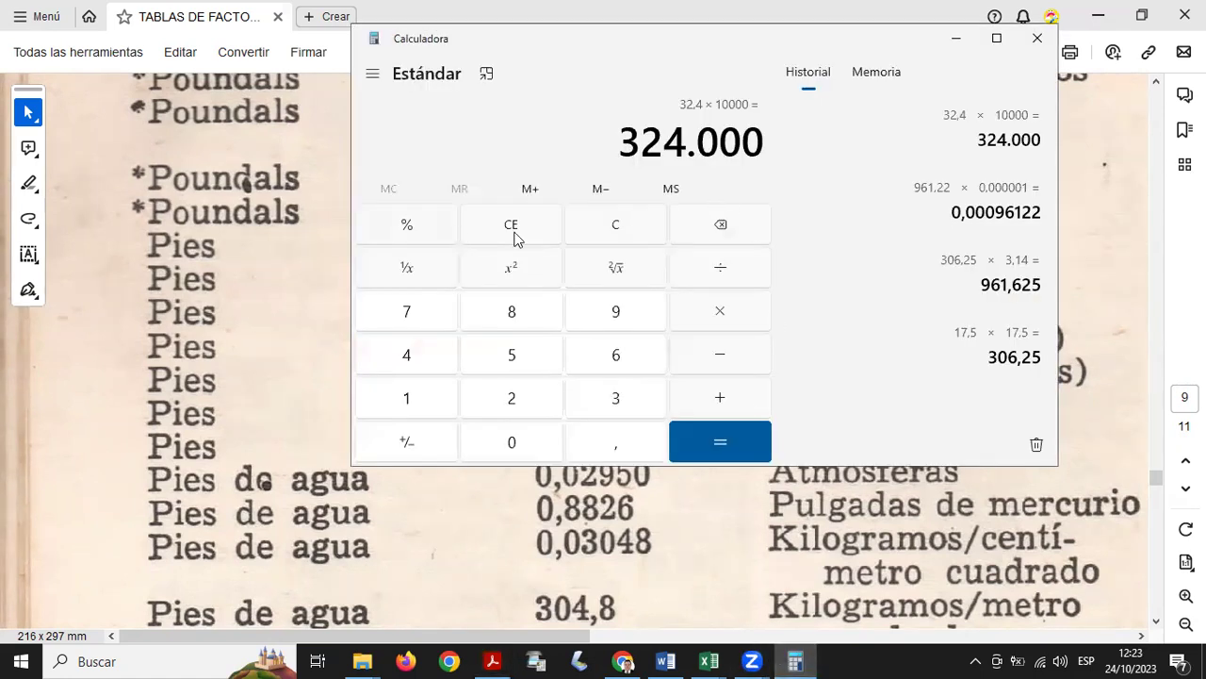
click(582, 236)
click(613, 405)
click(502, 451)
click(609, 449)
click(422, 356)
click(527, 309)
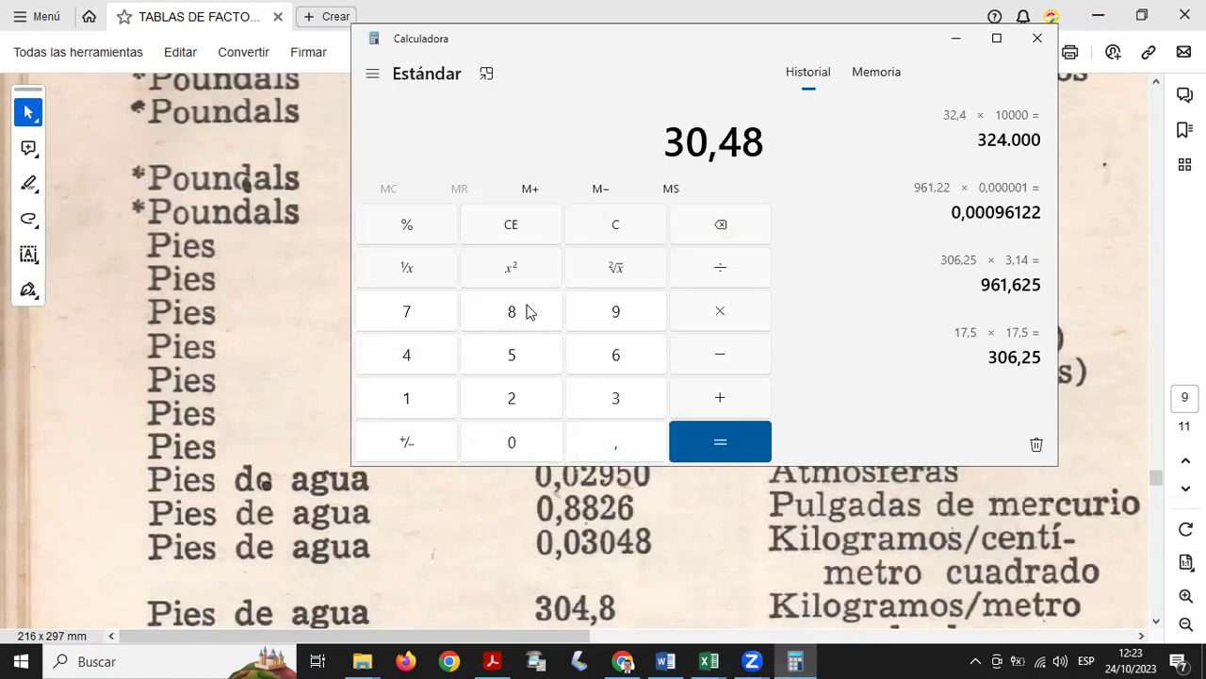
click(717, 315)
click(603, 412)
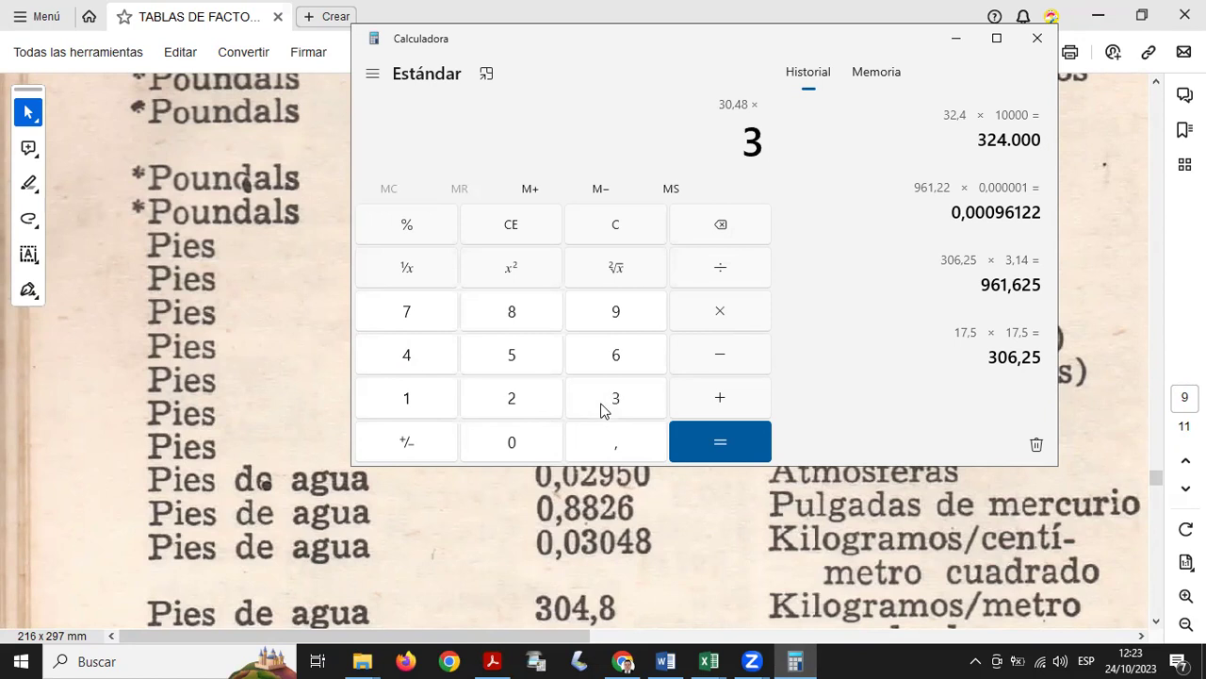
click(723, 444)
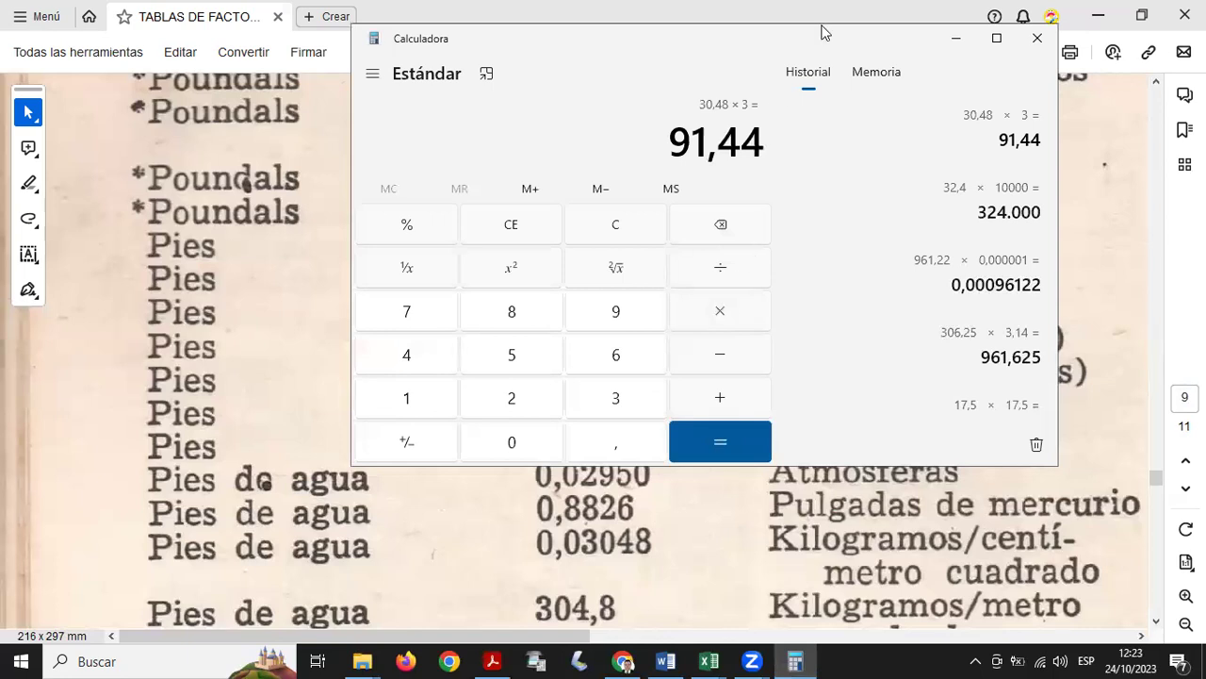
click(954, 38)
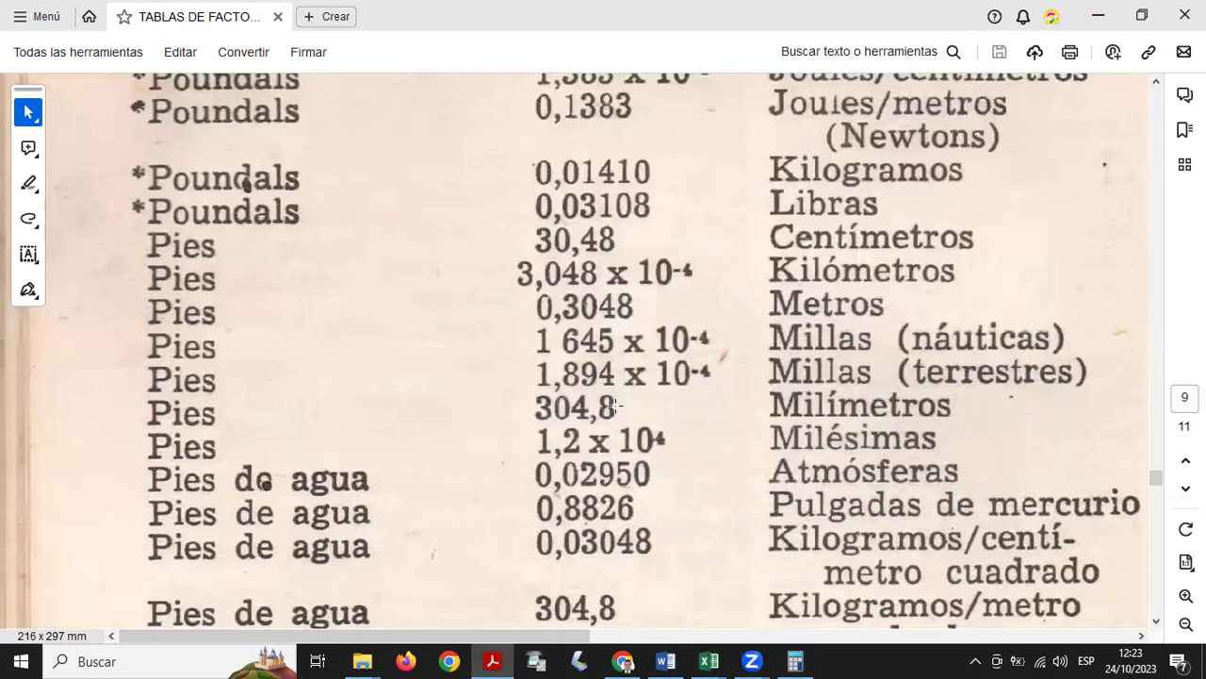
- Switch to the Libro1 workbook in Excel and make the "3458 Yd a Km" heading in B45 red and bold
mouse_move(717, 637)
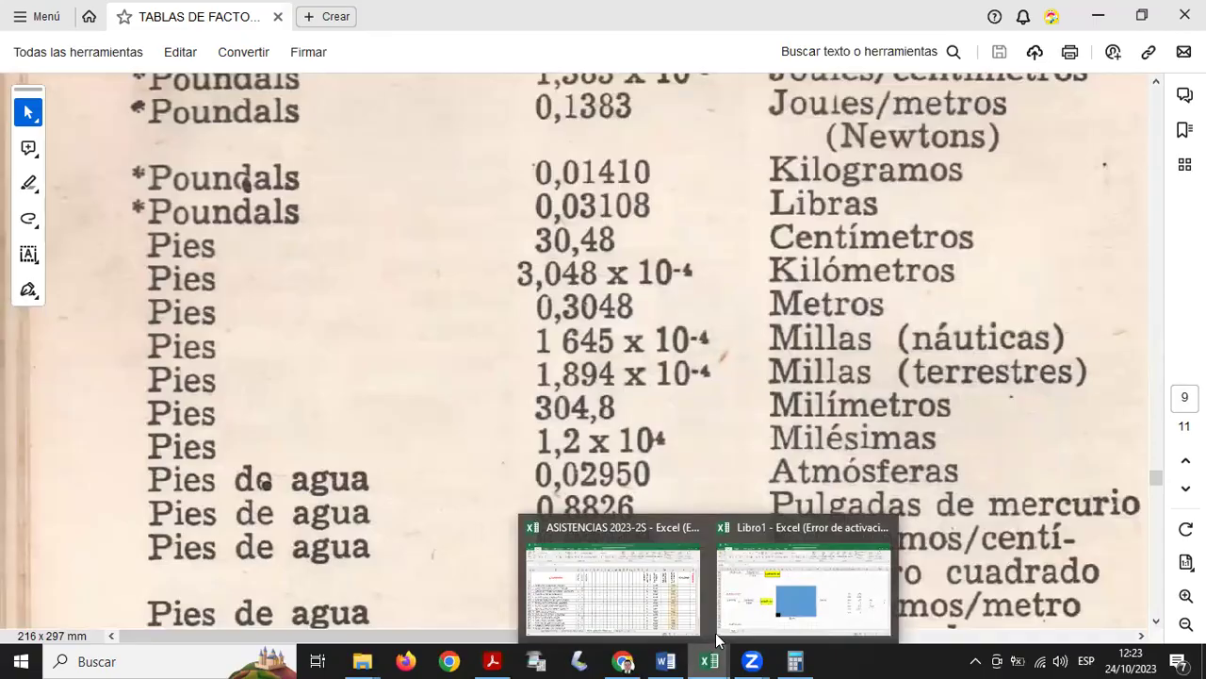
click(775, 585)
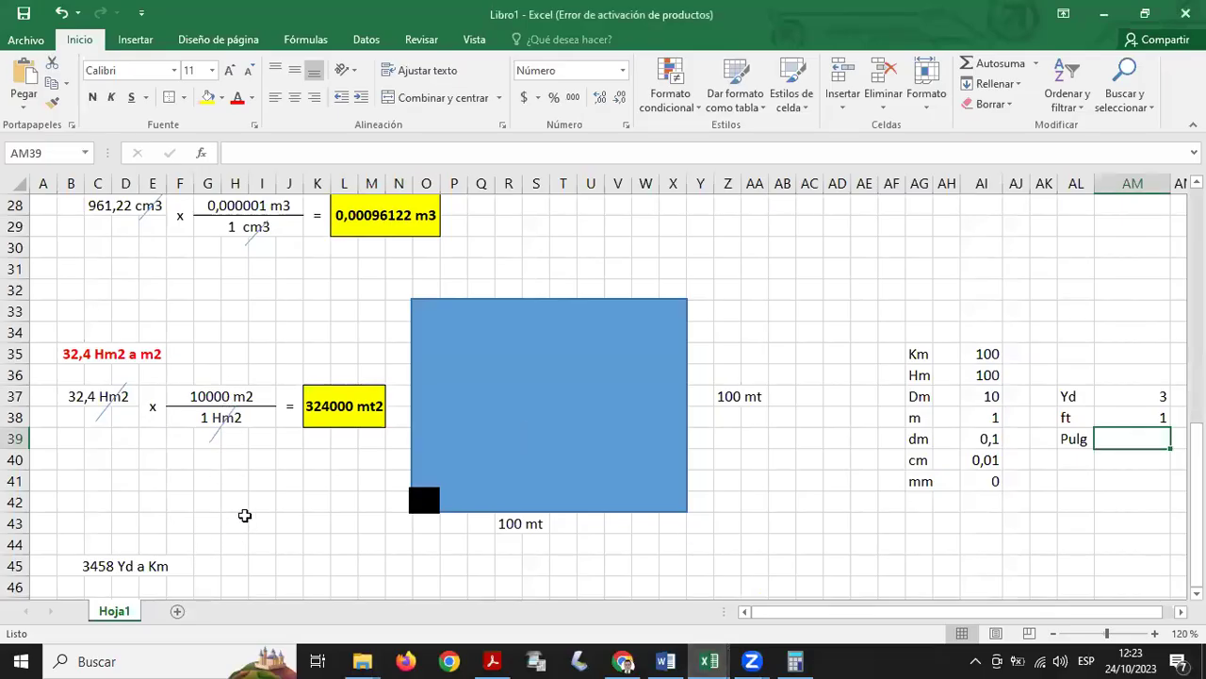
scroll(245, 514, down, 3)
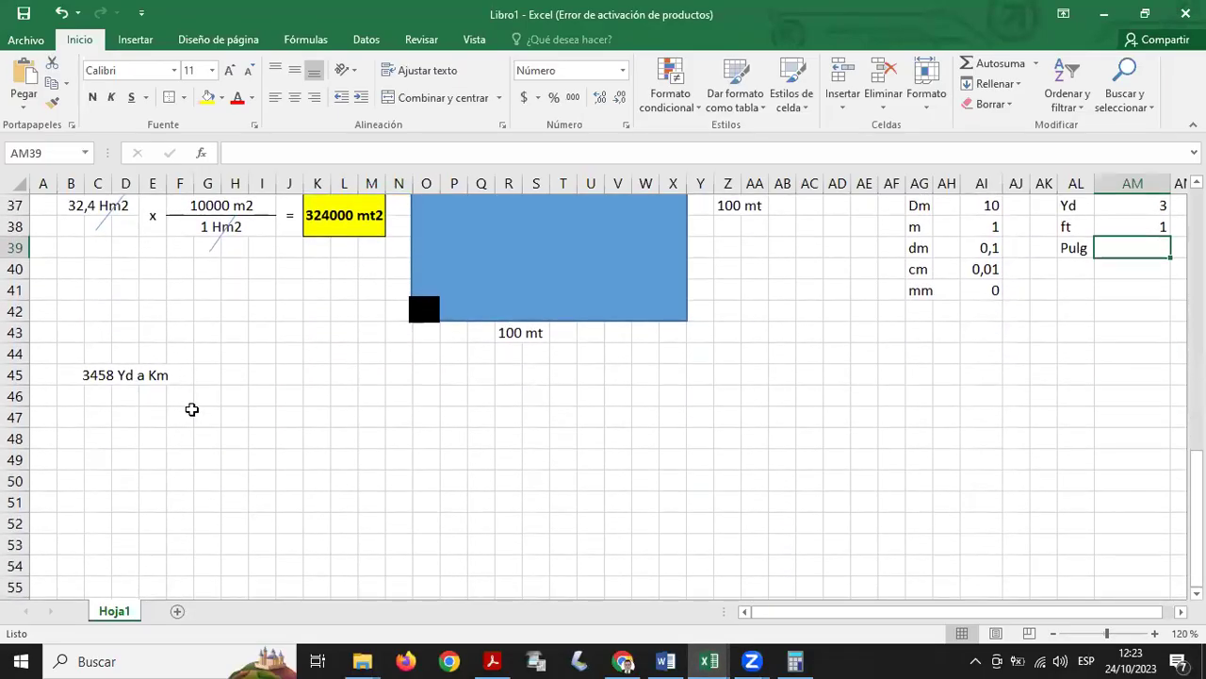
click(76, 377)
click(236, 97)
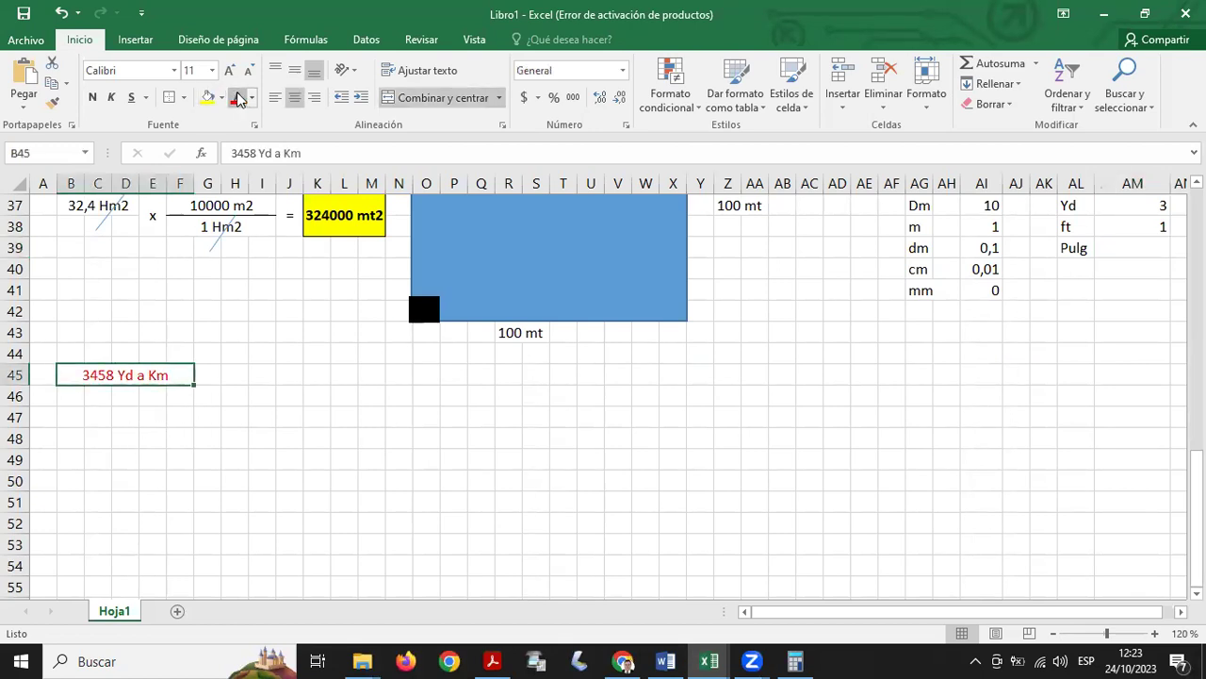
click(92, 97)
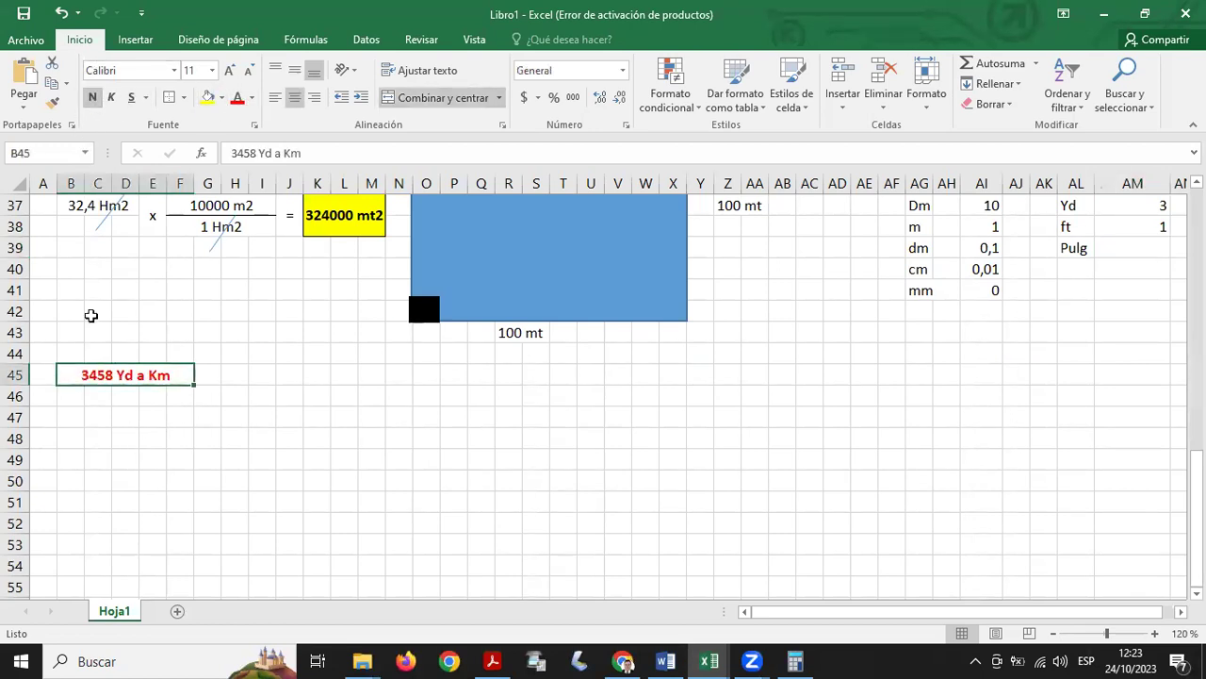
- Merge and center cells B47:E47 and enter "3458 Yd" in them
click(115, 460)
drag(68, 416, 154, 416)
click(429, 98)
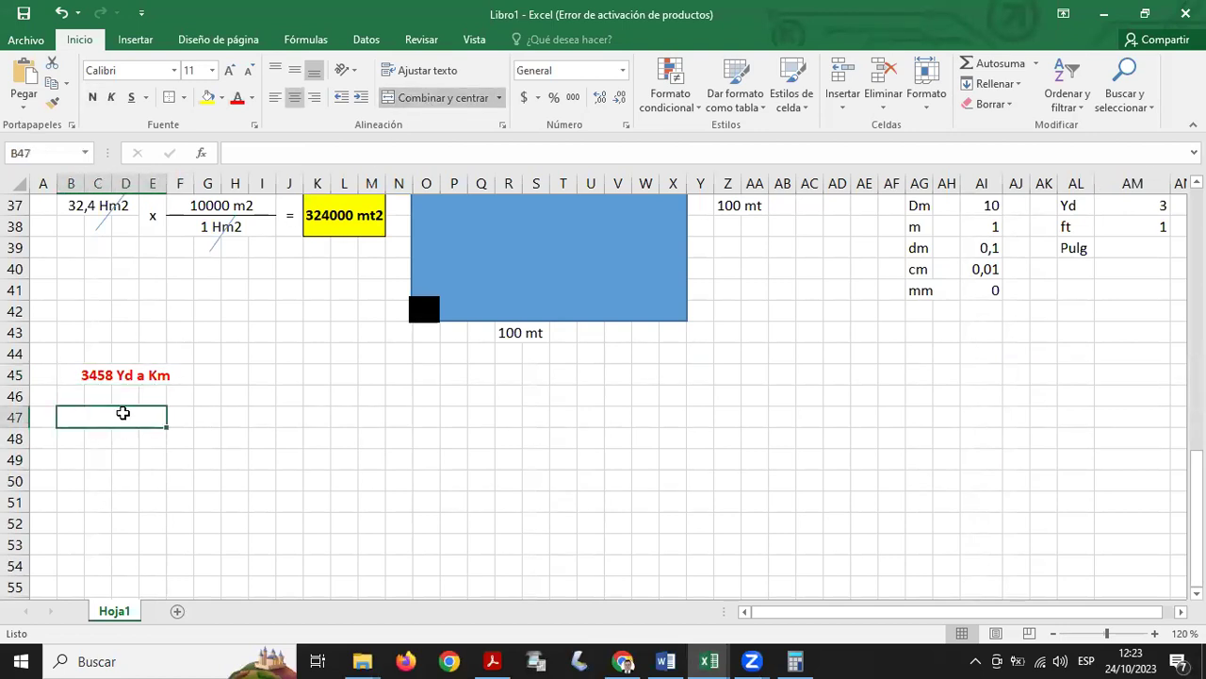
click(243, 155)
text(3458 Yd)
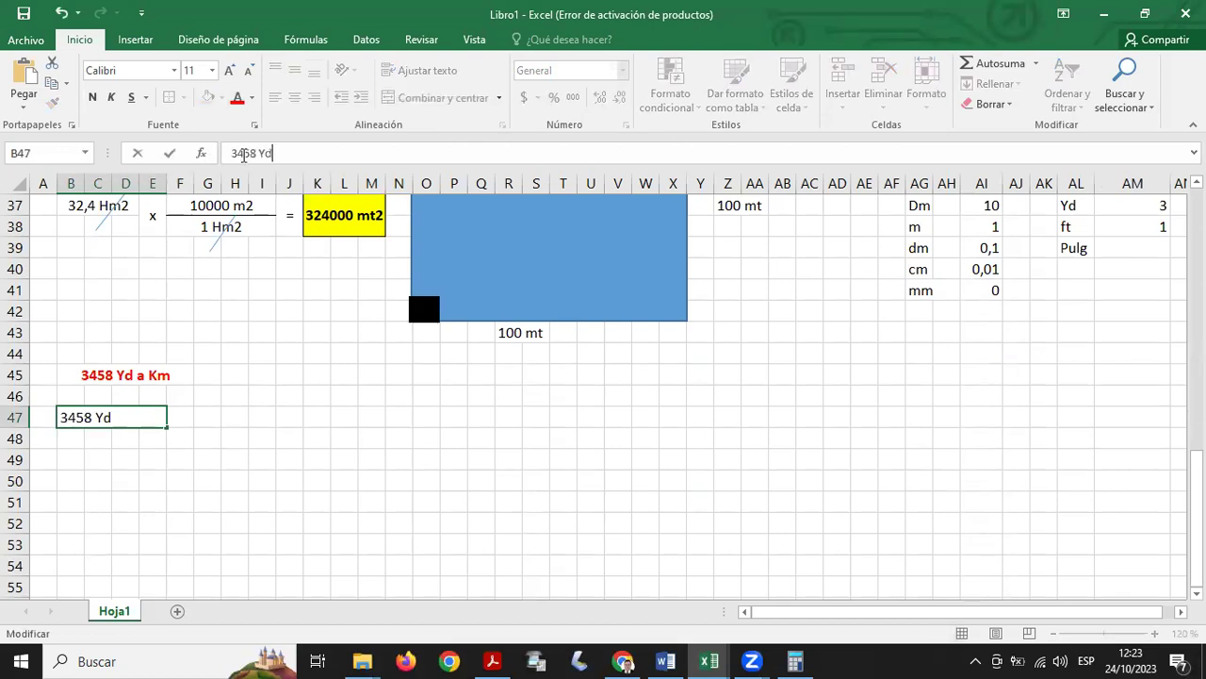
click(234, 459)
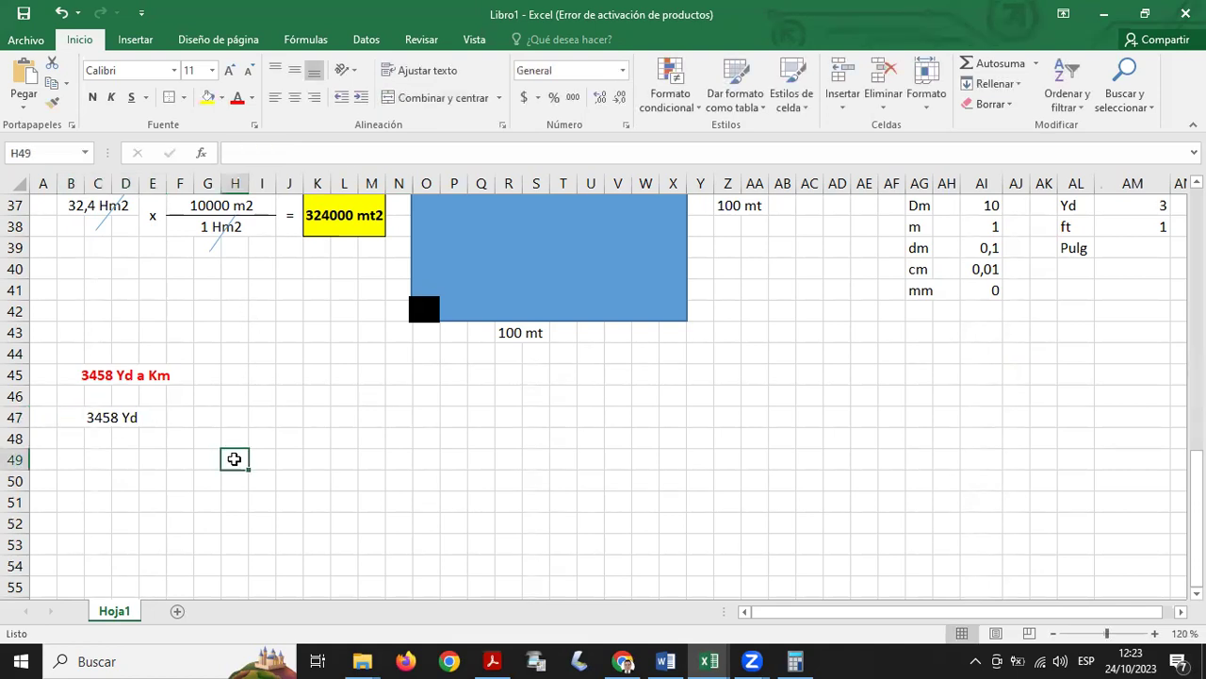
- Merge cells F47:F48, enter "x" as the multiplication sign, and align it vertically to the middle
click(158, 424)
click(184, 422)
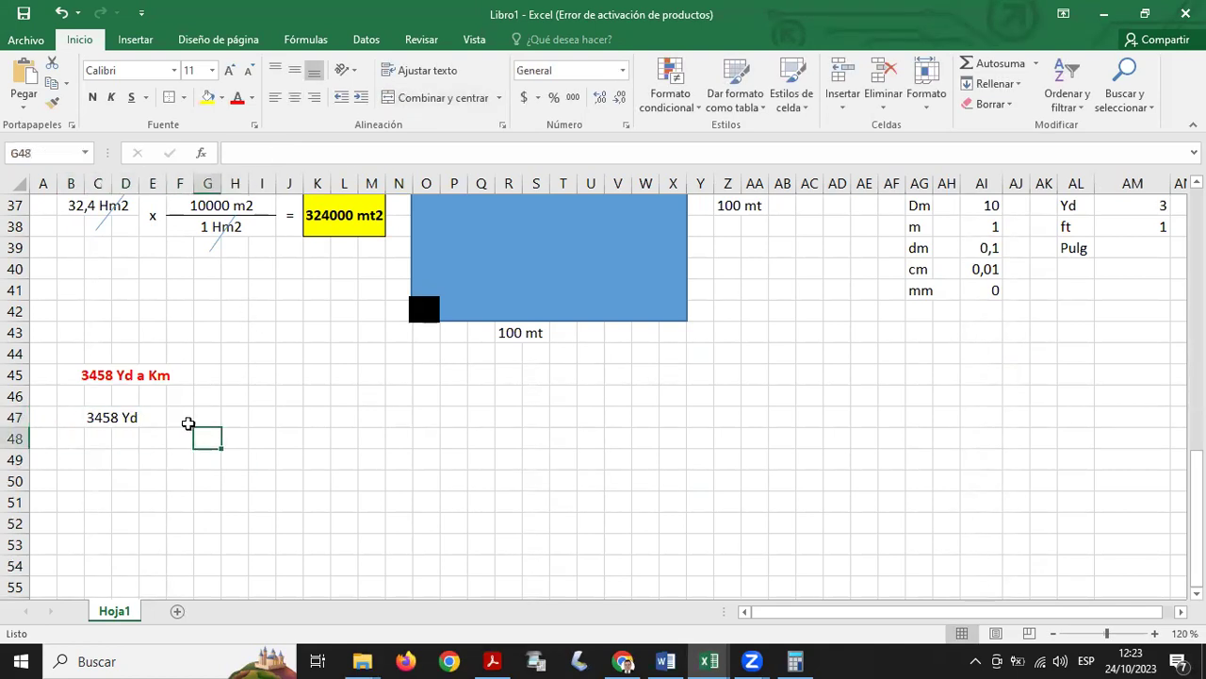
drag(180, 432, 181, 435)
click(421, 98)
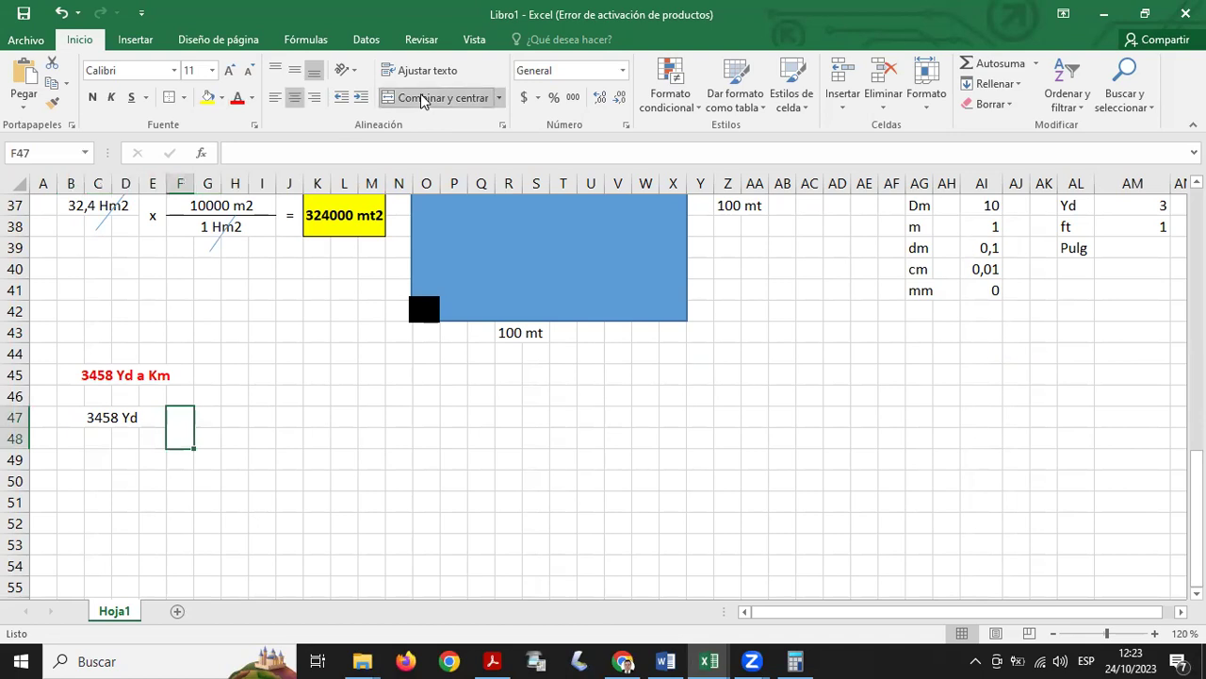
text(x)
click(318, 436)
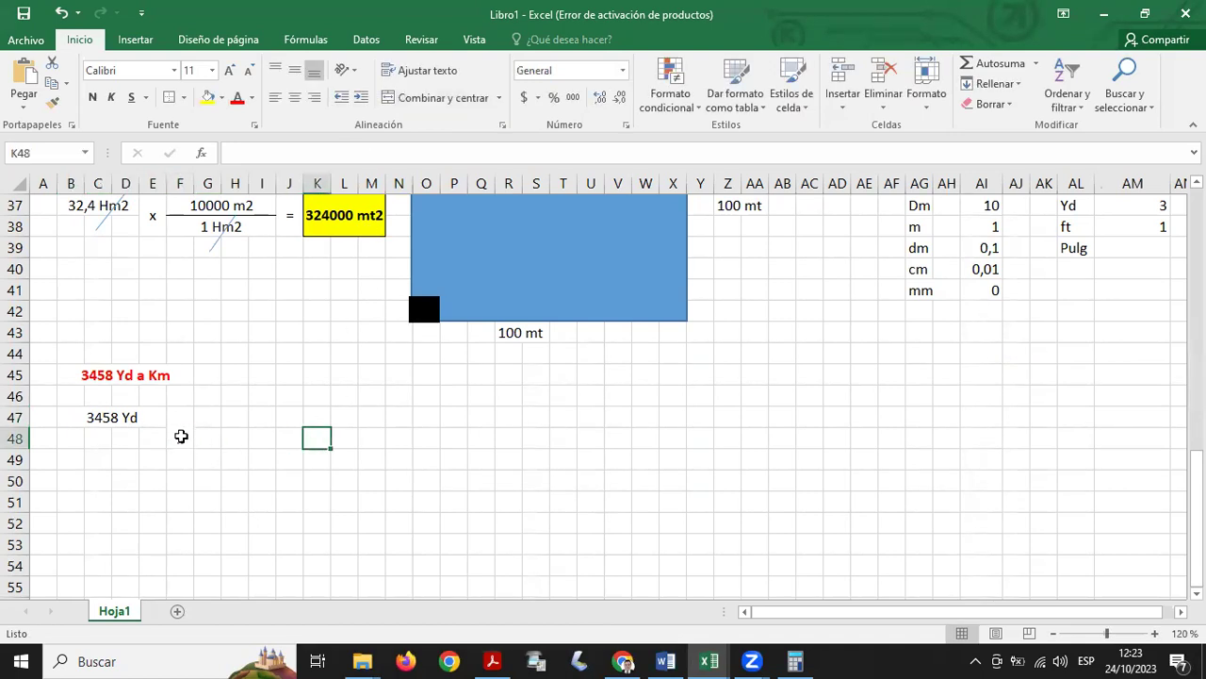
click(180, 433)
click(294, 70)
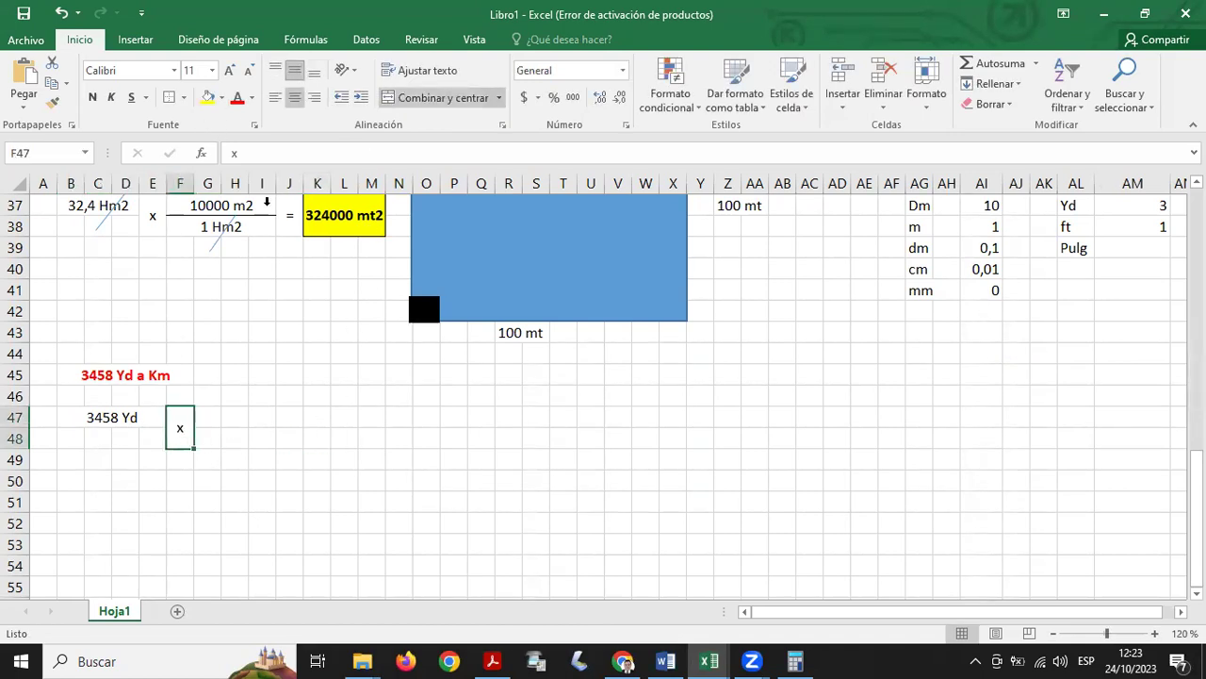
- Merge and center G47:J47 and G48:J48 separately as the fraction's numerator and denominator
click(262, 600)
drag(208, 420, 281, 418)
click(404, 98)
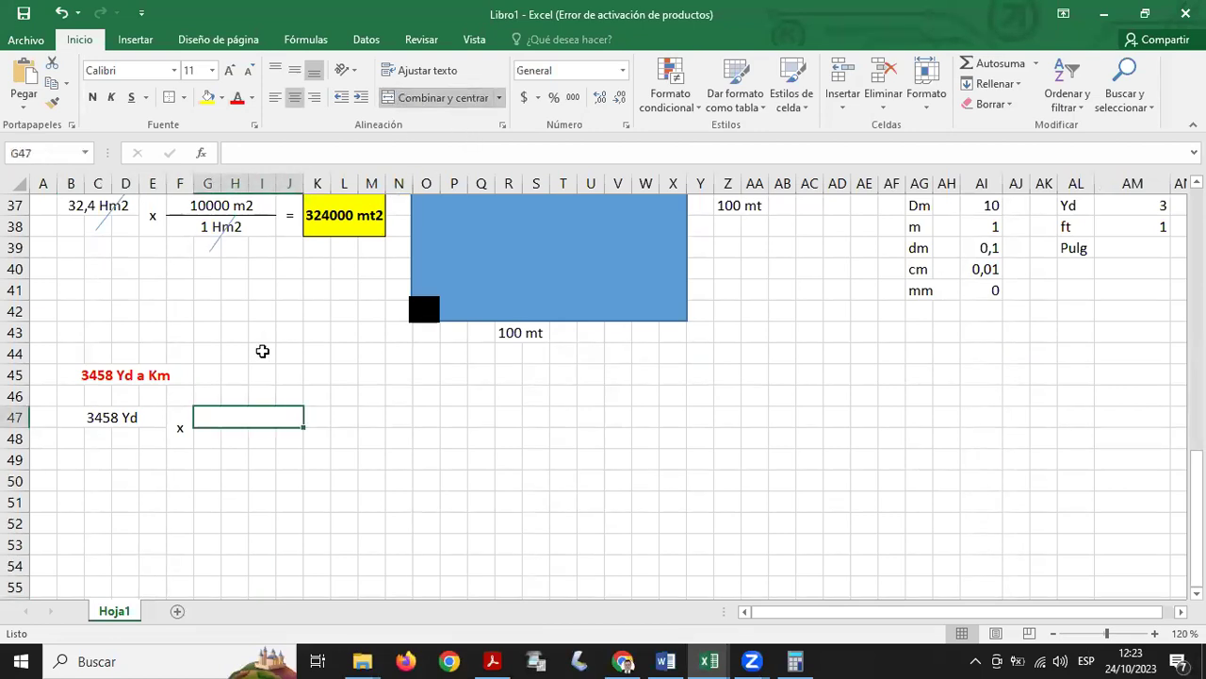
drag(211, 437, 288, 436)
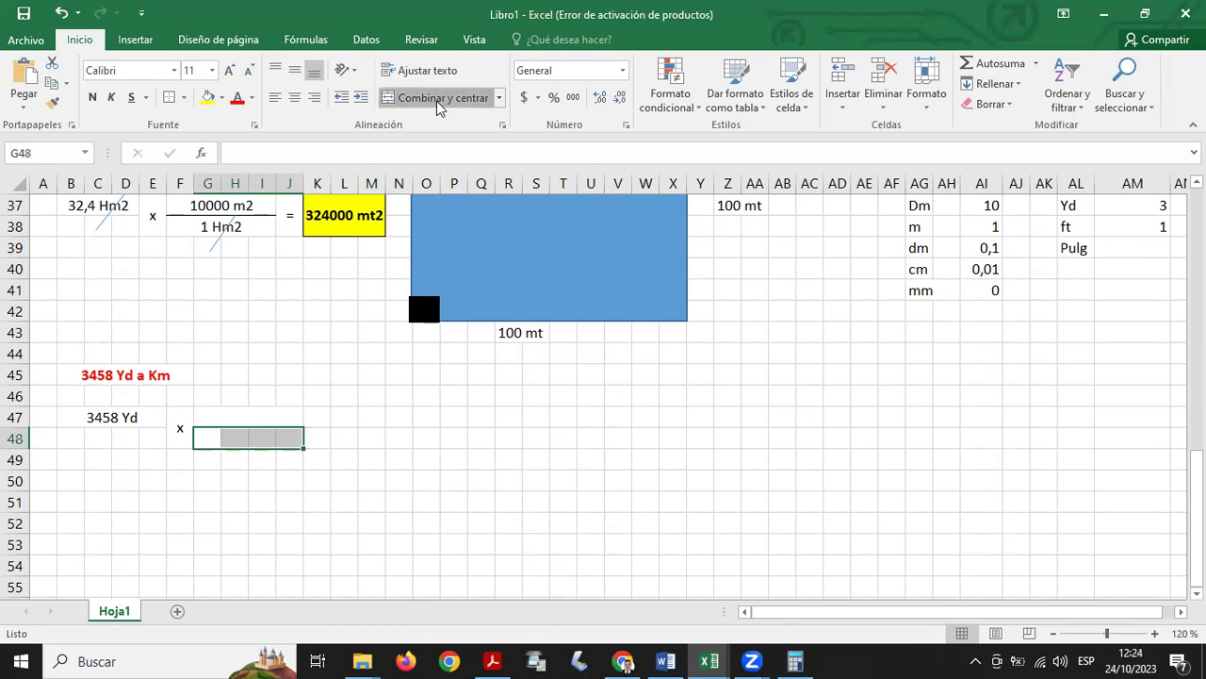
click(438, 98)
- Add a thick bottom border to the merged numerator cell G47 as the fraction line
click(239, 411)
click(183, 97)
click(185, 142)
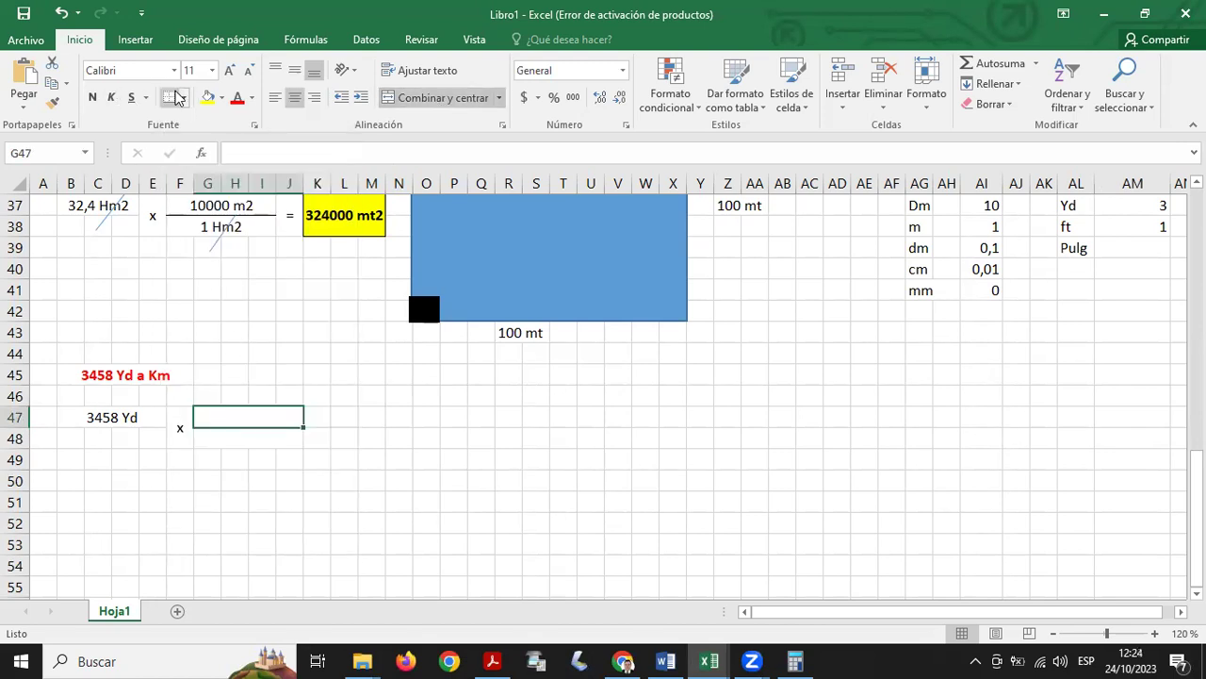
click(185, 97)
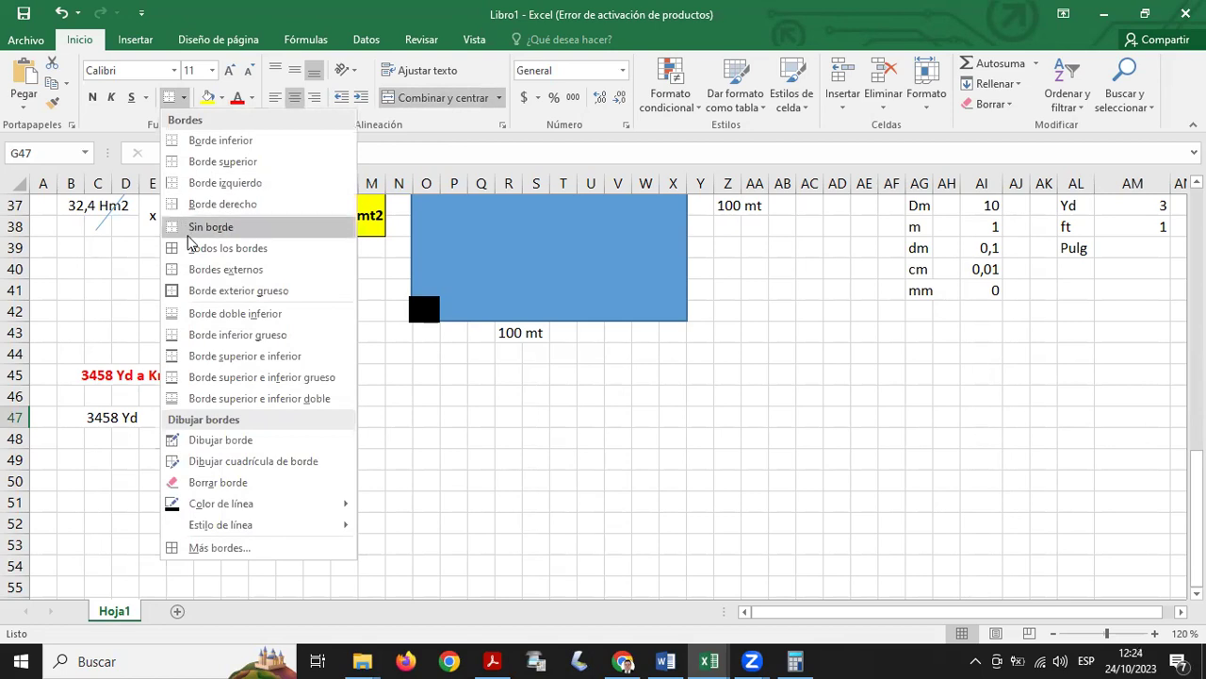
click(203, 336)
click(319, 525)
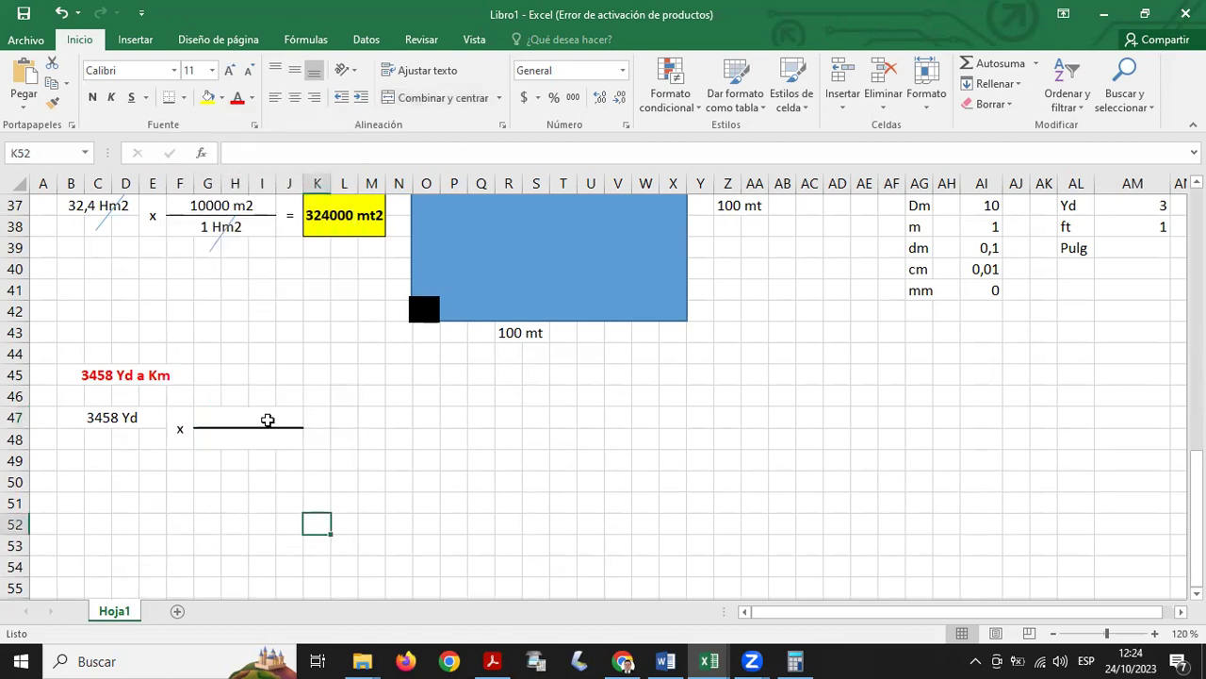
- Enter "Yd" in the denominator cell G48 and "Km" in the numerator cell G47
click(241, 439)
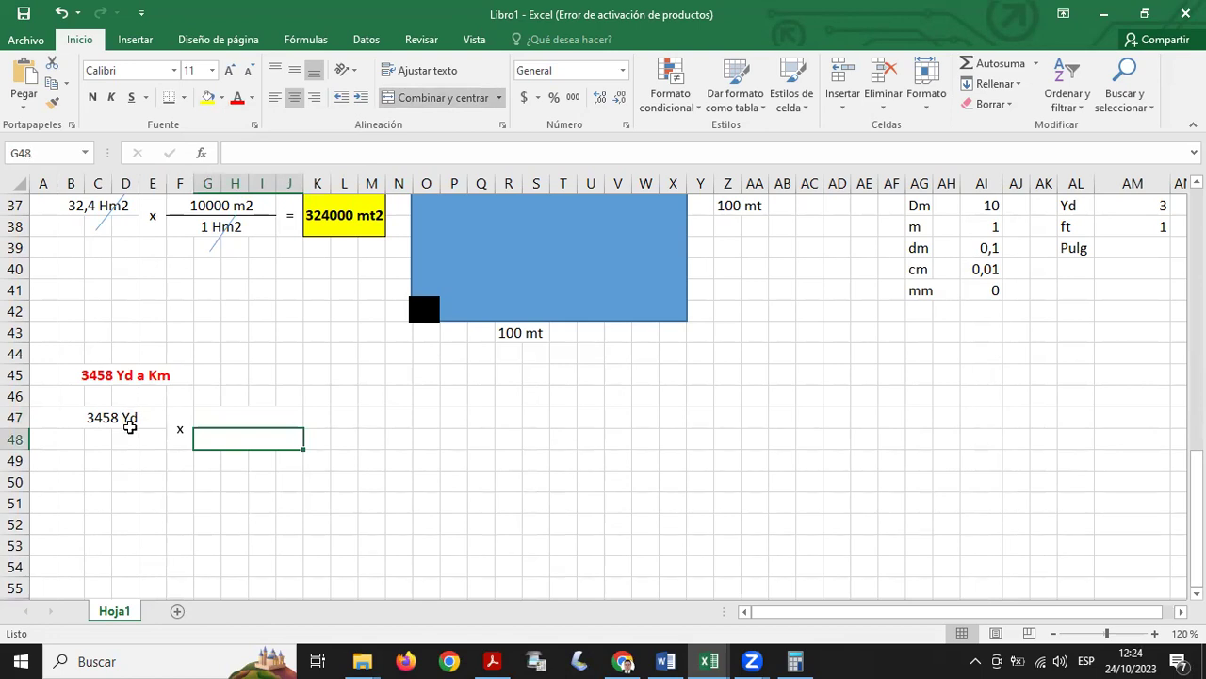
text(Yd)
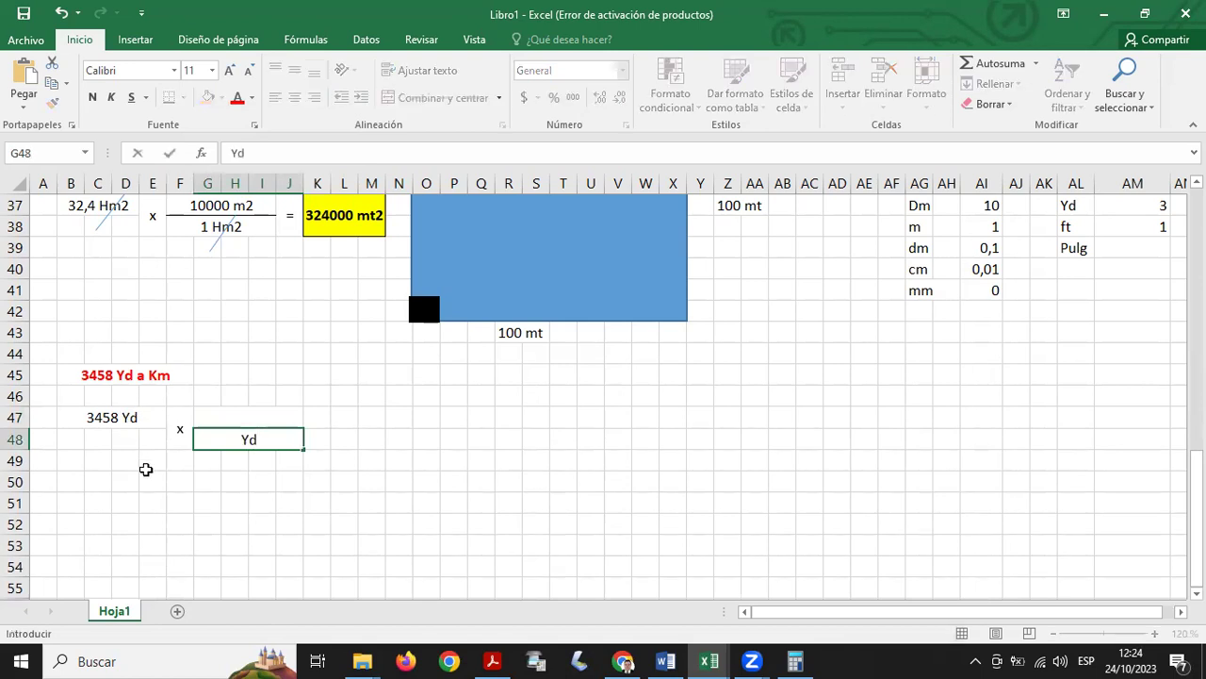
click(175, 508)
click(261, 417)
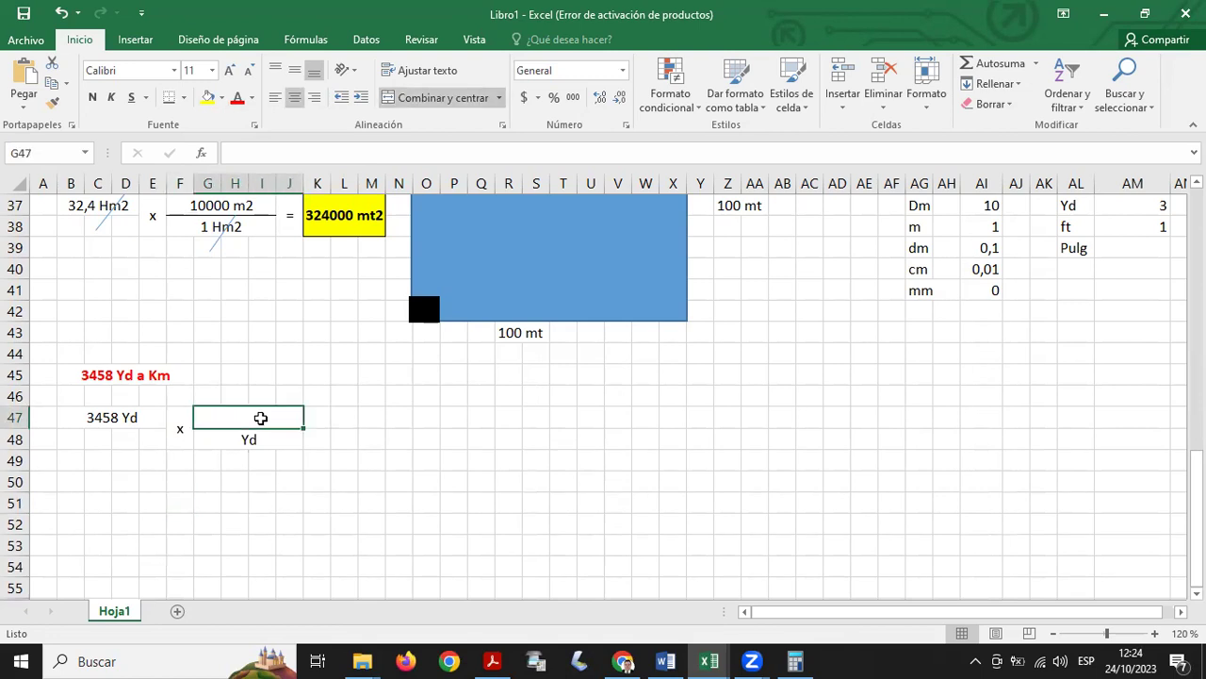
text(Km)
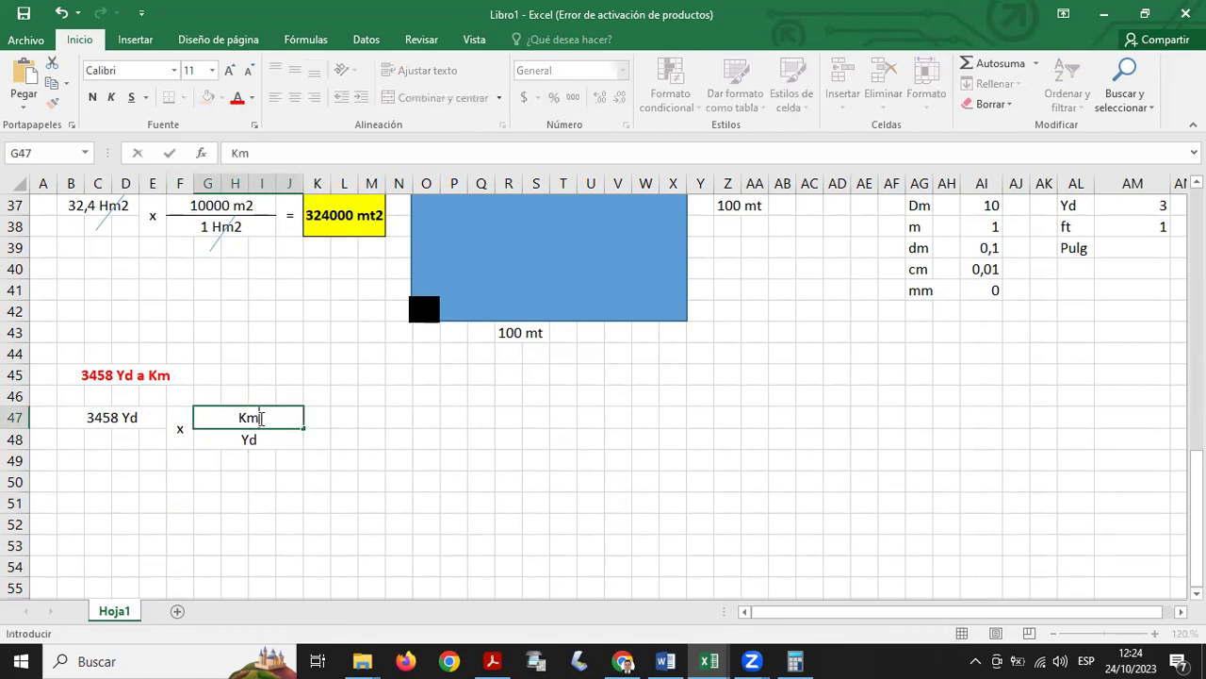
click(334, 477)
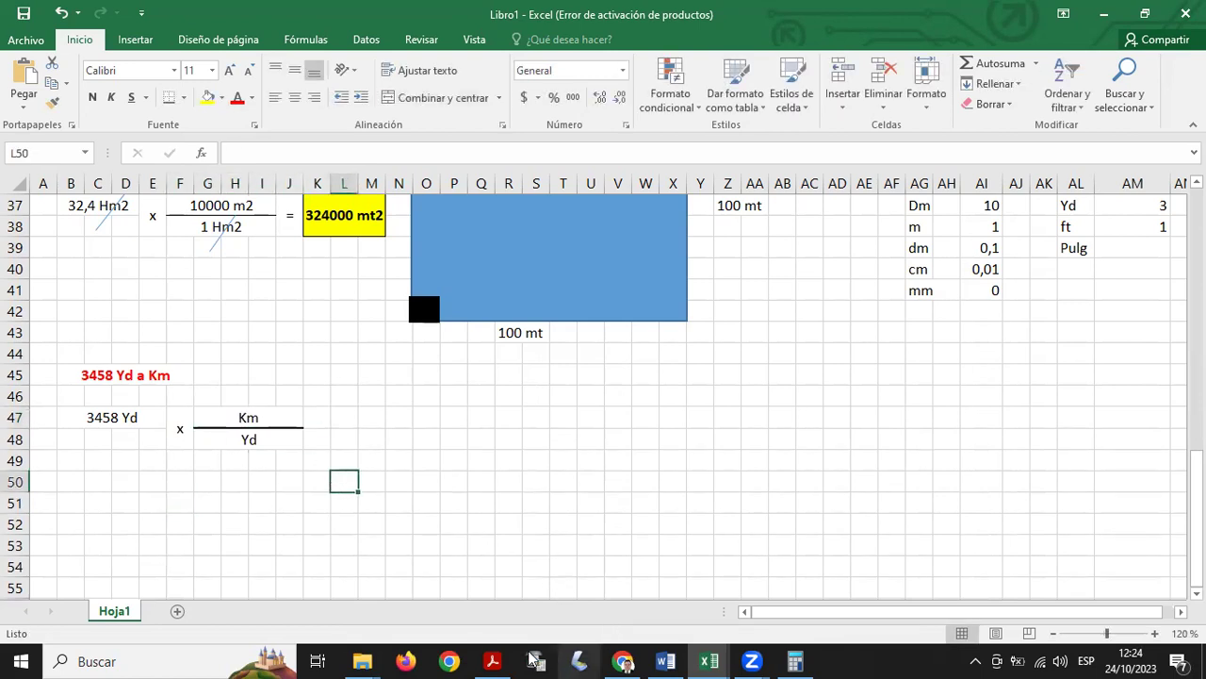
- Switch to the PDF conversion table in Acrobat and look for yard entries near the end of the unit list
click(494, 659)
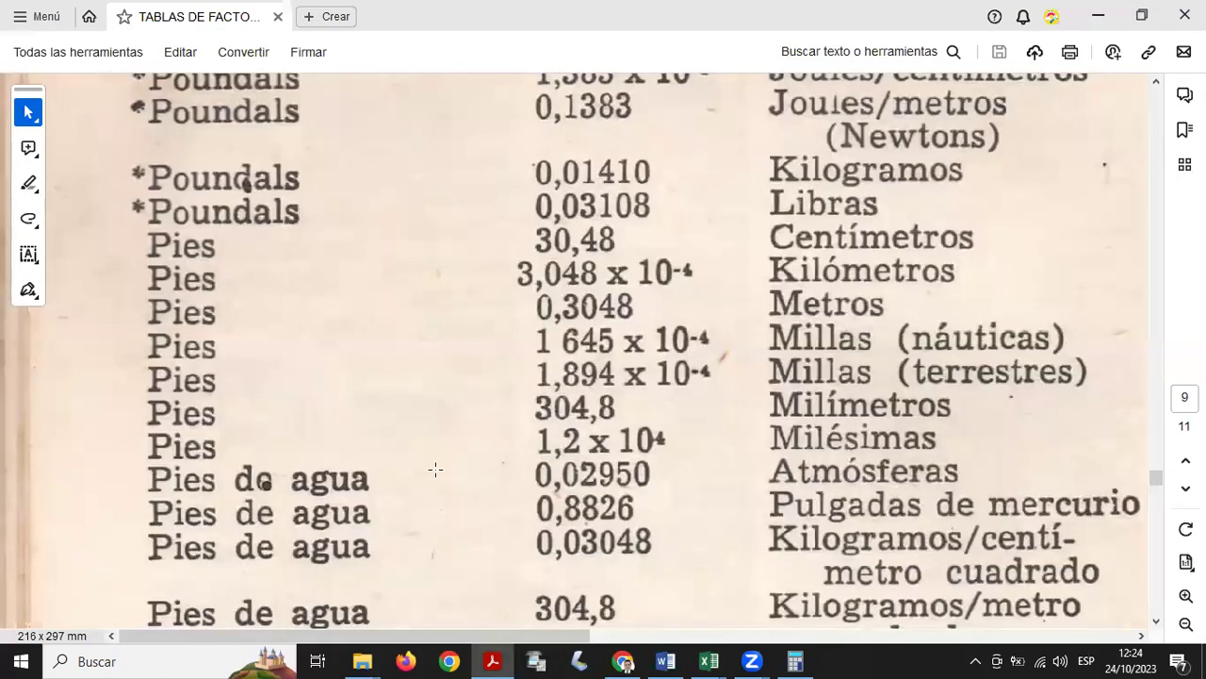
scroll(475, 311, down, 8)
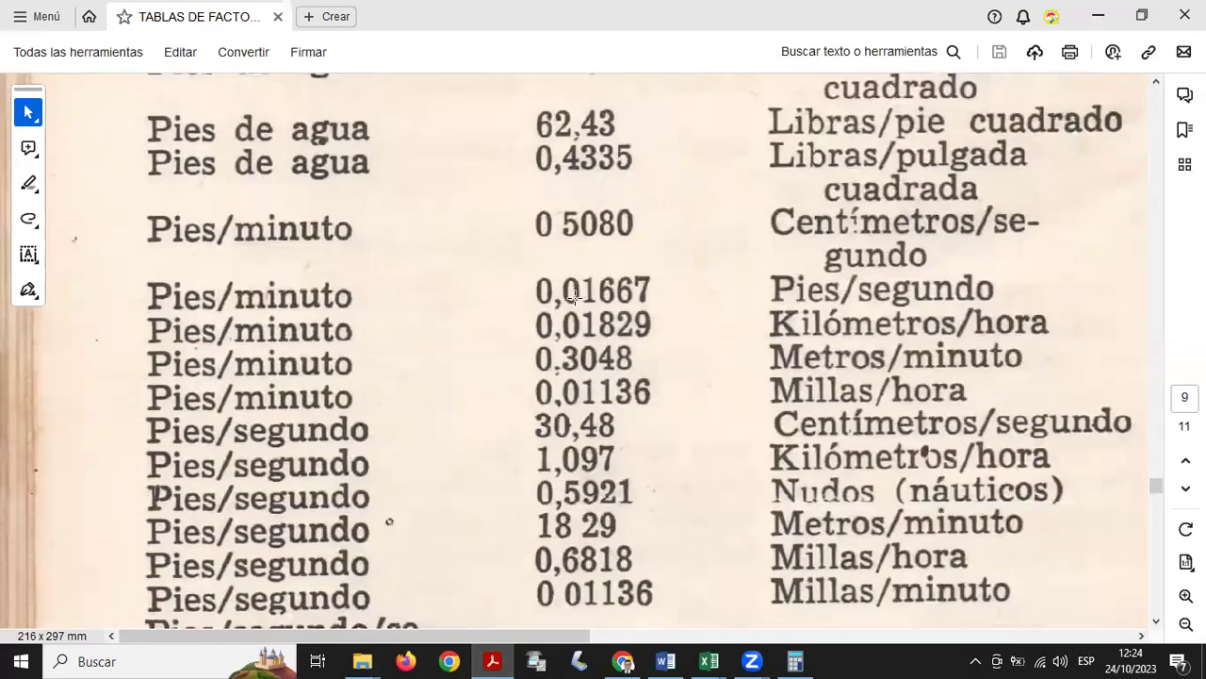
drag(1157, 491, 1155, 606)
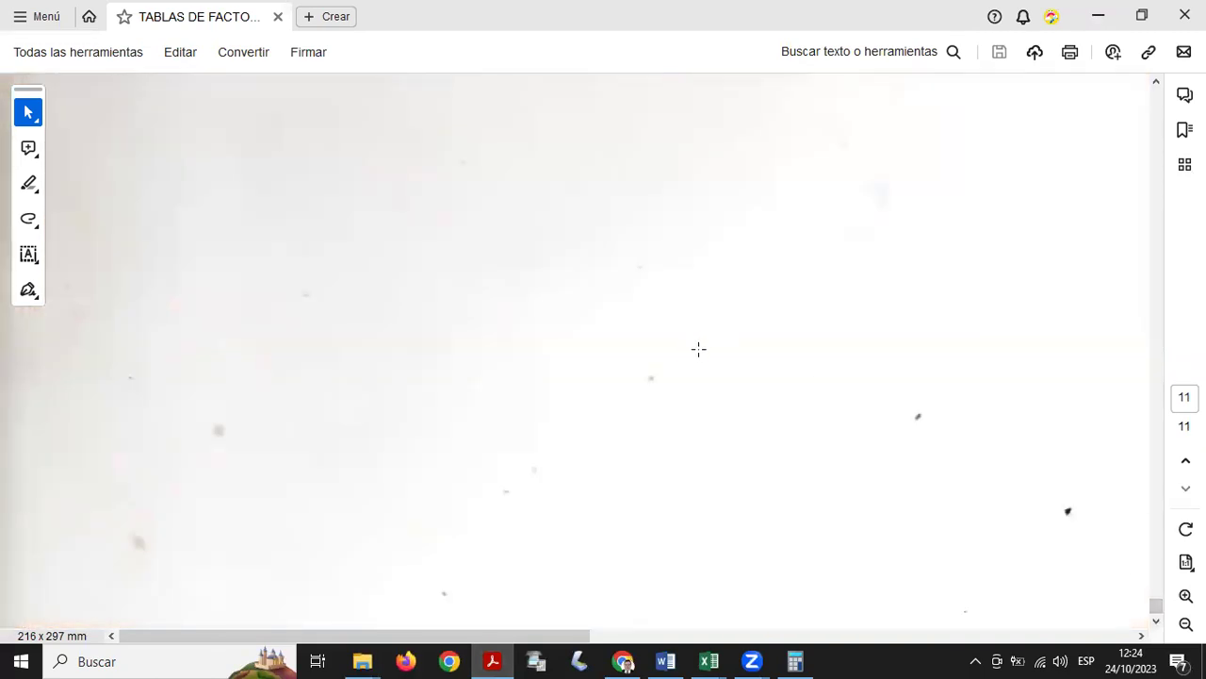
scroll(698, 348, up, 10)
scroll(700, 345, up, 15)
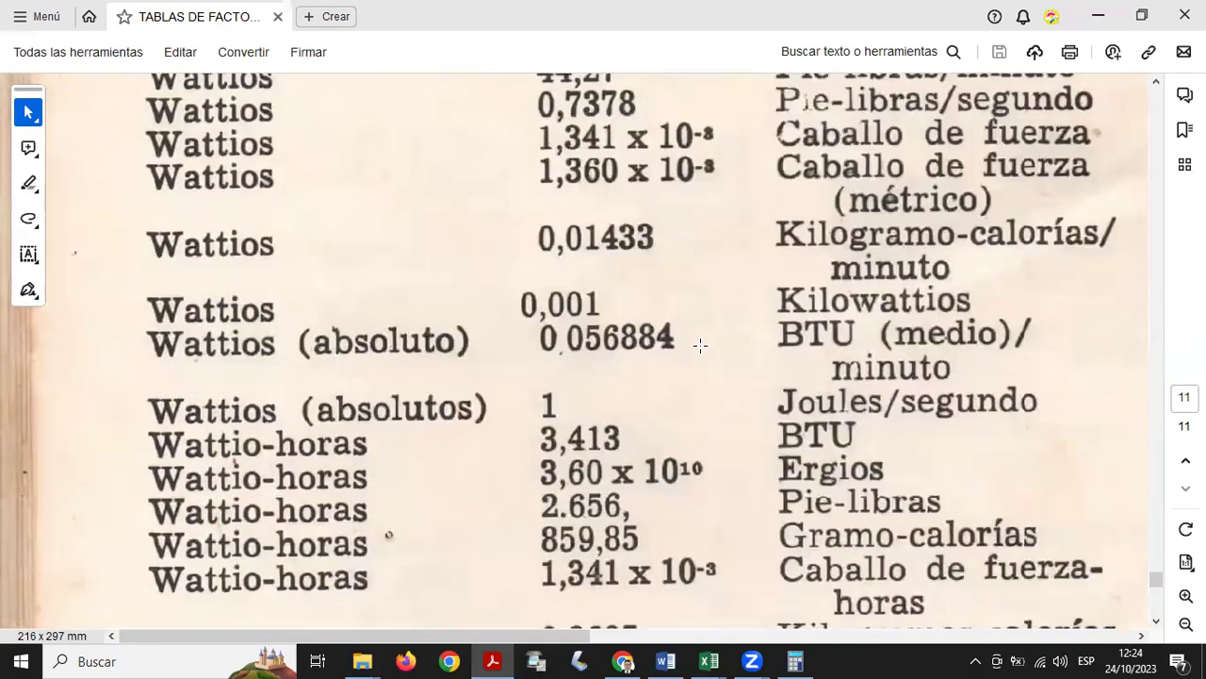
scroll(700, 345, up, 15)
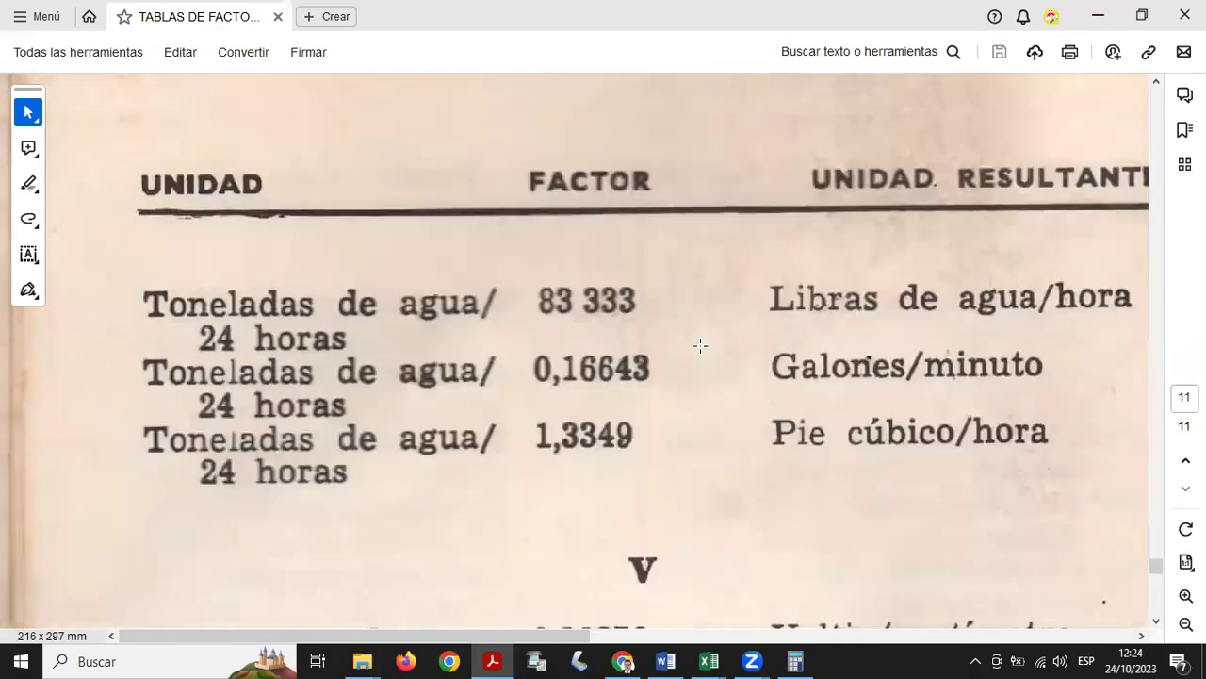
scroll(700, 345, up, 15)
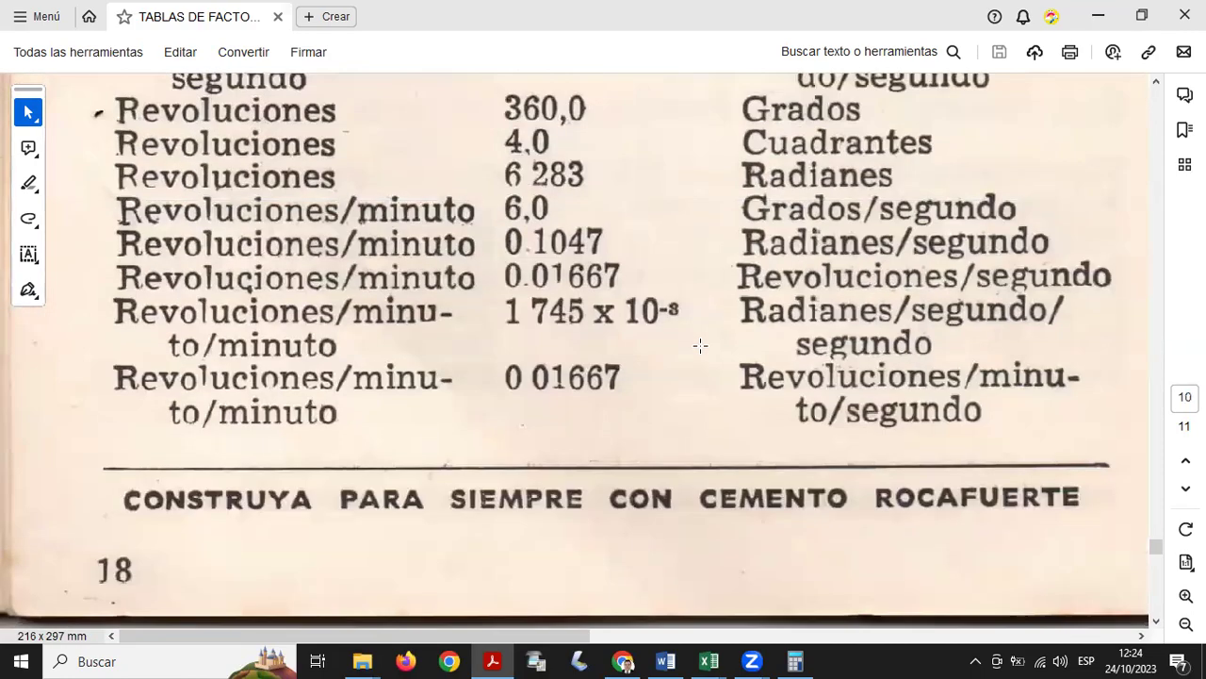
scroll(701, 345, down, 20)
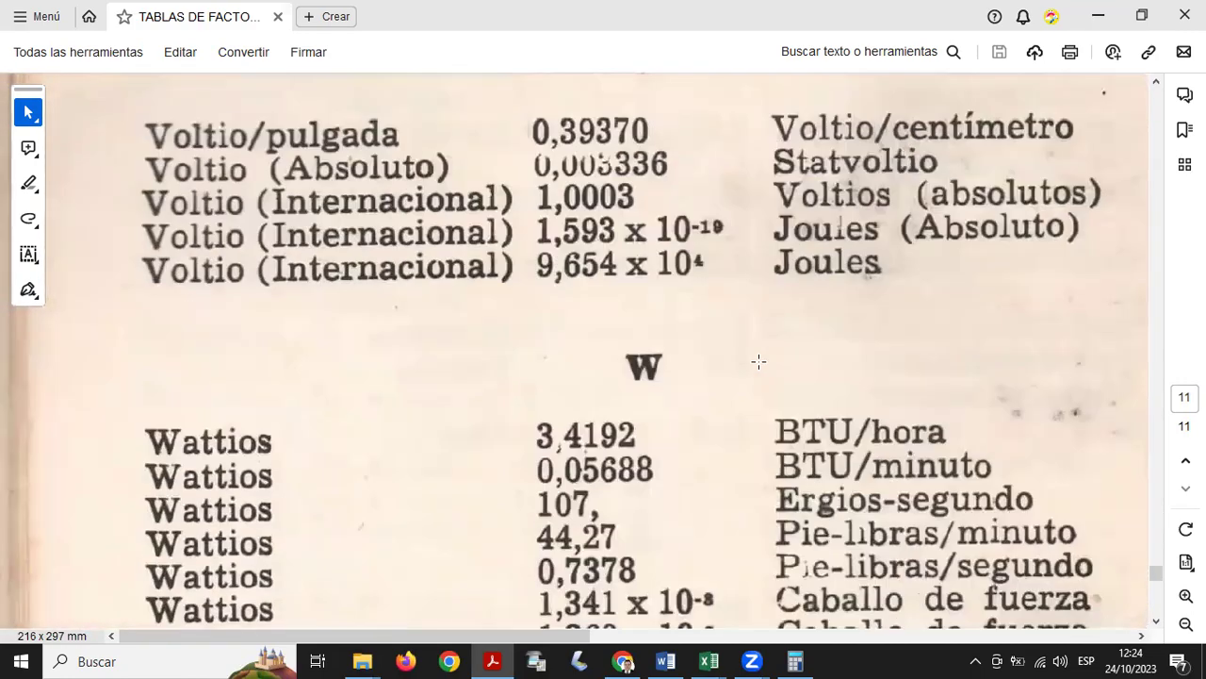
scroll(759, 361, down, 20)
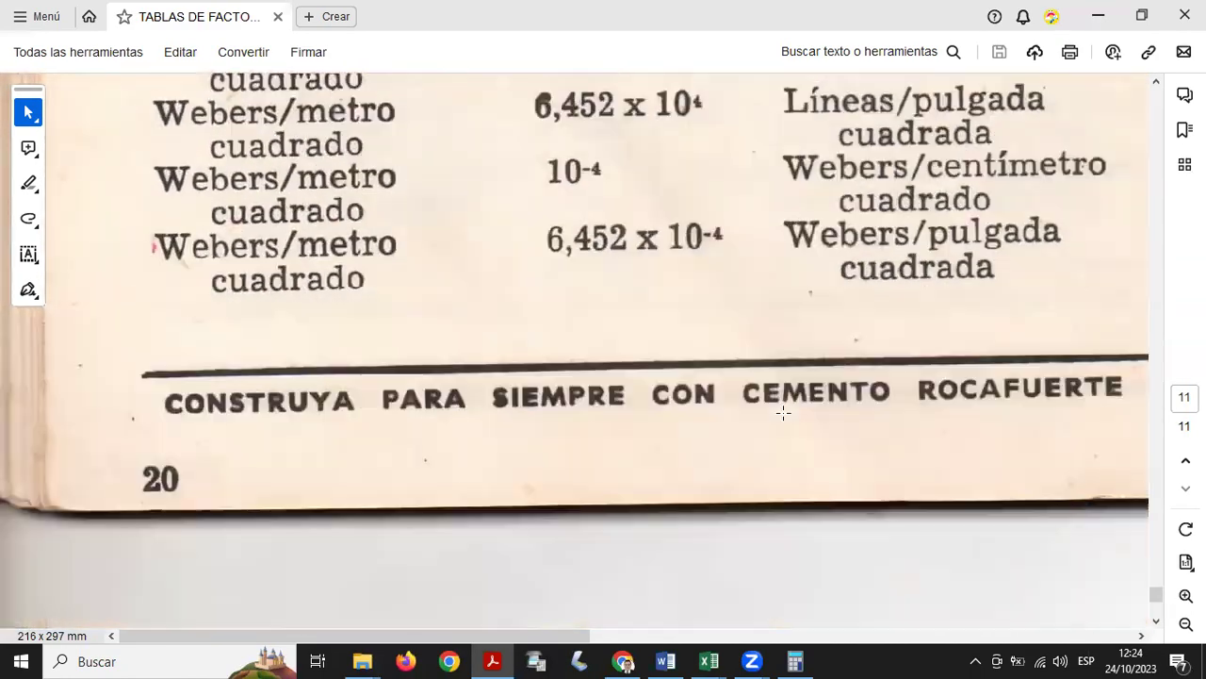
scroll(783, 411, down, 5)
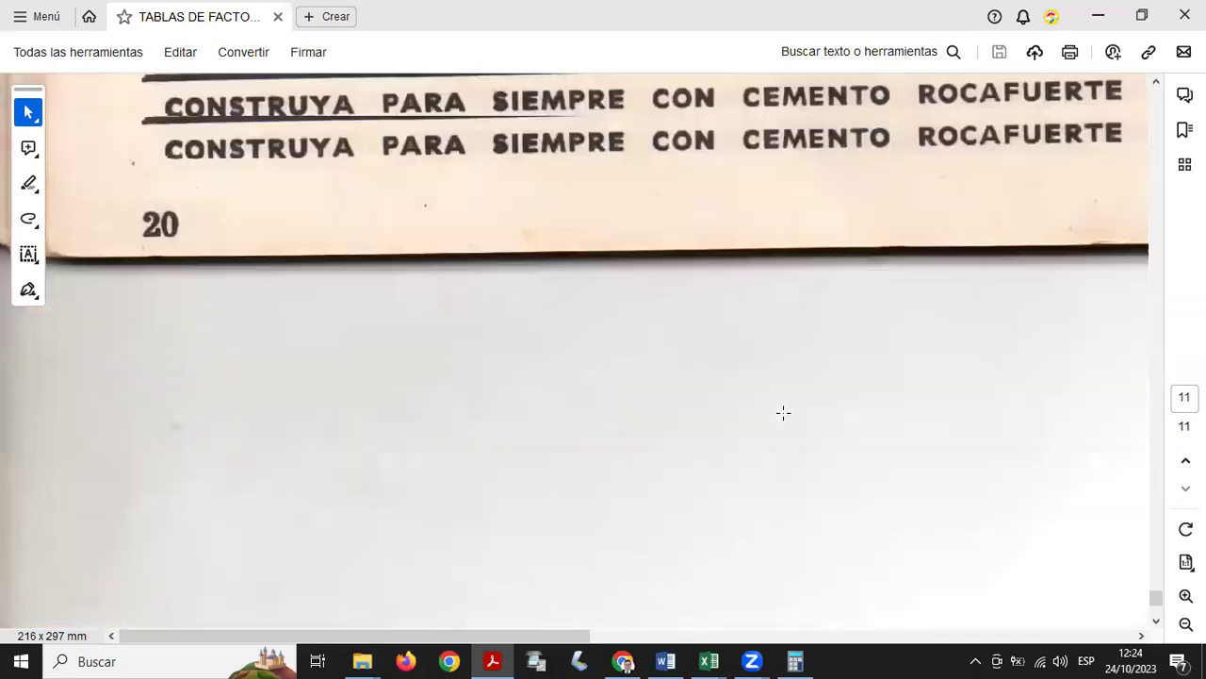
scroll(783, 412, up, 4)
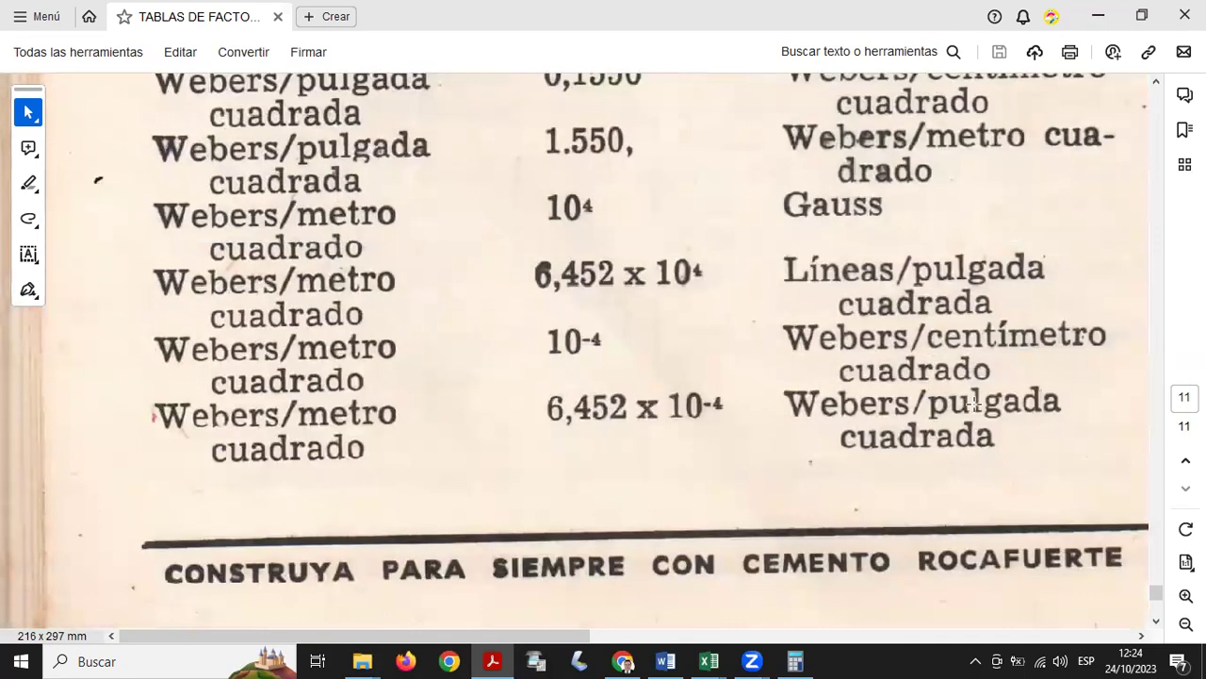
- Look back through pages 10 and 9 of the PDF and examine the conversion factors for feet (Pies)
click(1160, 190)
click(1161, 189)
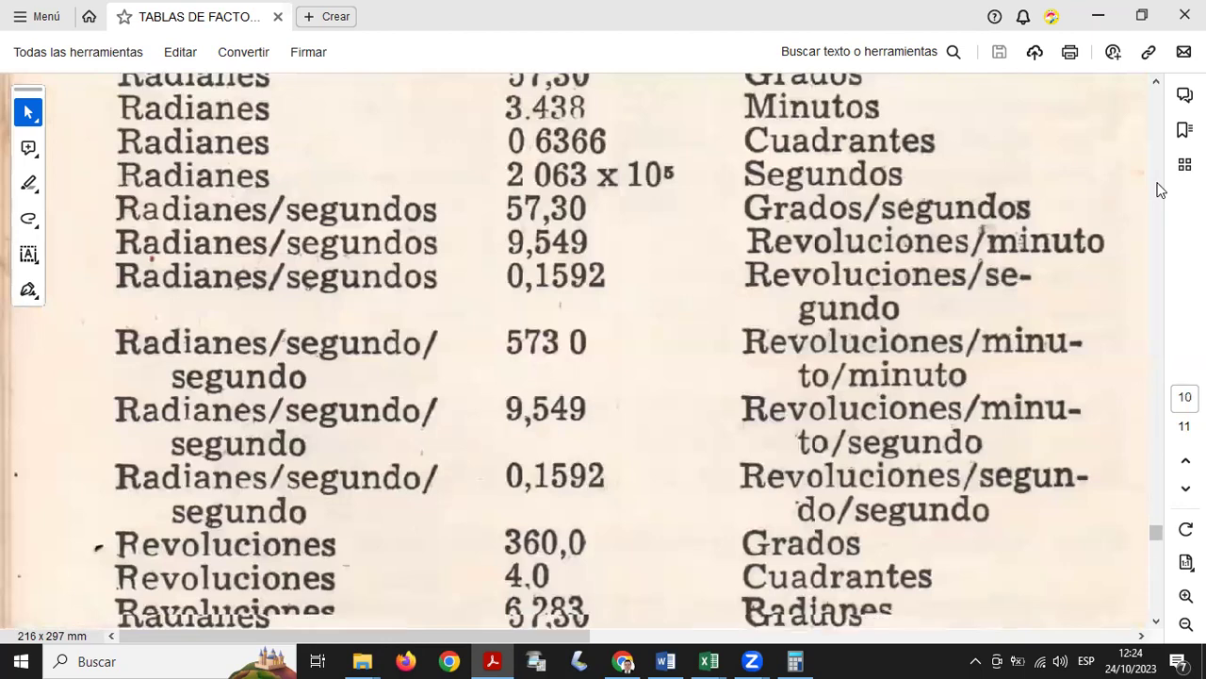
click(1160, 190)
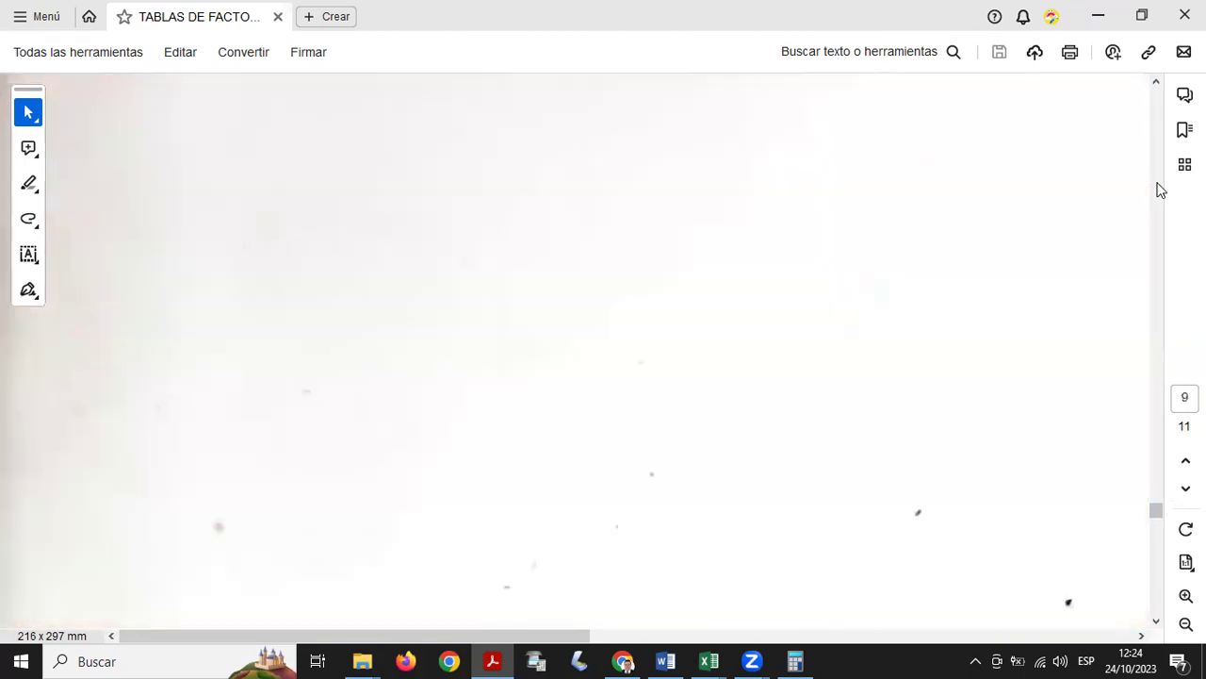
scroll(937, 216, down, 10)
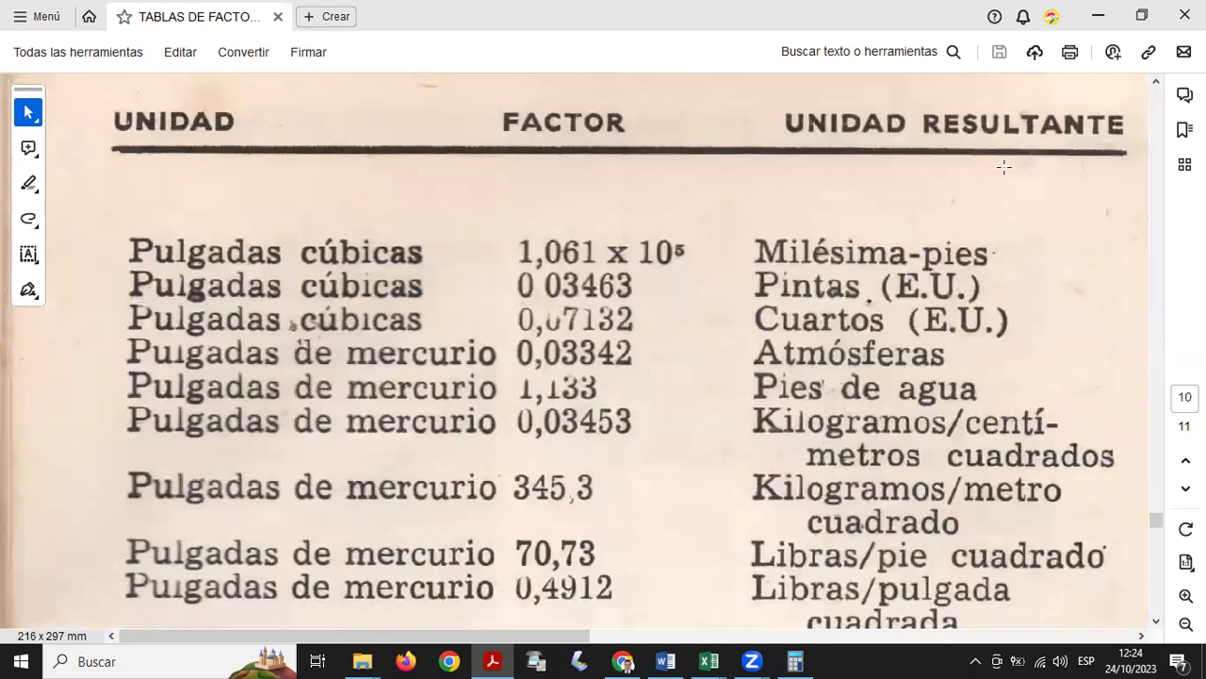
click(1161, 189)
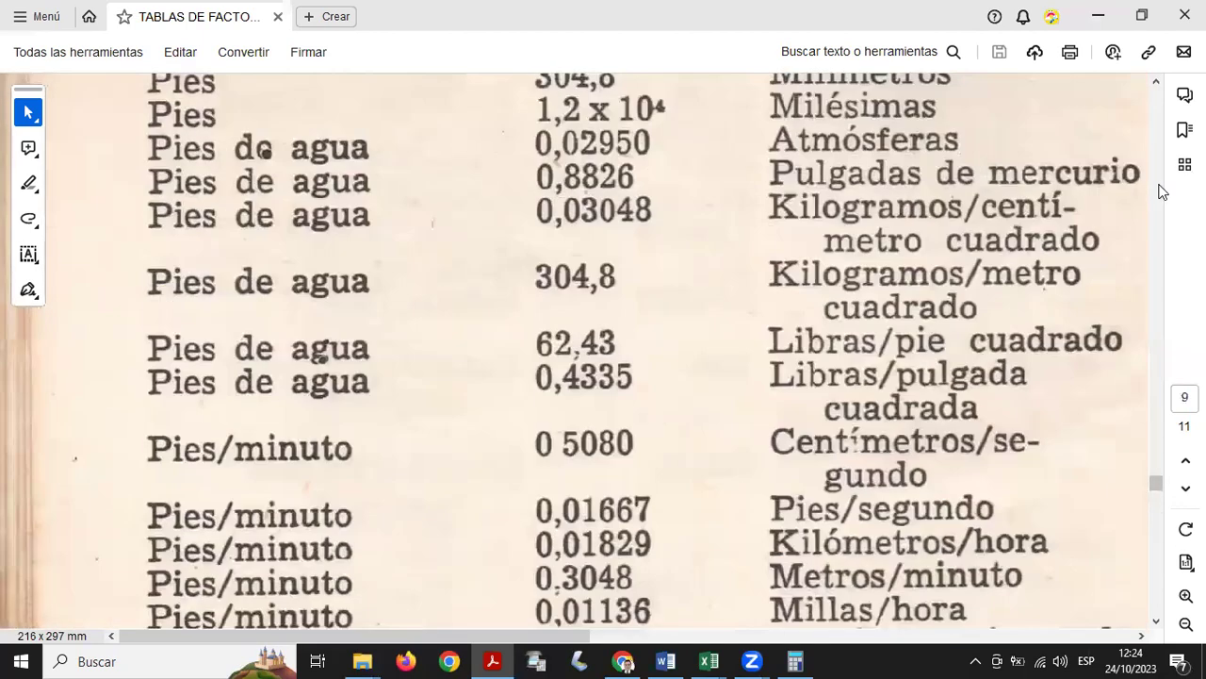
scroll(401, 236, up, 5)
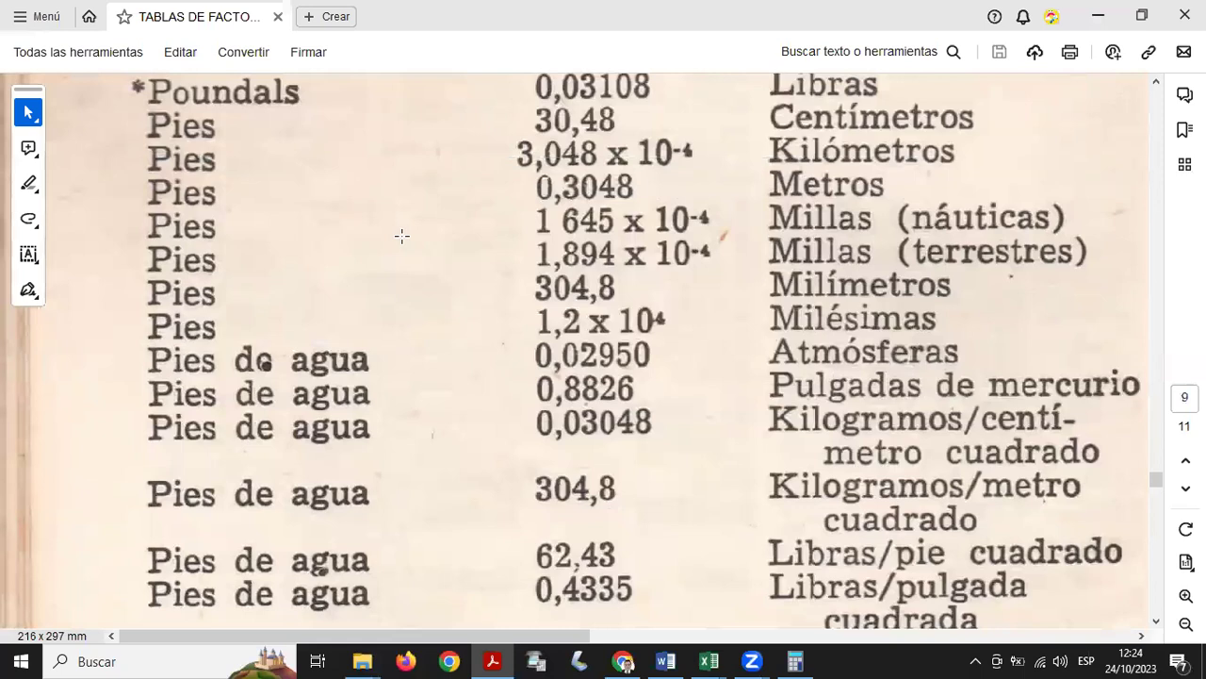
scroll(774, 181, up, 2)
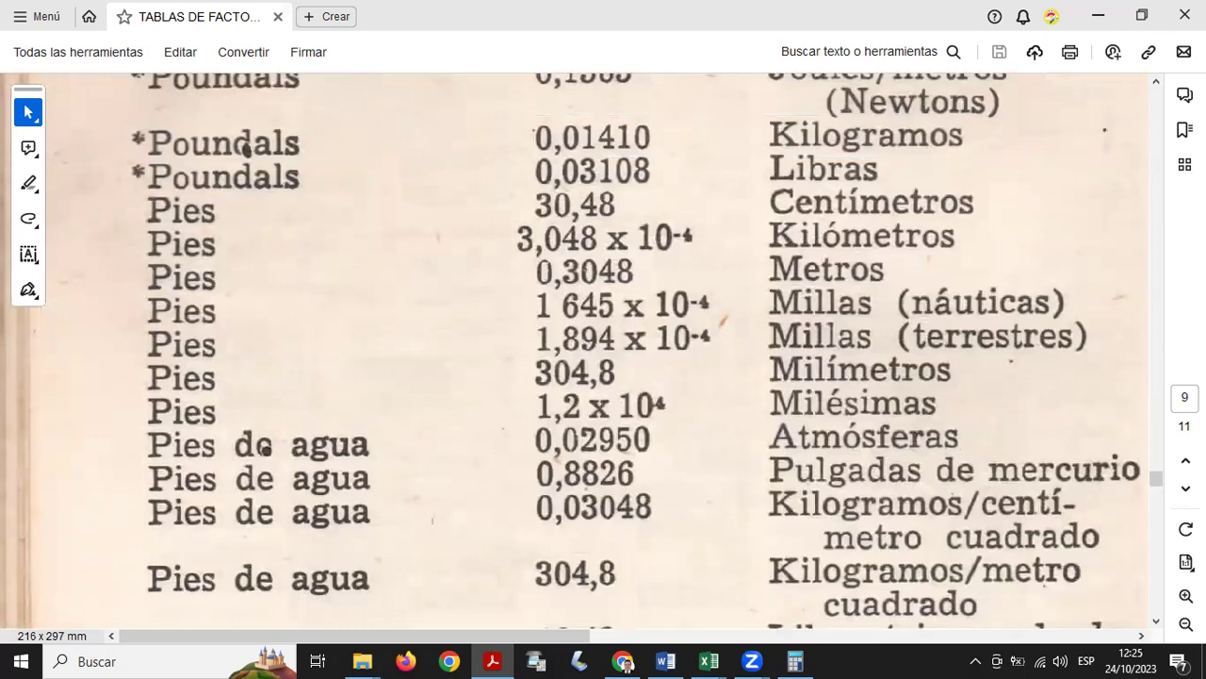
- Look through the earlier PDF pages, back to page 5, for the entries that convert from kilometres
scroll(1162, 217, up, 15)
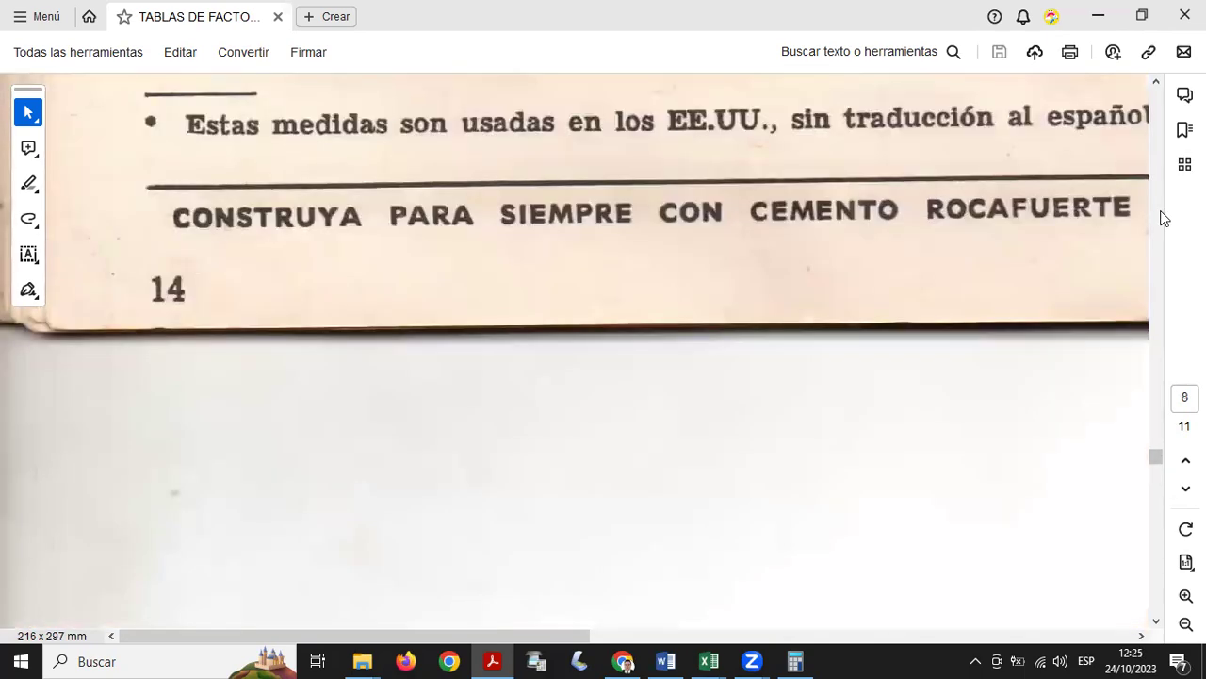
scroll(1162, 217, up, 15)
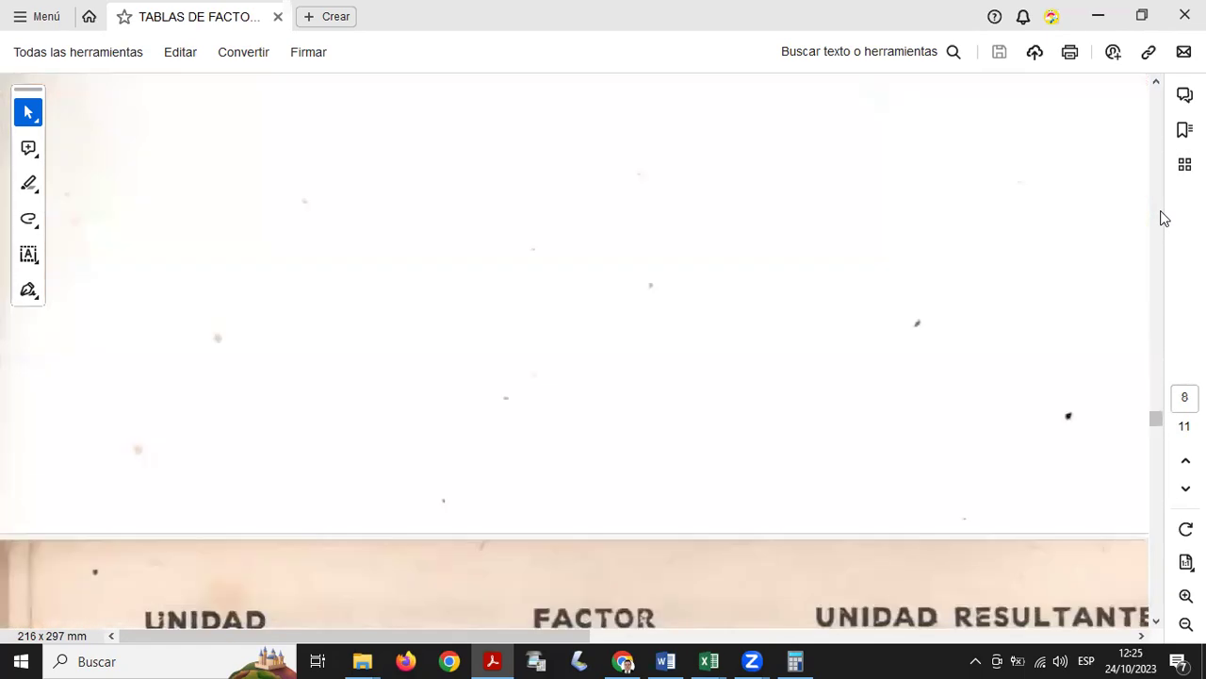
scroll(1165, 216, up, 5)
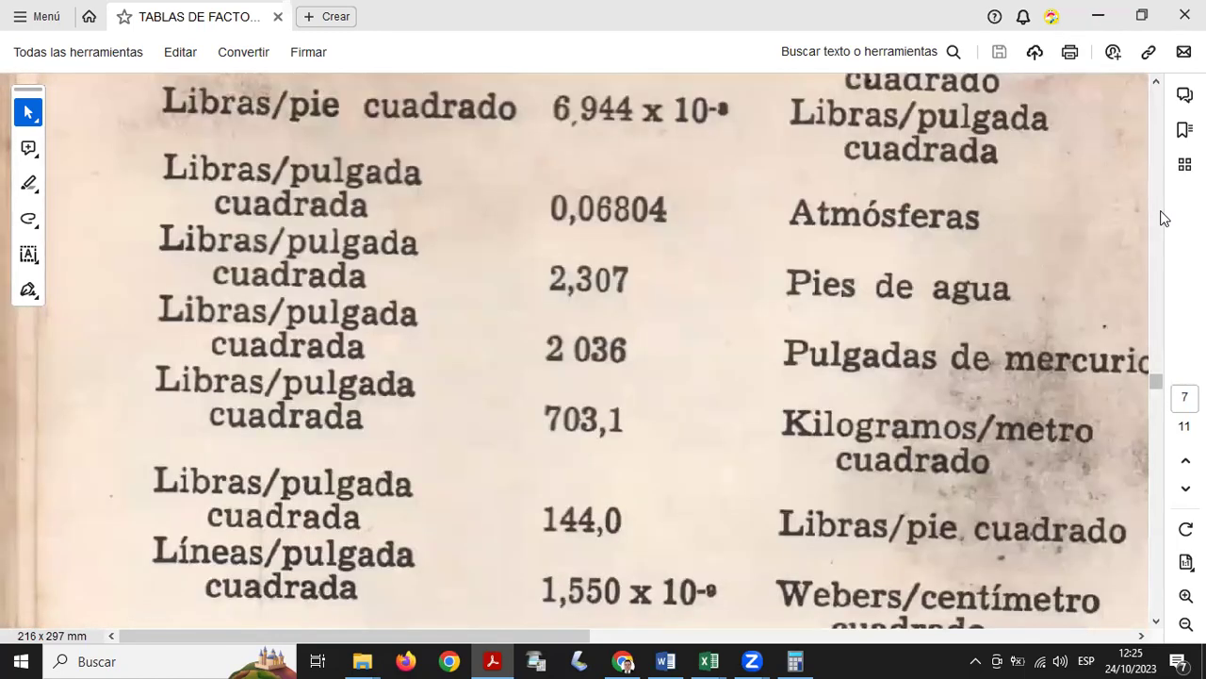
scroll(1165, 218, up, 15)
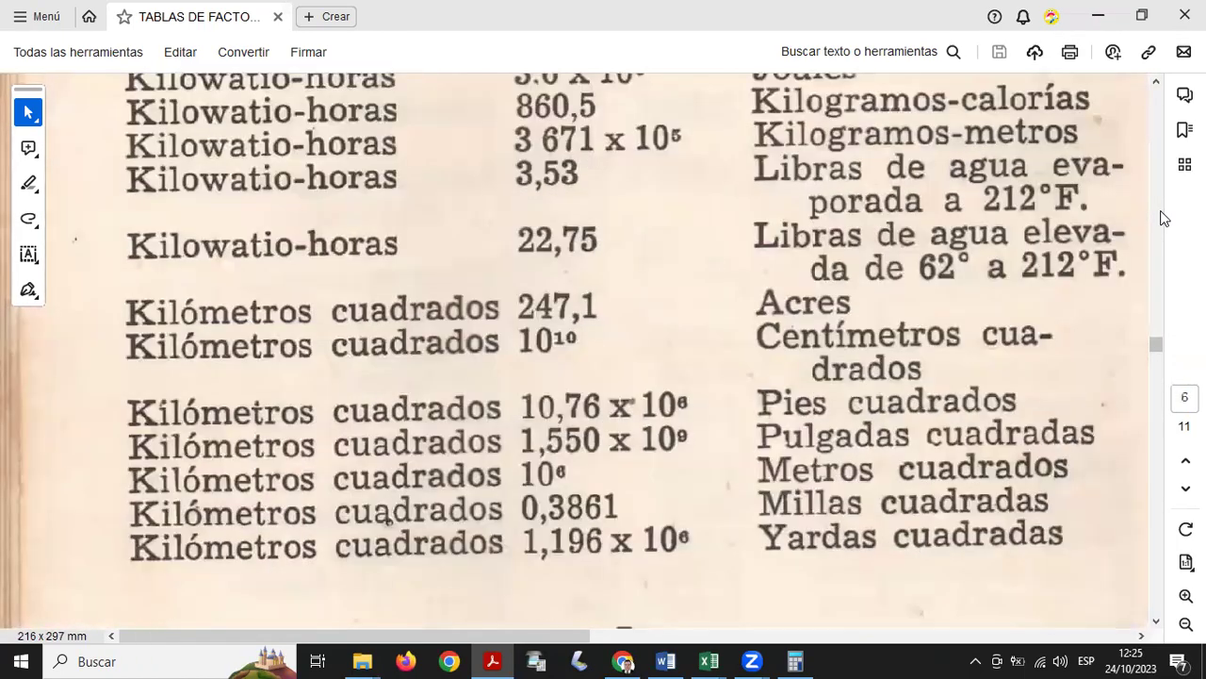
scroll(1165, 217, up, 6)
scroll(421, 281, down, 1)
scroll(418, 275, up, 3)
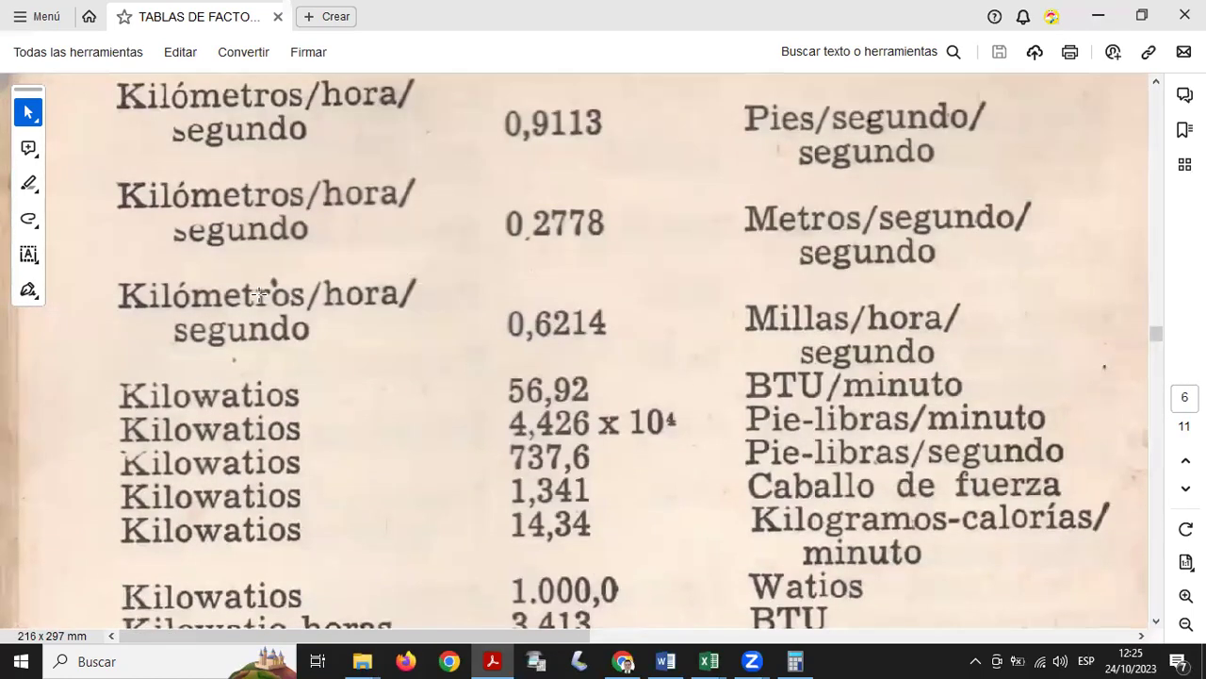
scroll(248, 368, up, 10)
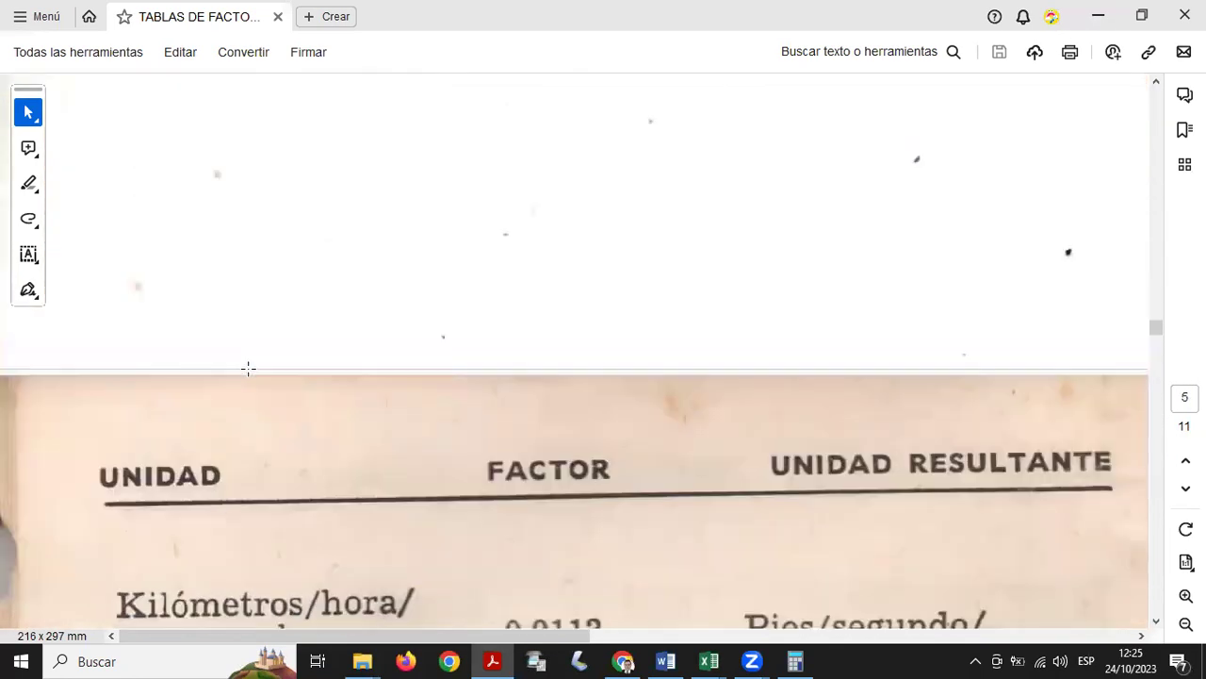
scroll(248, 368, up, 10)
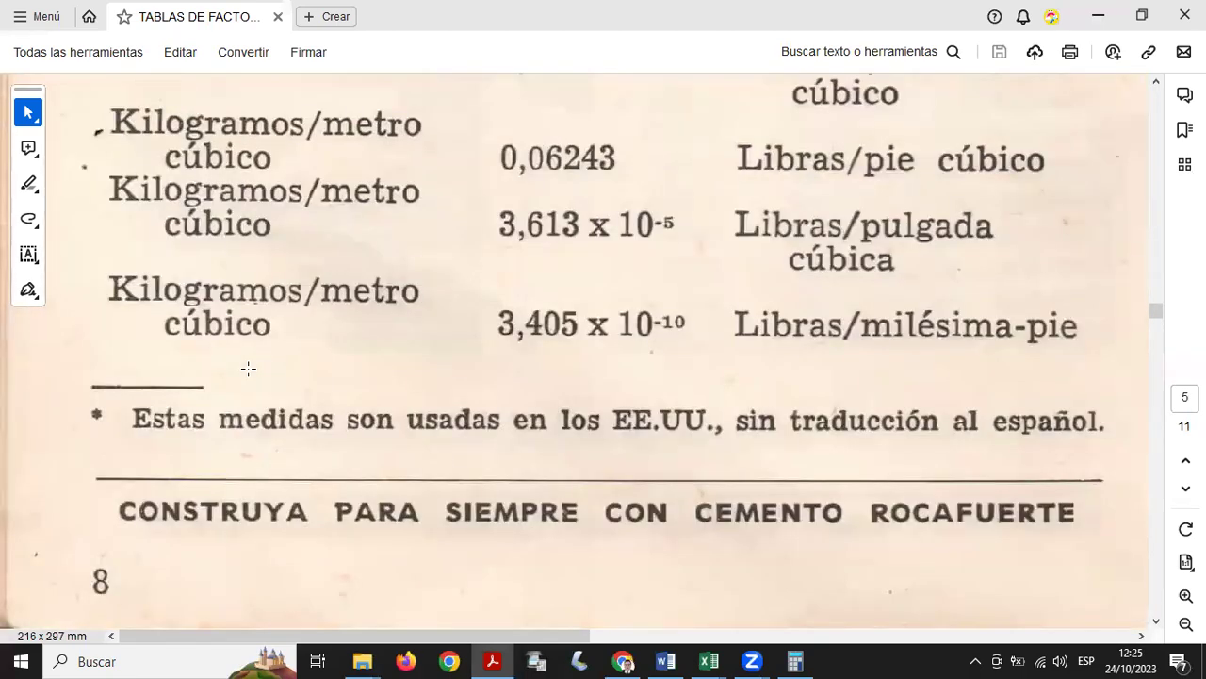
scroll(248, 367, up, 3)
scroll(248, 367, up, 3)
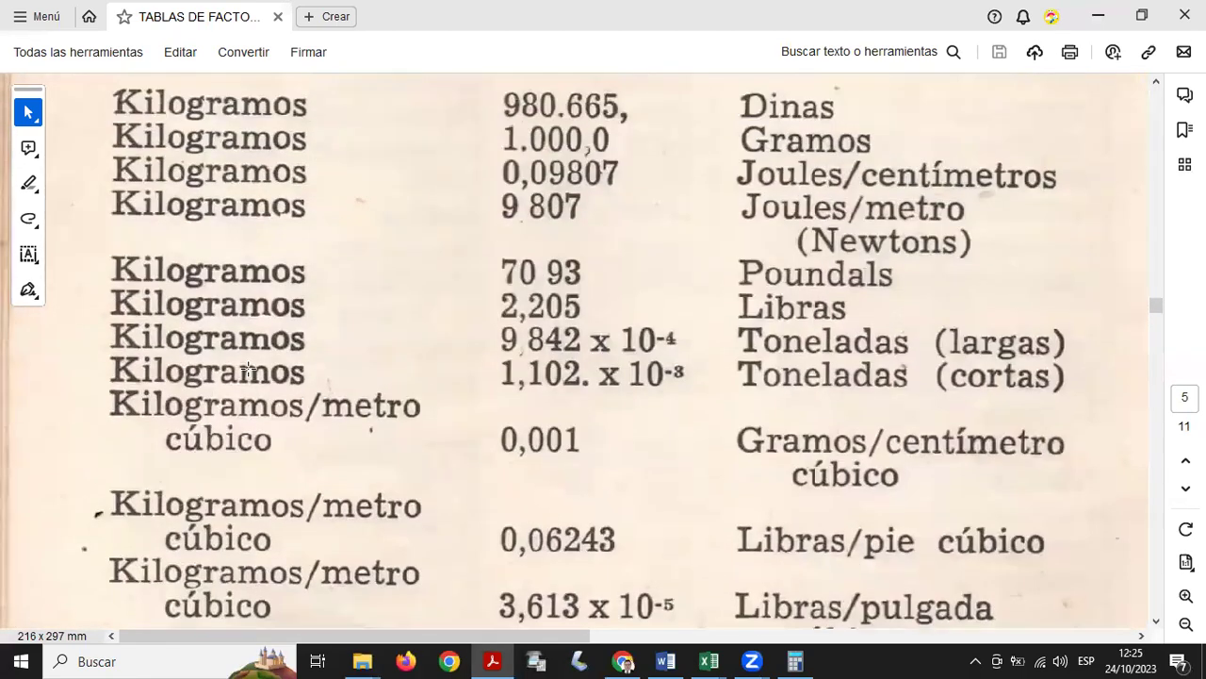
scroll(259, 366, down, 15)
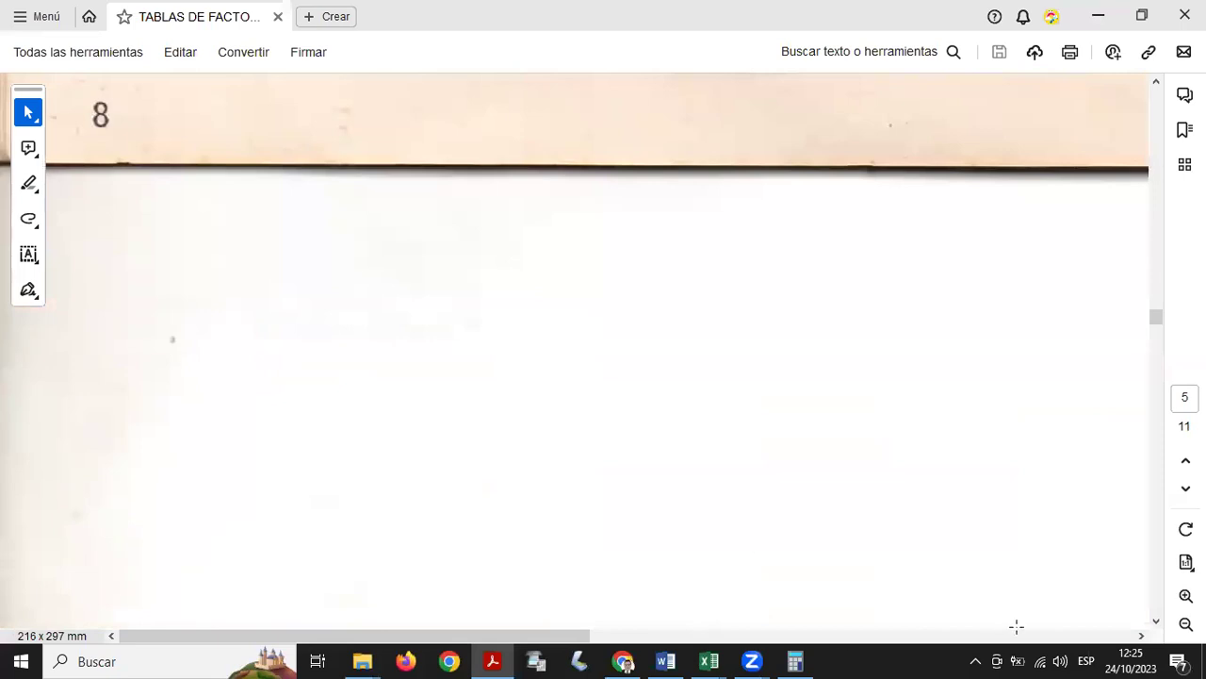
- View both halves of the scanned spread on PDF page 5 and examine the Kilómetros to Yardas row at 150% zoom
click(1186, 624)
click(1185, 624)
click(1186, 624)
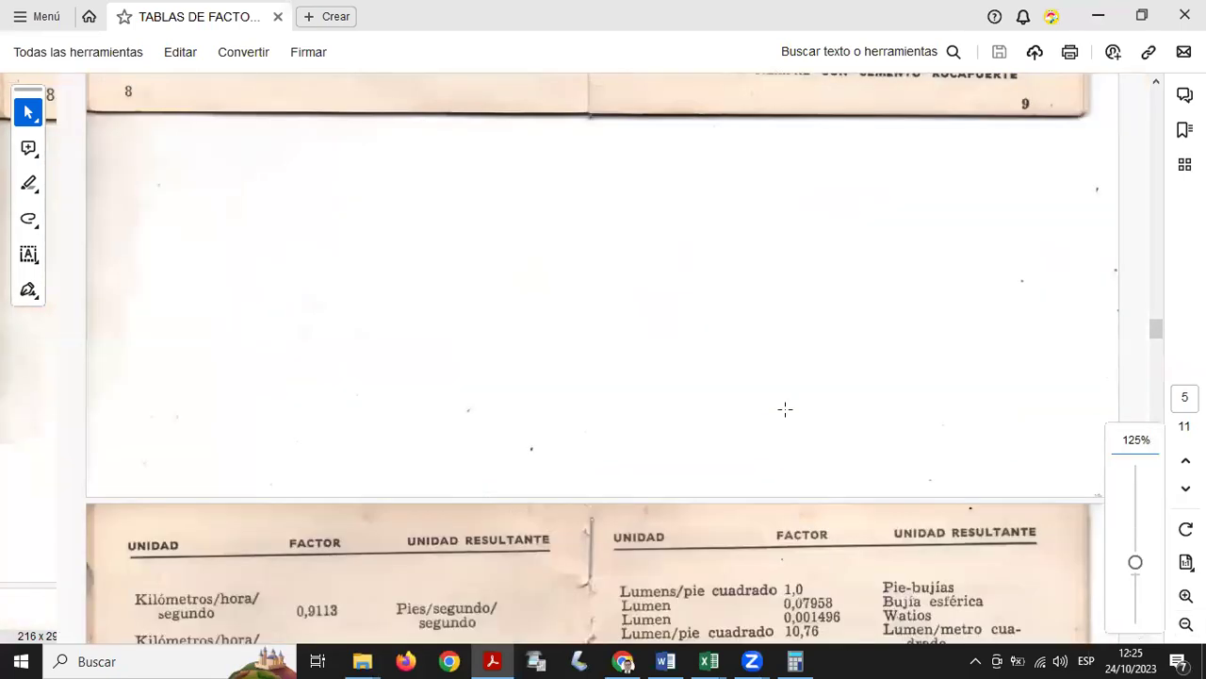
scroll(777, 375, up, 4)
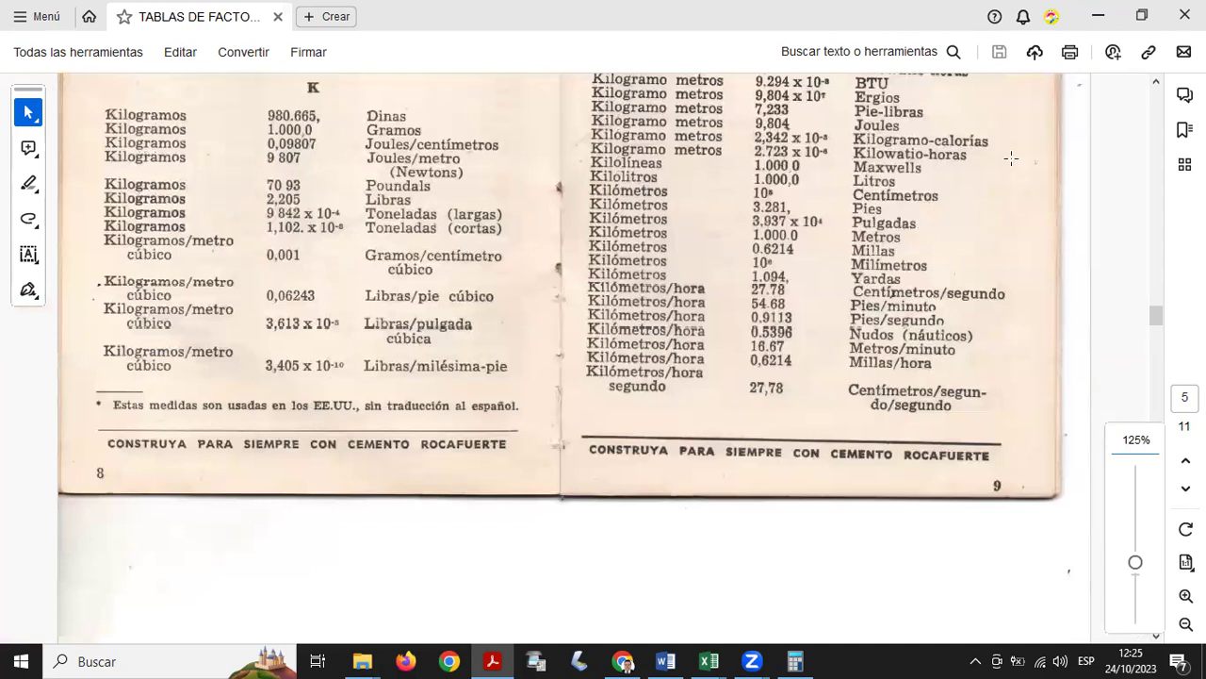
scroll(931, 285, up, 2)
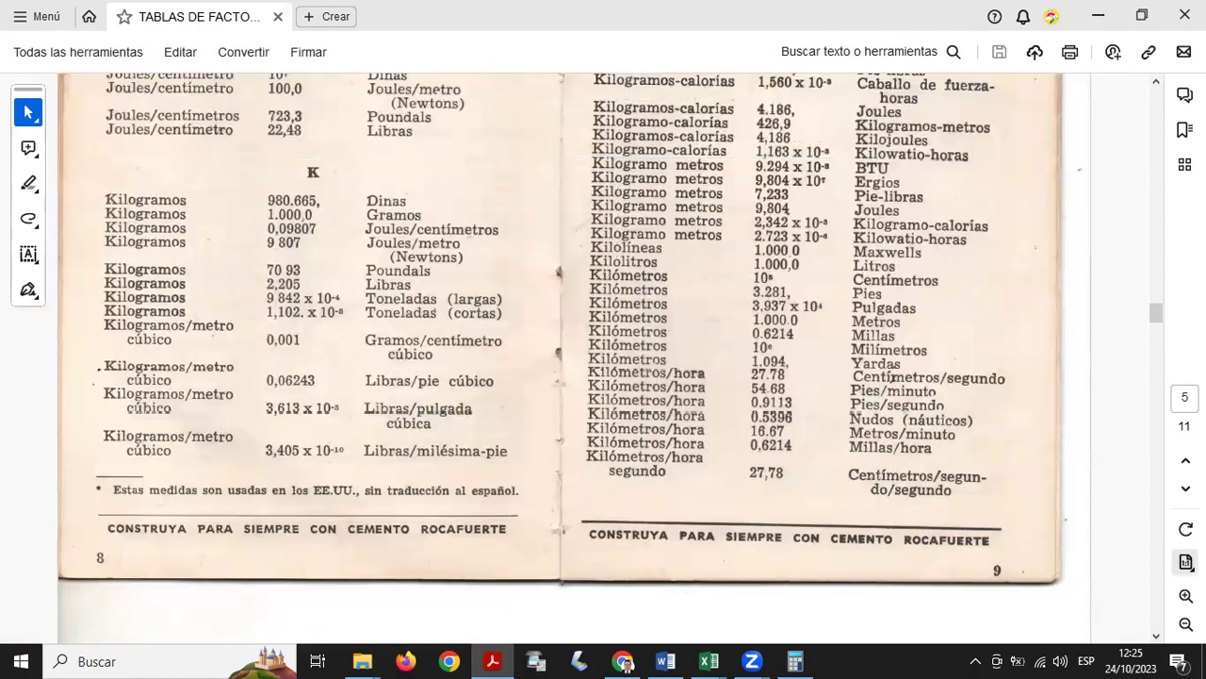
click(1185, 595)
click(1186, 595)
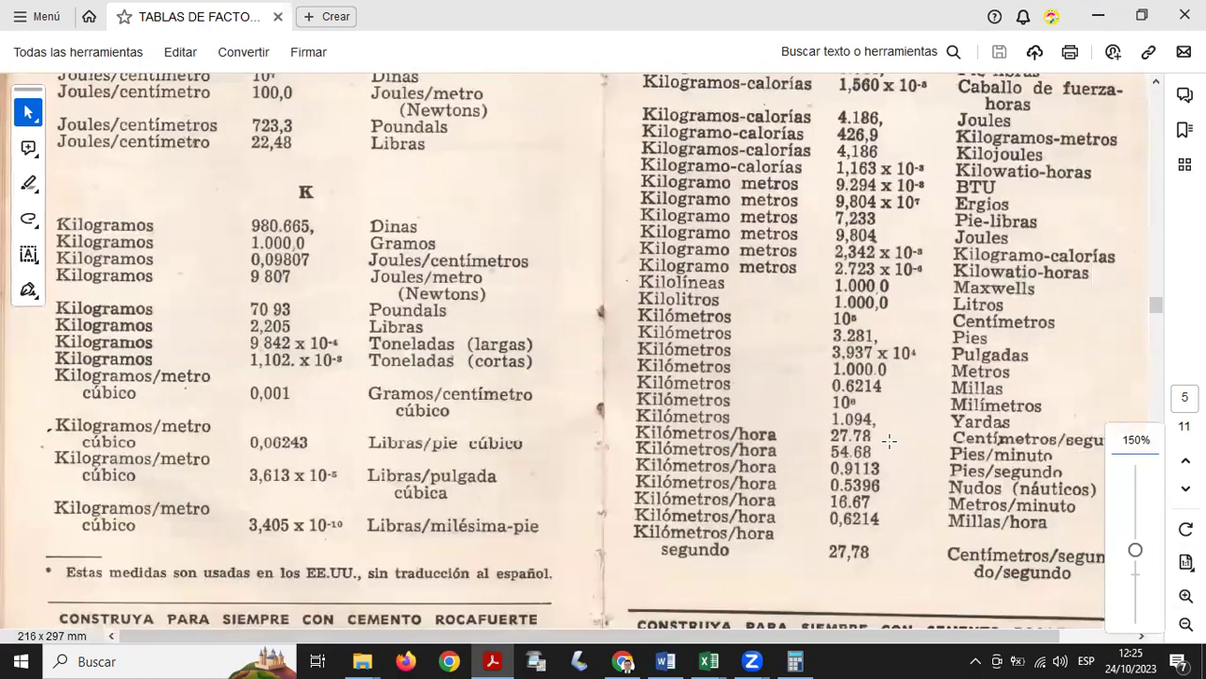
drag(693, 638, 766, 638)
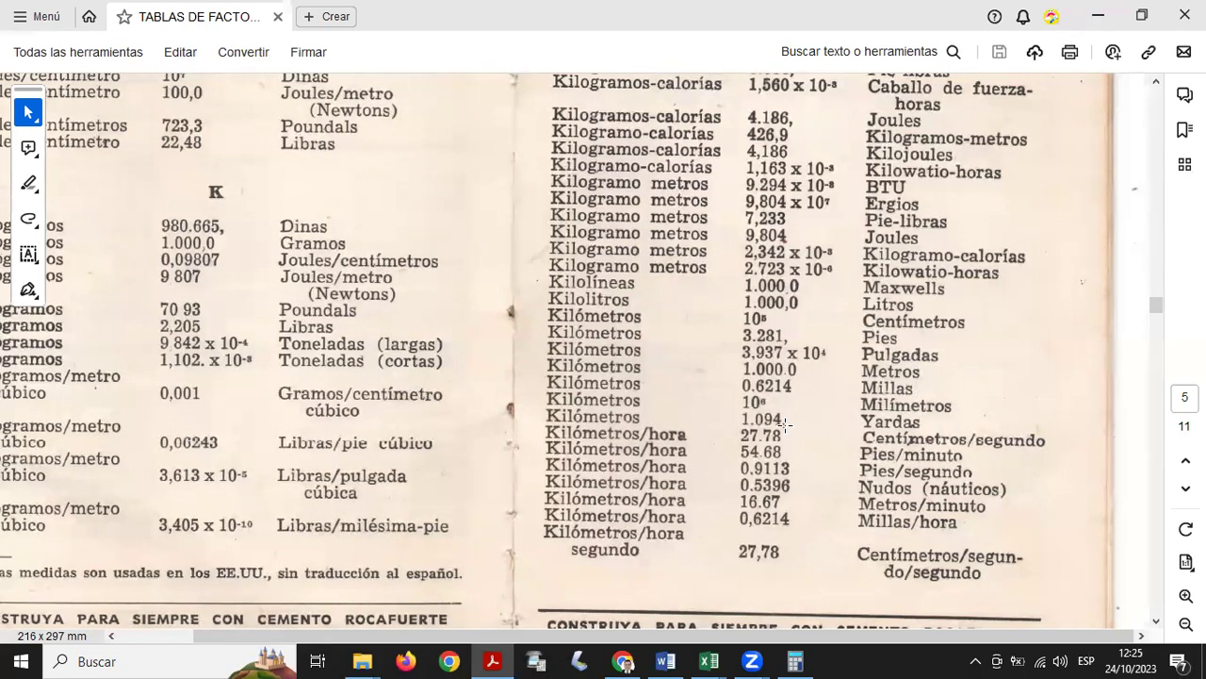
- Enlarge the Kilómetros to Yardas row to 300%, with its unit, factor and resulting unit all in view
key(ctrl+plus)
key(ctrl+plus)
key(ctrl+plus)
key(ctrl+plus)
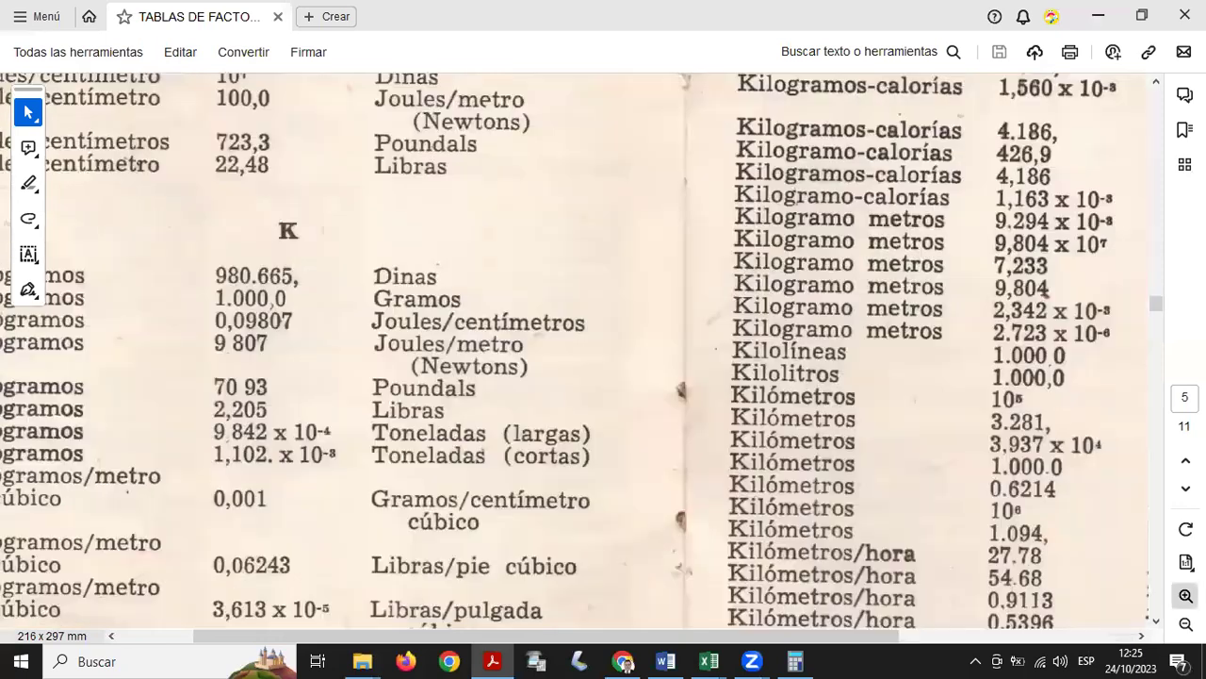
drag(424, 637, 850, 637)
scroll(683, 385, down, 2)
scroll(682, 384, down, 10)
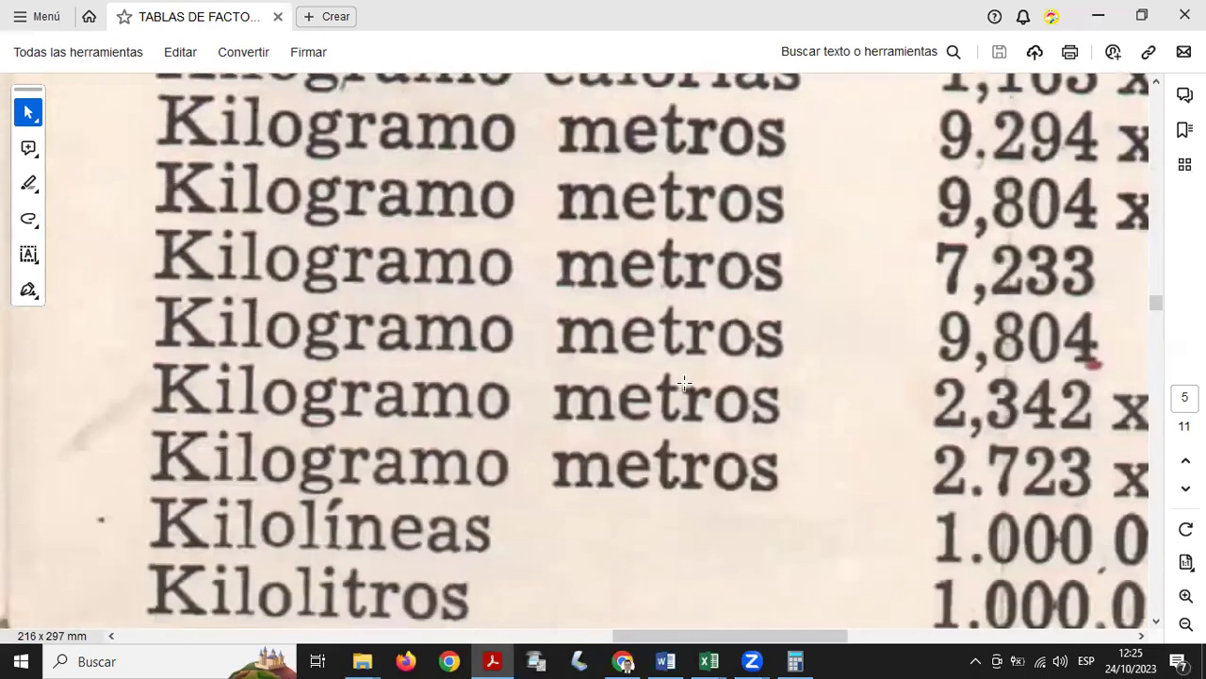
scroll(688, 377, down, 2)
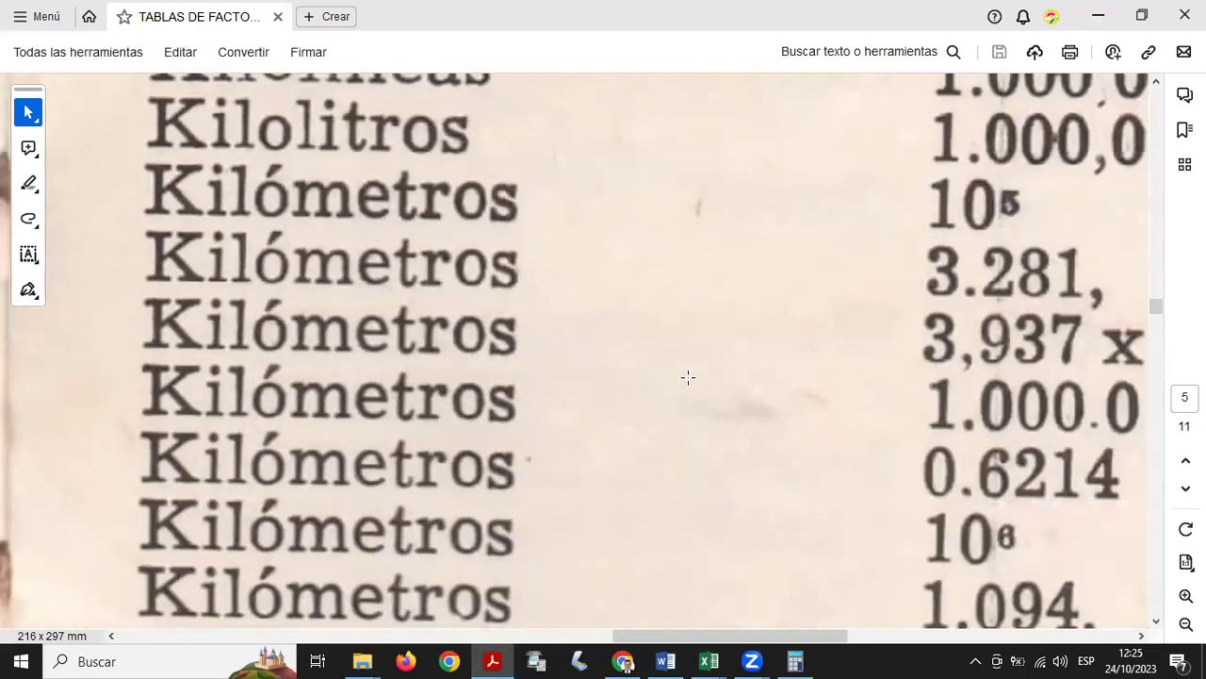
drag(643, 631, 688, 633)
click(1186, 624)
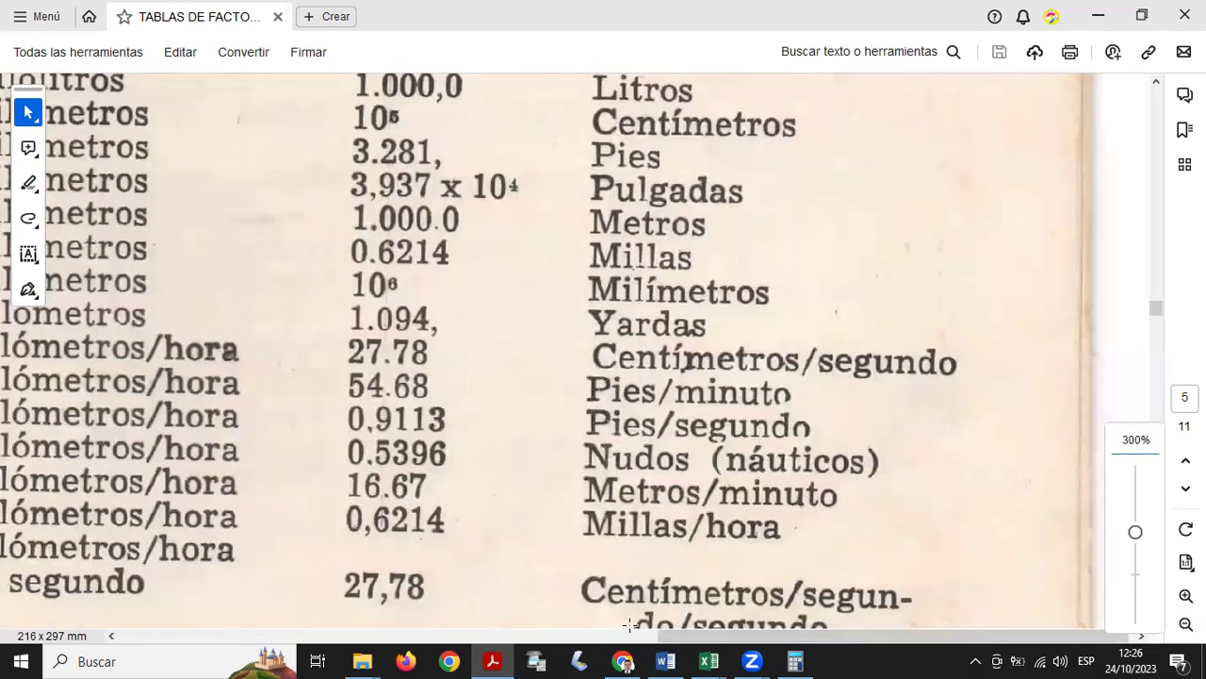
drag(665, 635, 628, 644)
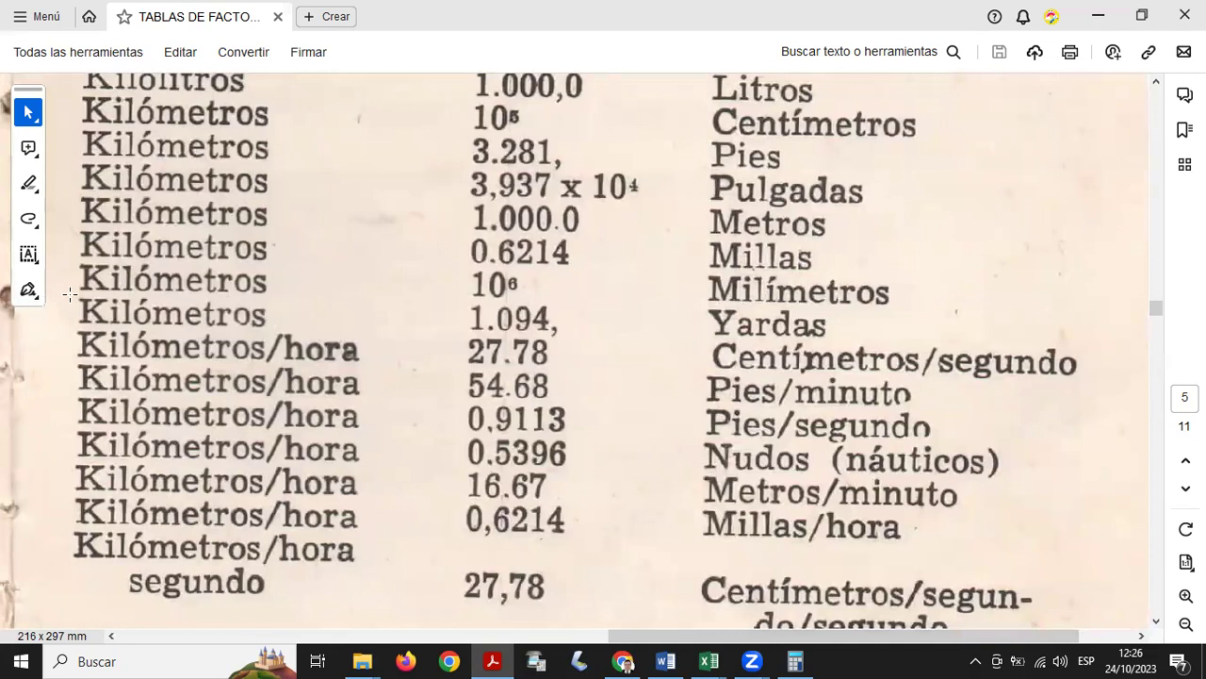
- Mark the Kilómetros to Yardas row in the PDF, and complete the fraction in Excel's Libro1 as 1 Km over 1094 Yd
drag(72, 298, 847, 345)
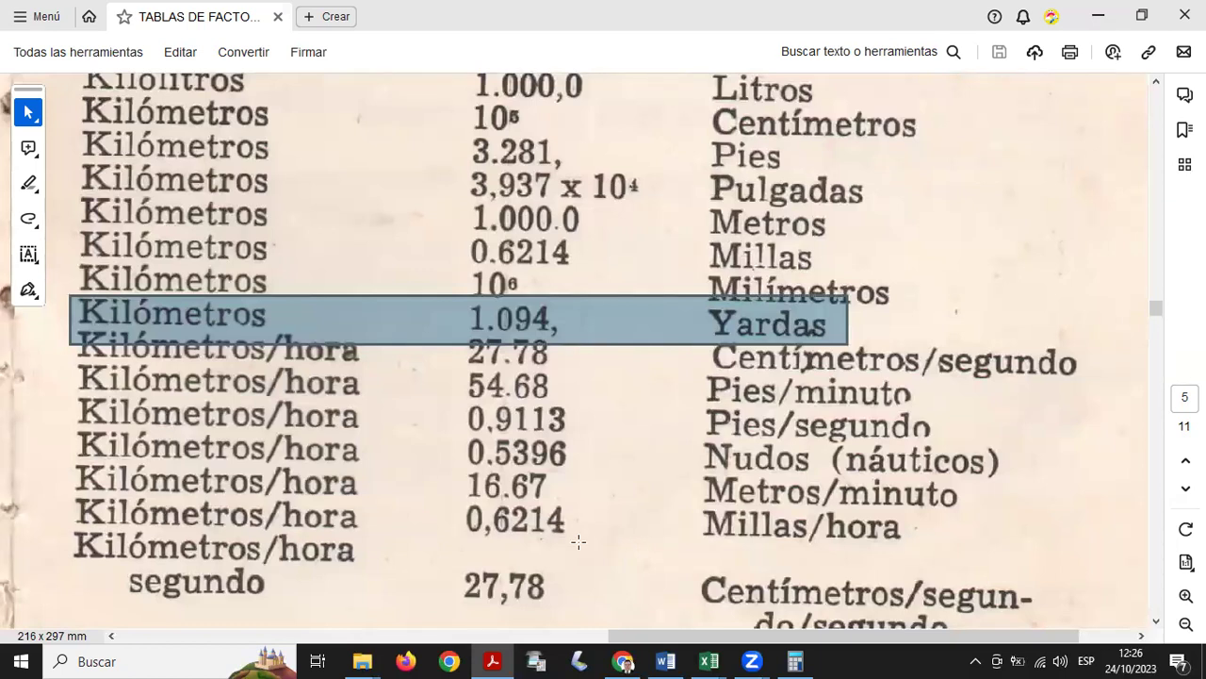
mouse_move(708, 660)
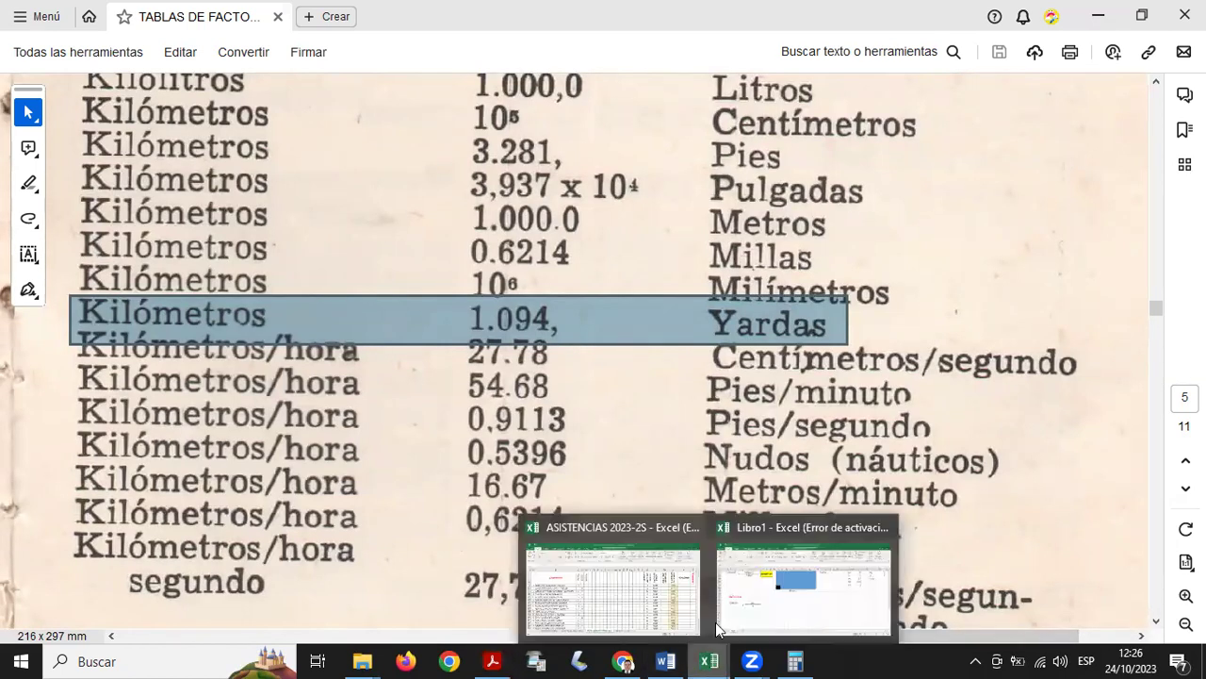
click(780, 594)
click(248, 417)
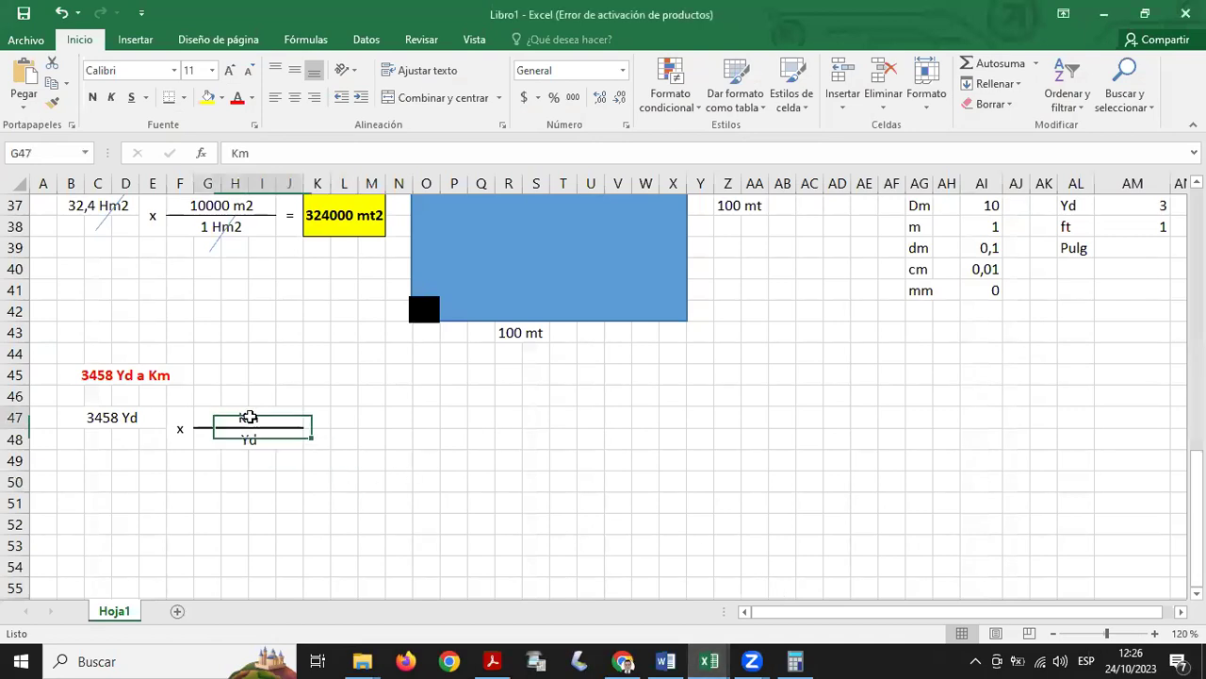
click(232, 152)
text(1)
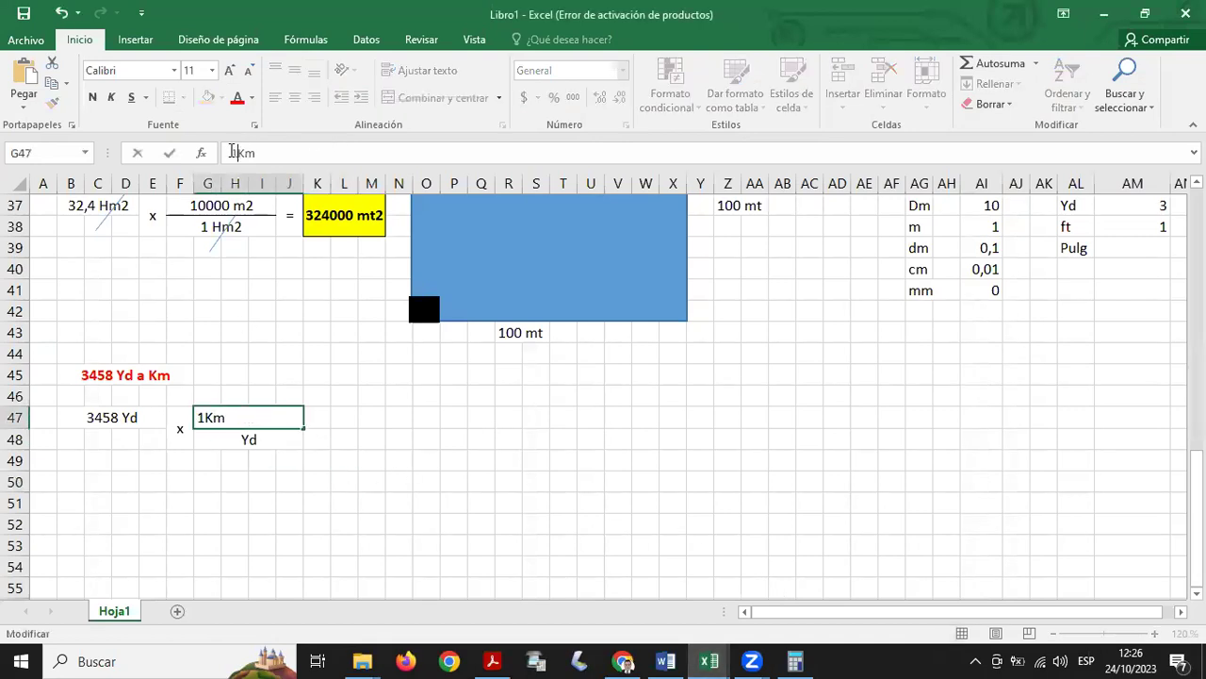
click(256, 520)
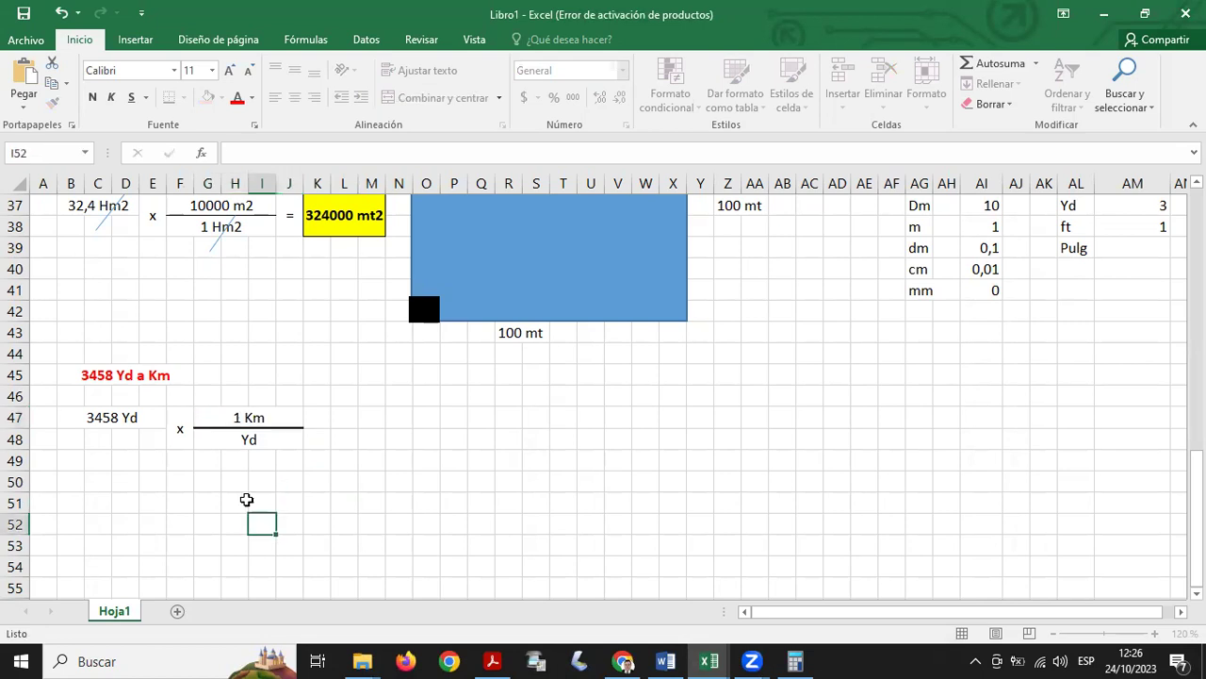
click(216, 433)
click(228, 153)
text(1094)
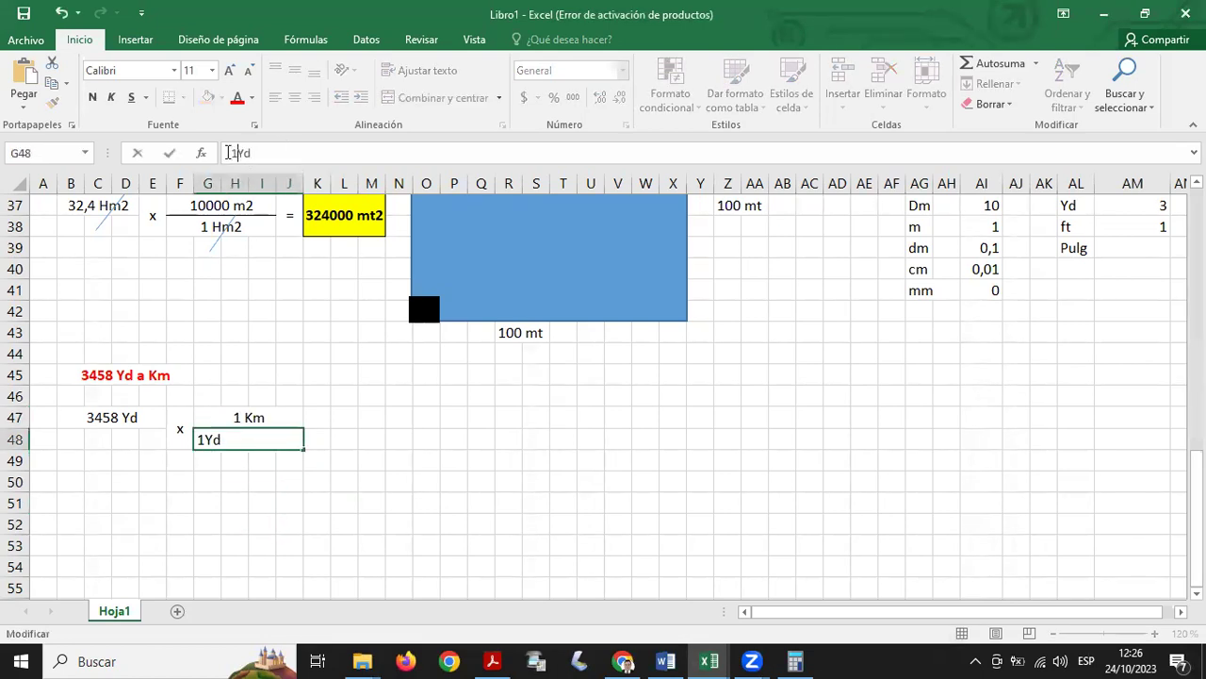
key(Return)
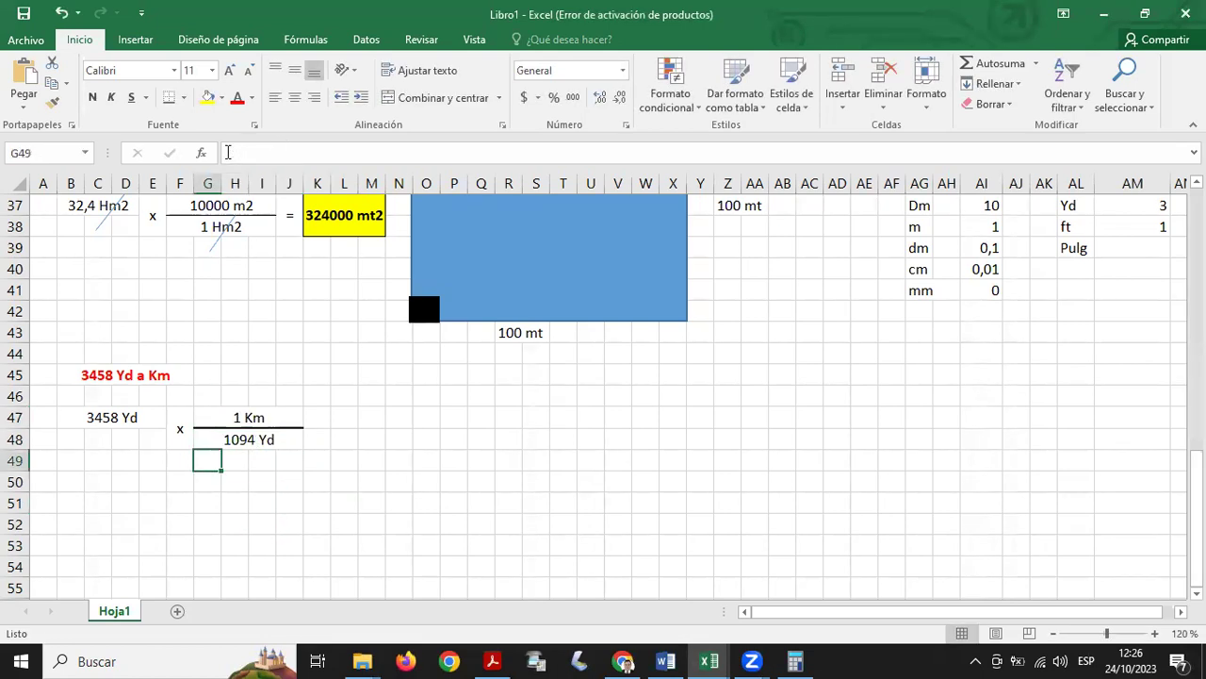
- Merge cells K47:K48 beside the fraction, centre the content vertically and enter an equals sign
click(374, 440)
click(318, 436)
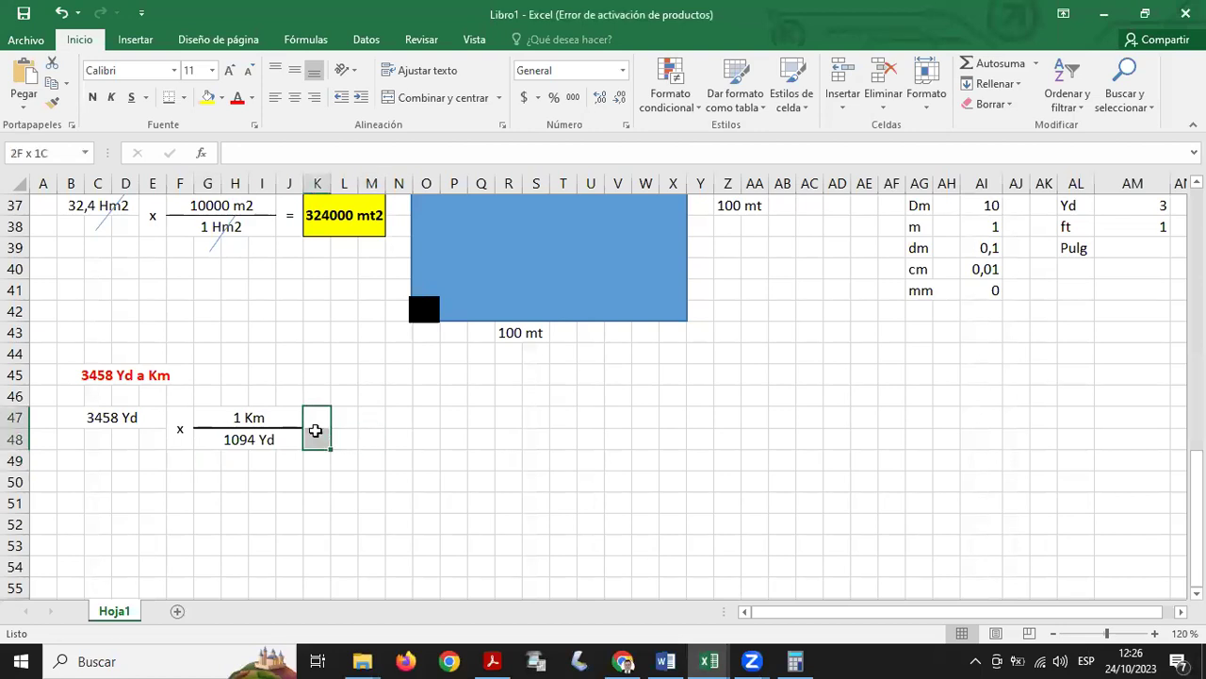
drag(317, 421, 318, 441)
click(434, 97)
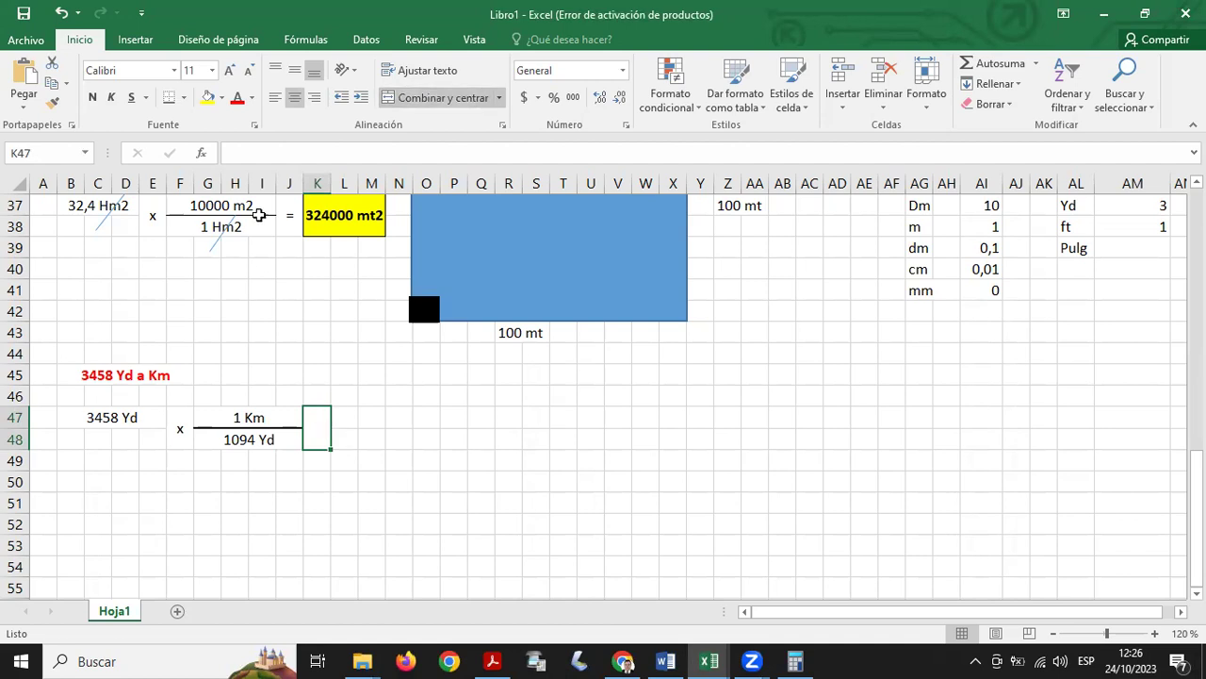
click(295, 69)
text(=)
key(Return)
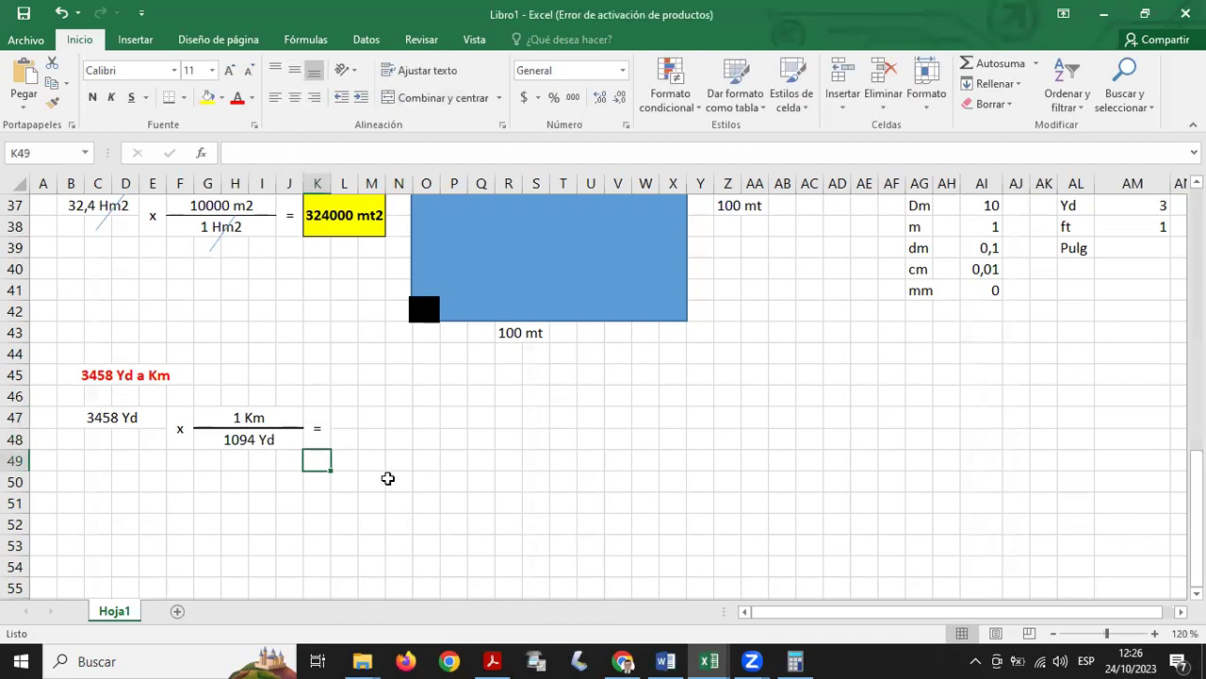
- Merge and centre cells L47:O48 as the result box, with outside borders, yellow fill and bold text
drag(345, 417, 430, 429)
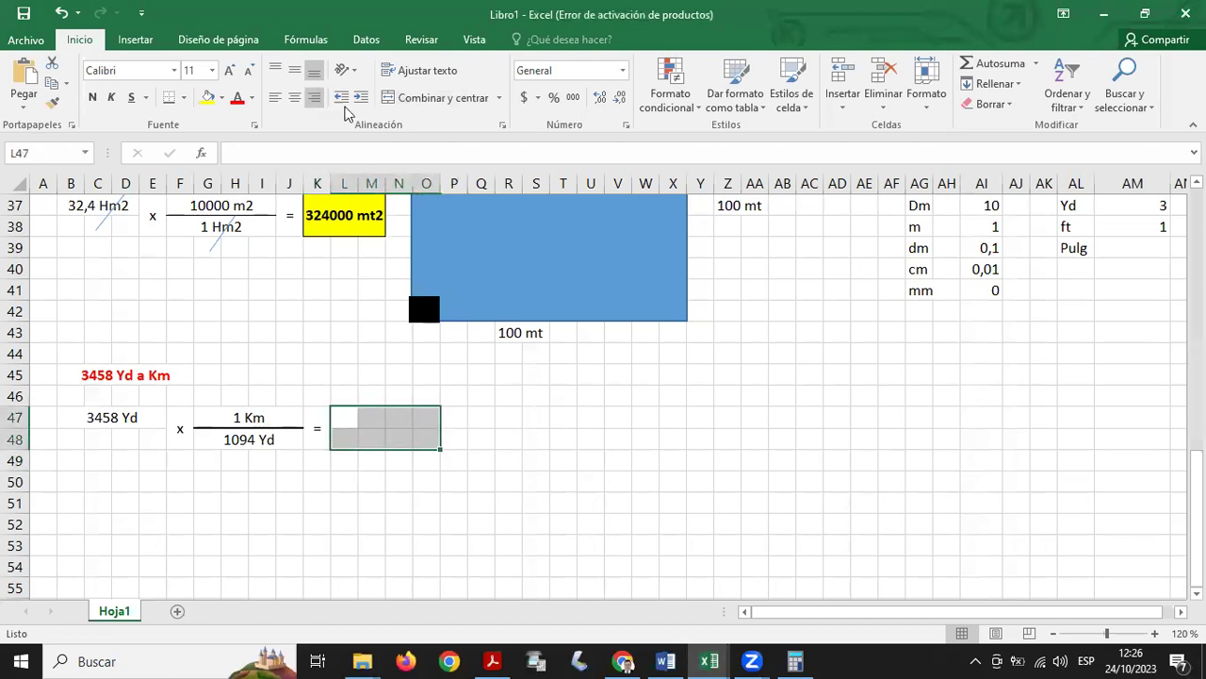
click(439, 97)
click(183, 97)
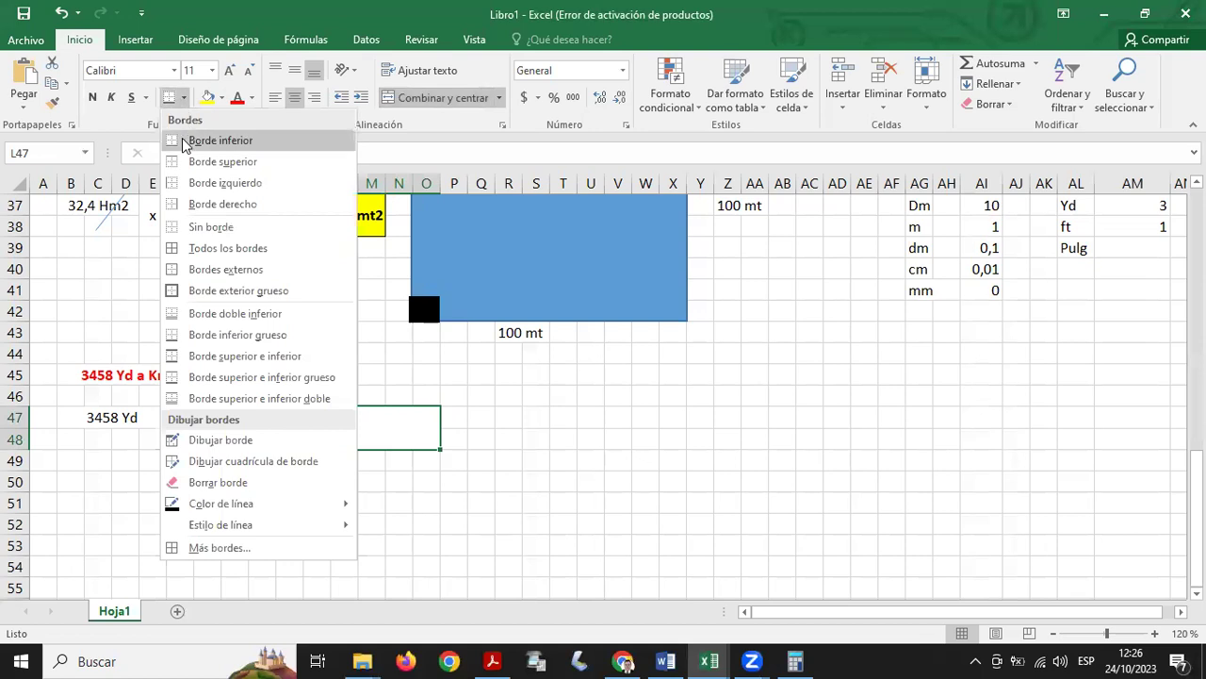
click(225, 268)
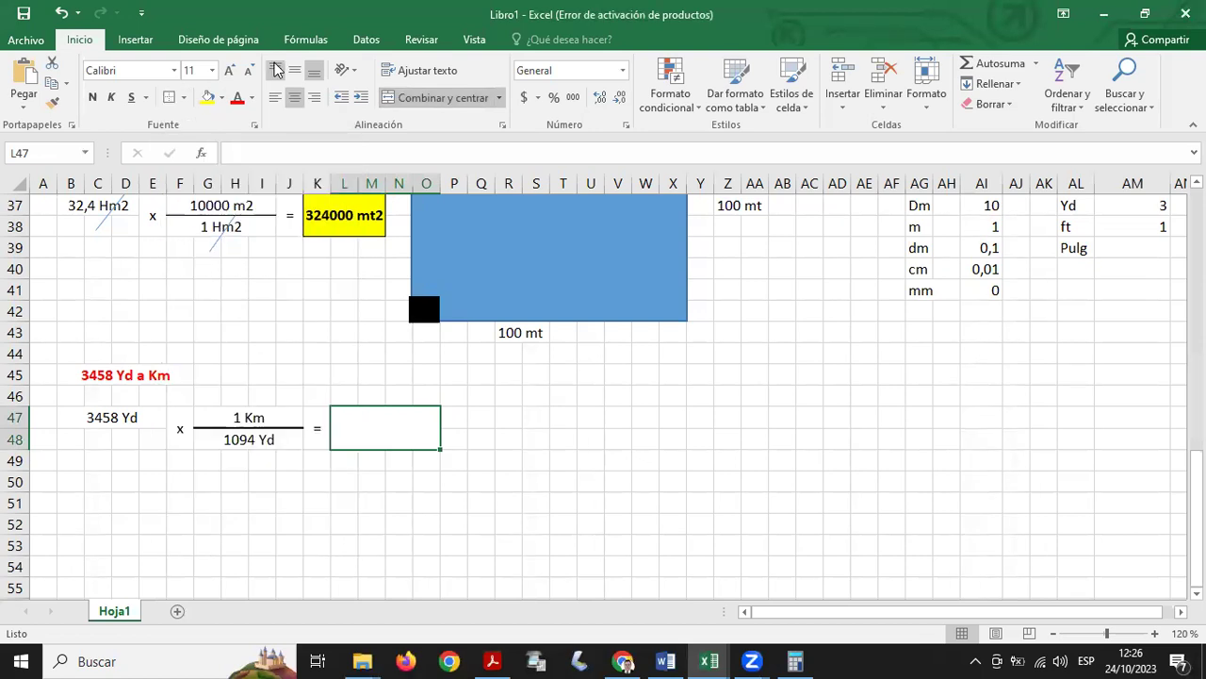
click(208, 97)
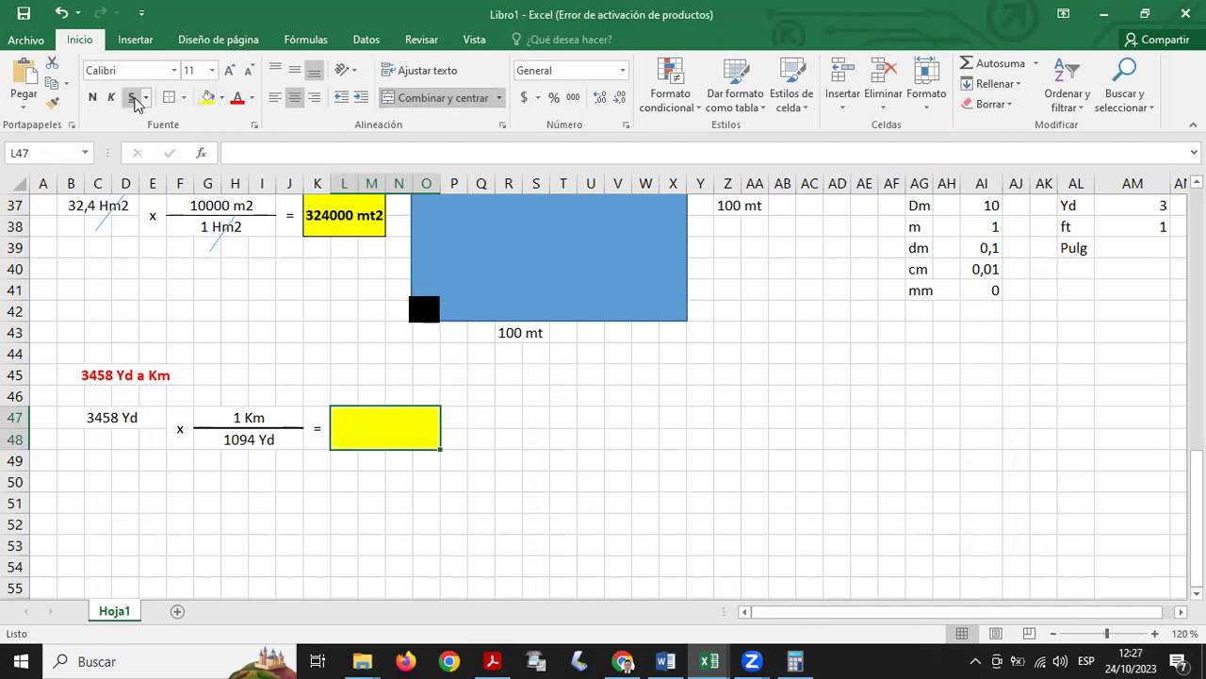
click(670, 542)
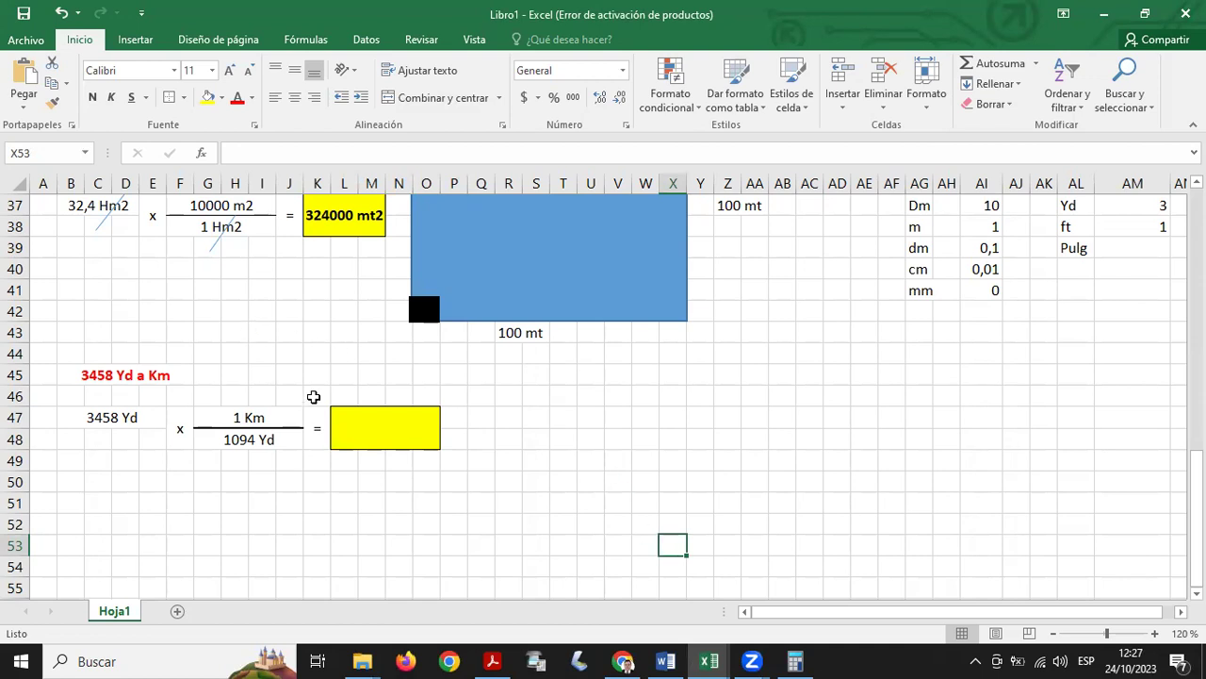
- Switch to the calculator, clear the previous result and multiply 3458 by 1
click(796, 660)
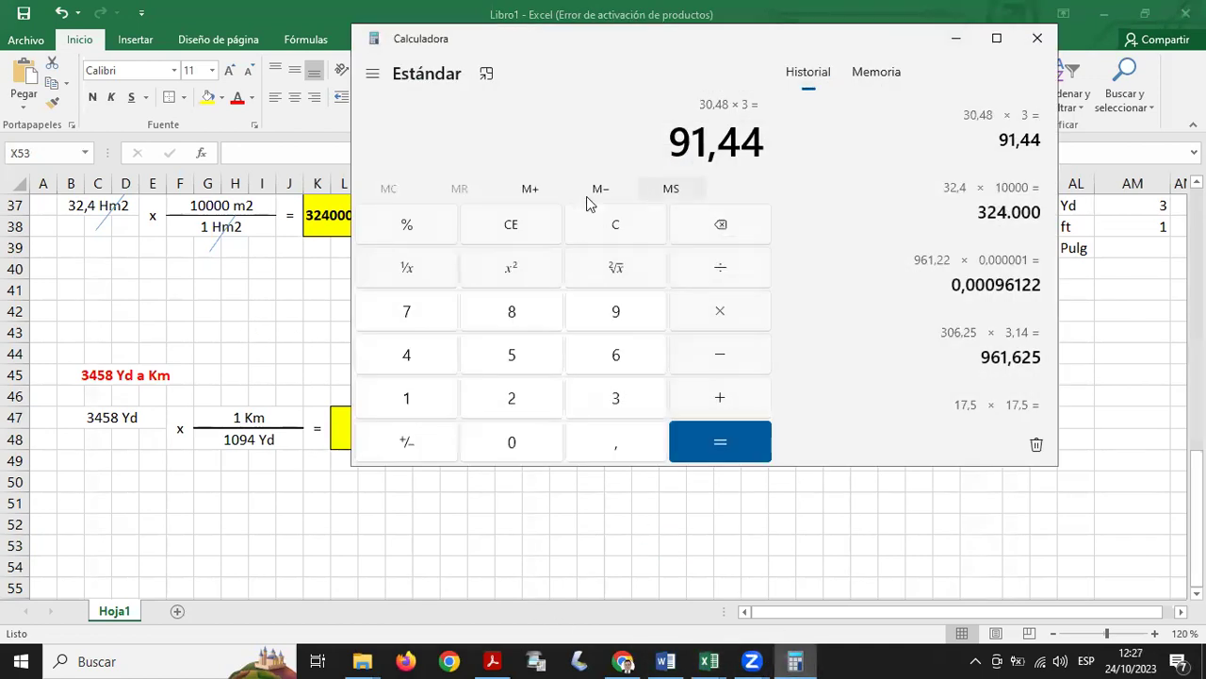
click(506, 229)
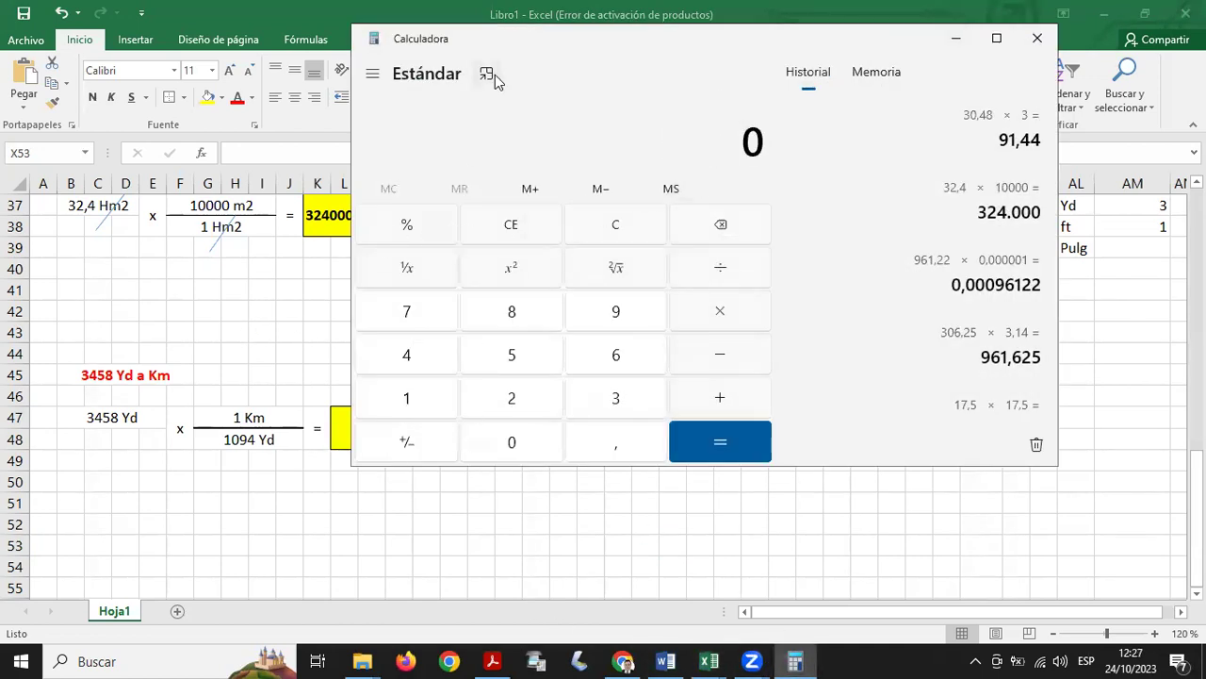
drag(563, 66, 609, 100)
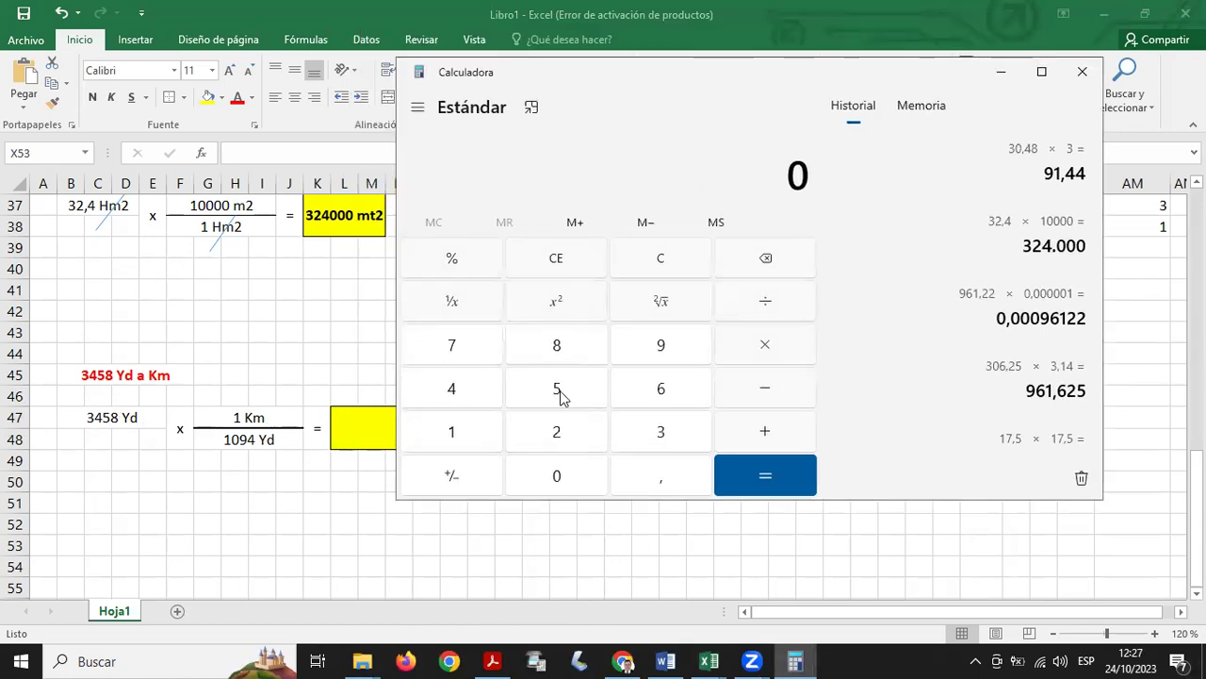
click(650, 432)
click(433, 394)
click(520, 388)
click(545, 347)
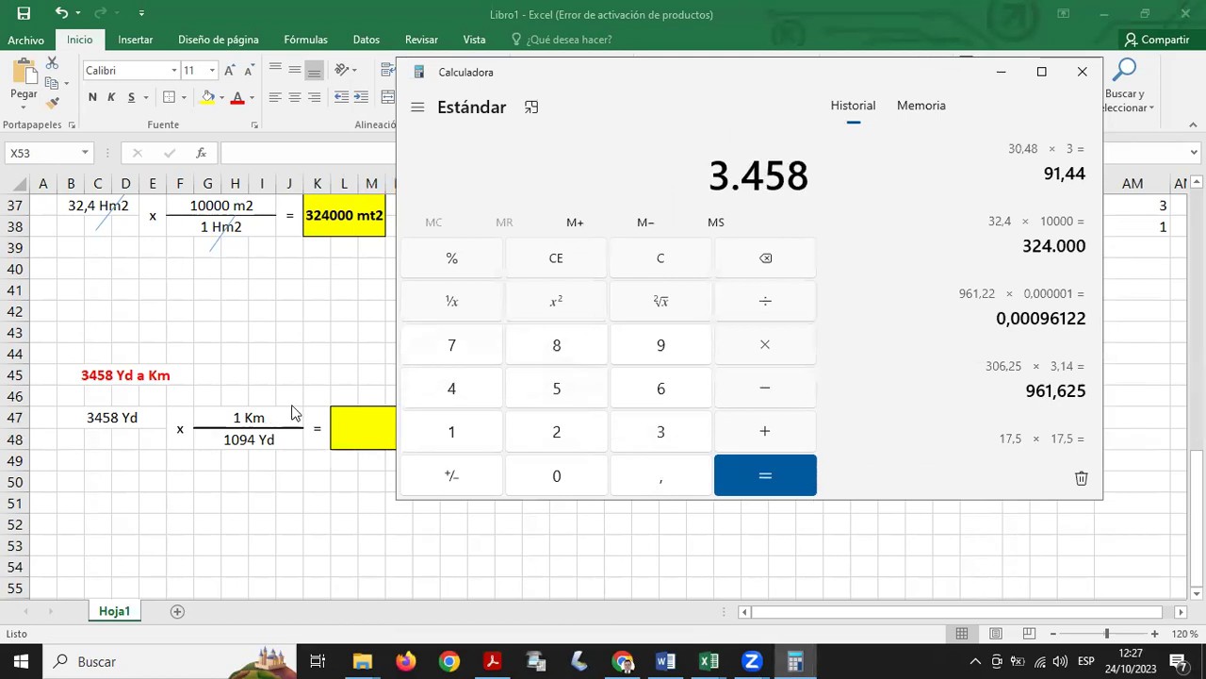
click(765, 344)
click(466, 431)
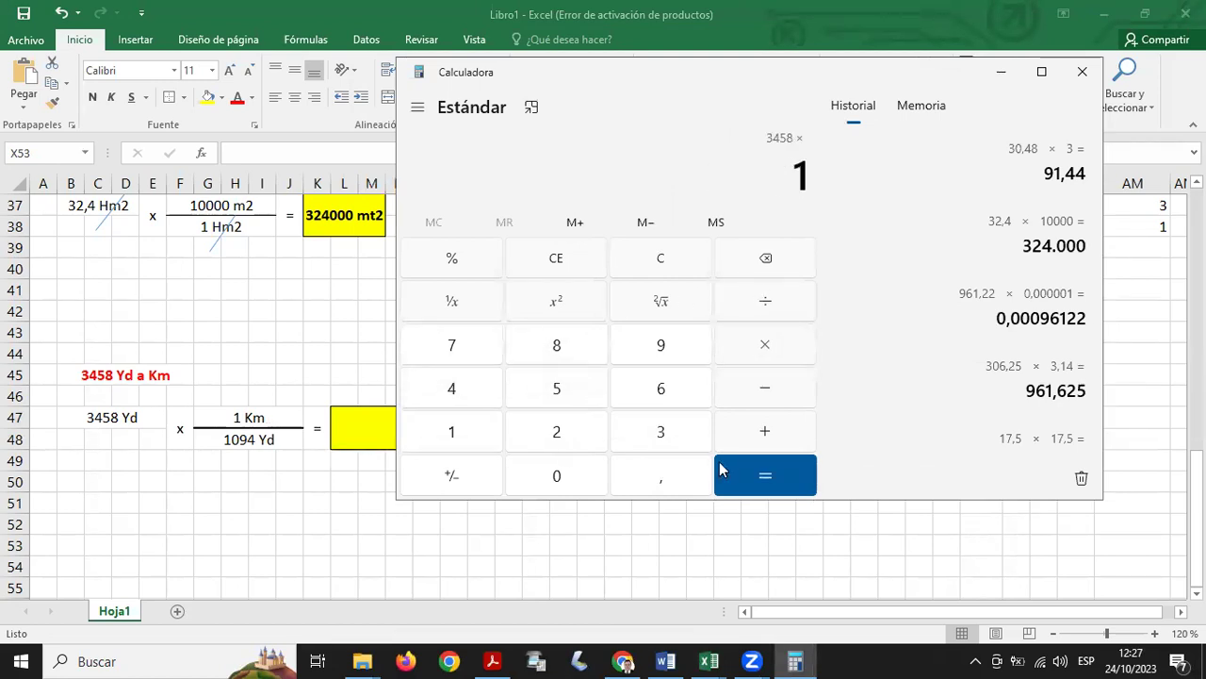
click(761, 474)
- Divide the product by 1094 in the calculator
click(764, 303)
click(447, 433)
click(556, 475)
click(660, 356)
click(454, 394)
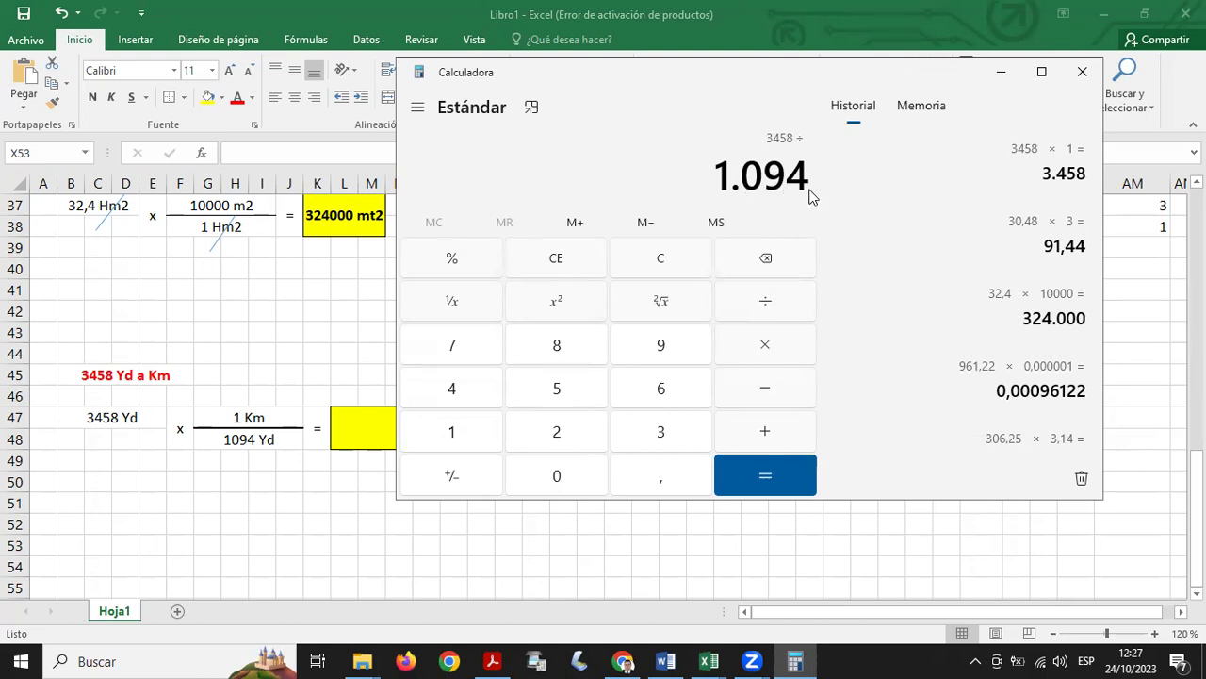
click(747, 474)
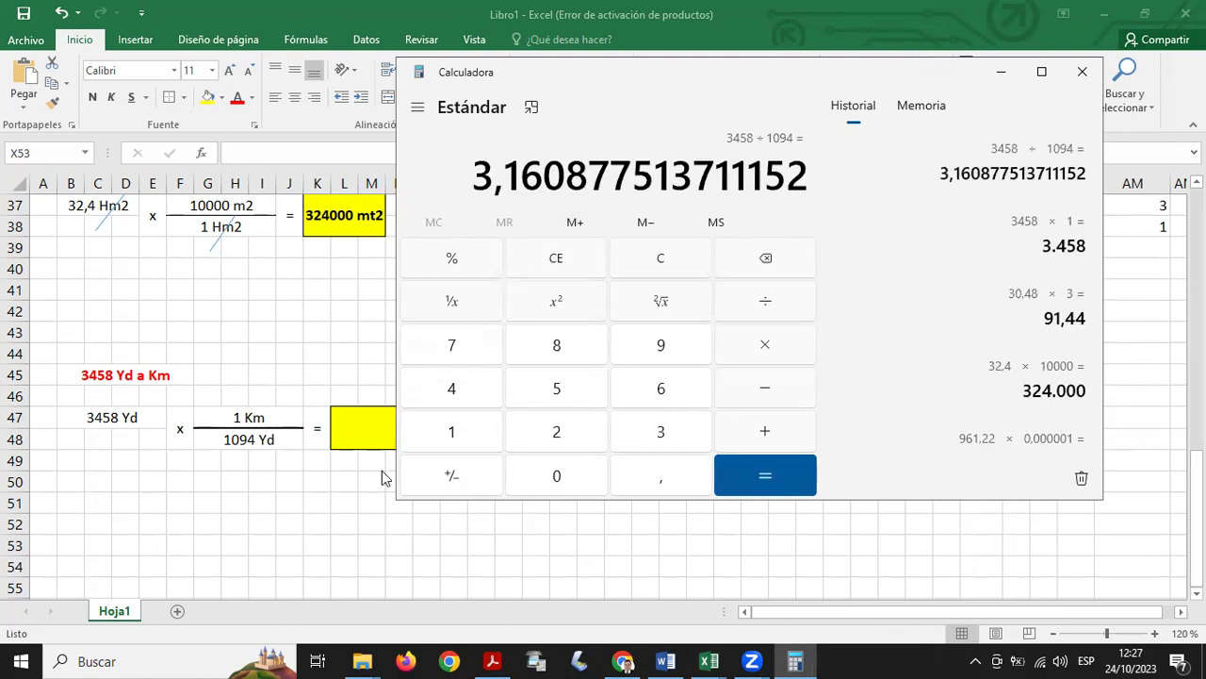
- Return to Excel and enter 3,1608 in cell X53
key(alt+Tab)
click(253, 146)
click(255, 148)
text(3,1608)
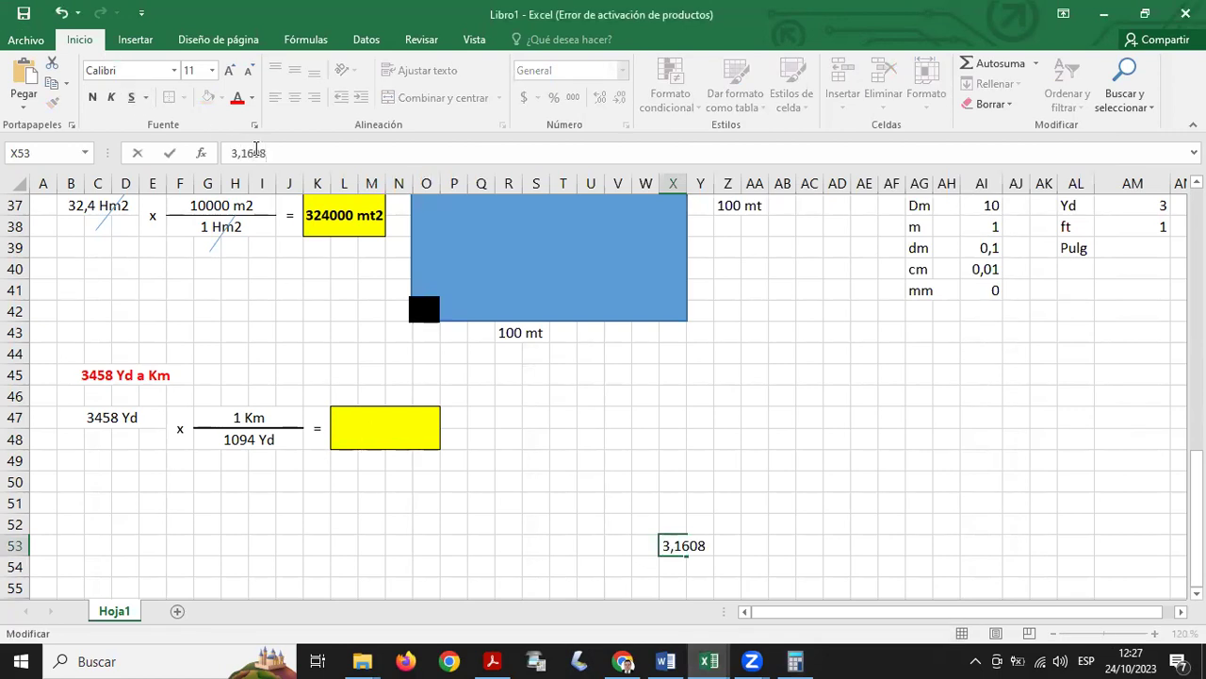
- Enter 3,1608 Km in the yellow result box after the equals sign
click(363, 425)
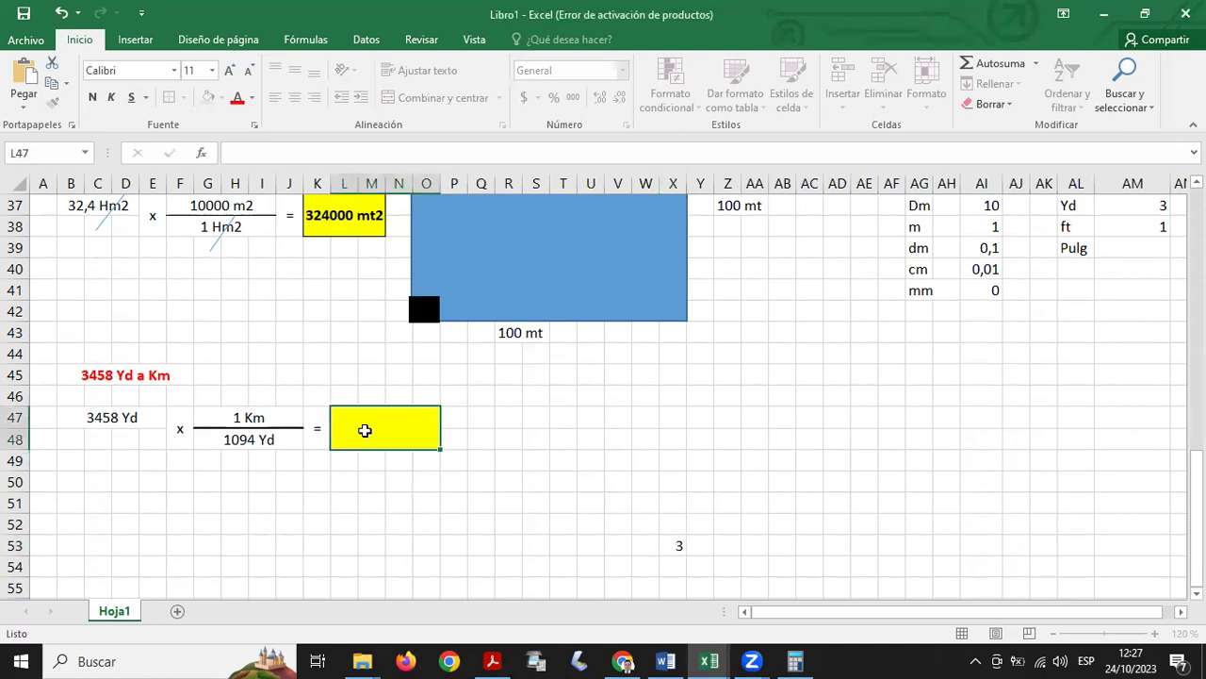
click(243, 152)
text(3,1608 Km)
key(Return)
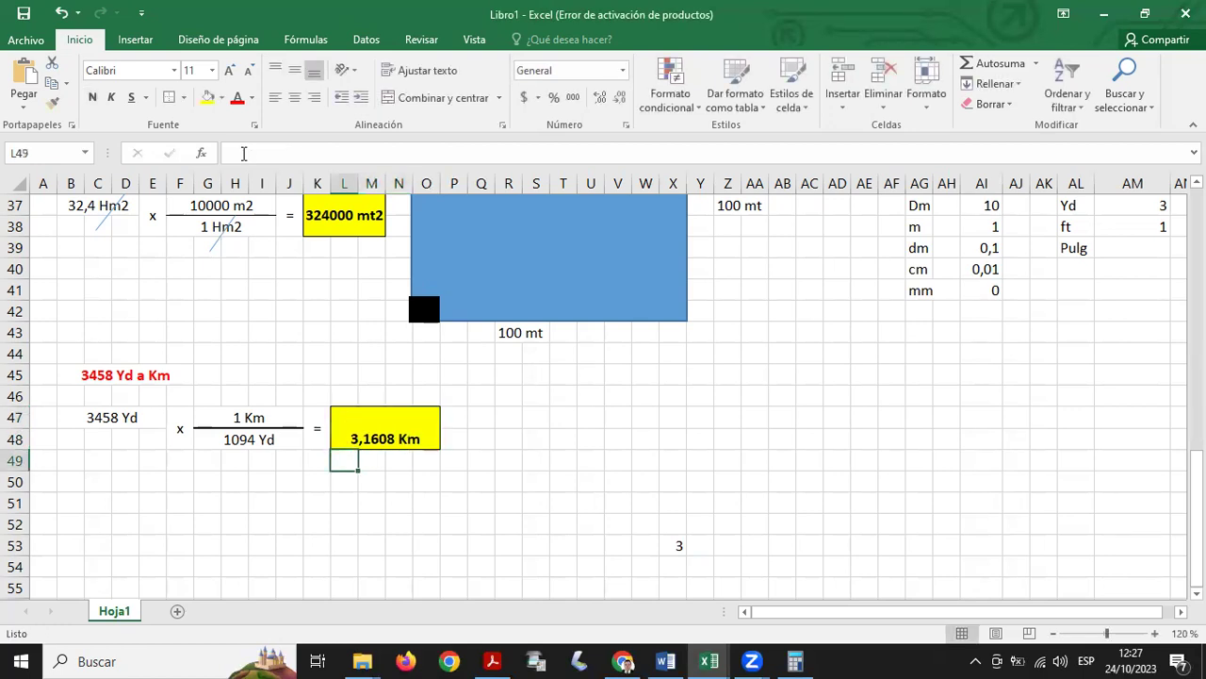
- Centre the 3,1608 Km result vertically in its box and set its font size to 16
click(377, 409)
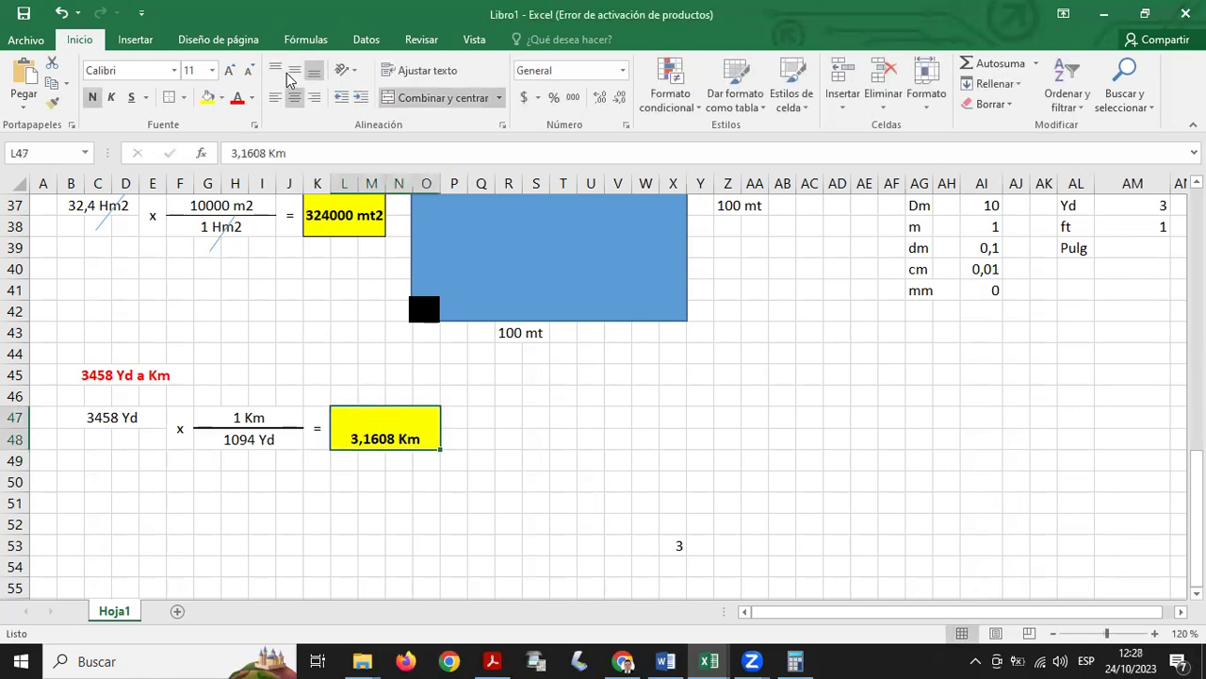
click(295, 70)
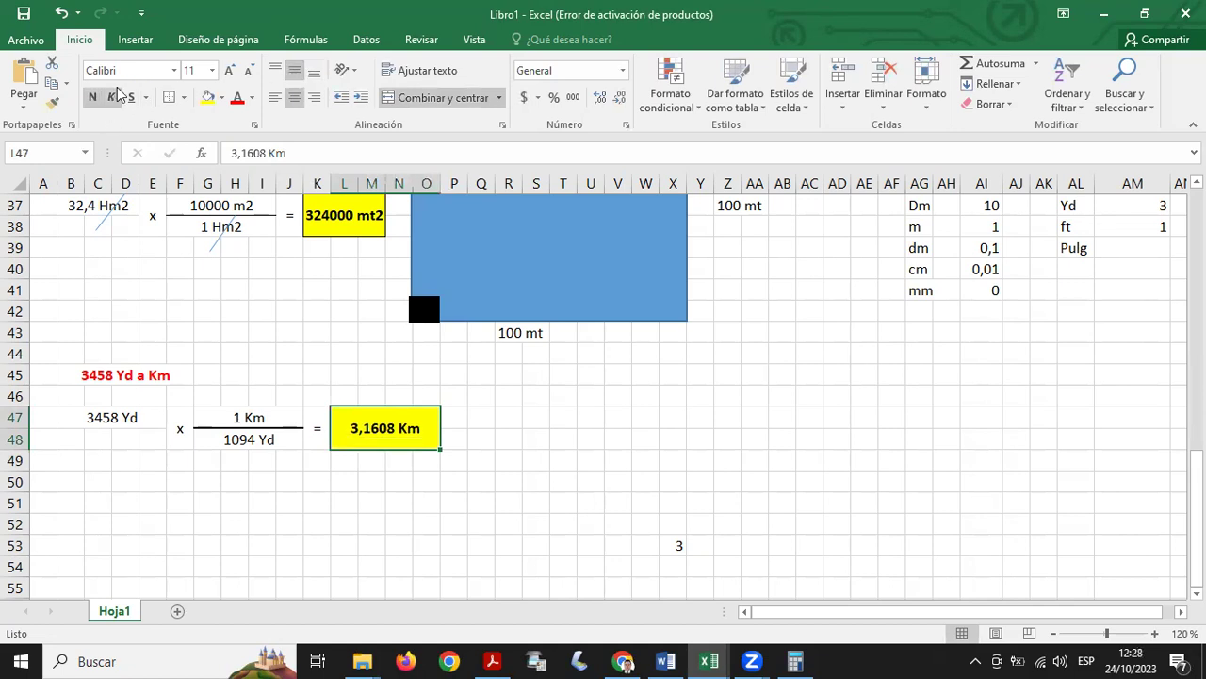
click(212, 71)
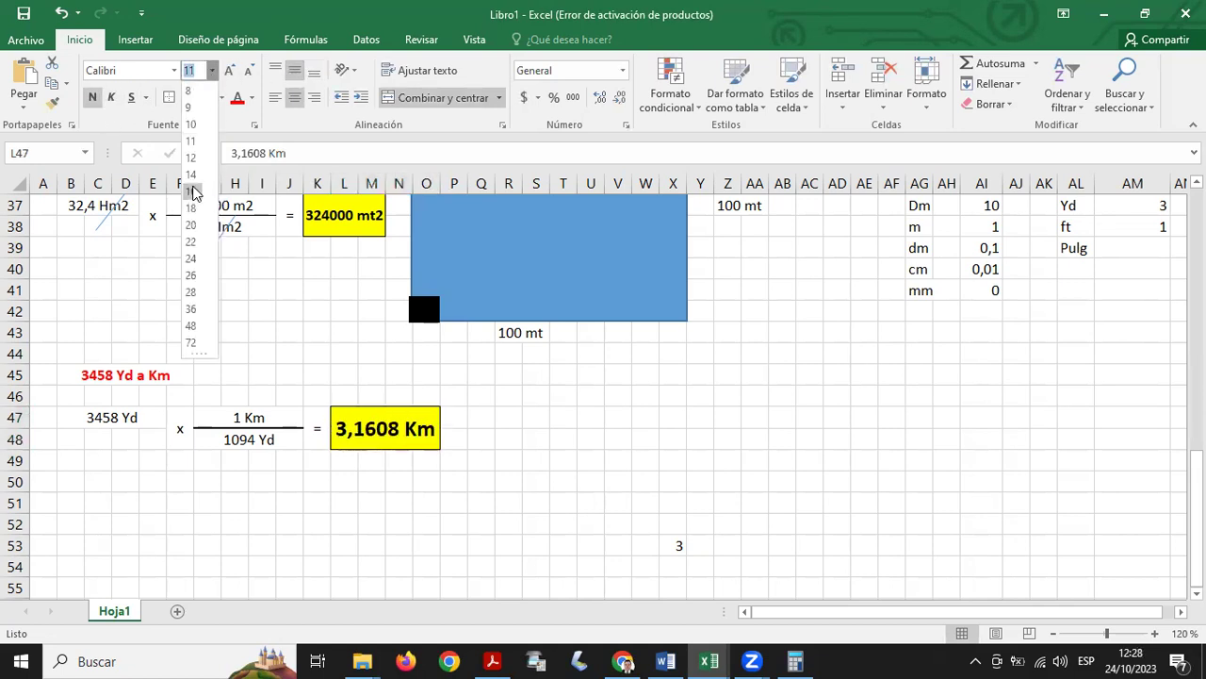
click(191, 191)
click(608, 462)
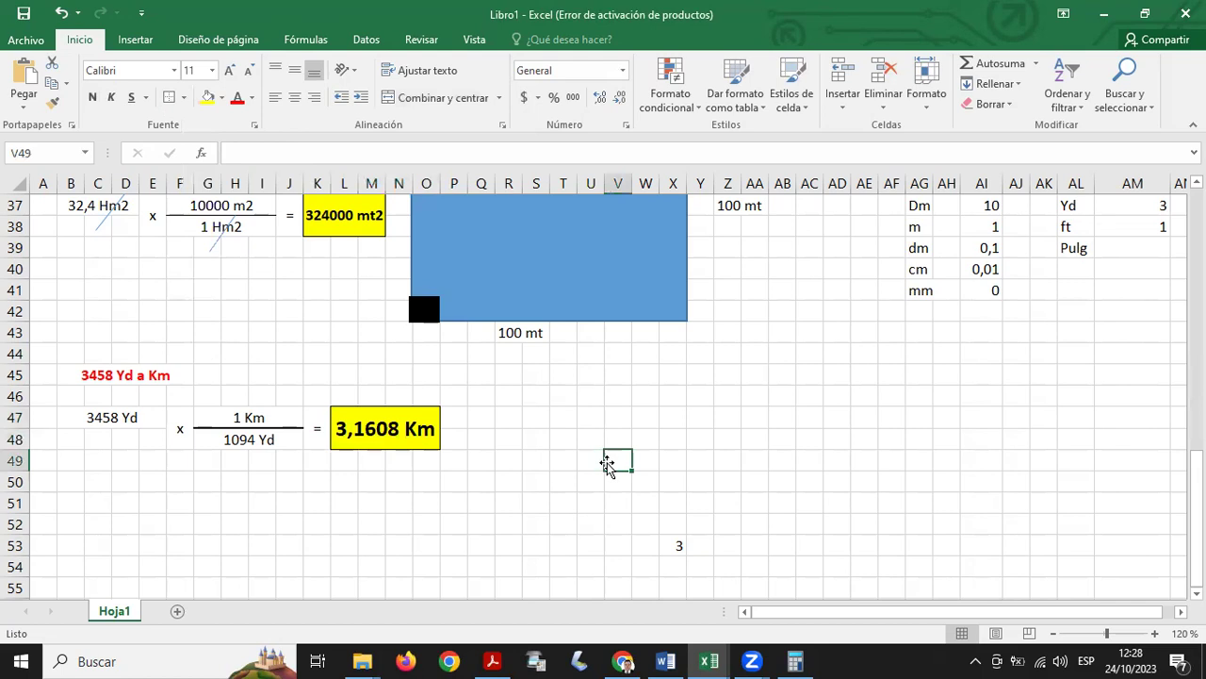
- Open the Save As file browser for the workbook
click(23, 14)
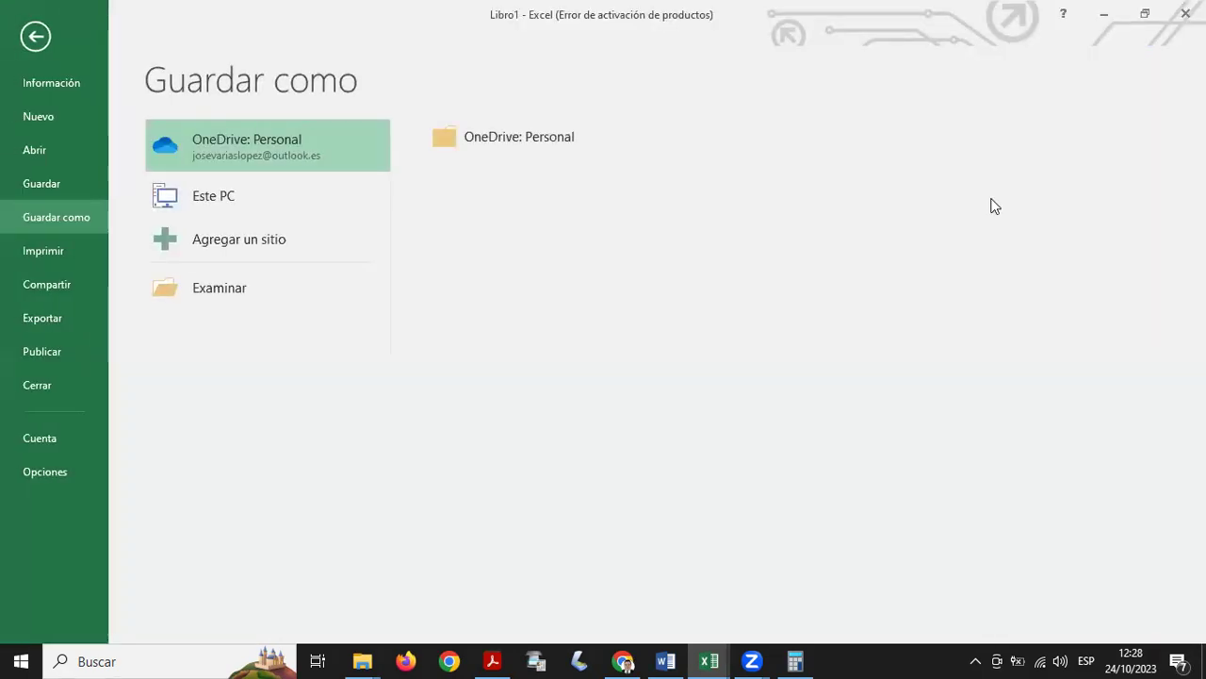
key(Escape)
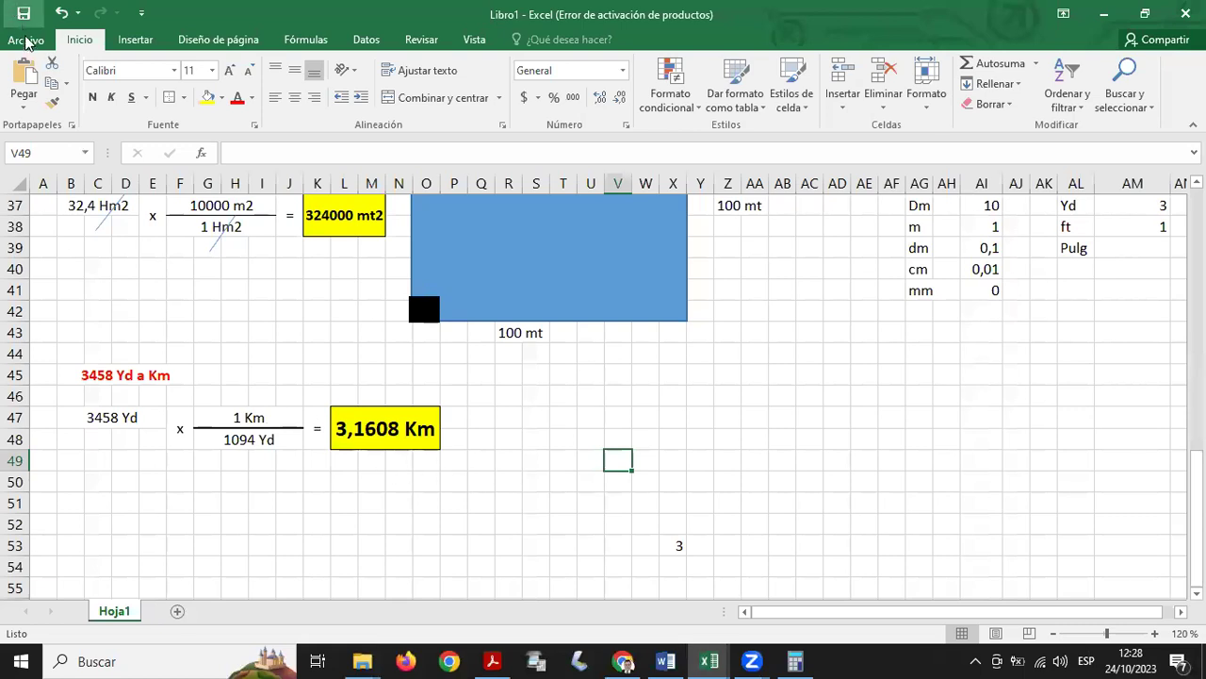
click(26, 39)
click(74, 215)
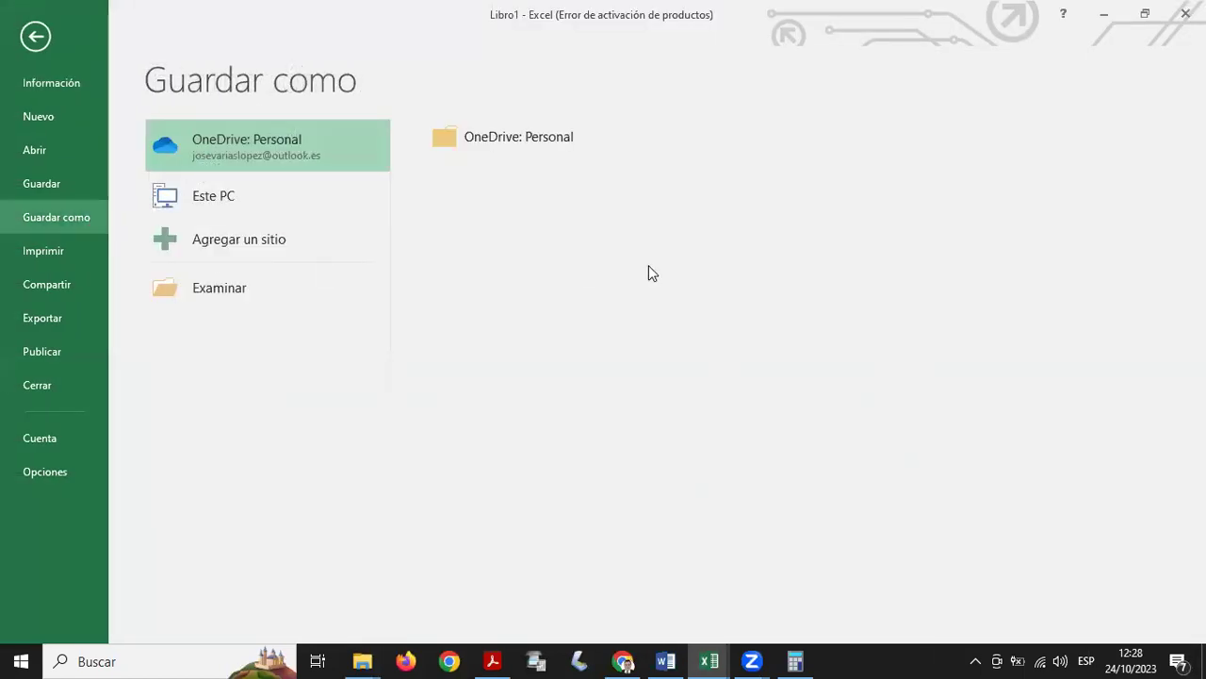
click(258, 292)
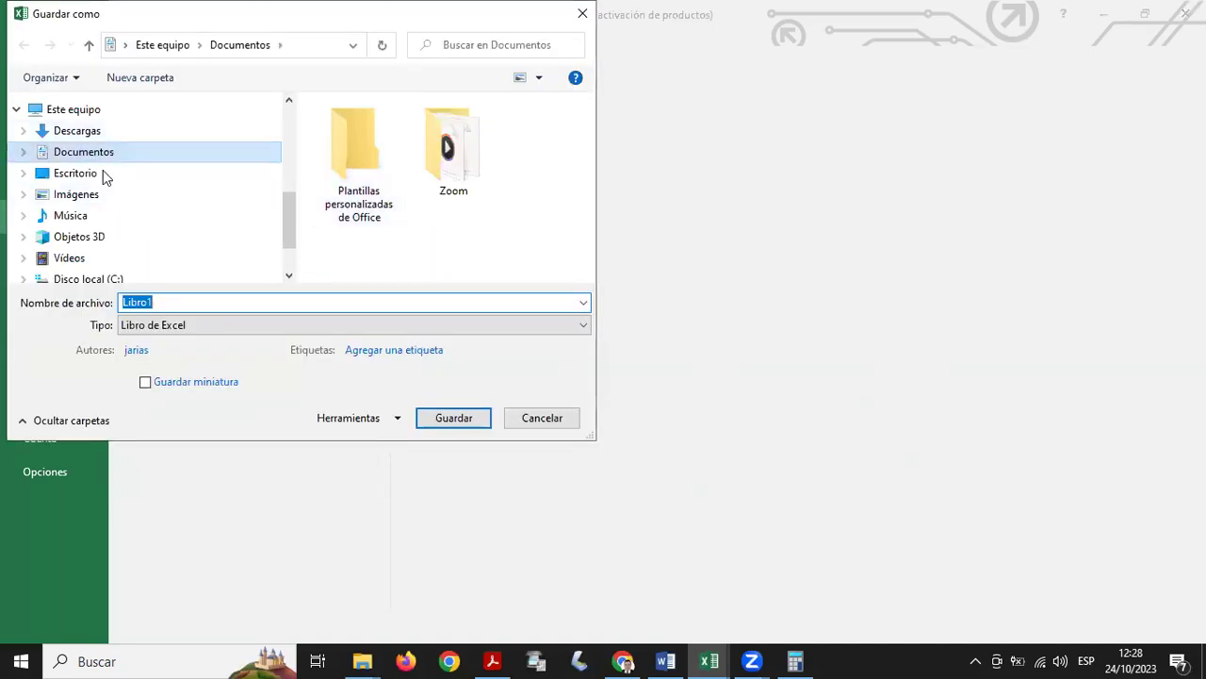
- Browse from the desktop through ESCRITORIO, 2023-2S and TMMA to the METROLOGÍA 4TO course folder as the save location
click(103, 174)
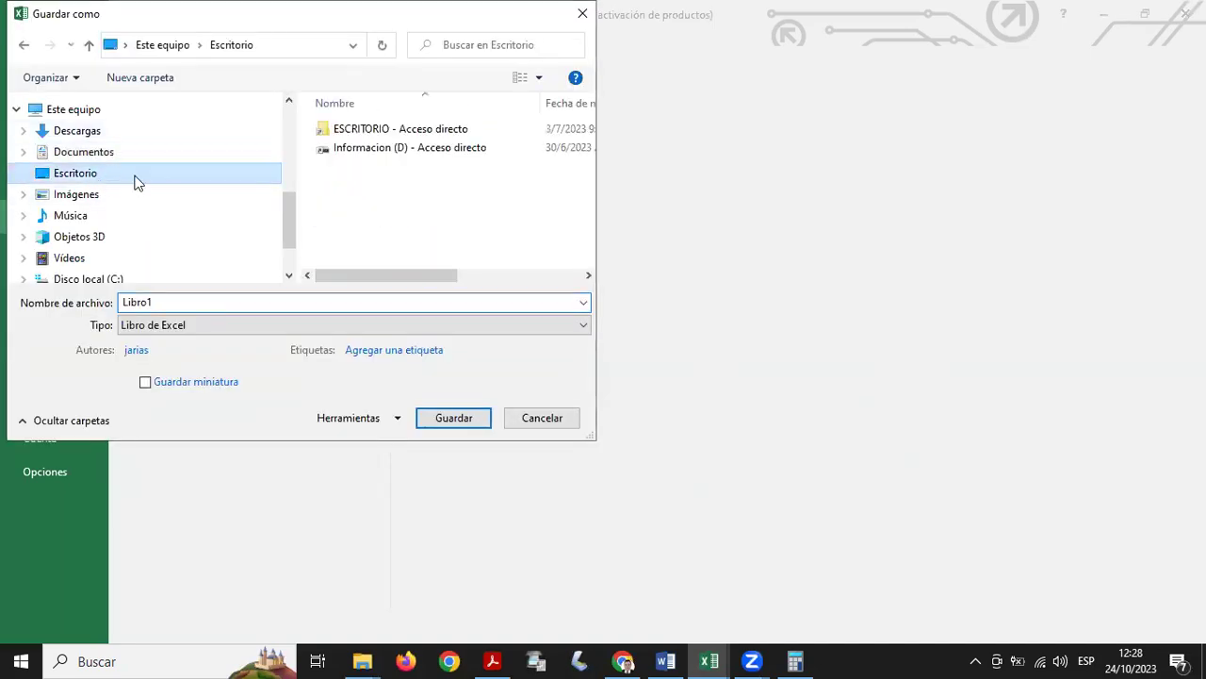
double_click(398, 130)
click(392, 148)
double_click(390, 147)
click(382, 130)
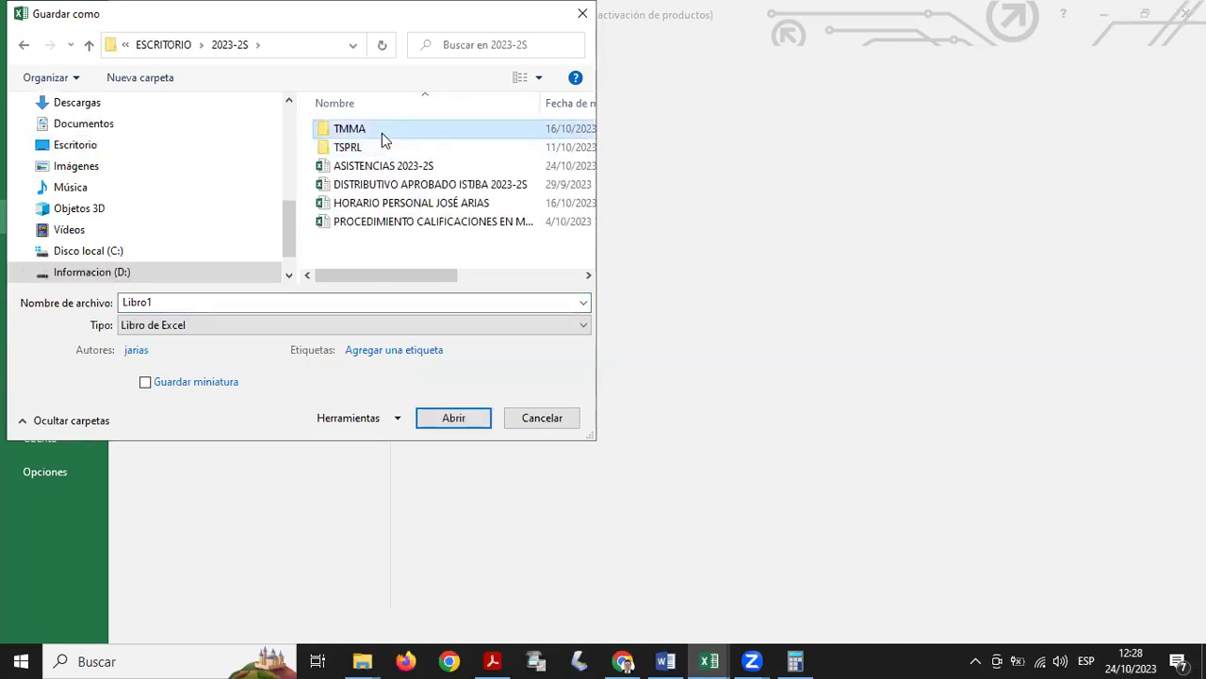
double_click(381, 130)
click(380, 151)
double_click(380, 151)
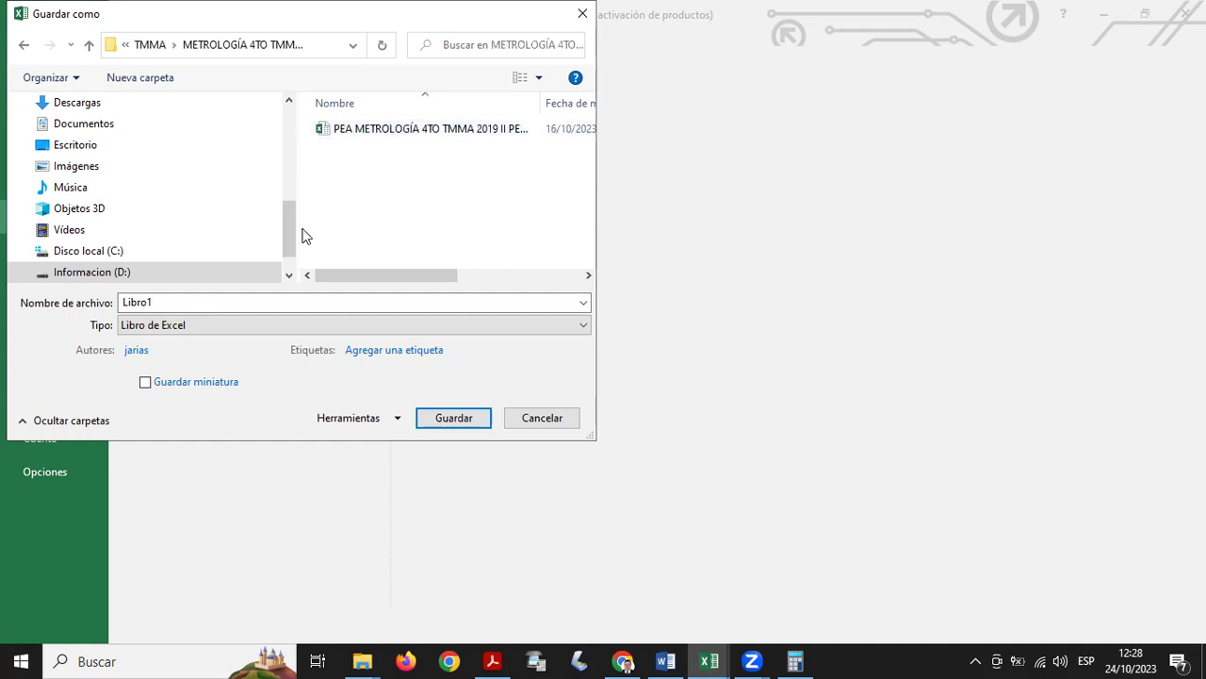
- Name the file CUADERNO and save the workbook in this folder
click(229, 301)
double_click(229, 301)
text(CUADERNO)
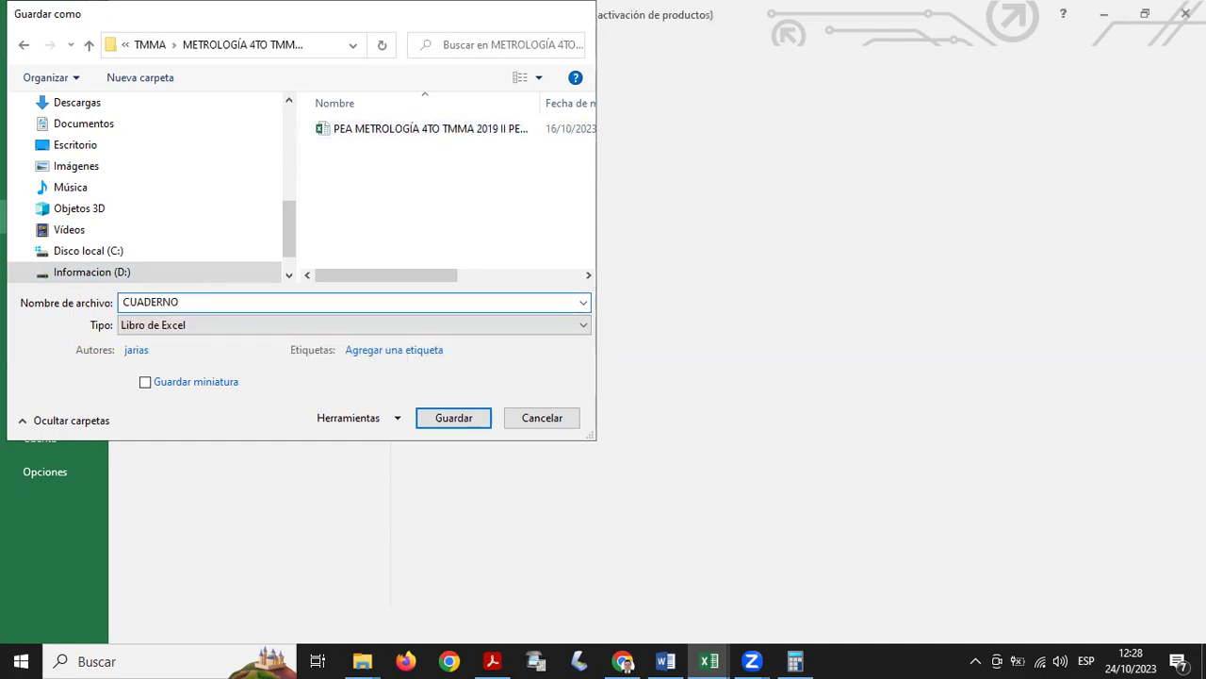
key(Return)
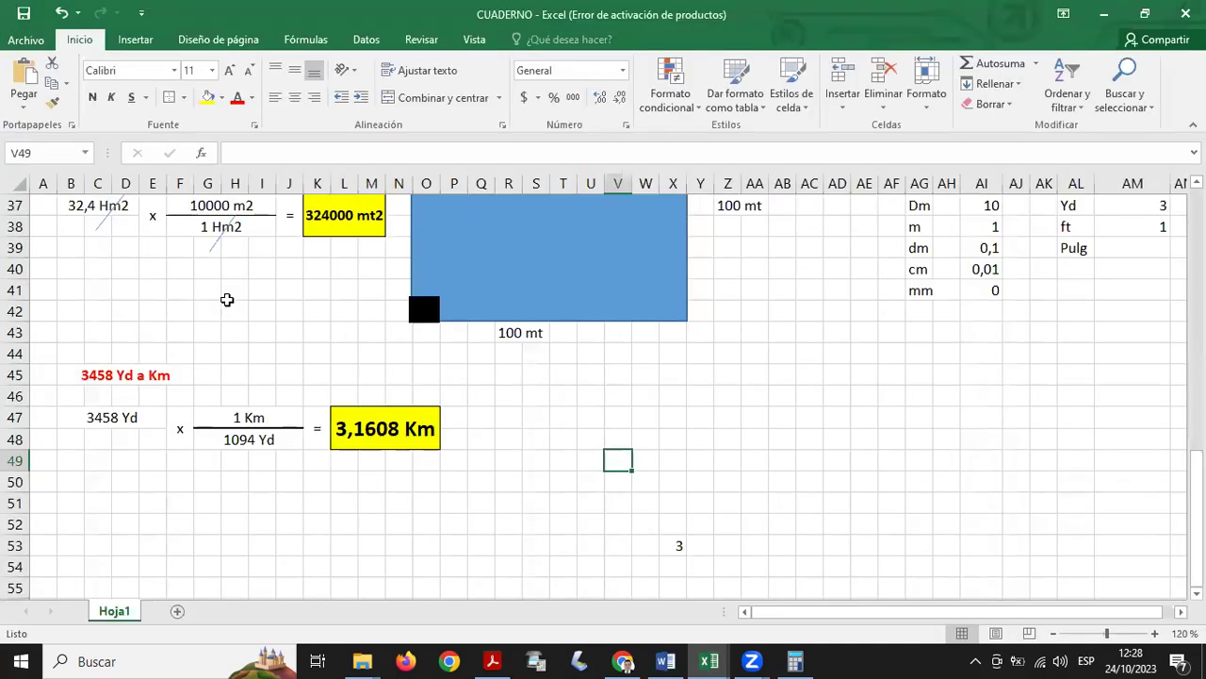
click(684, 425)
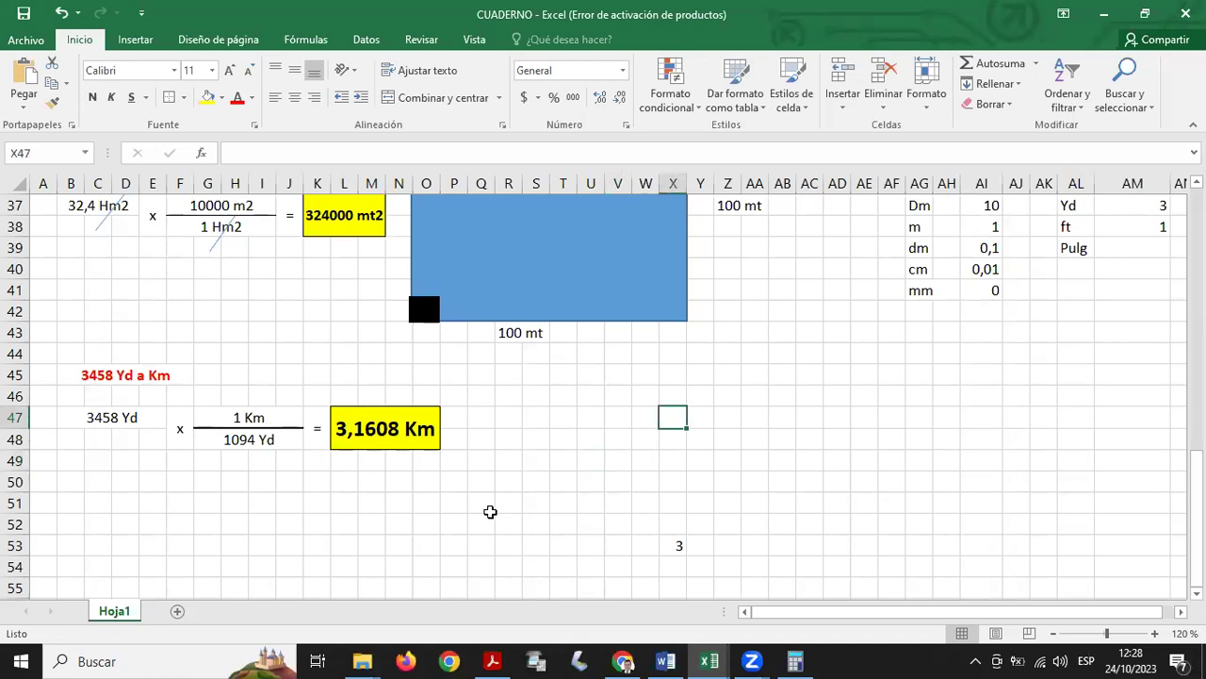
- Merge and centre cells B51 to E51 below the yard conversion, with middle vertical alignment
click(111, 421)
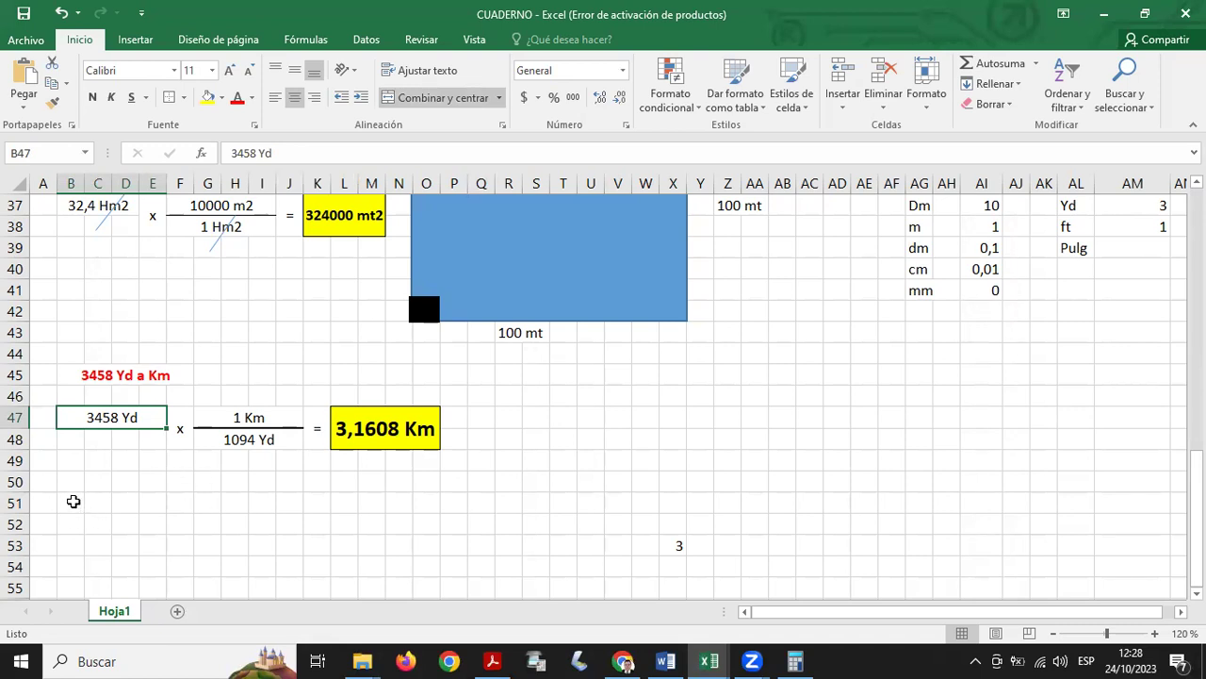
drag(74, 501, 151, 502)
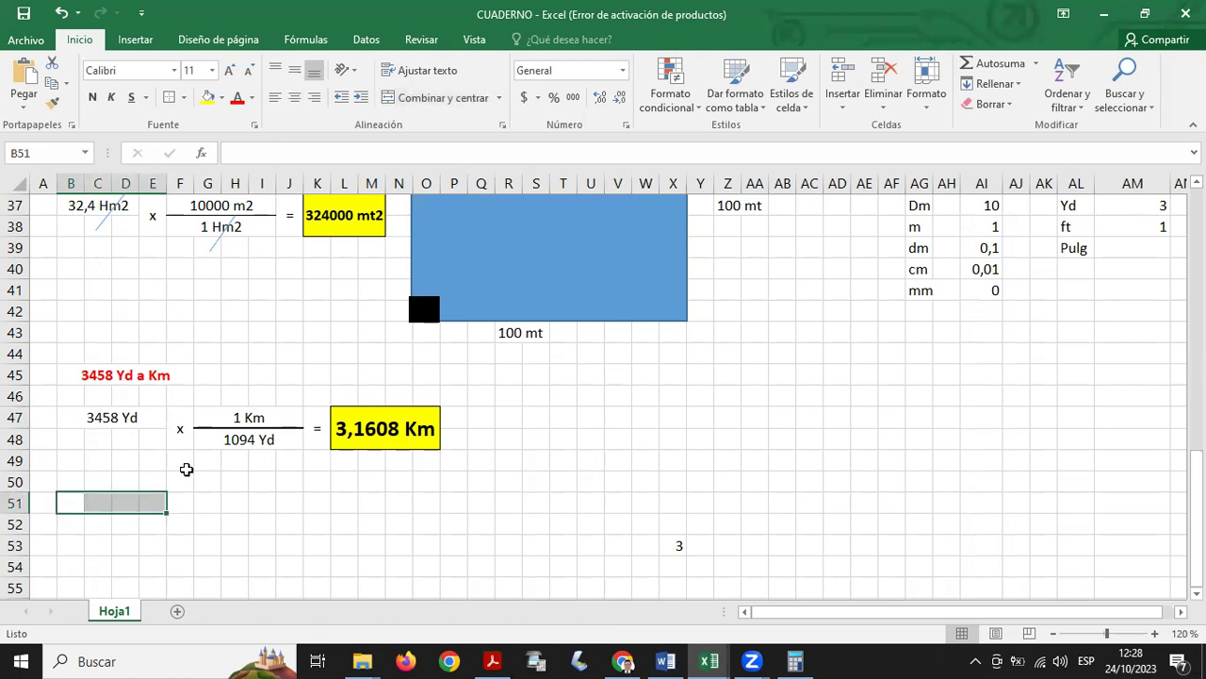
click(441, 100)
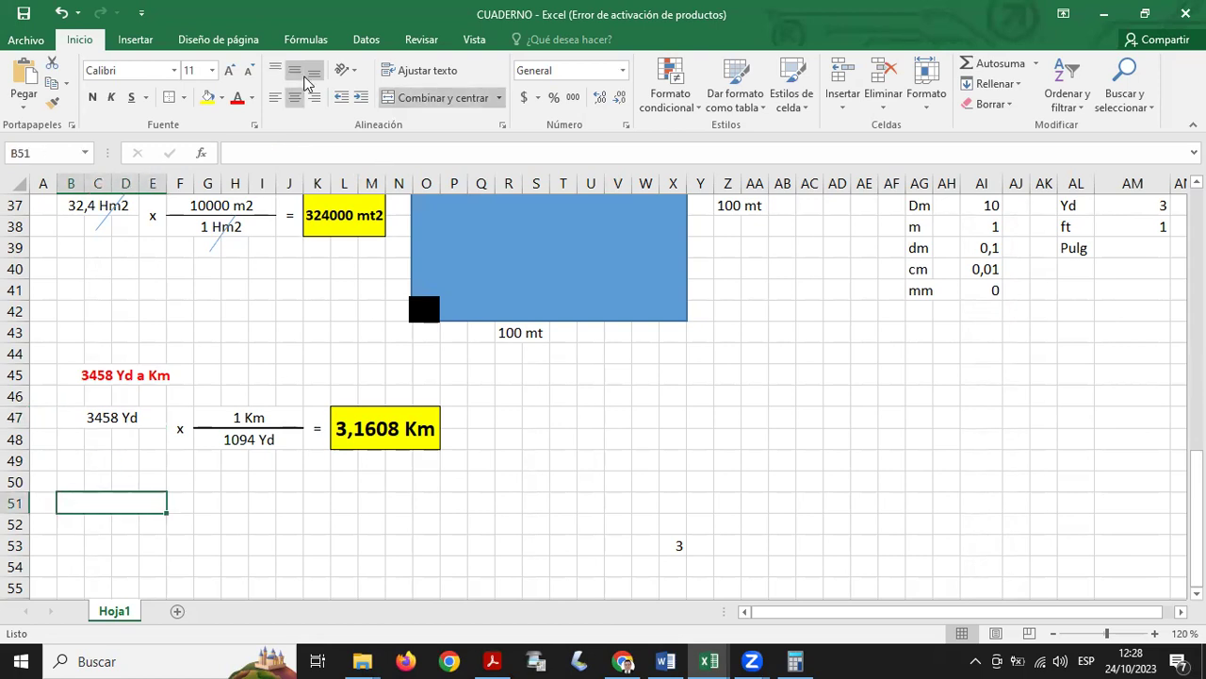
click(320, 154)
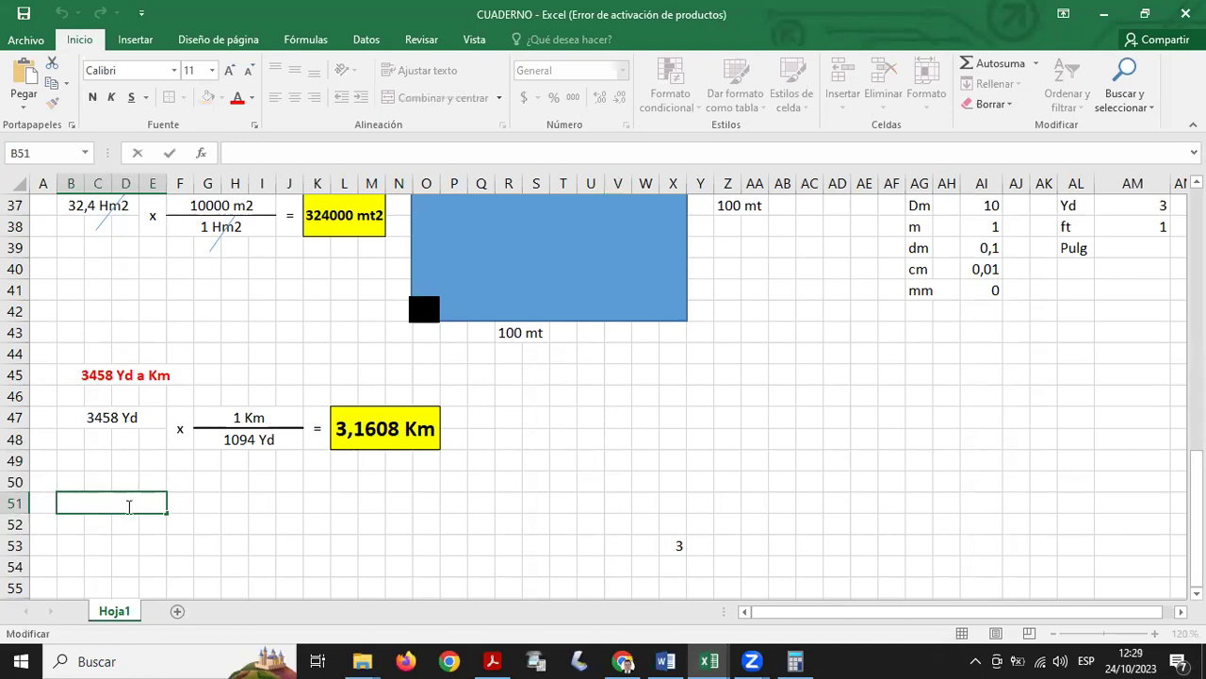
- Enter the heading 540067 cm a Millas terrestres in merged cell B51
text(540067)
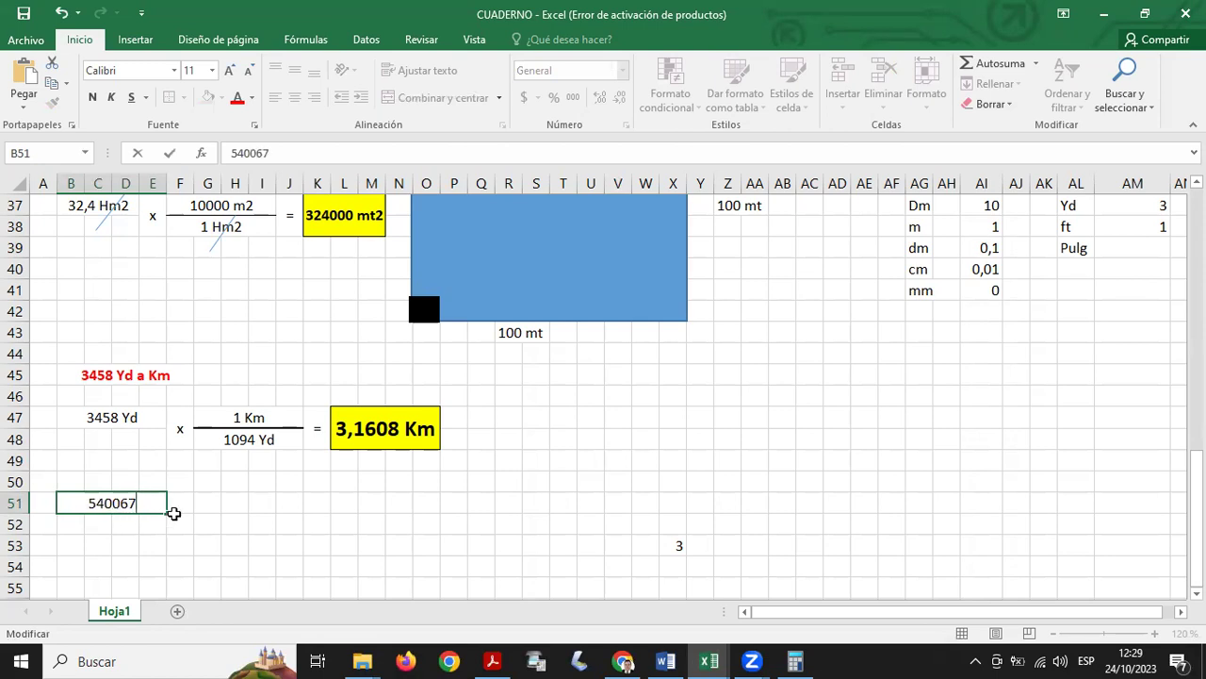
text(CM)
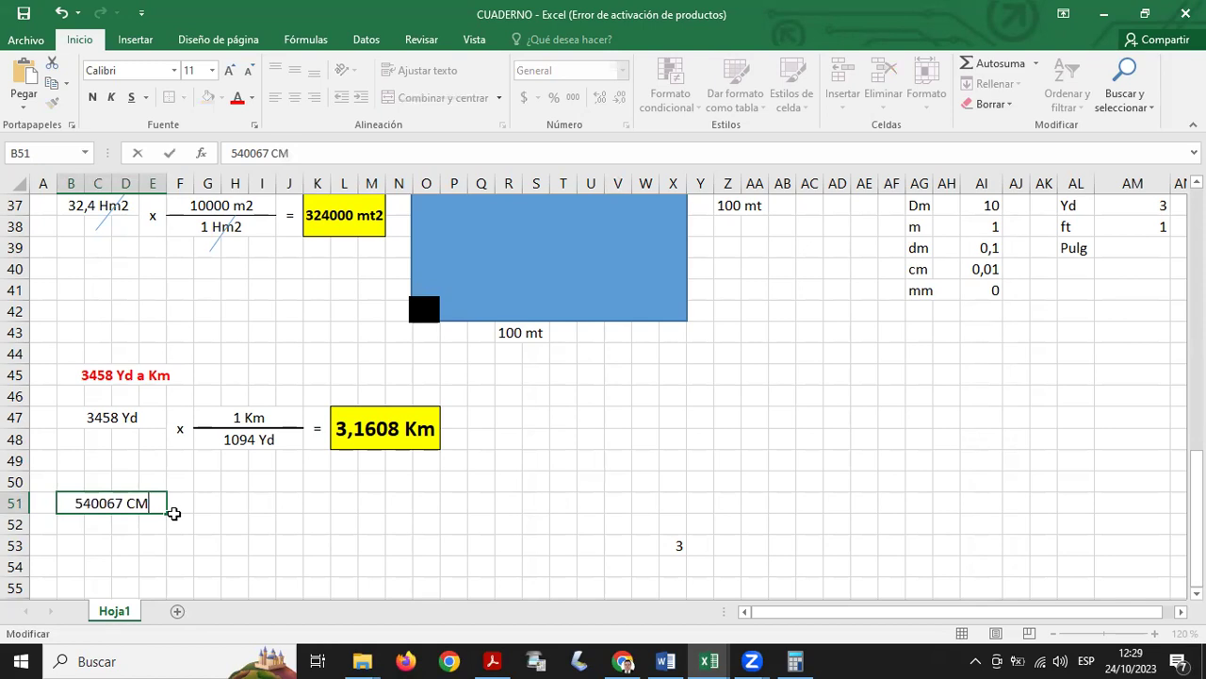
key(BackSpace)
key(BackSpace)
text(cm)
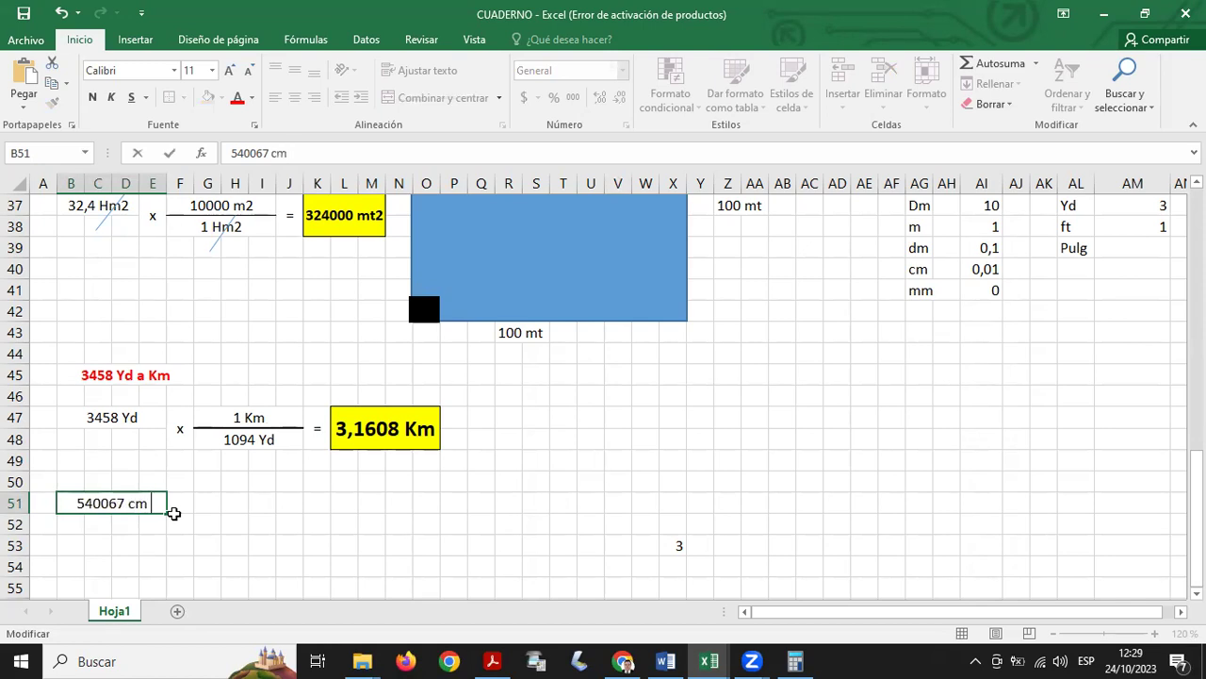
text( a Millas)
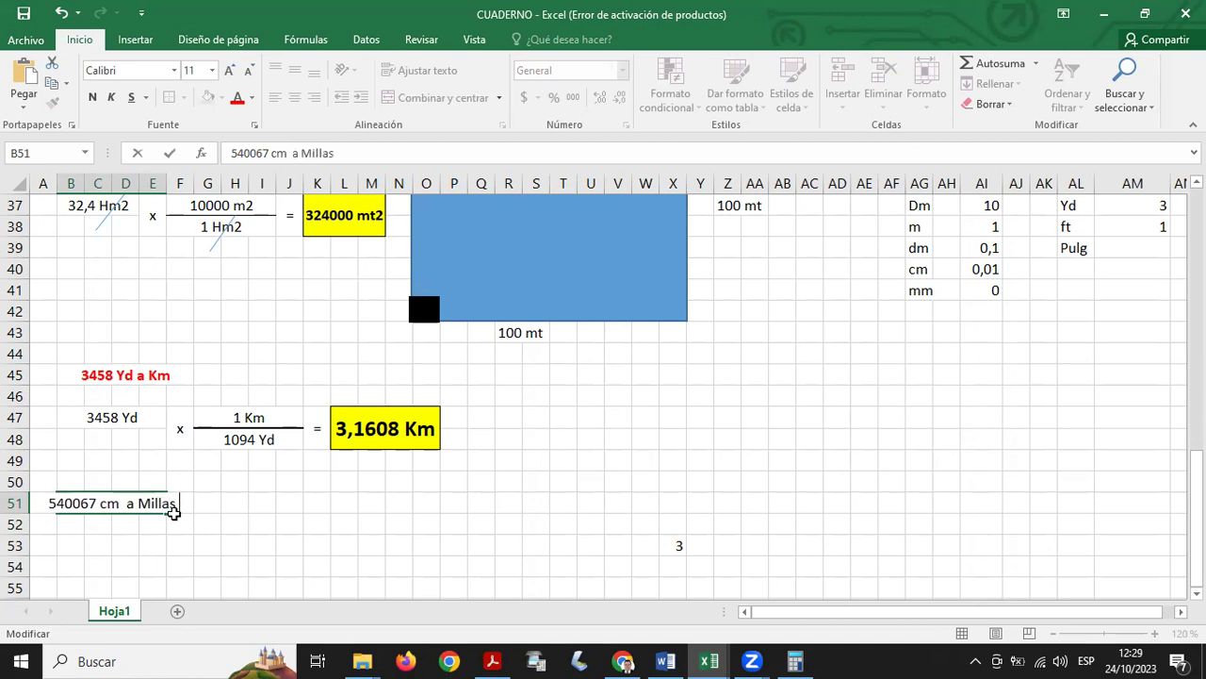
text( terrestres)
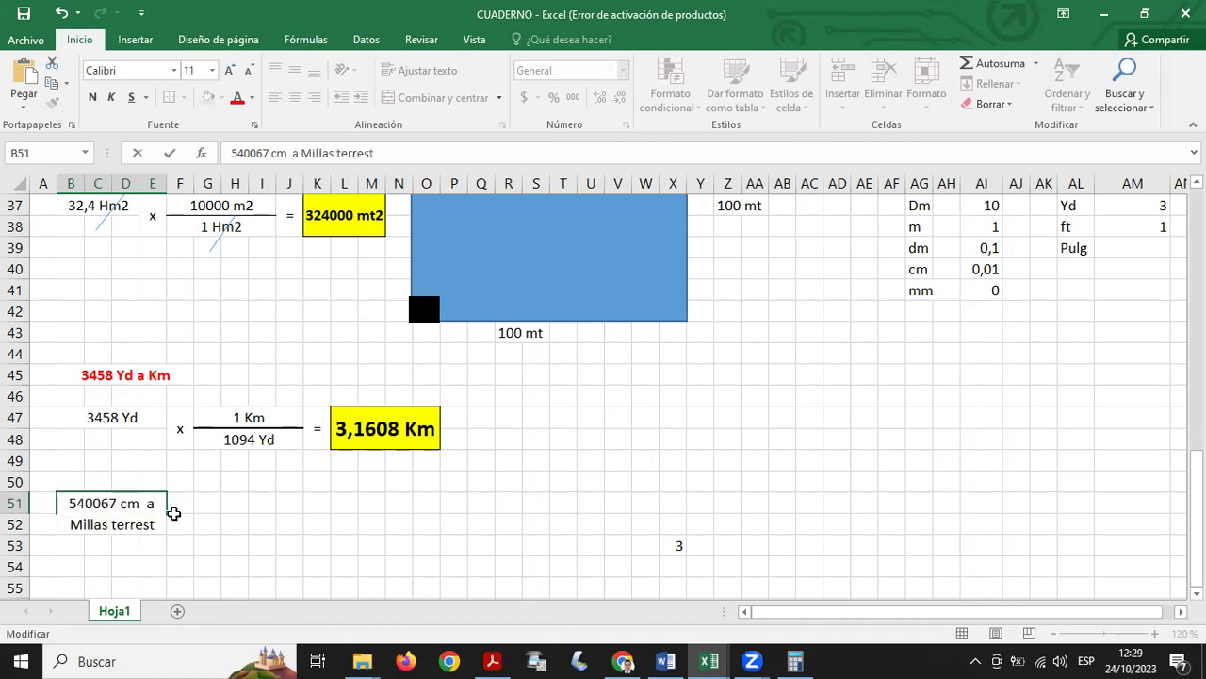
key(Return)
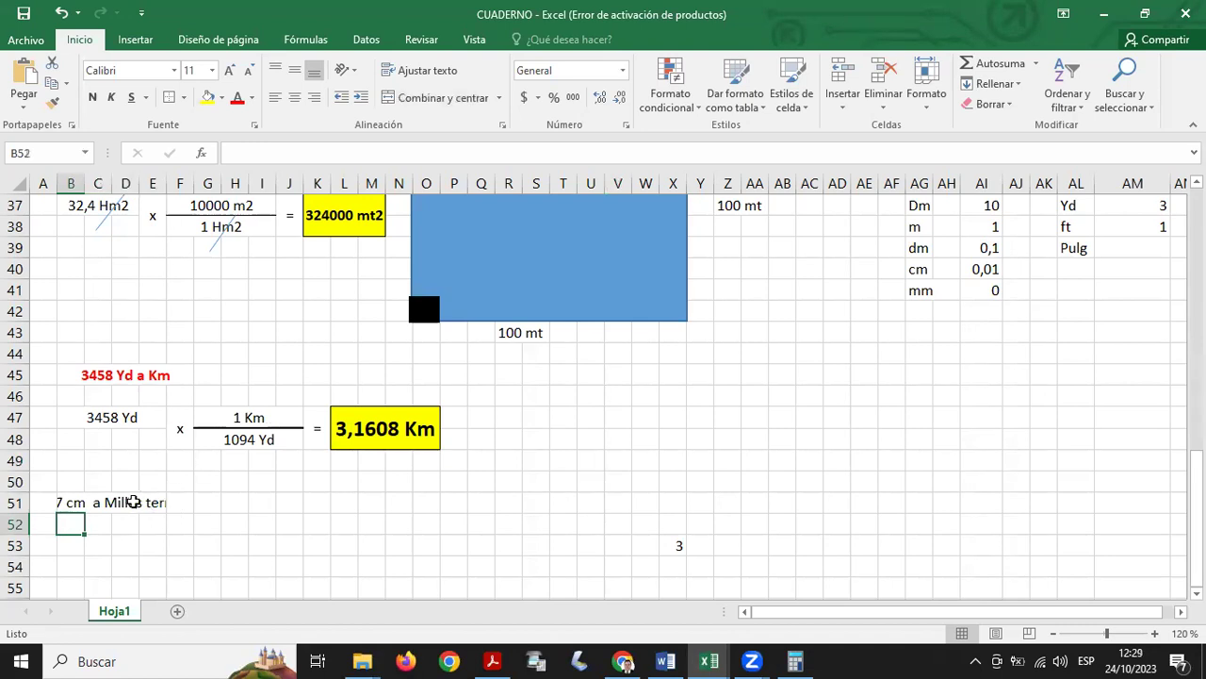
- Widen the merged heading cell to span B51 to I51 so its full text fits
click(130, 502)
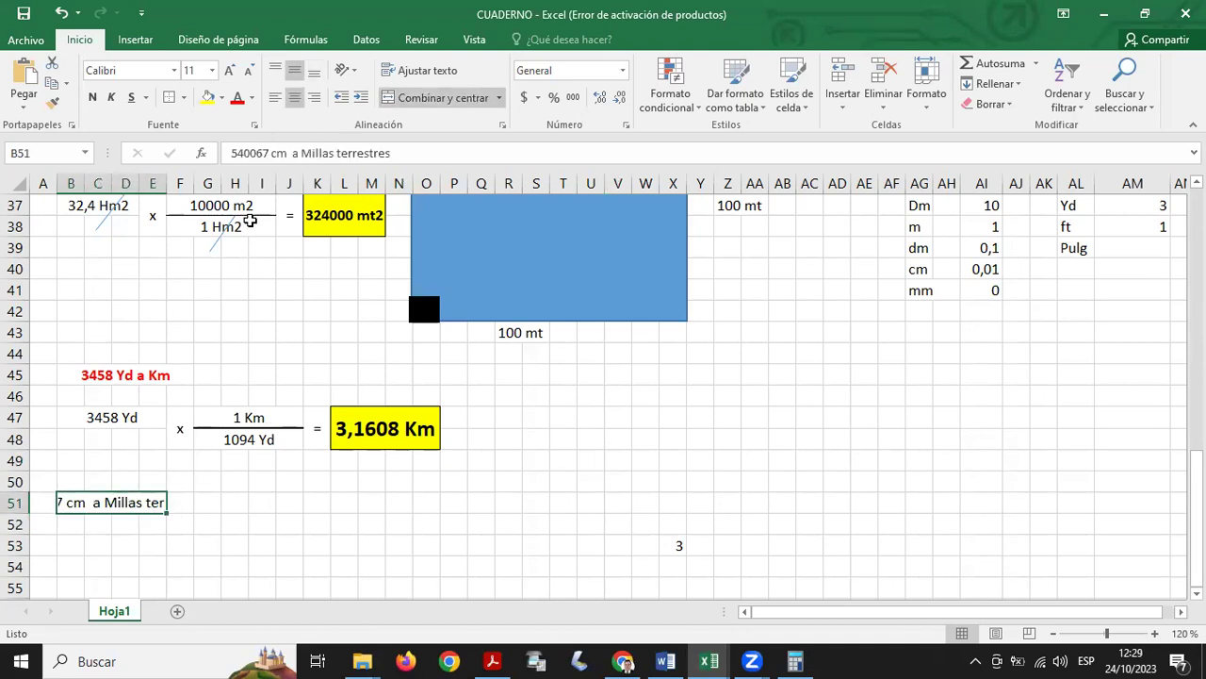
click(233, 539)
drag(95, 502, 252, 503)
click(460, 98)
click(324, 526)
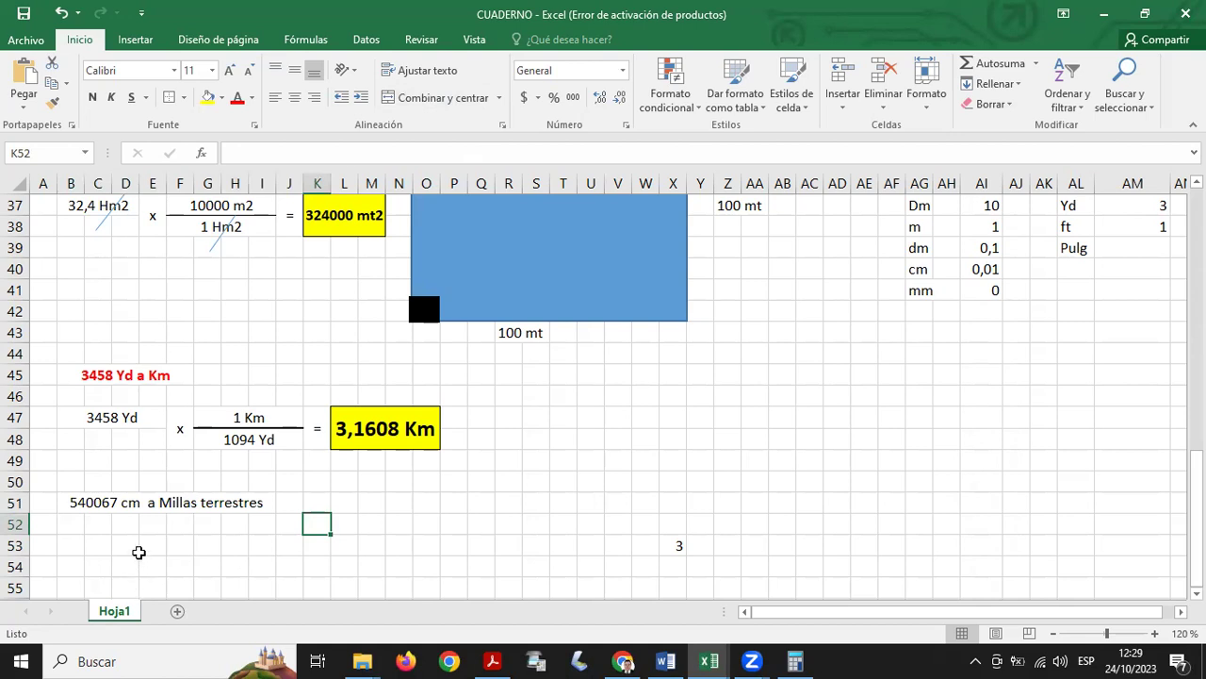
- Merge and centre cells B53 to F53 and enter 540067 cm there
drag(75, 539, 183, 543)
click(436, 97)
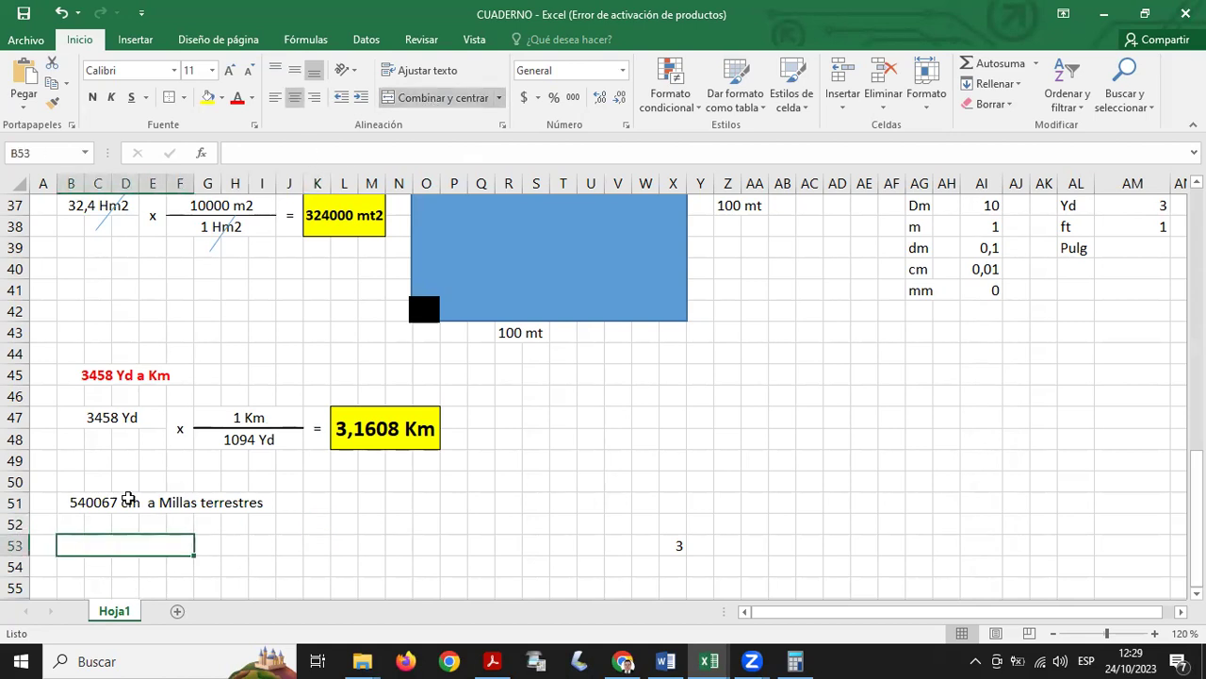
text(540067)
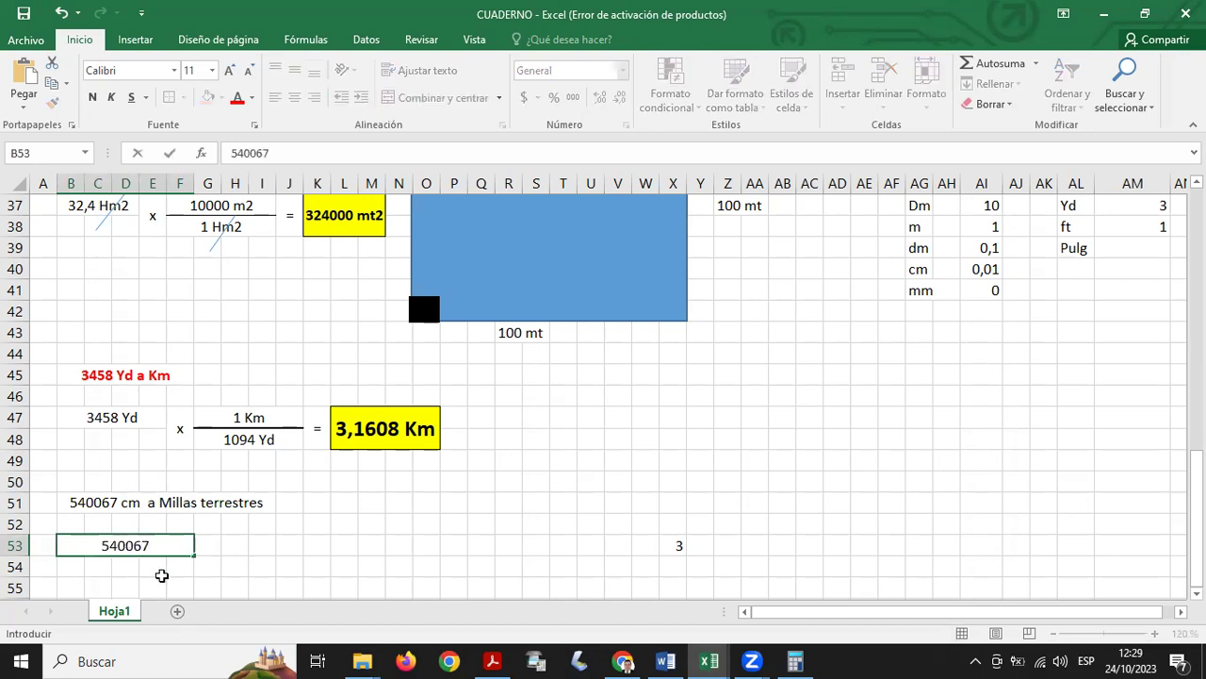
text( cm)
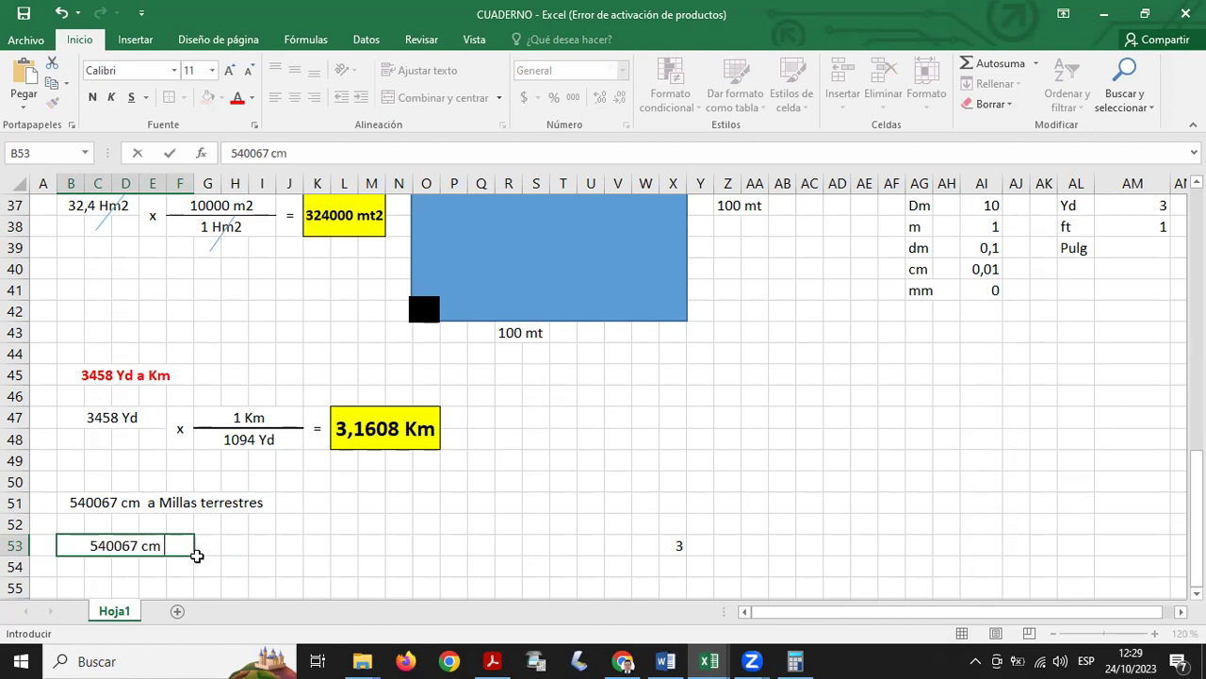
- Merge G53 and G54, centre the cell vertically, and enter x as the multiplication sign
drag(202, 546, 207, 565)
click(459, 102)
click(295, 70)
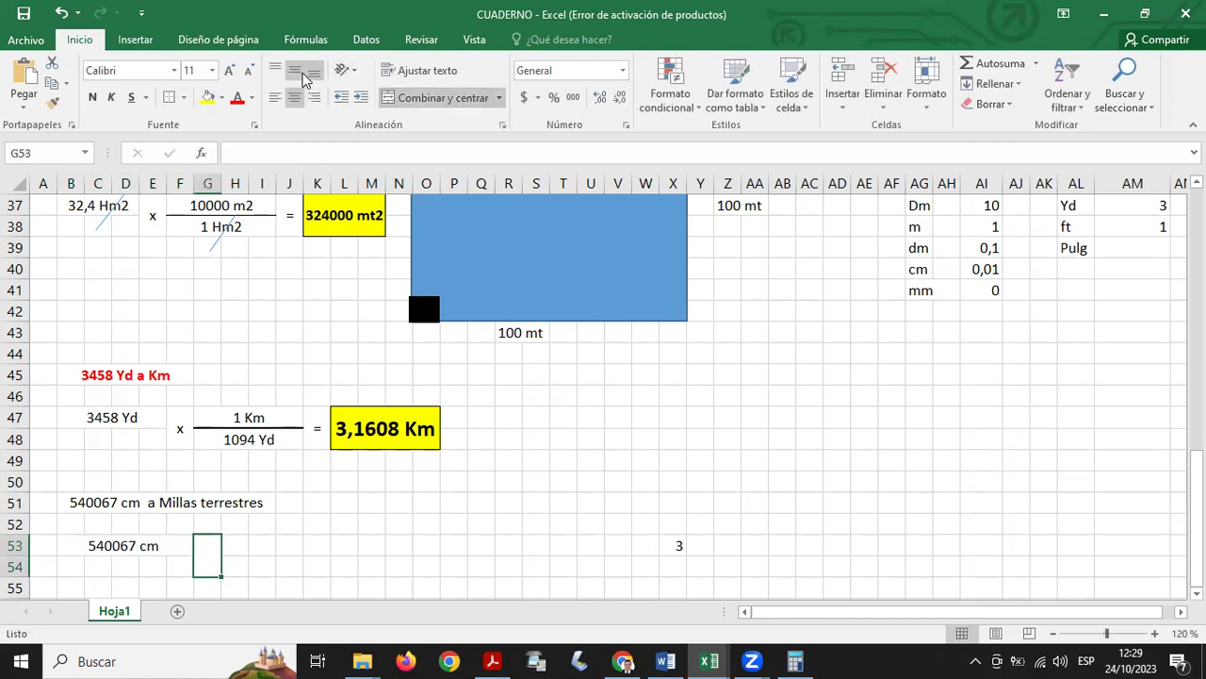
text(x)
key(Return)
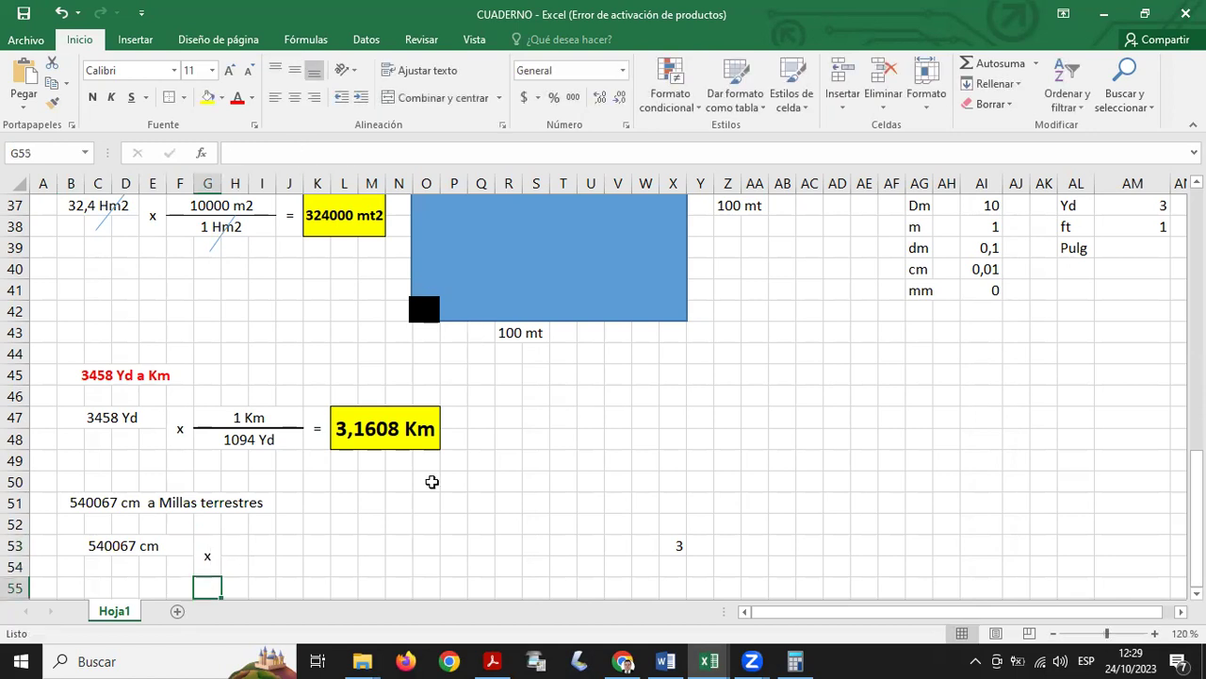
- Merge and centre cells H53 to K53 and give them a thick bottom border as the fraction line
scroll(415, 462, down, 3)
scroll(422, 455, down, 2)
drag(242, 288, 323, 289)
click(459, 98)
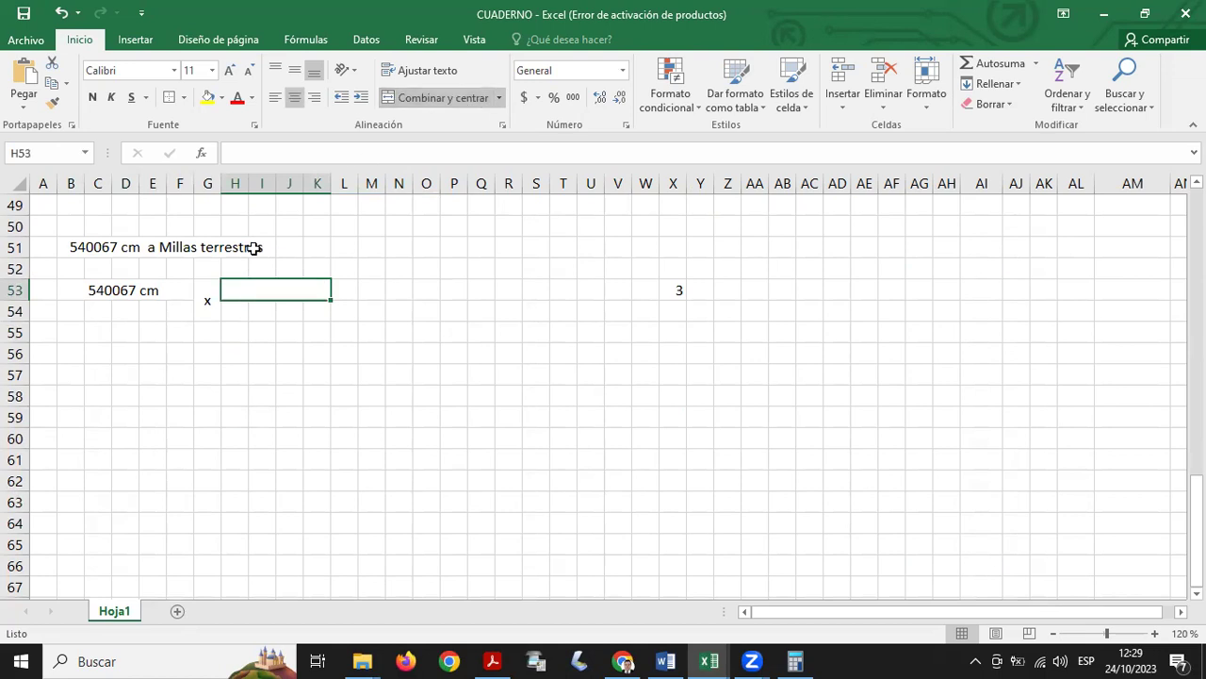
click(184, 98)
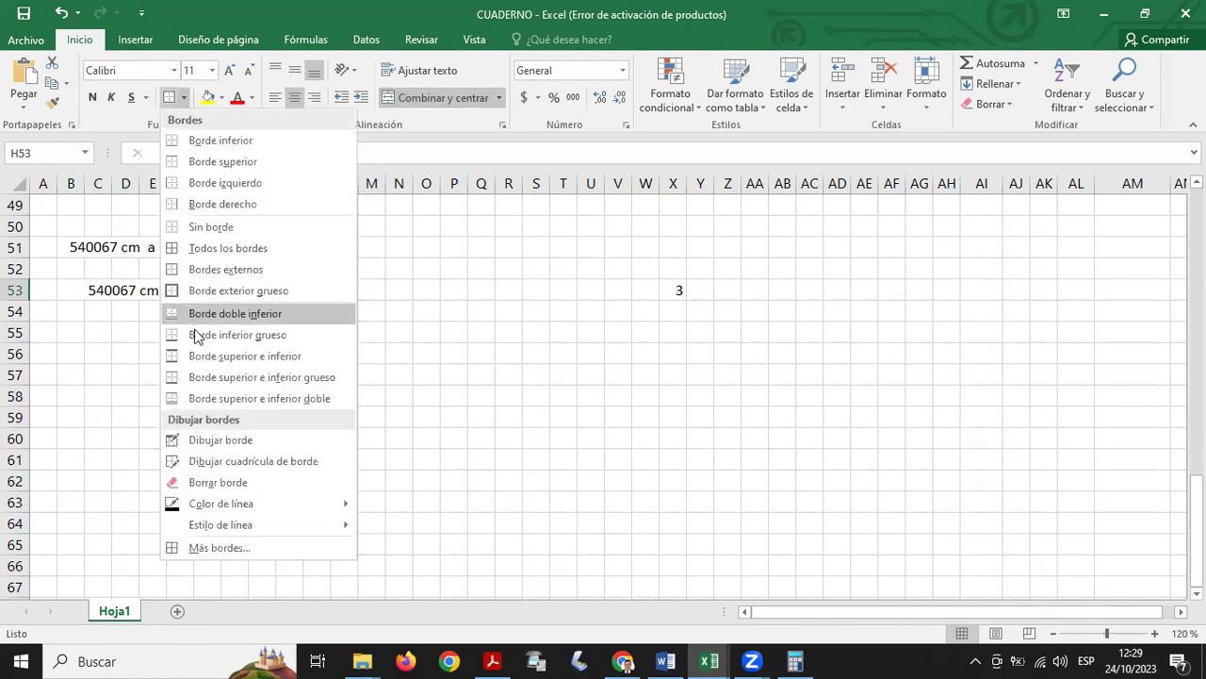
click(201, 335)
- Merge and centre cells H54 to K54 under the fraction line for the denominator
drag(231, 304, 320, 312)
click(479, 98)
click(269, 438)
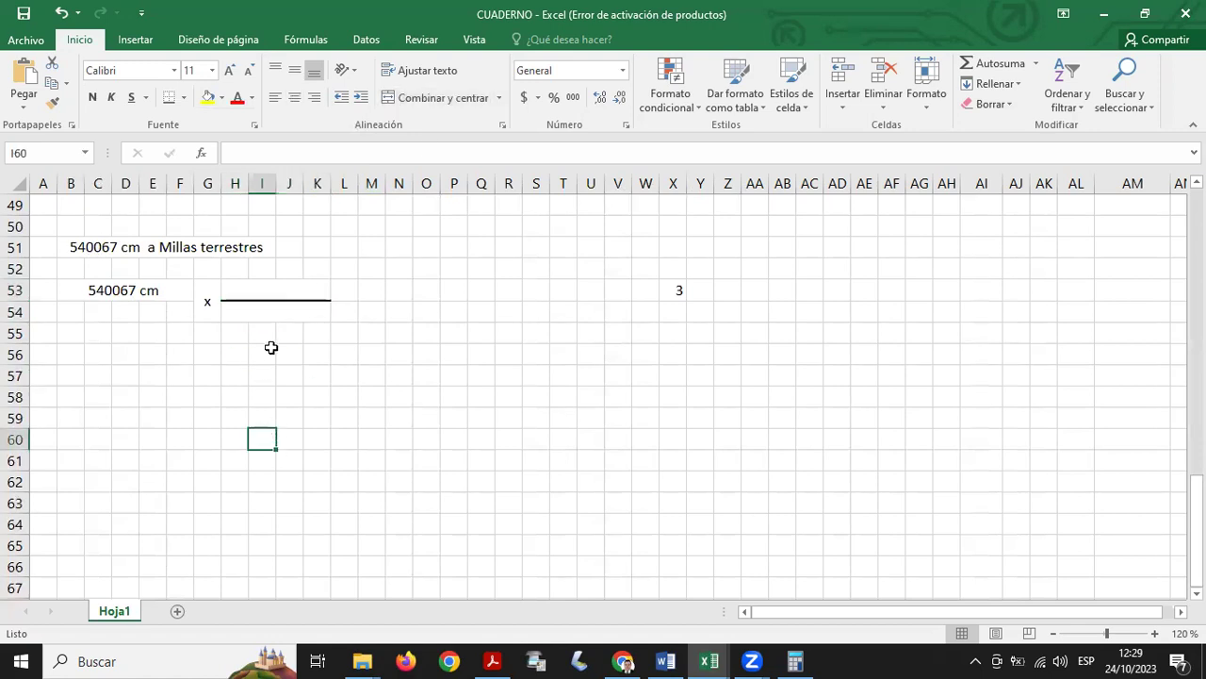
- Enter Millas terr. as the fraction's numerator and cm as its denominator
click(285, 288)
text(Mi)
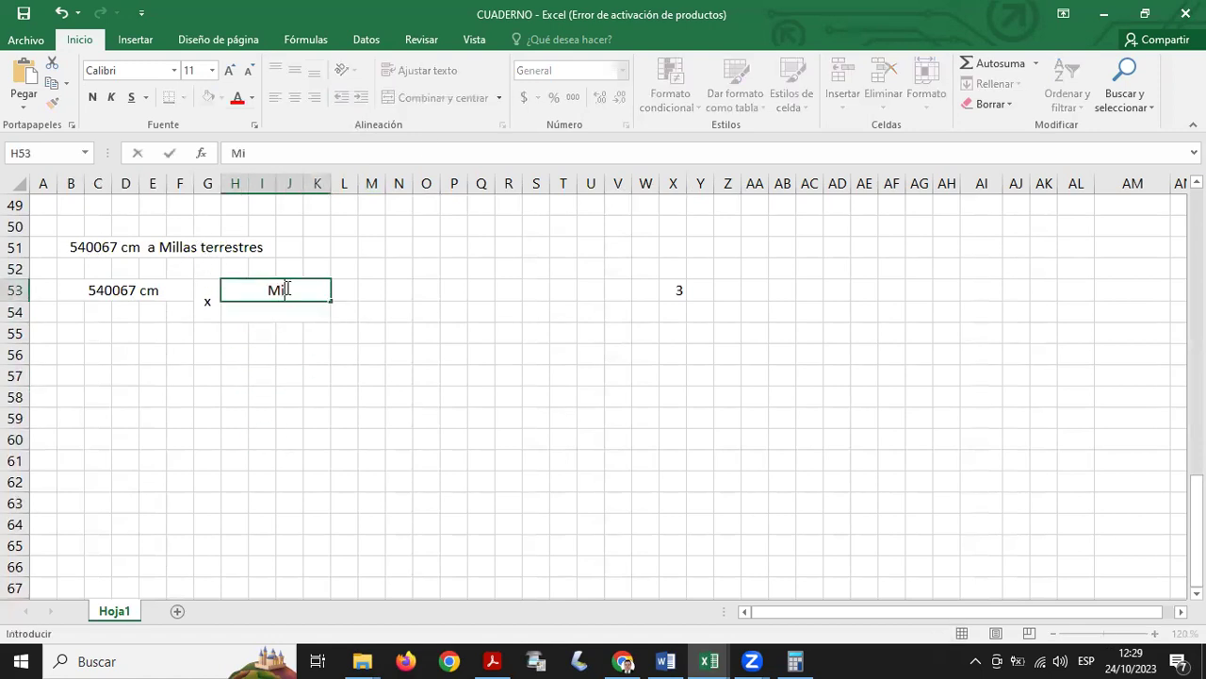
text(llas terr)
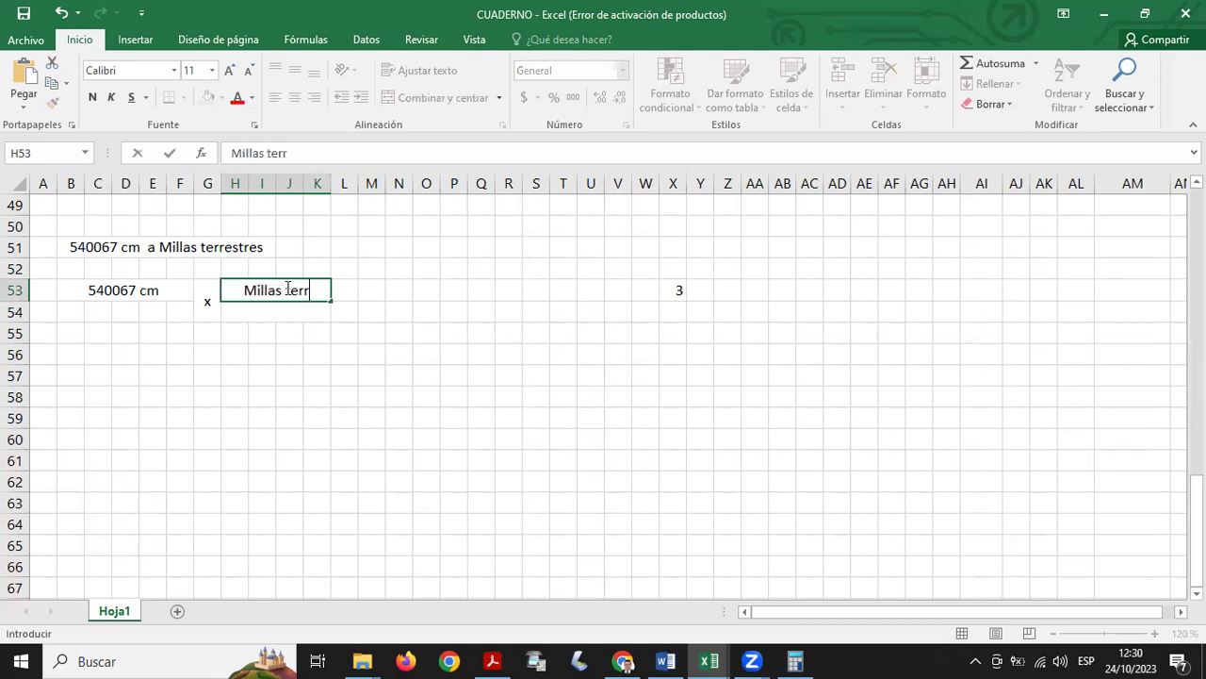
text(.)
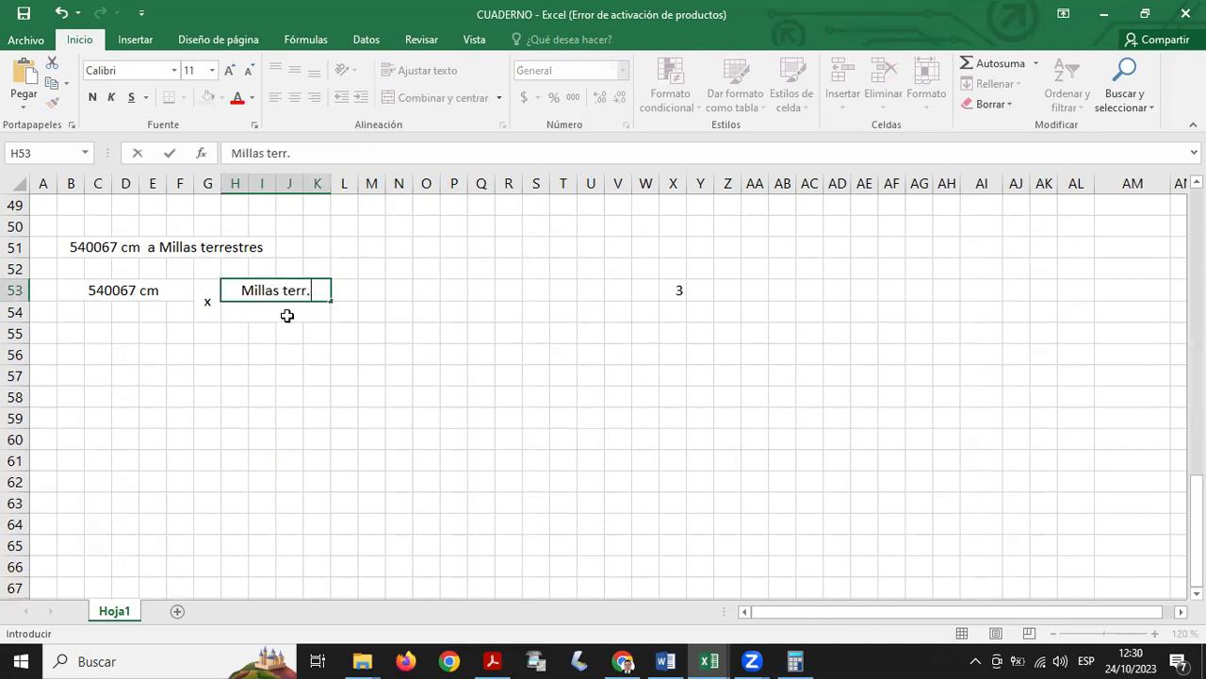
click(287, 316)
text(cm)
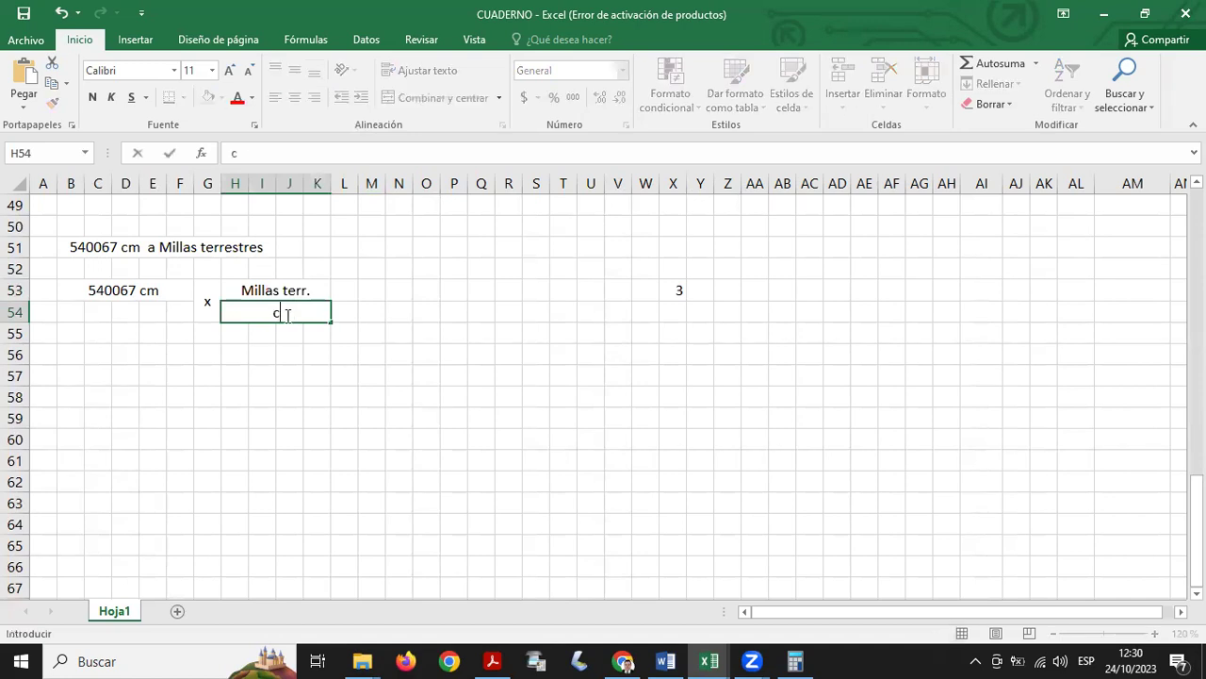
click(308, 348)
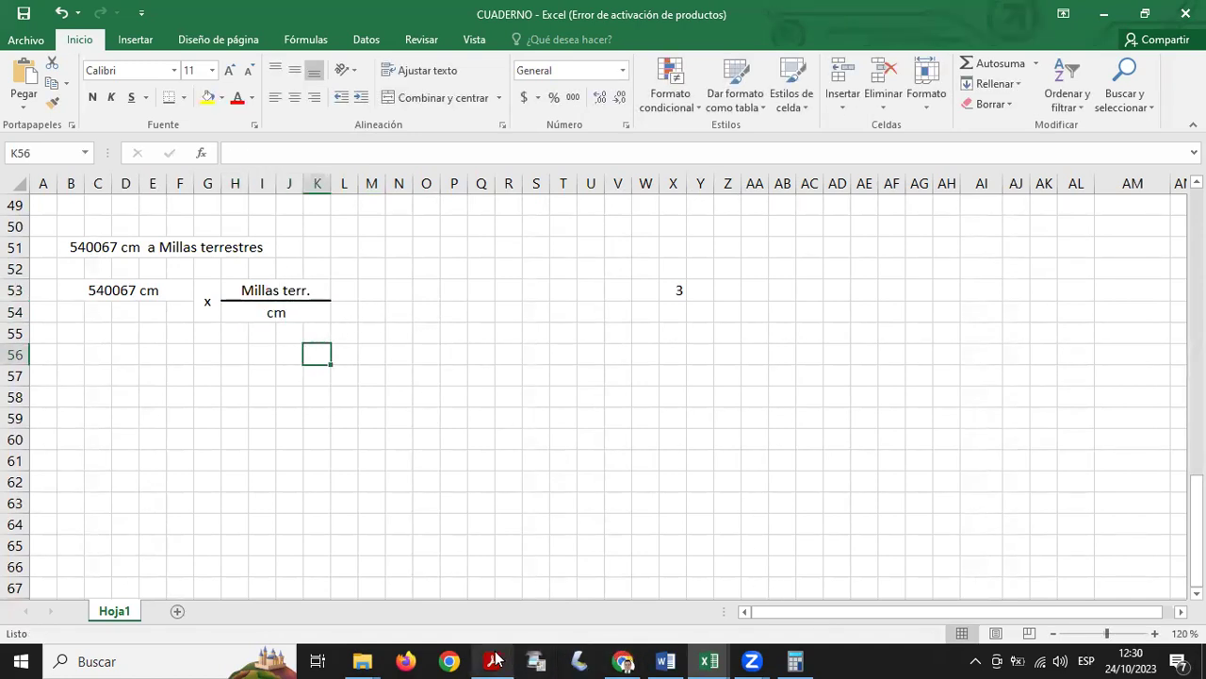
- Switch to the conversion factor tables PDF and find the Millas (terrestres) rows on page 7
mouse_move(496, 659)
click(492, 575)
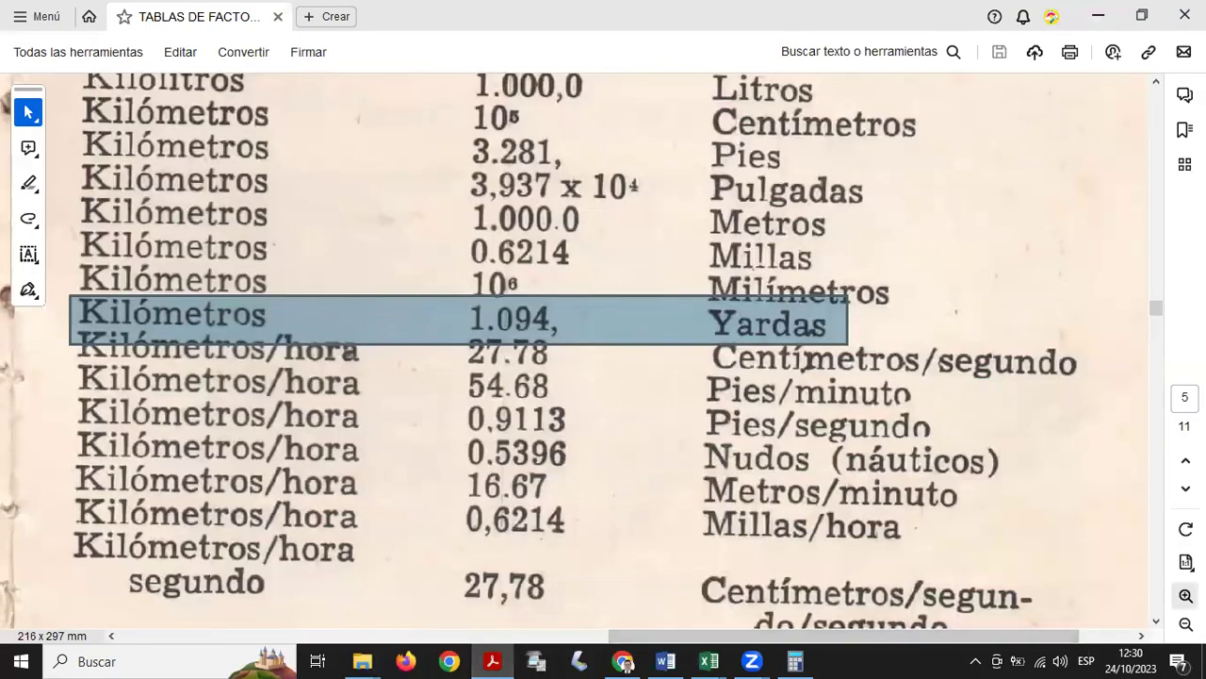
click(1186, 624)
click(1186, 624)
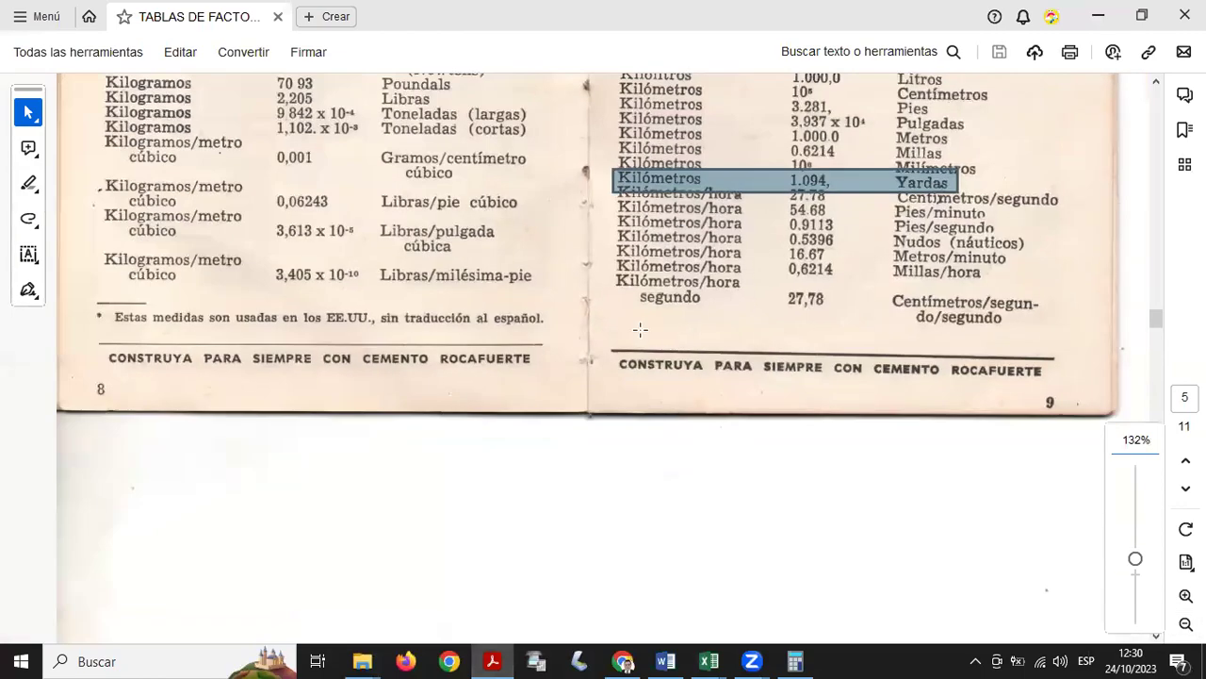
scroll(675, 303, up, 4)
scroll(707, 308, down, 10)
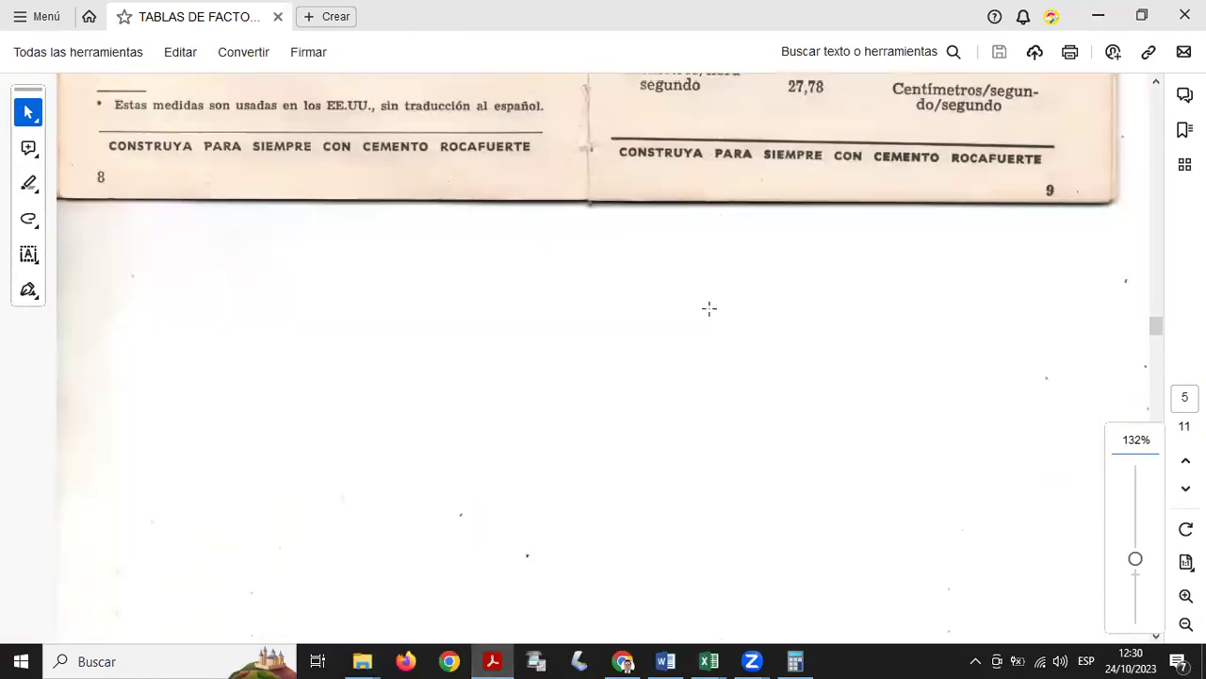
scroll(709, 306, down, 10)
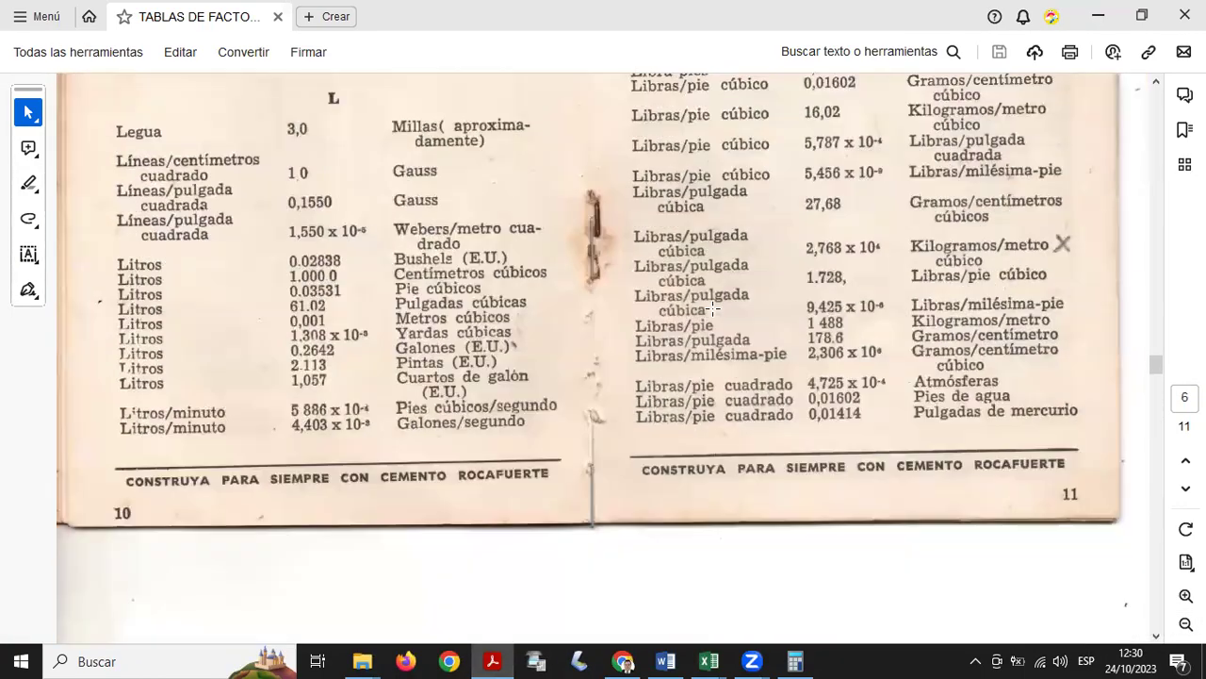
scroll(712, 308, down, 10)
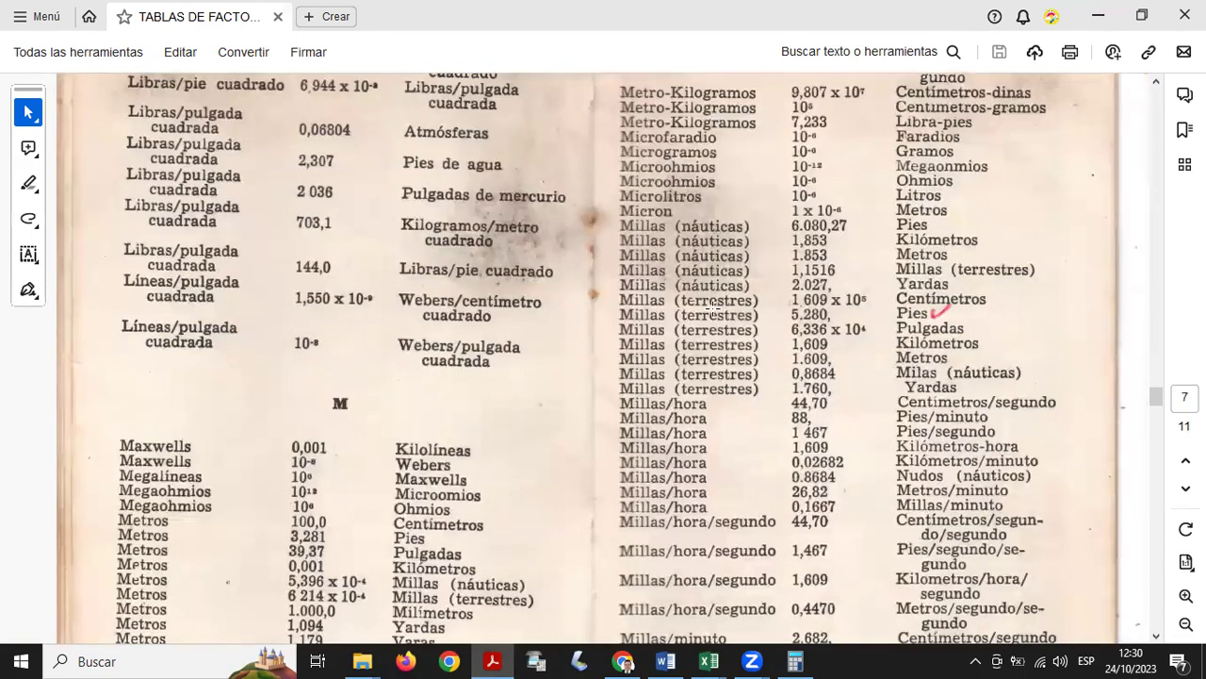
scroll(713, 311, down, 1)
- Enlarge the Millas (terrestres) rows and mark the row giving the factor to Centímetros
click(1185, 595)
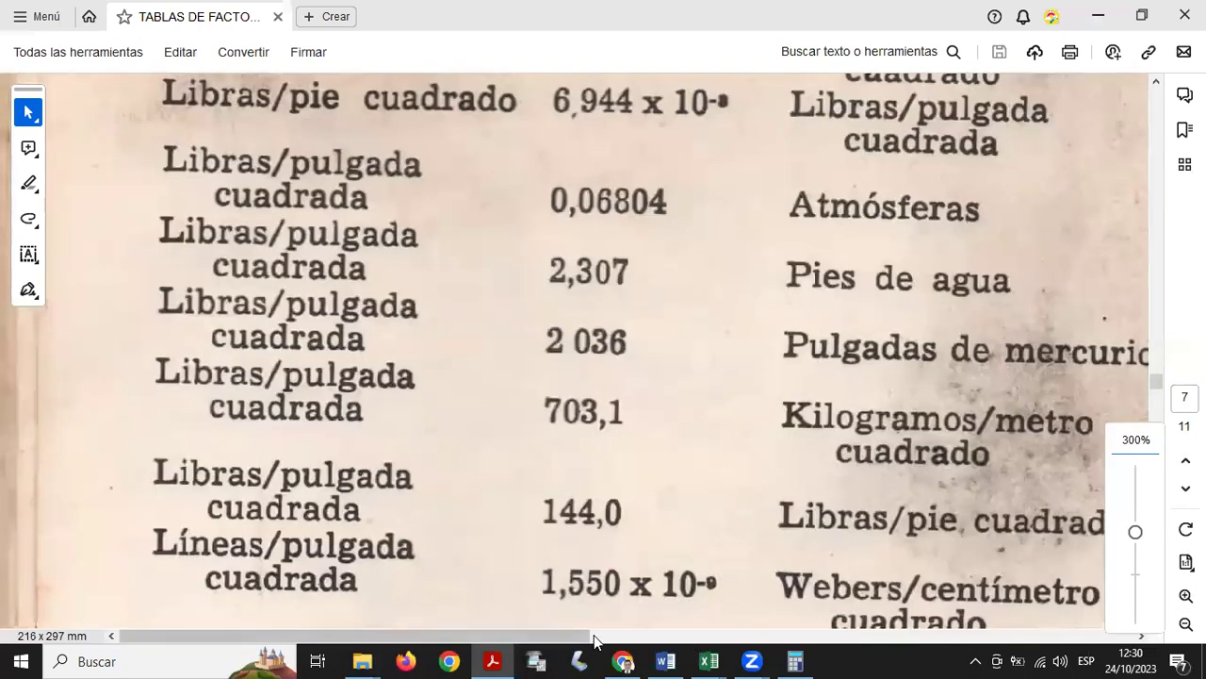
drag(592, 637, 986, 603)
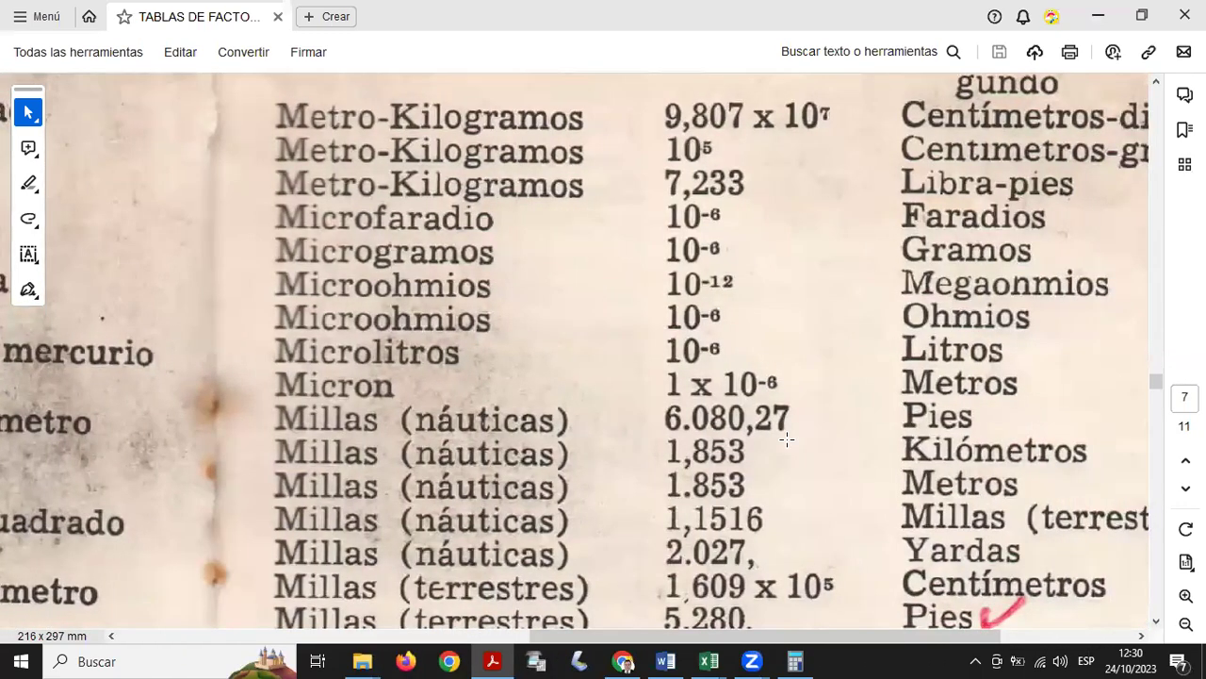
scroll(786, 433, down, 3)
scroll(679, 432, down, 3)
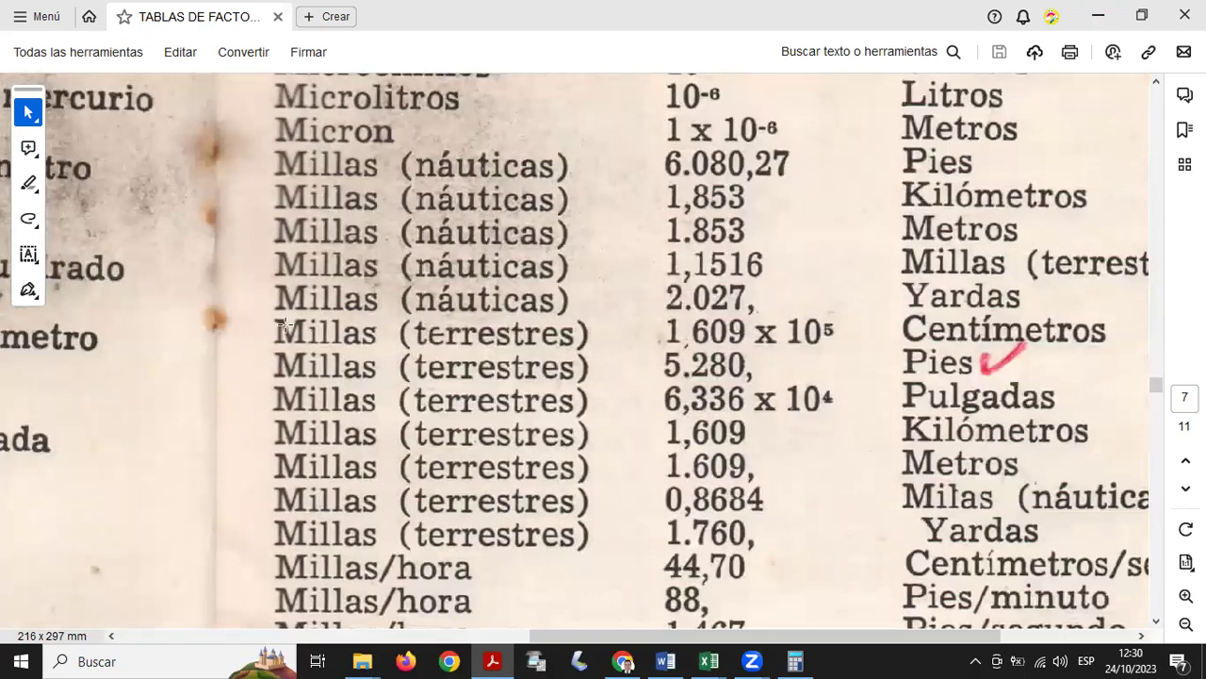
drag(243, 312, 1124, 353)
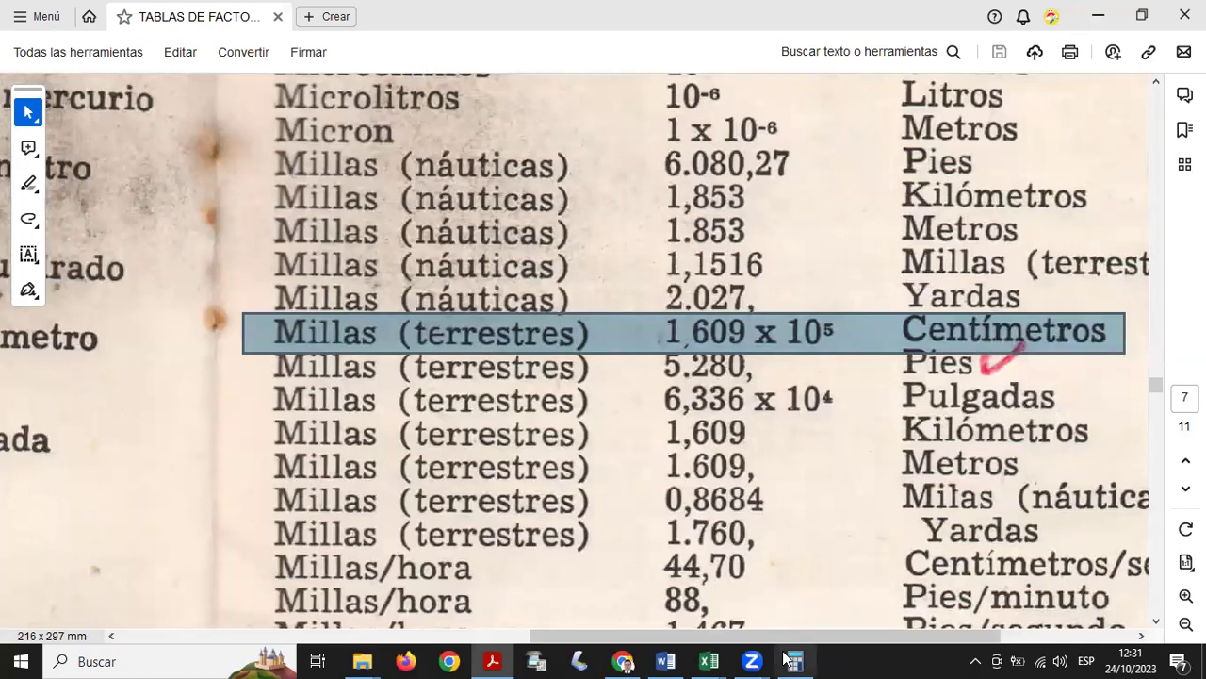
- Switch back to the CUADERNO workbook in Excel, merge and centre cells L57 to T57, and enter 1,609 x 10 5
mouse_move(713, 659)
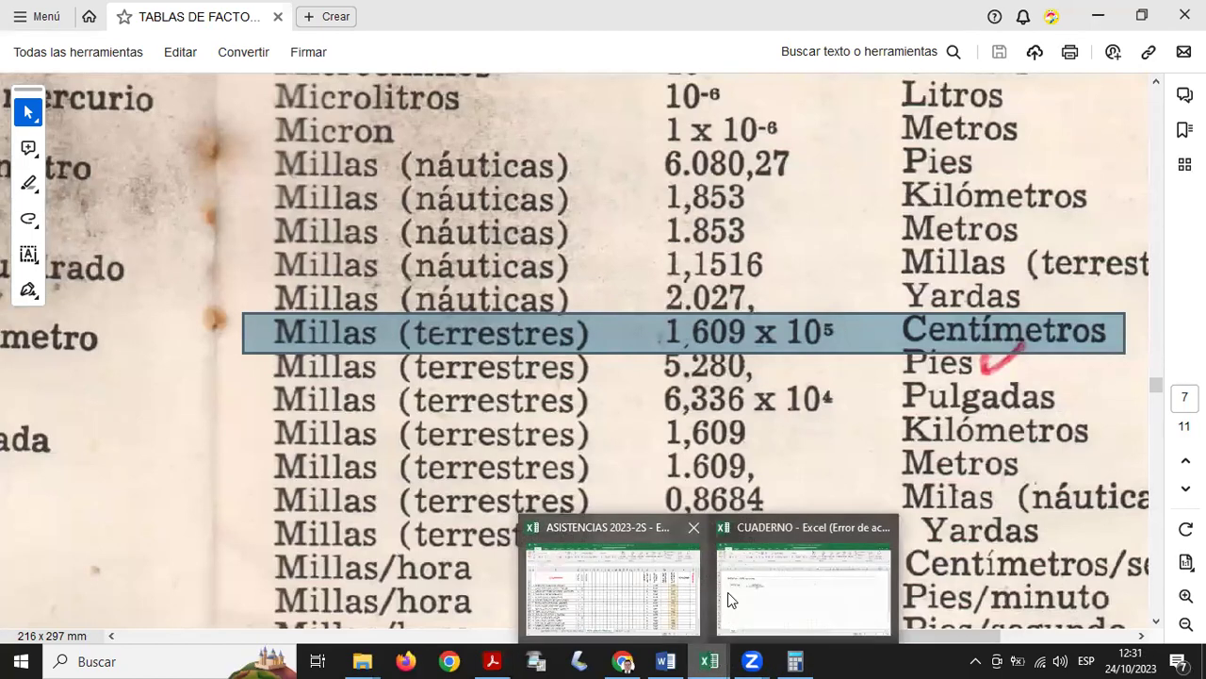
click(816, 575)
drag(349, 376, 557, 374)
click(454, 98)
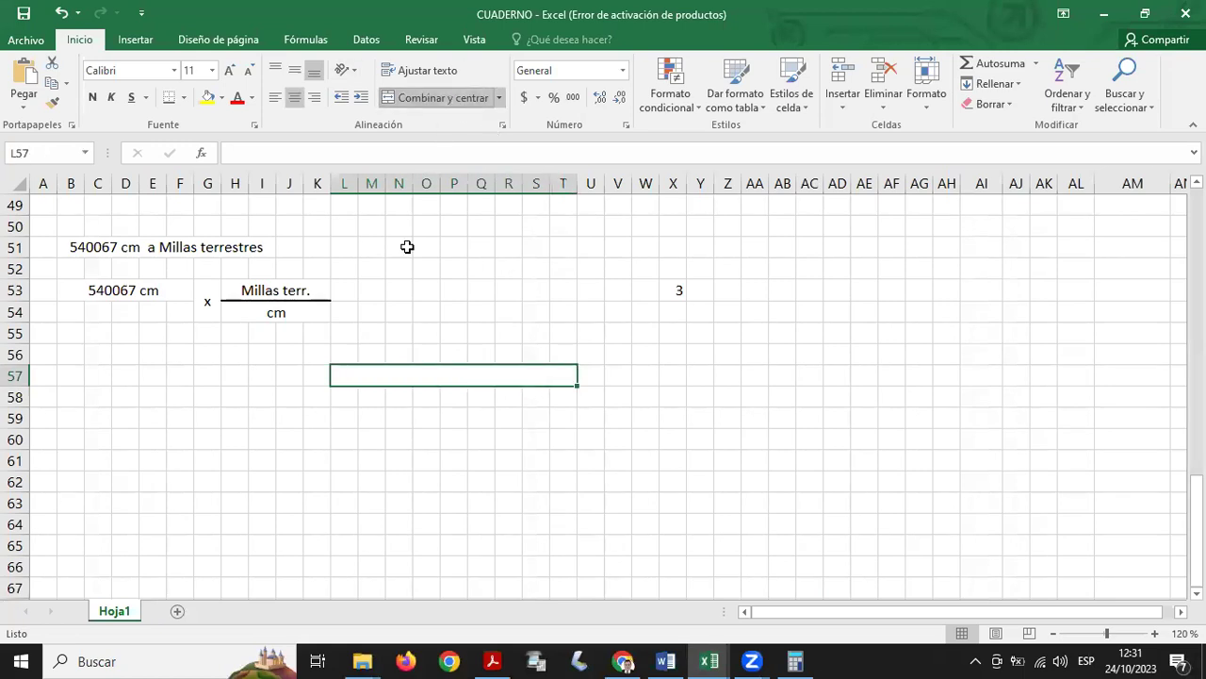
click(284, 157)
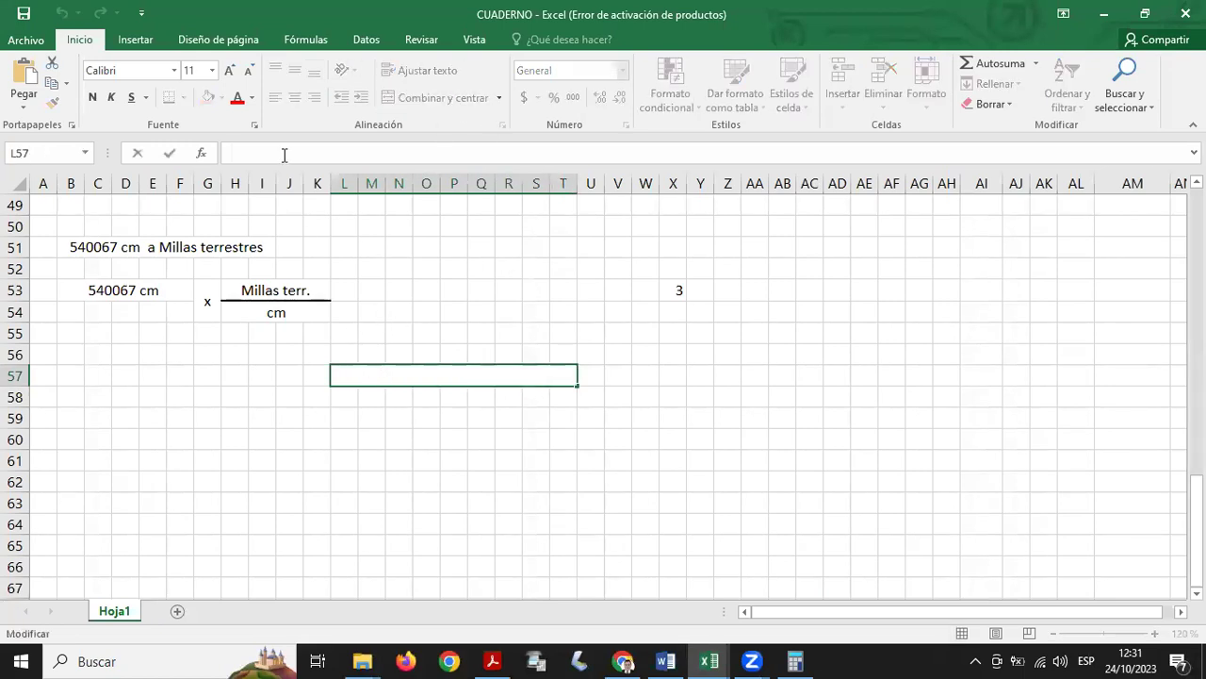
text(1,609 x 10 5)
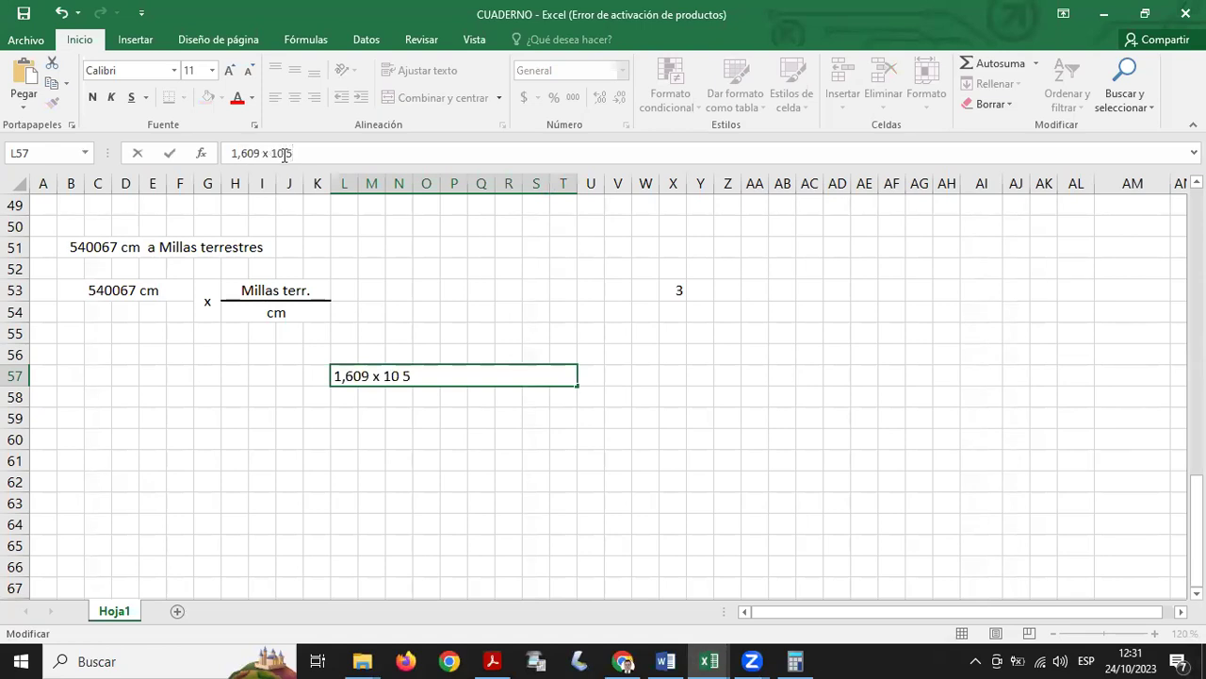
click(481, 545)
- Start the written-out factor with 1 in O58 and merge and centre cells O58 to T58
click(429, 396)
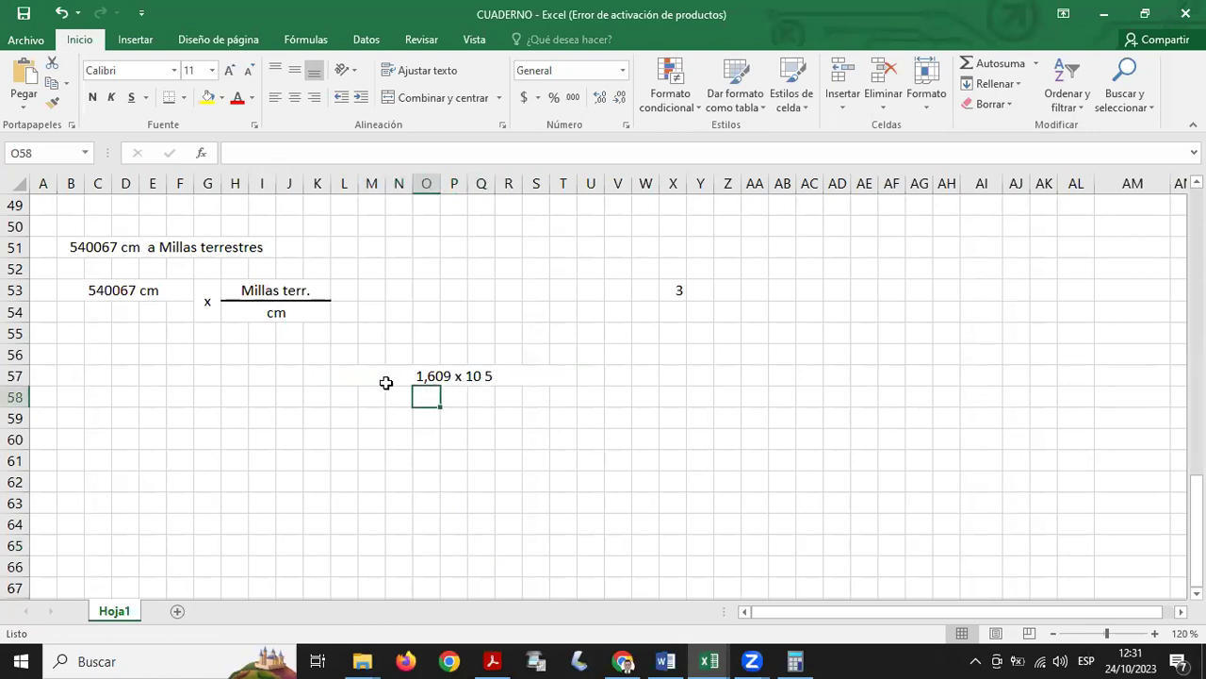
drag(426, 397, 565, 400)
click(257, 152)
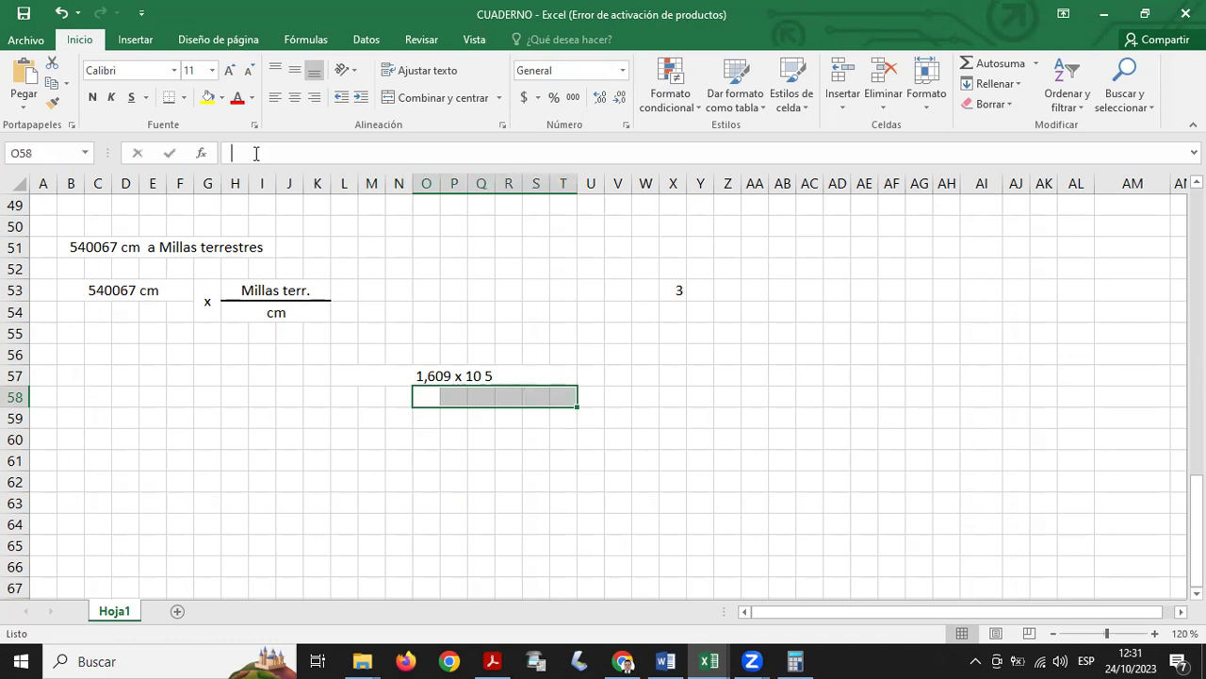
text(1,)
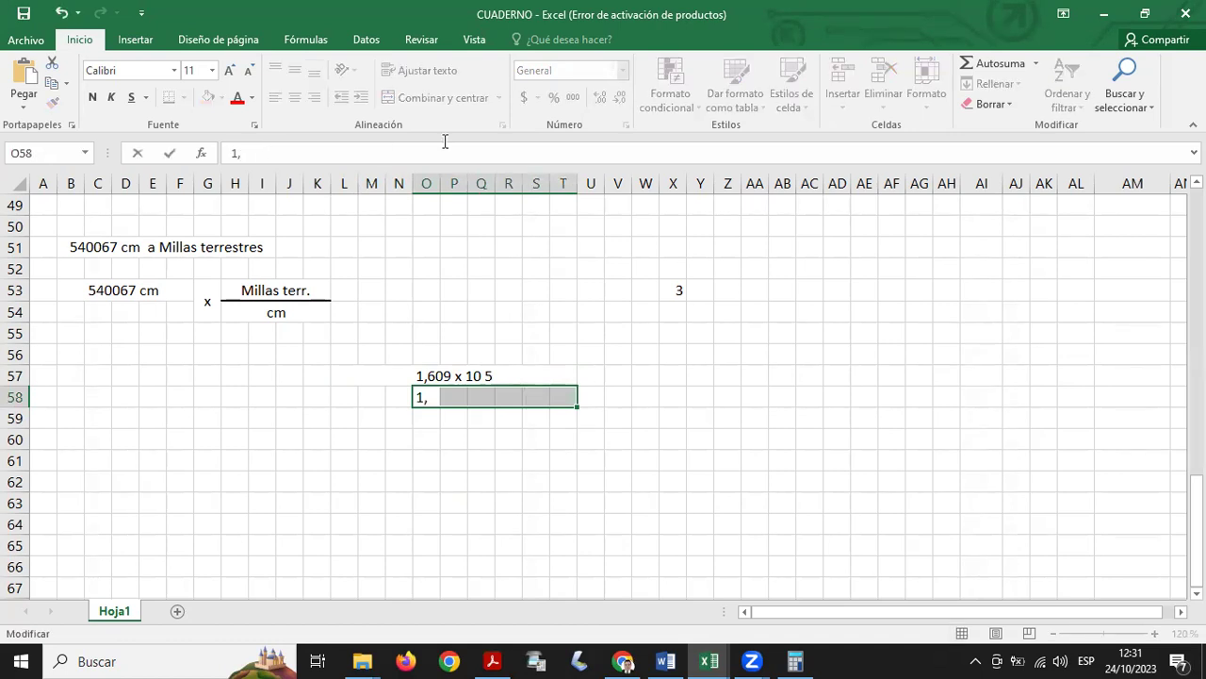
click(240, 479)
drag(425, 394, 566, 398)
click(426, 96)
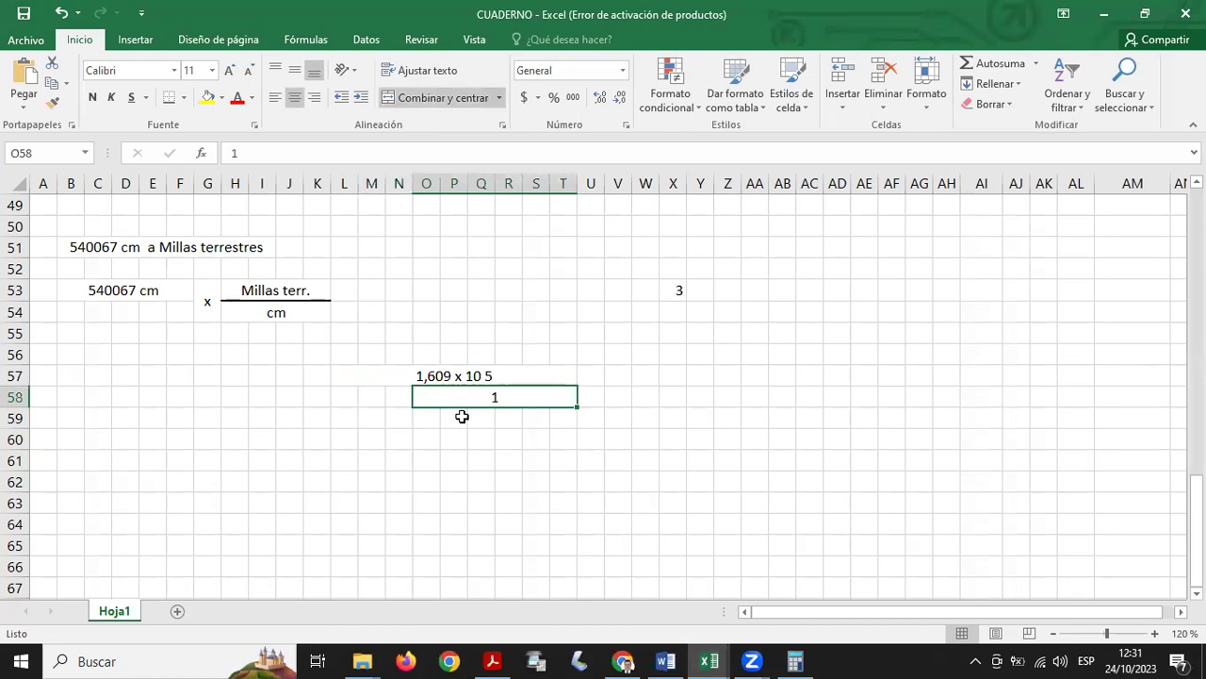
- Extend the number in merged cell O58 to 1.609, following the factor in the row above
click(247, 152)
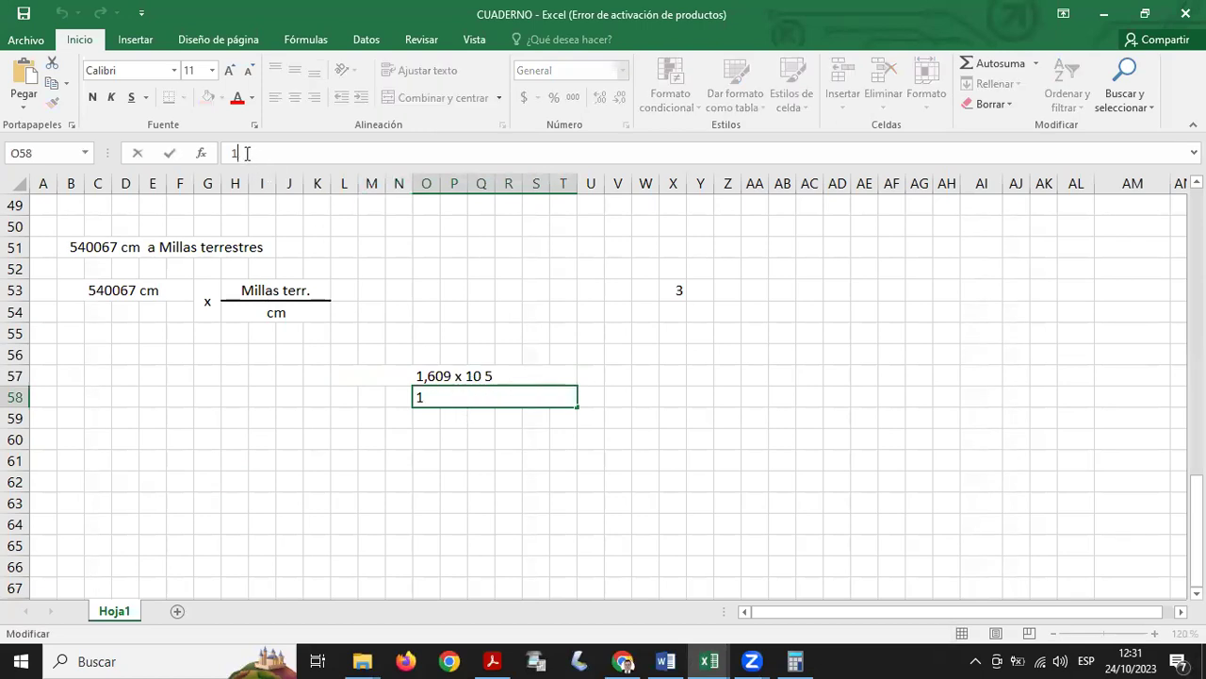
click(471, 376)
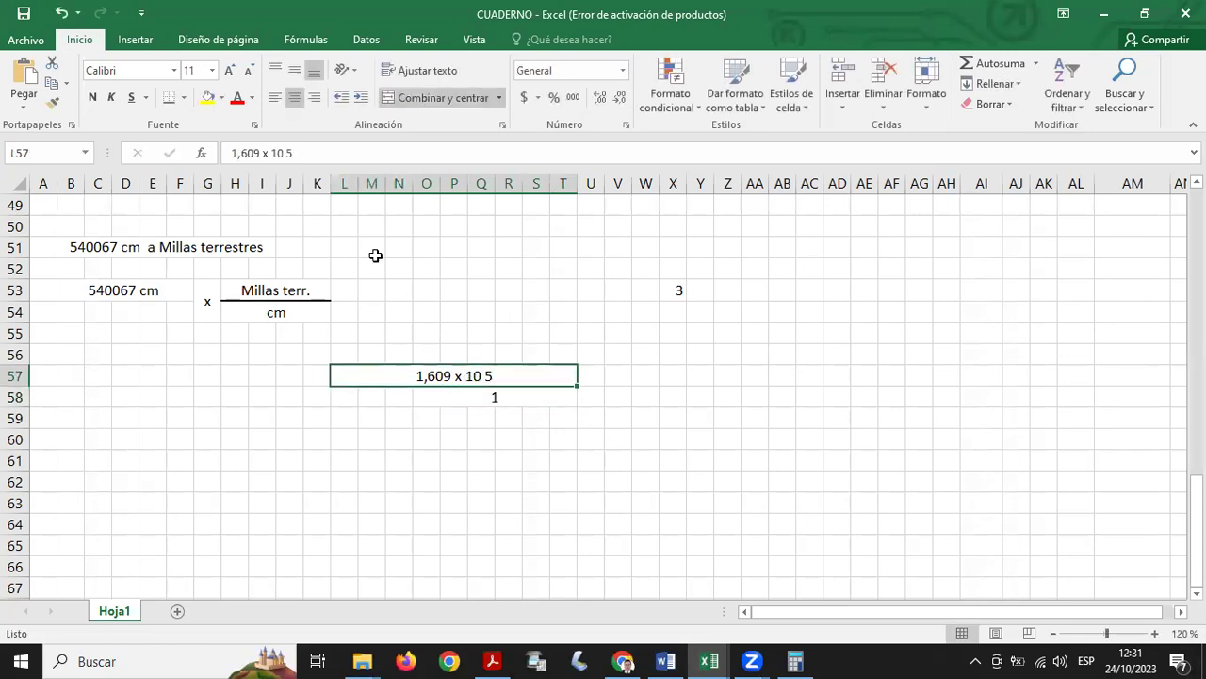
double_click(289, 152)
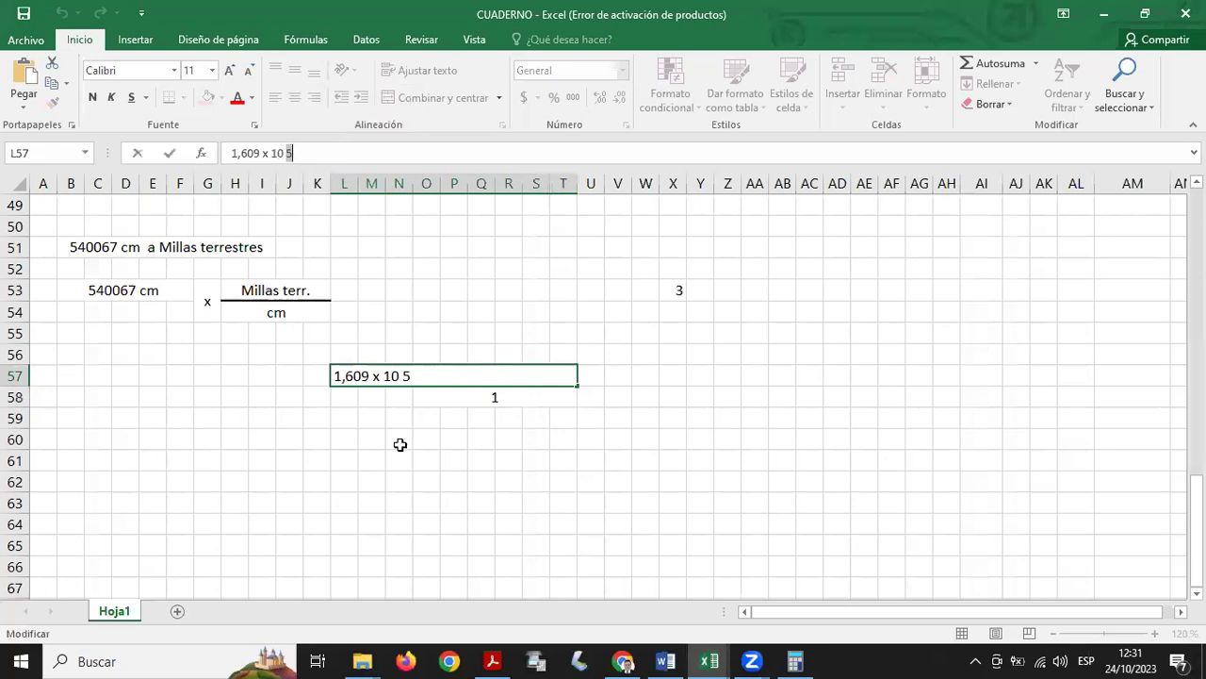
click(463, 400)
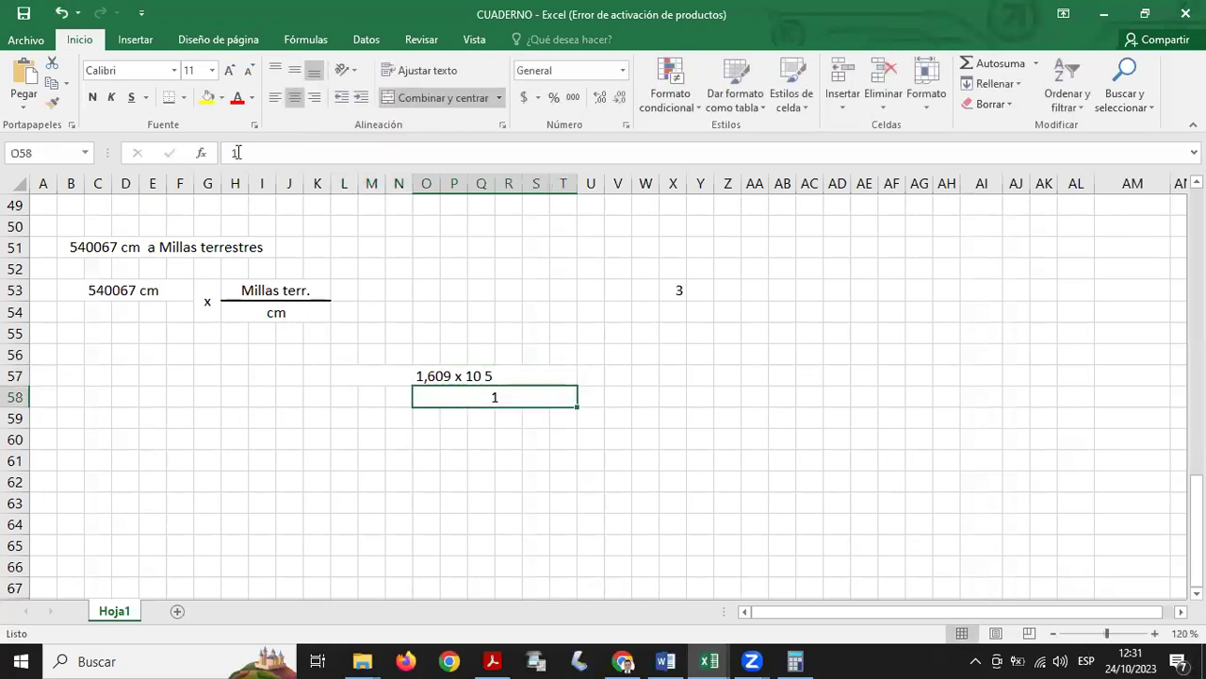
click(238, 153)
text(.609)
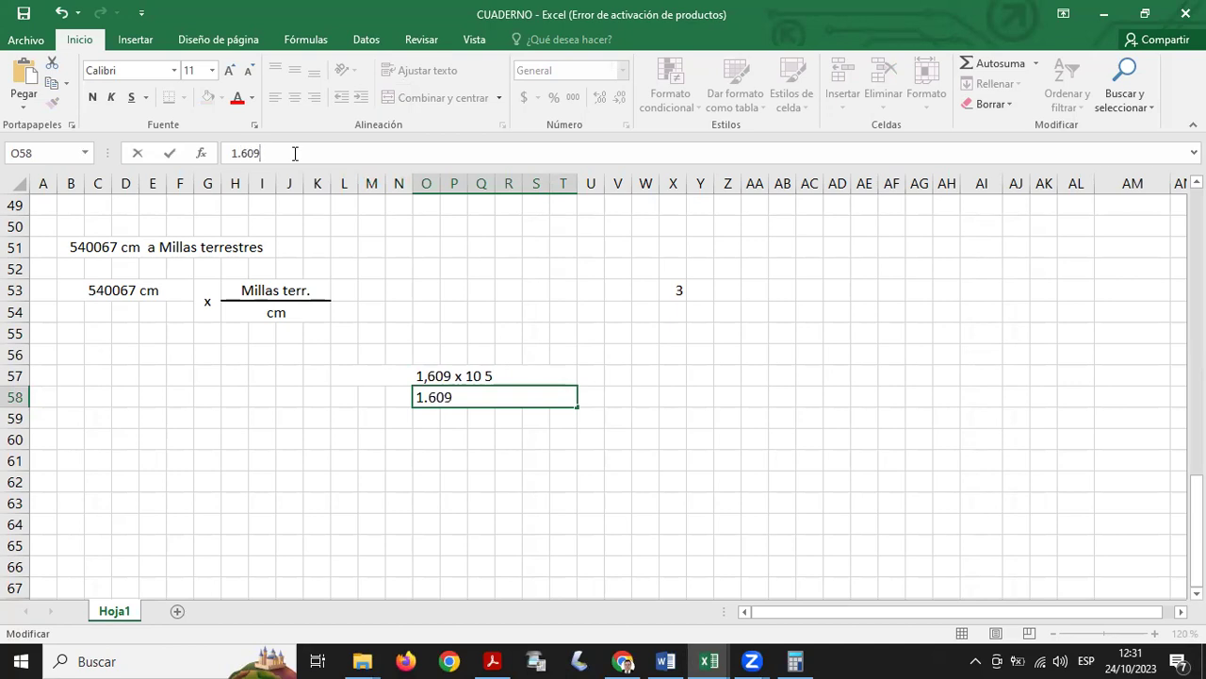
key(Return)
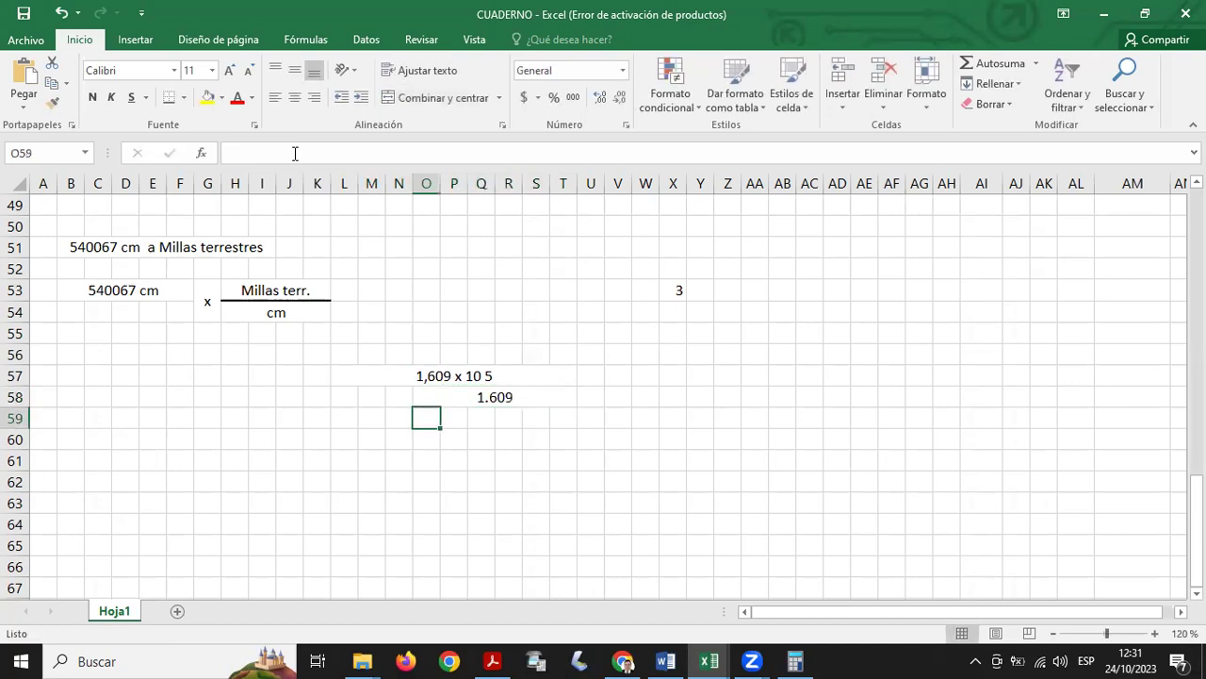
- Rewrite the number in merged cell O58 with a decimal comma as 1,609
click(463, 398)
click(241, 152)
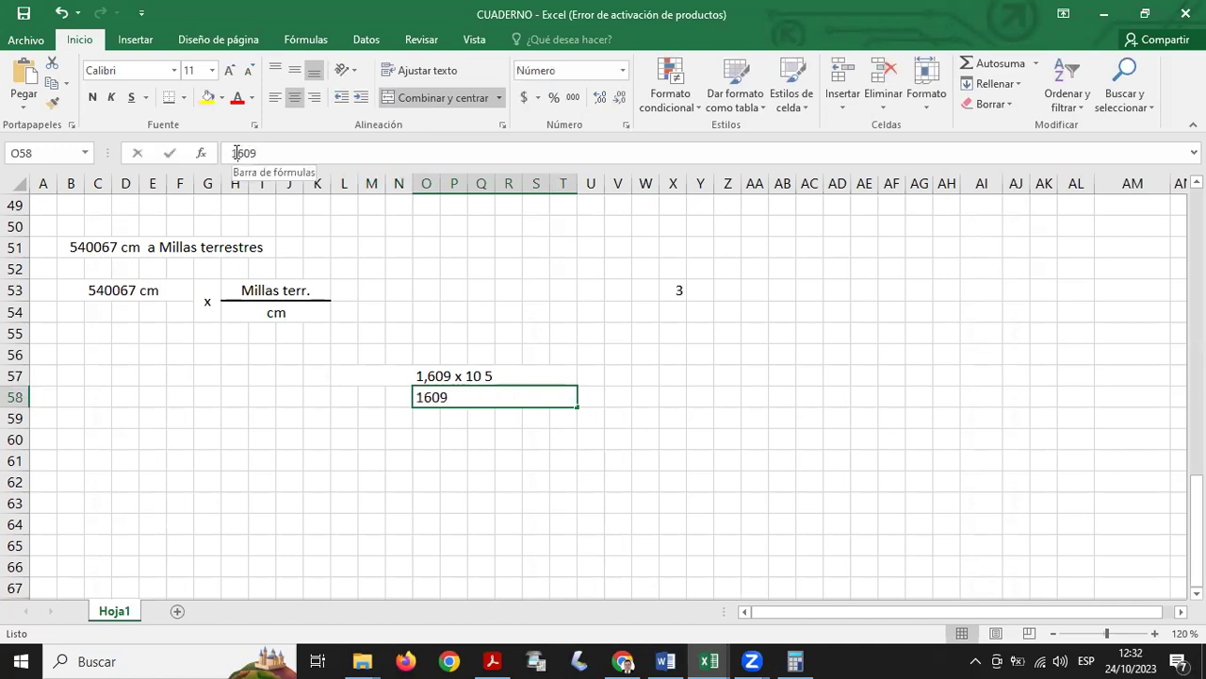
text(,)
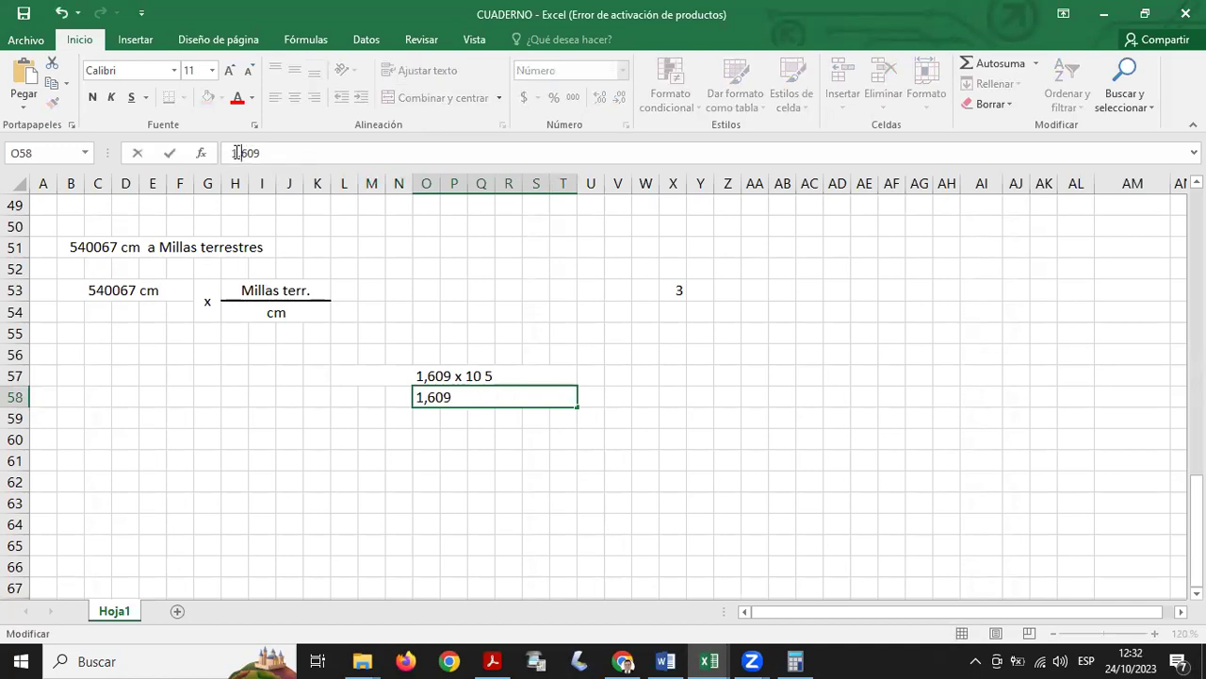
key(Return)
- Set merged cell O58 to 160900, the factor written out in full
click(460, 400)
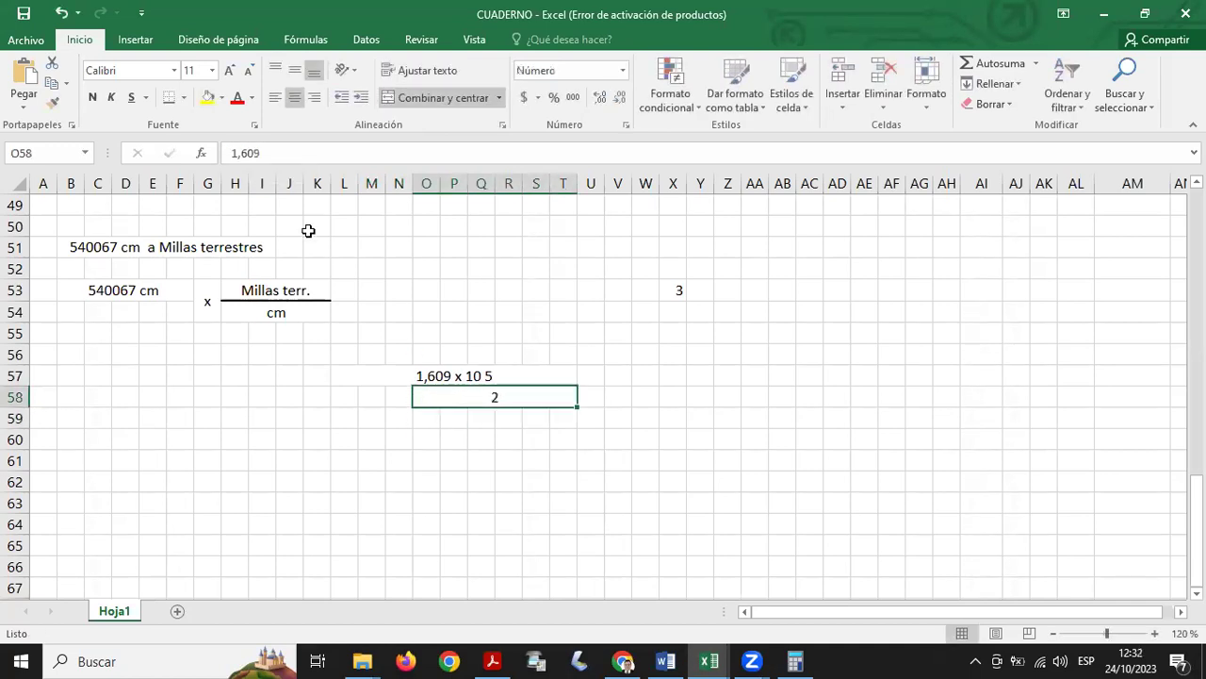
click(266, 153)
text(000)
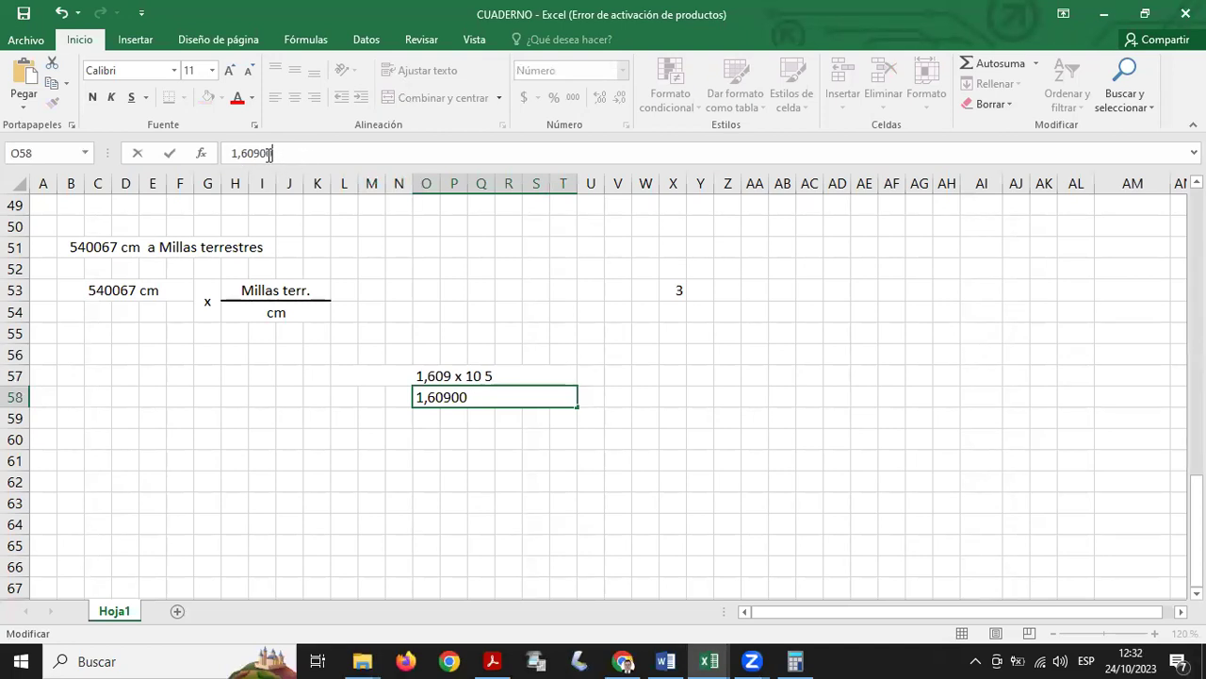
key(BackSpace)
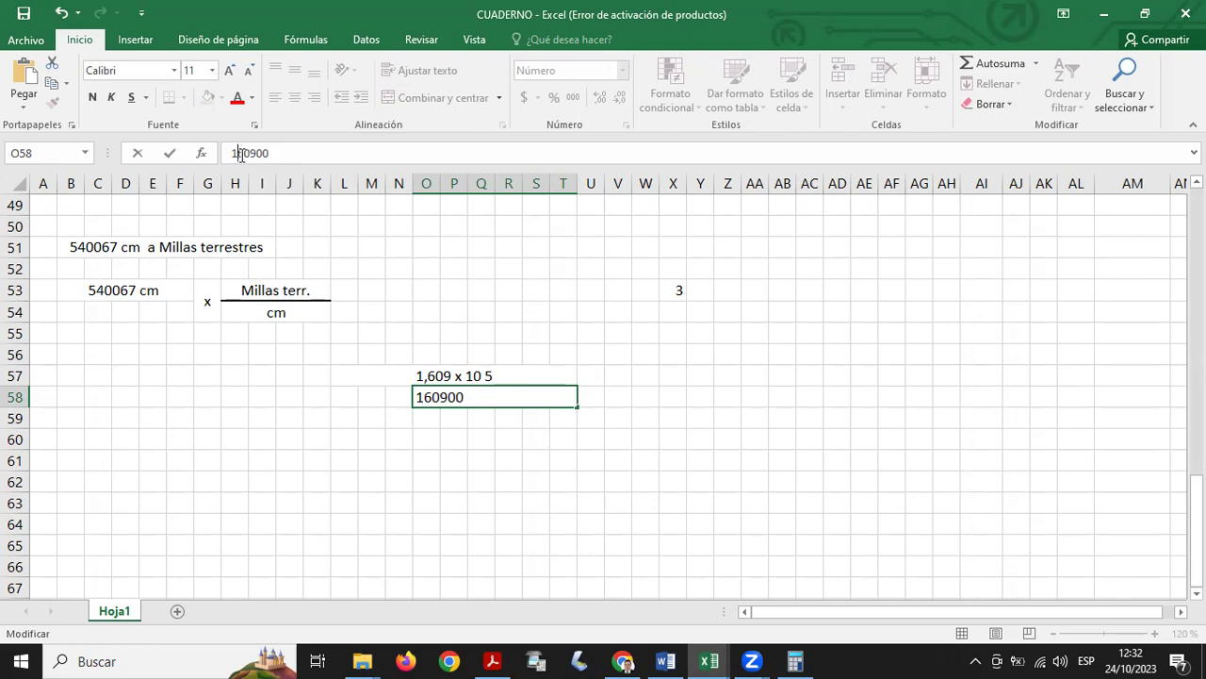
click(273, 424)
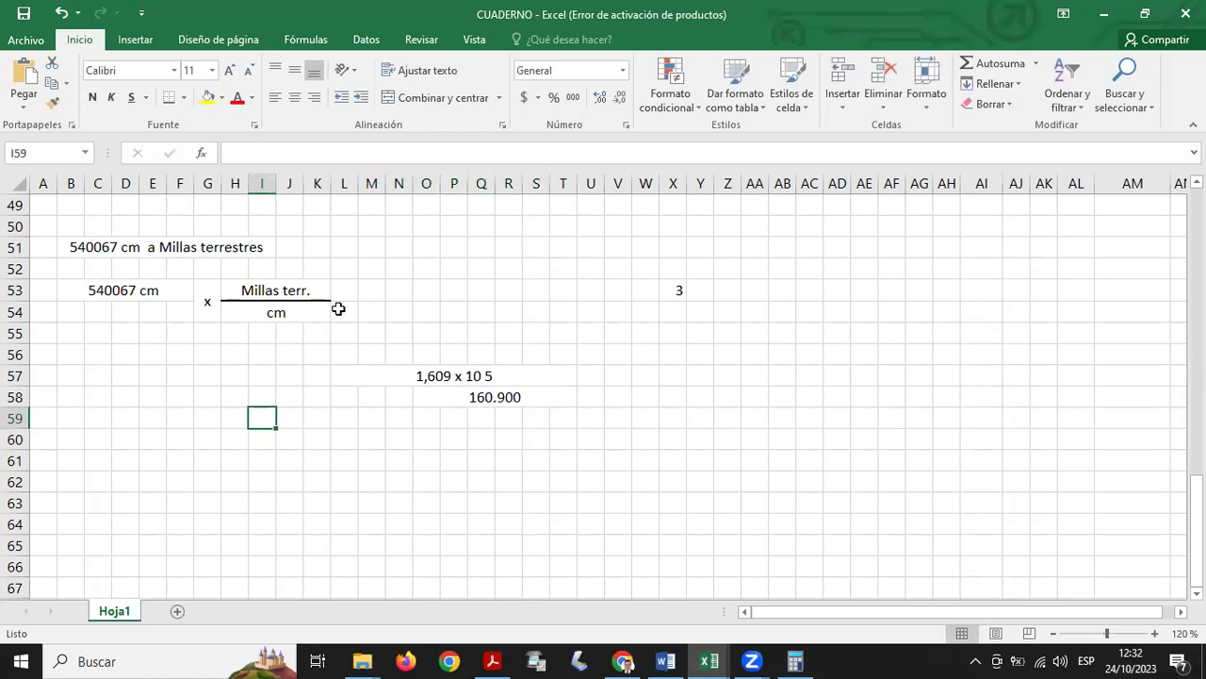
- Complete the conversion fraction with 1 Millas terr. as the numerator and 160900 cm as the denominator
click(304, 294)
click(232, 153)
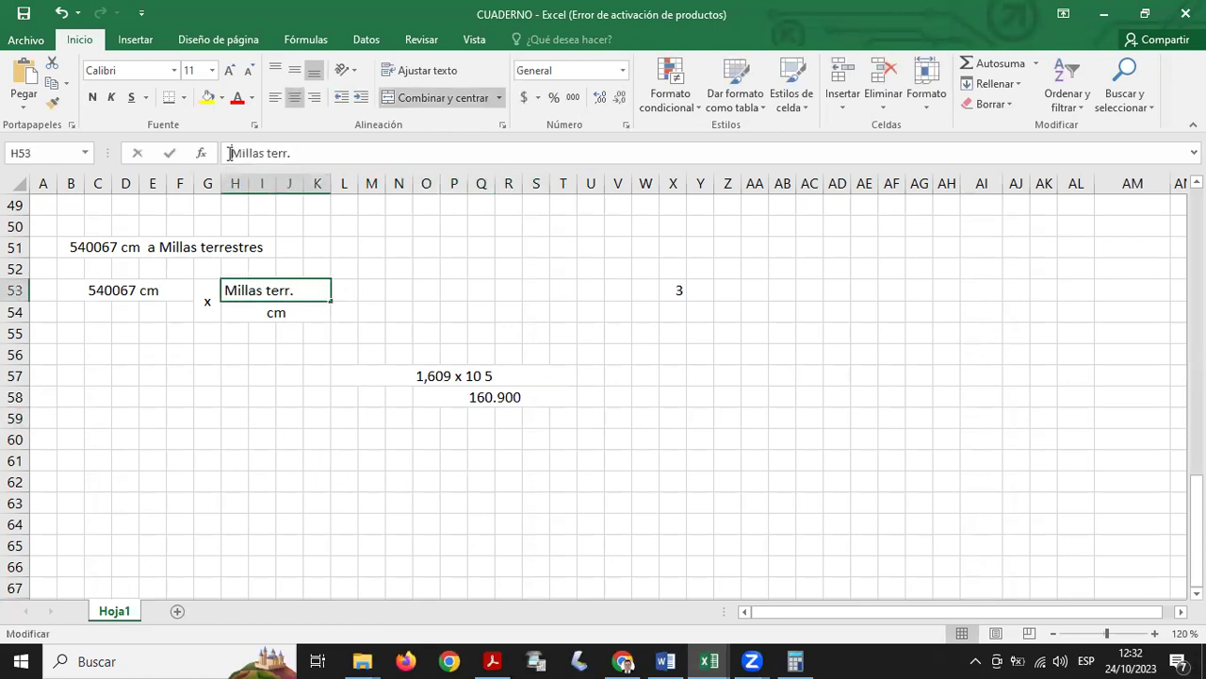
text(1)
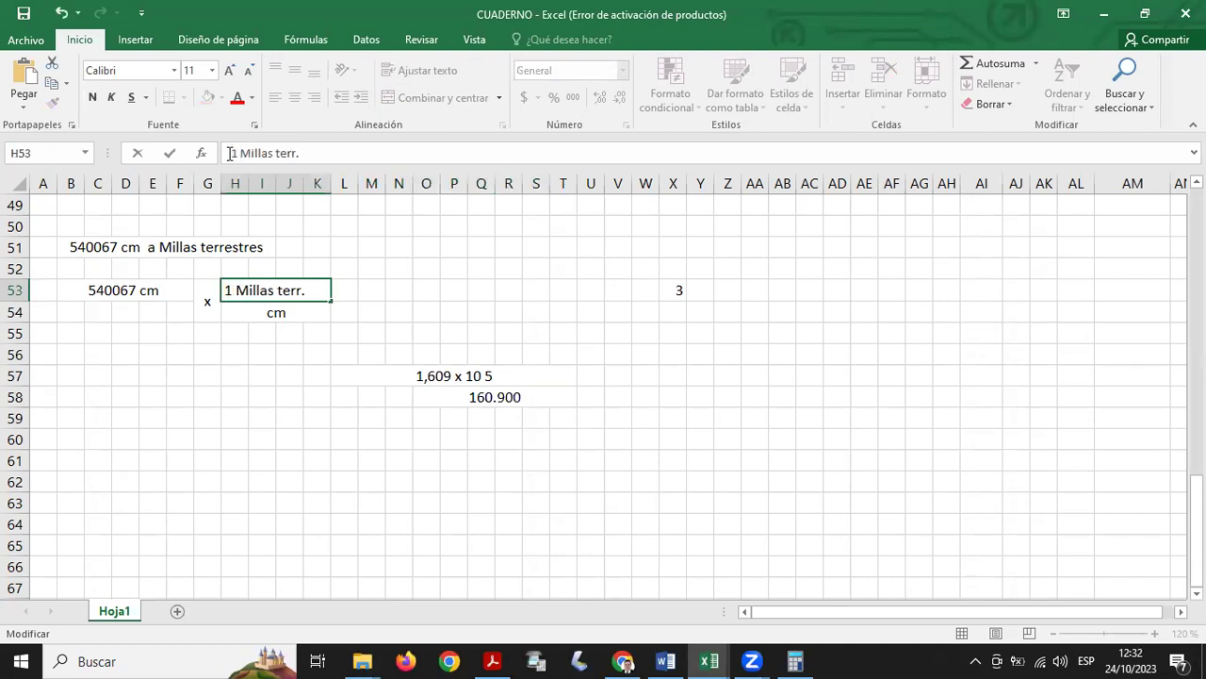
click(292, 309)
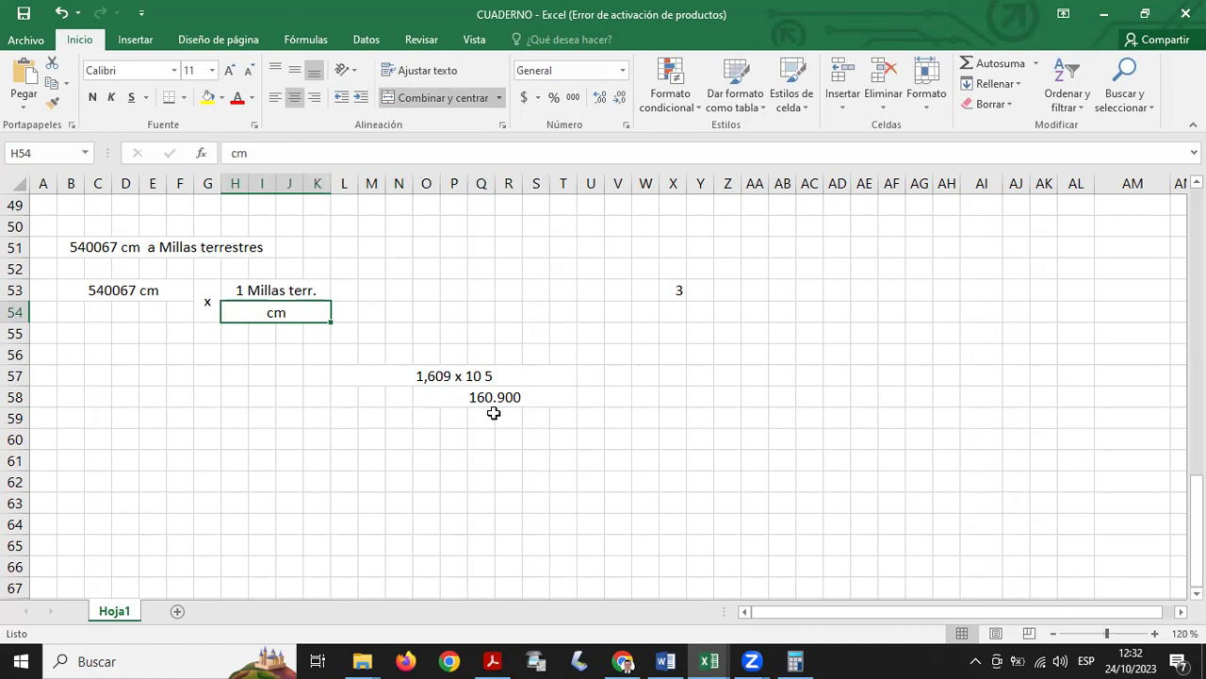
click(236, 154)
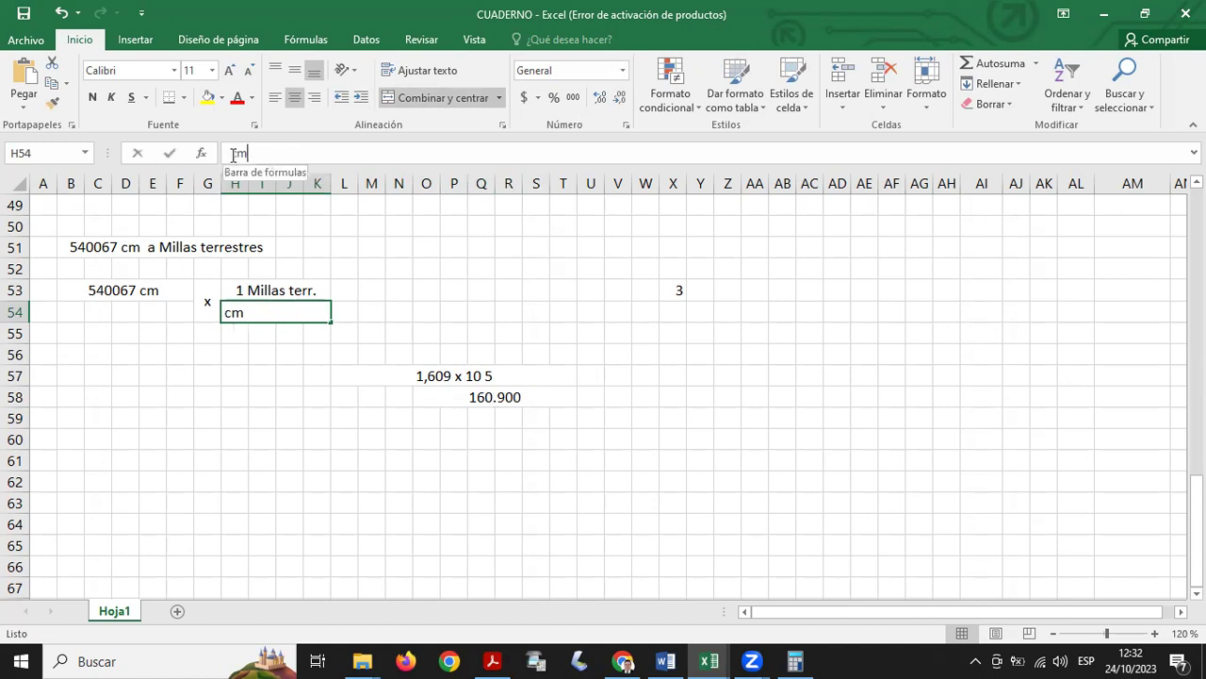
text(16)
text(0900)
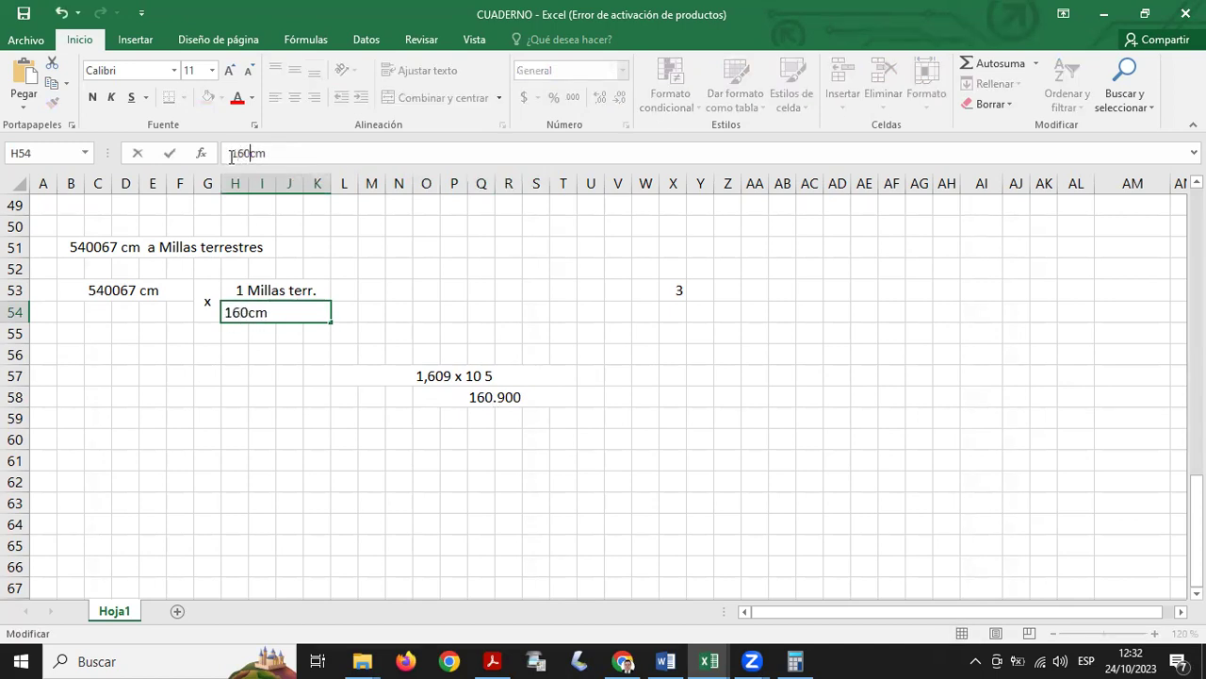
key(Return)
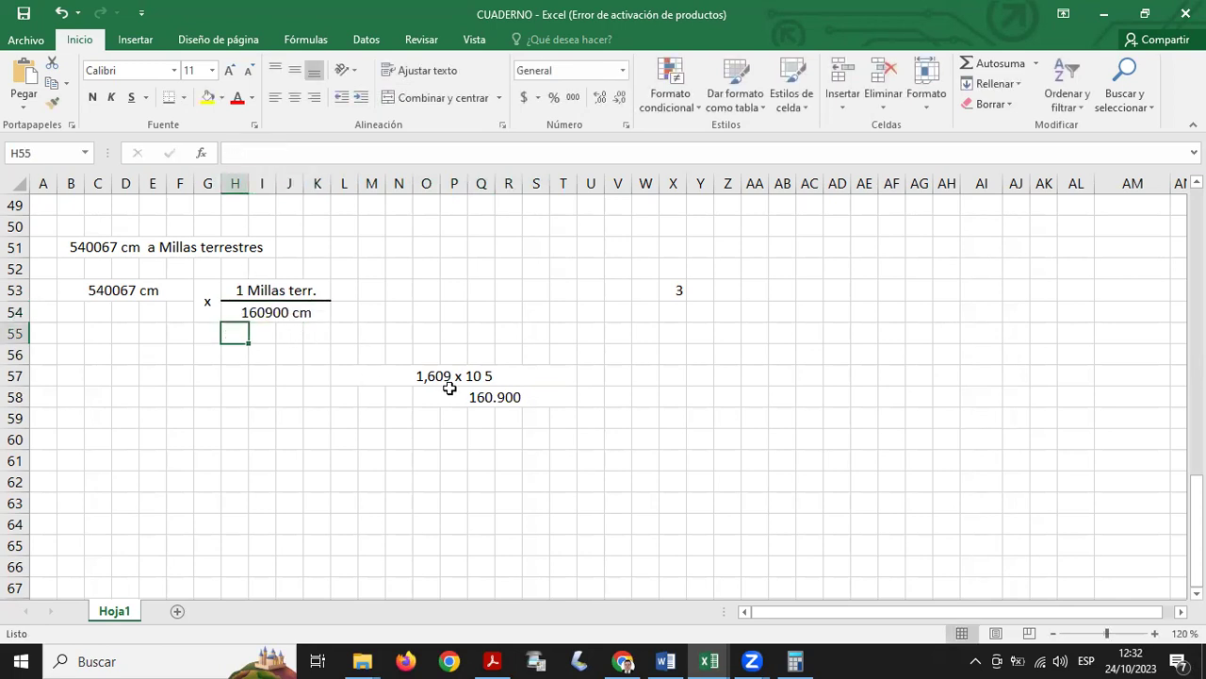
- Compare the 160900 cm denominator with the factor 1,609 x 10 5 in merged cell L57
click(418, 375)
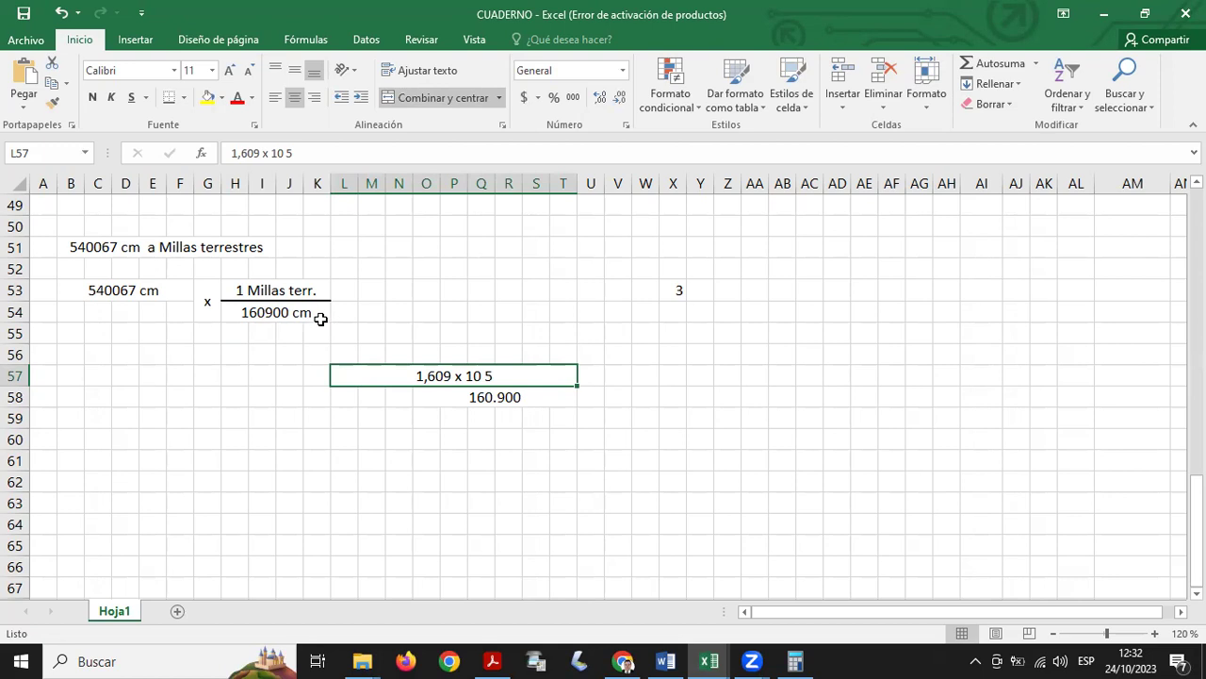
click(277, 312)
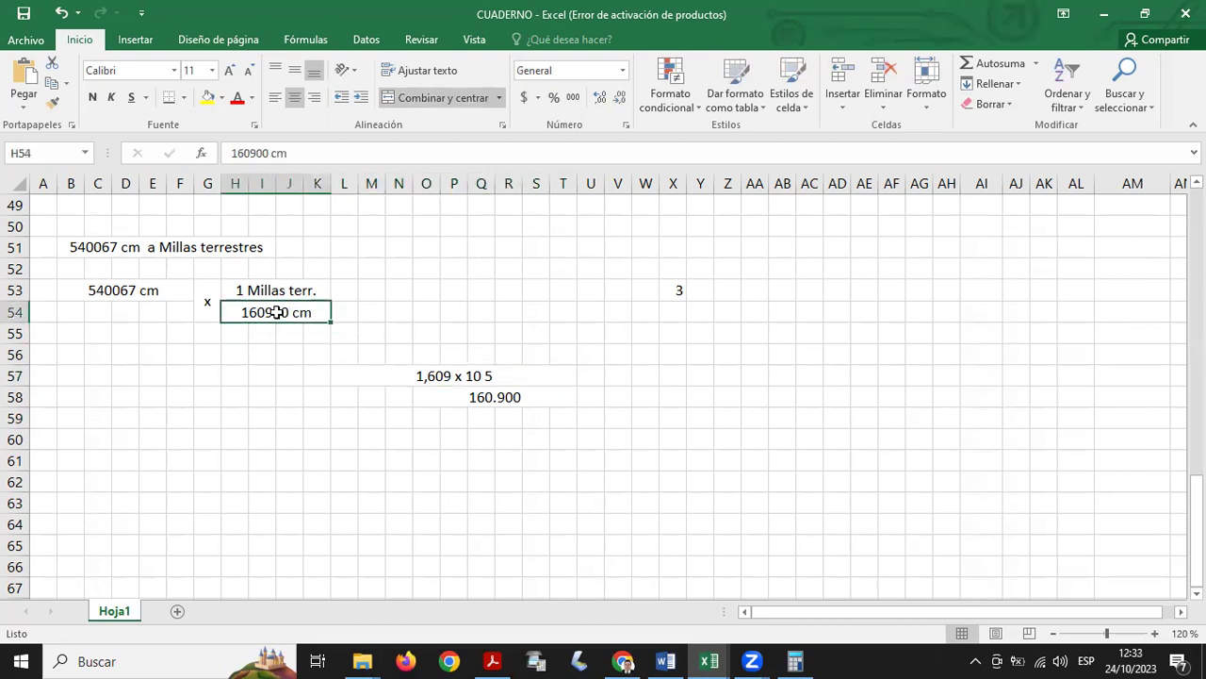
drag(237, 151, 301, 148)
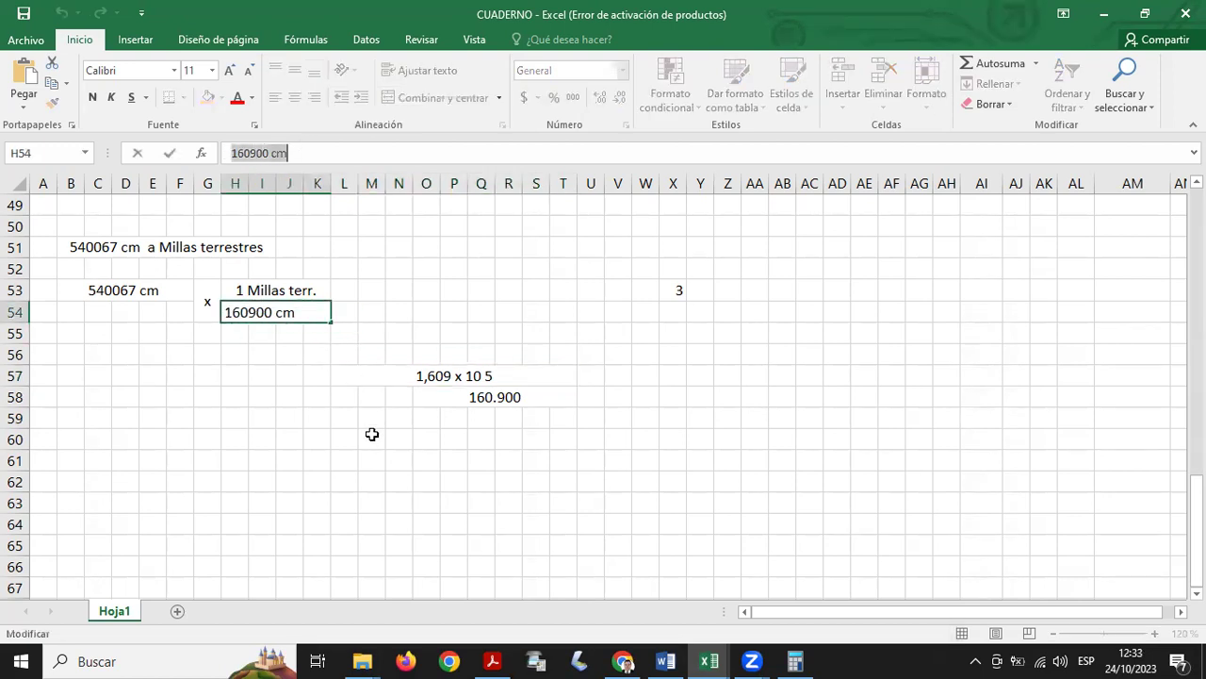
double_click(413, 375)
click(416, 375)
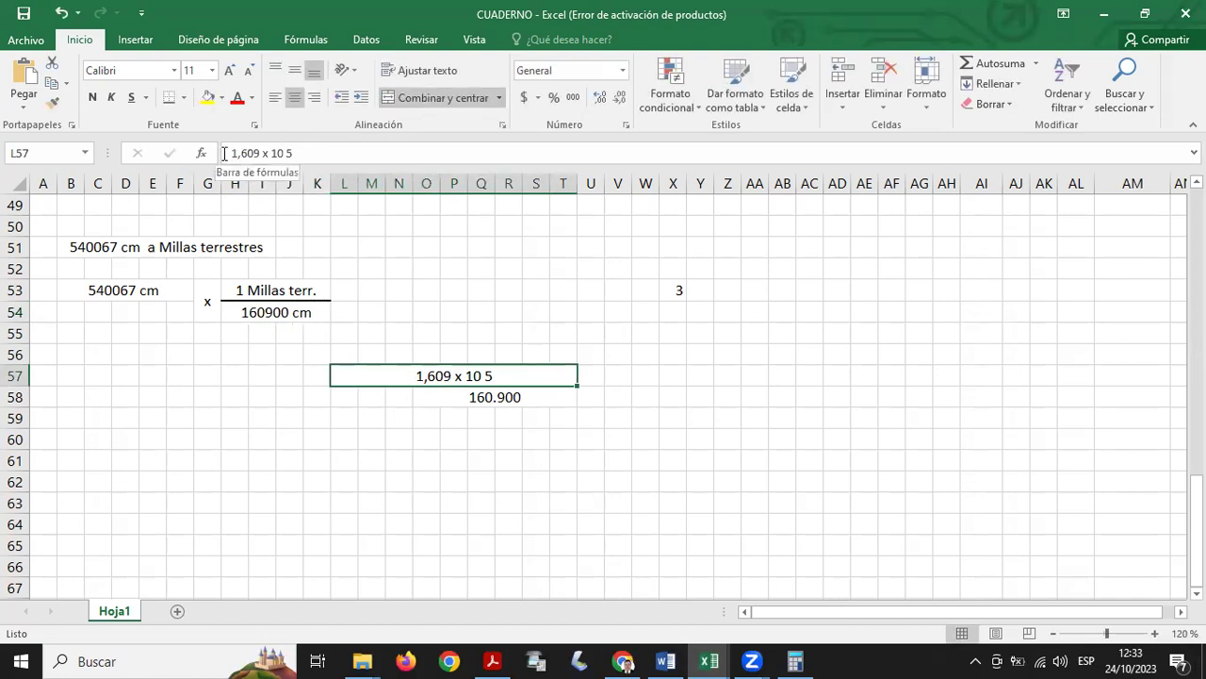
drag(232, 152, 299, 153)
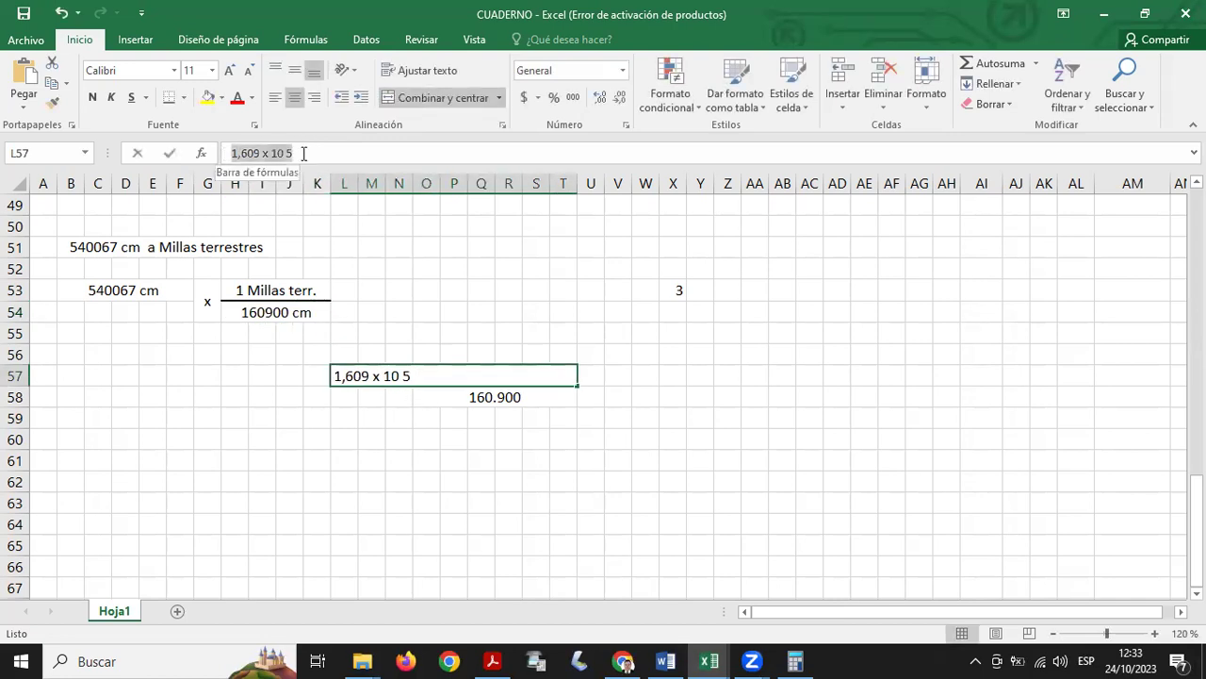
click(351, 445)
- Merge cells L53:L54 beside the conversion fraction and enter a vertically centred equals sign
drag(342, 290, 344, 311)
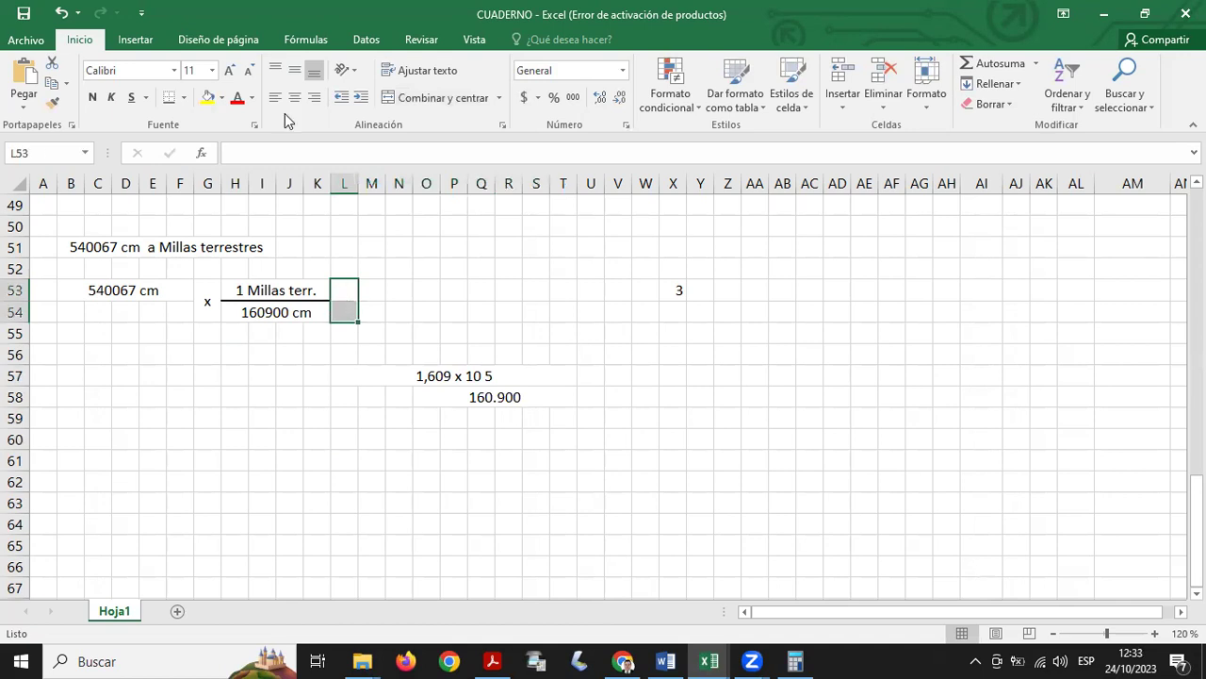
click(295, 70)
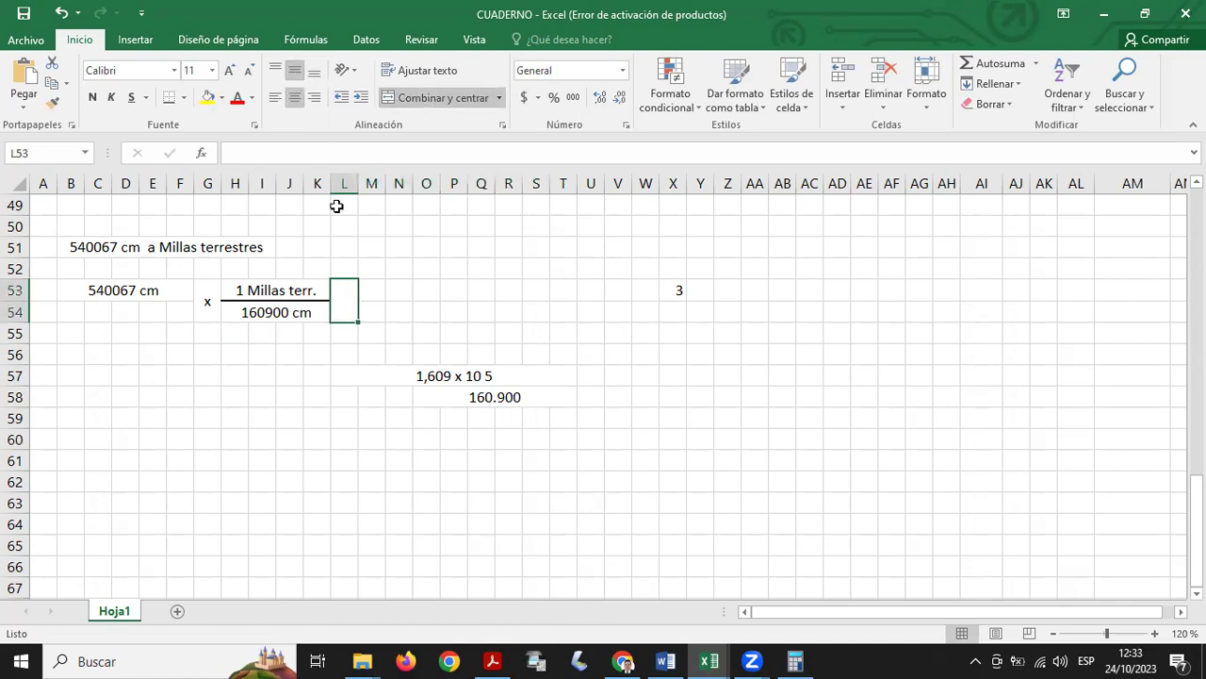
text(=)
key(Return)
- Merge cells M53:Q54 into a result box with a yellow fill and outside borders
drag(372, 287, 481, 313)
click(443, 98)
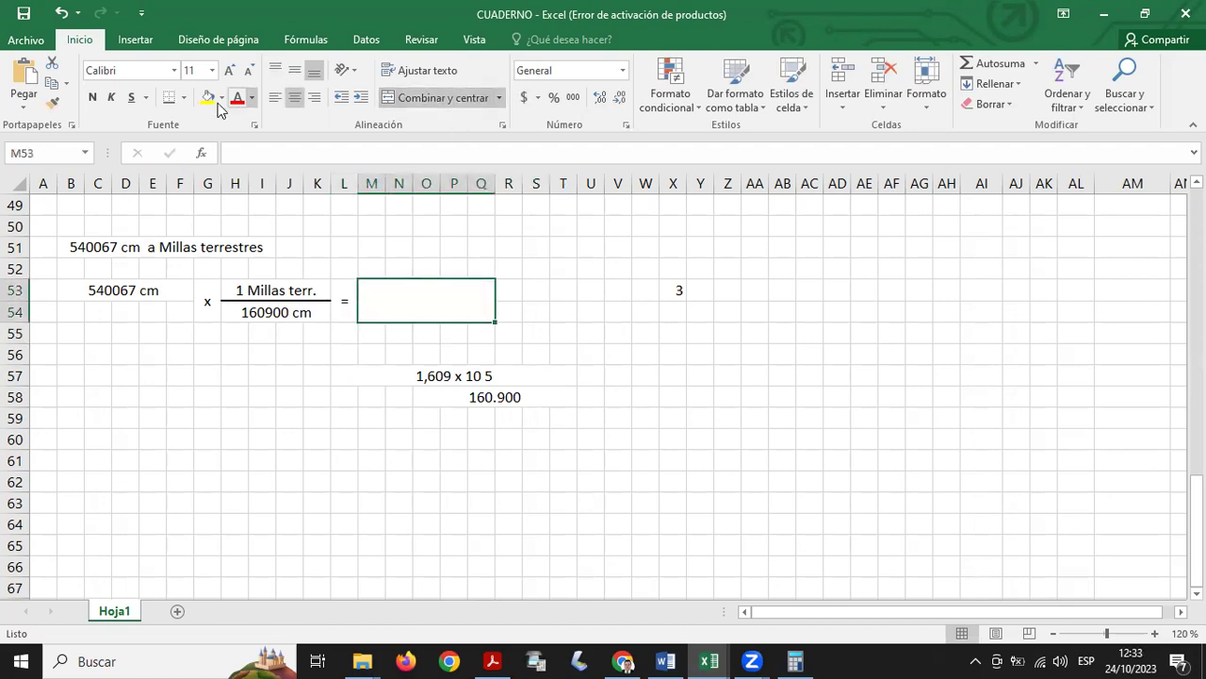
click(207, 97)
click(181, 98)
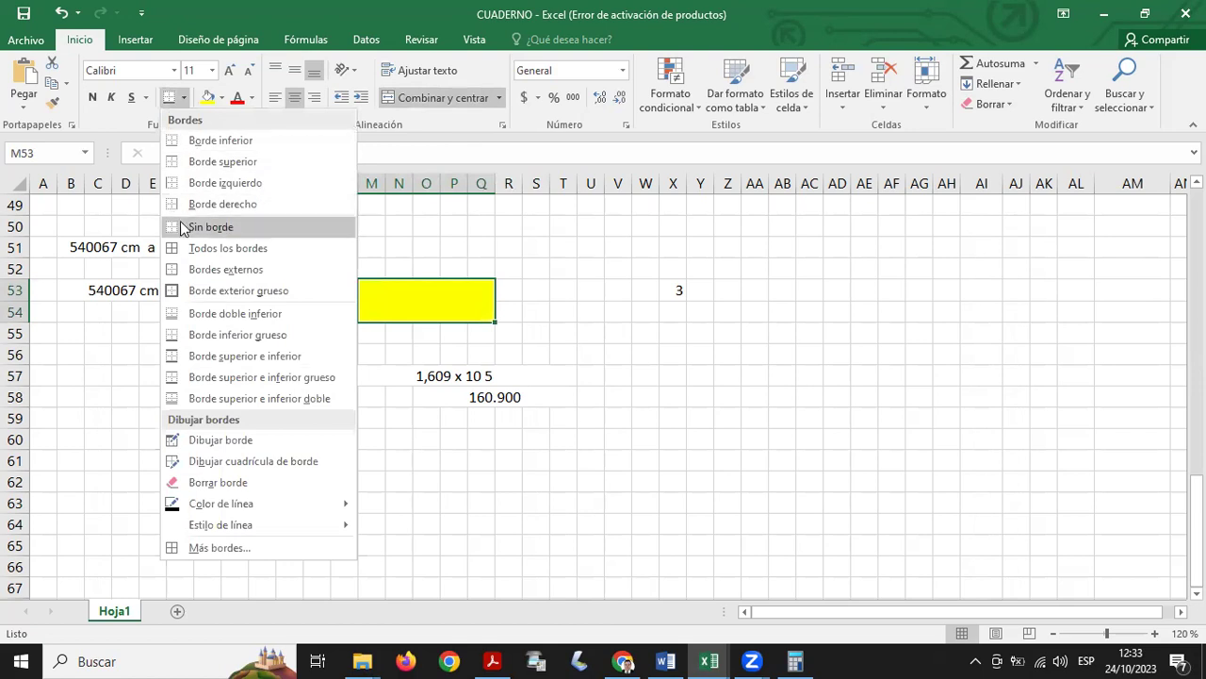
click(197, 269)
click(564, 294)
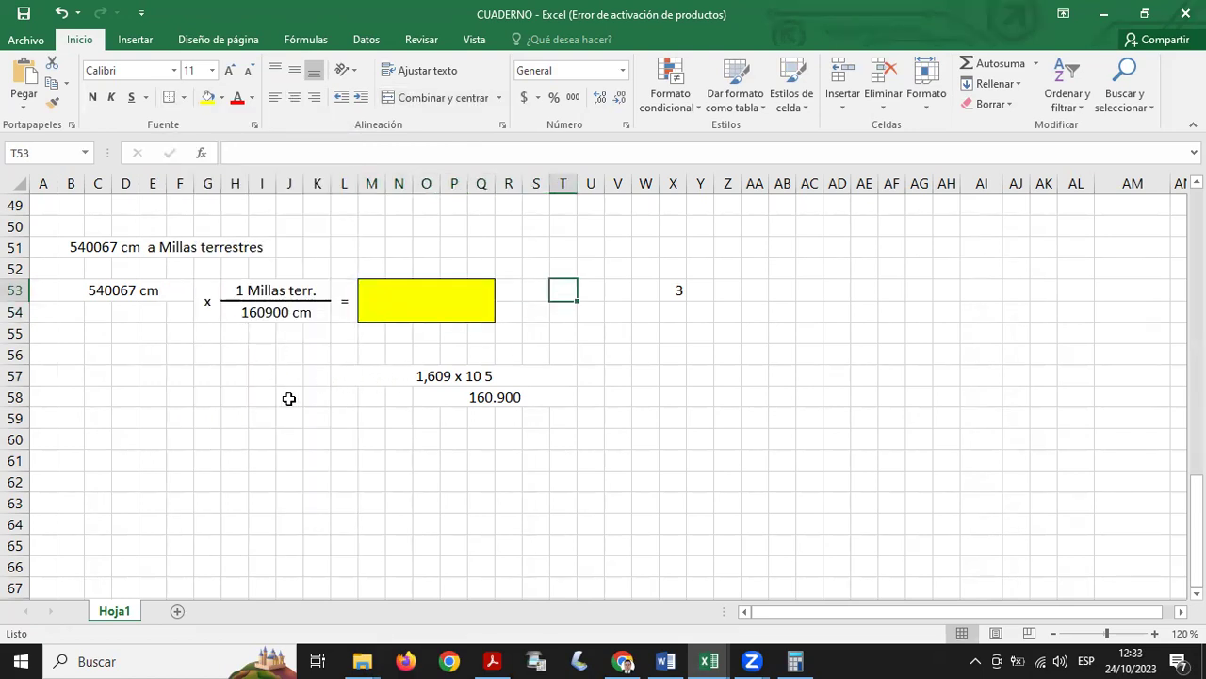
- Switch to the Calculator and multiply 540067 by 1
click(796, 661)
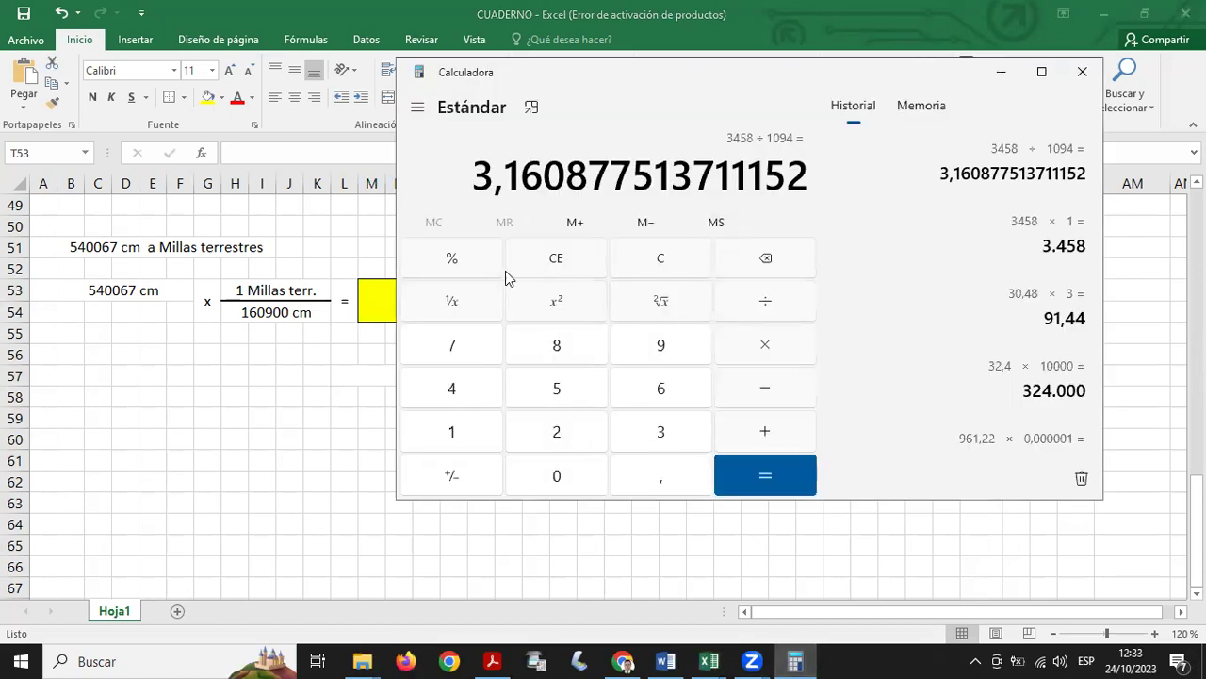
click(555, 259)
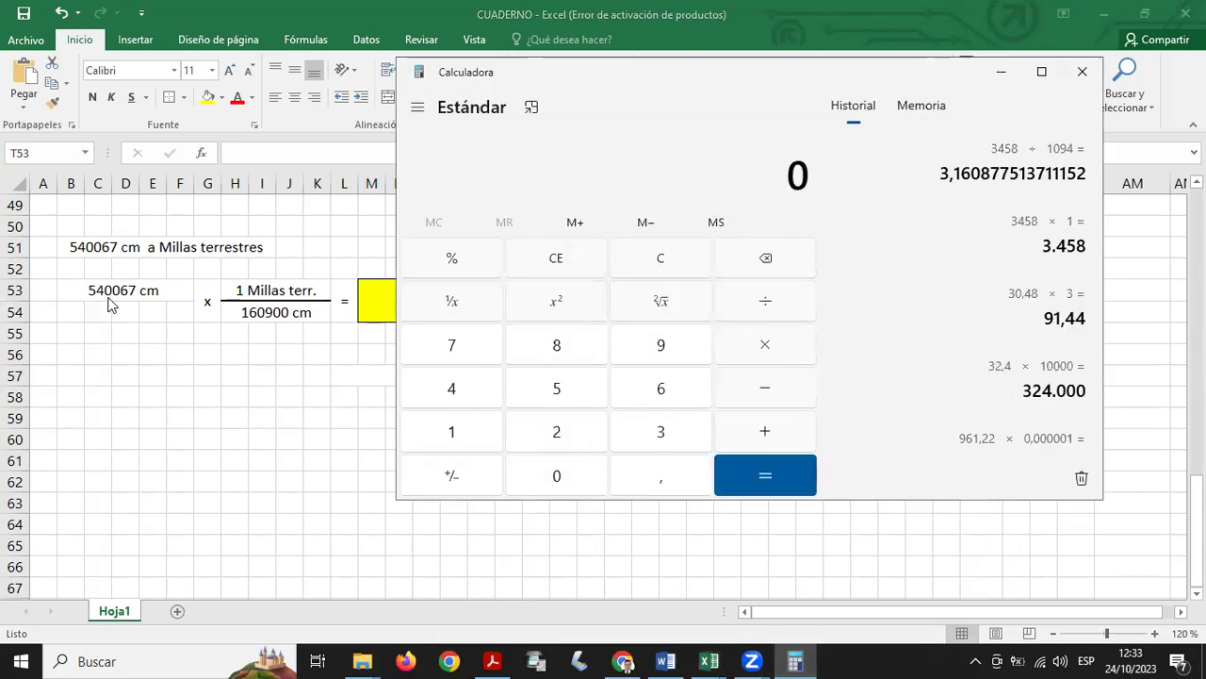
click(560, 379)
click(458, 397)
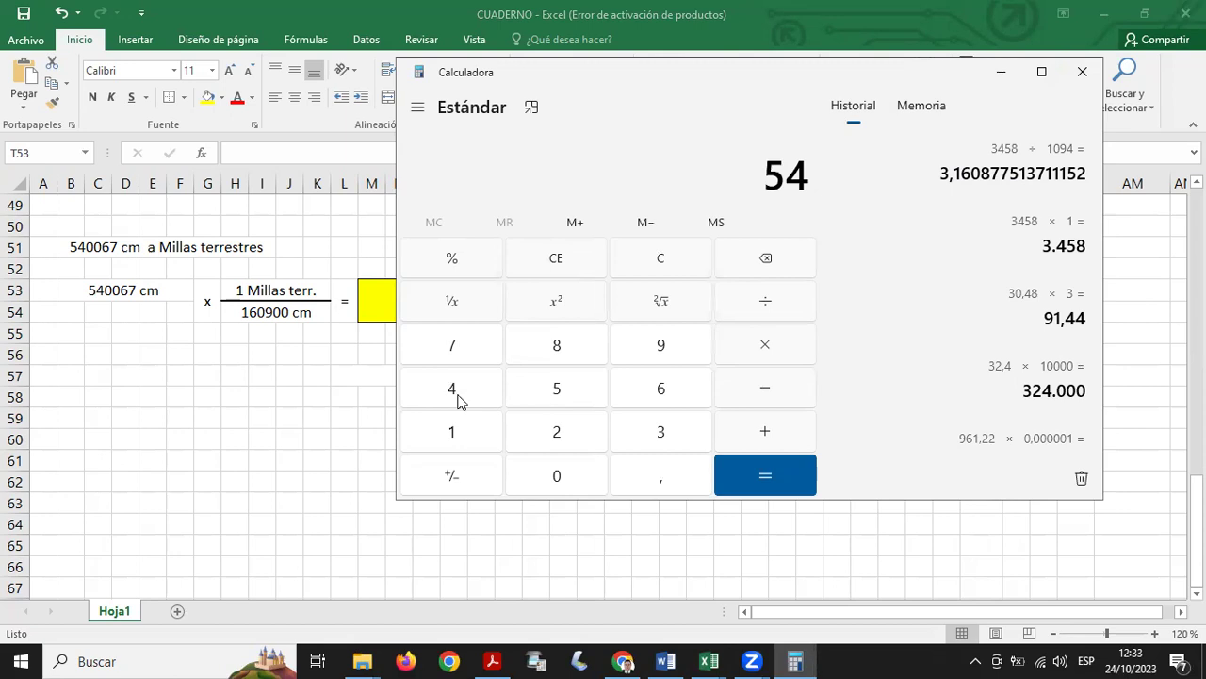
click(547, 485)
click(546, 485)
click(687, 390)
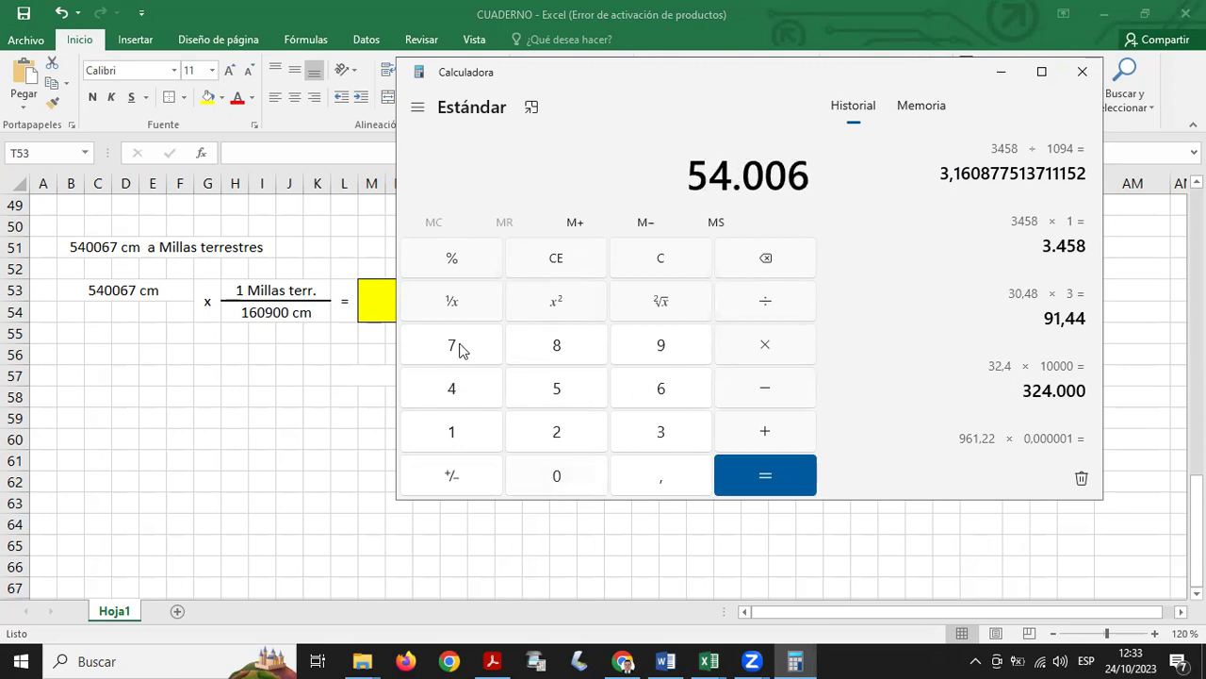
click(459, 347)
click(765, 347)
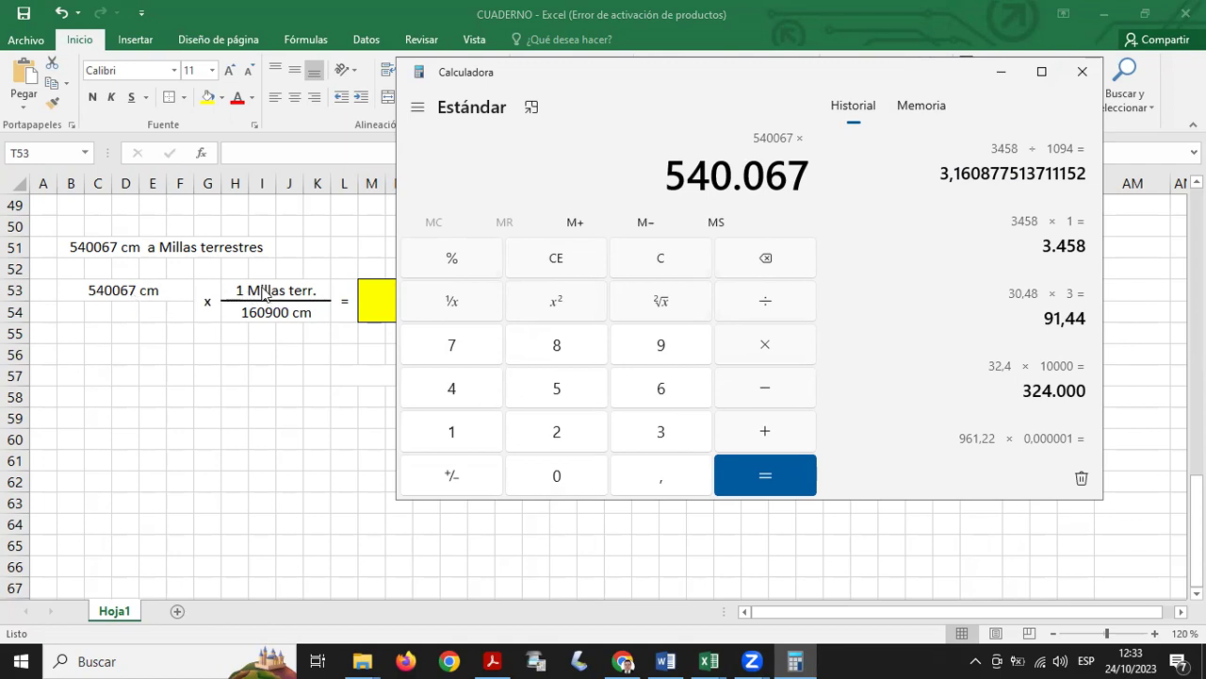
click(466, 433)
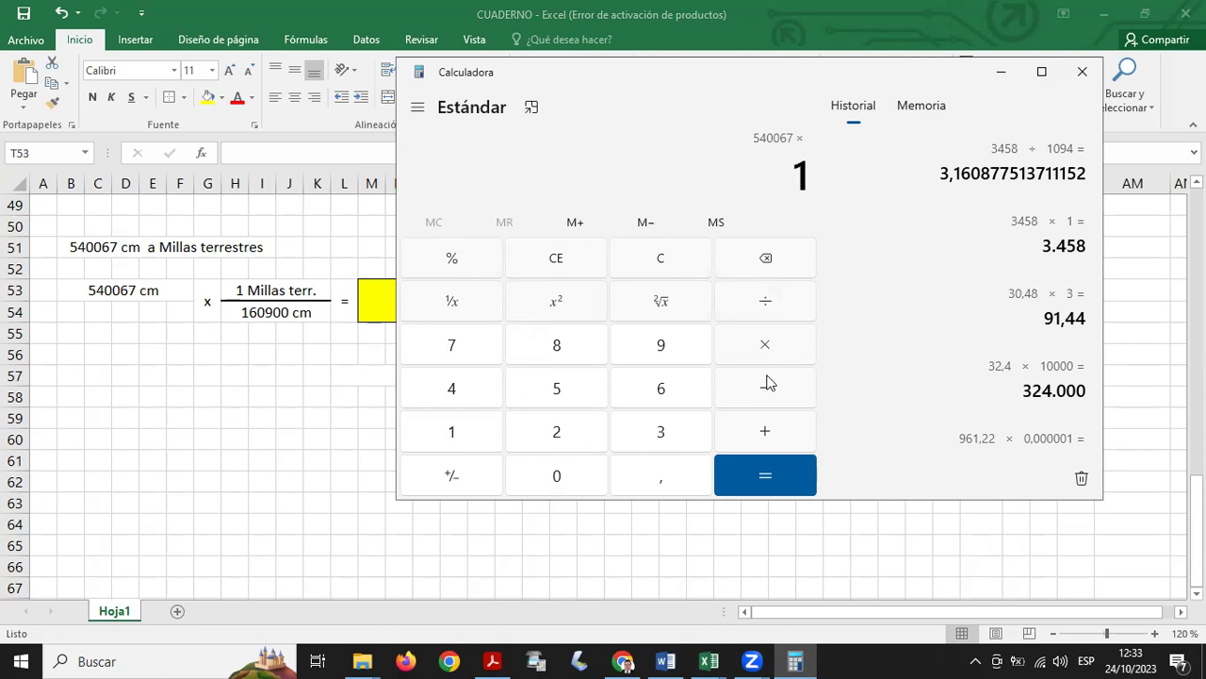
click(769, 471)
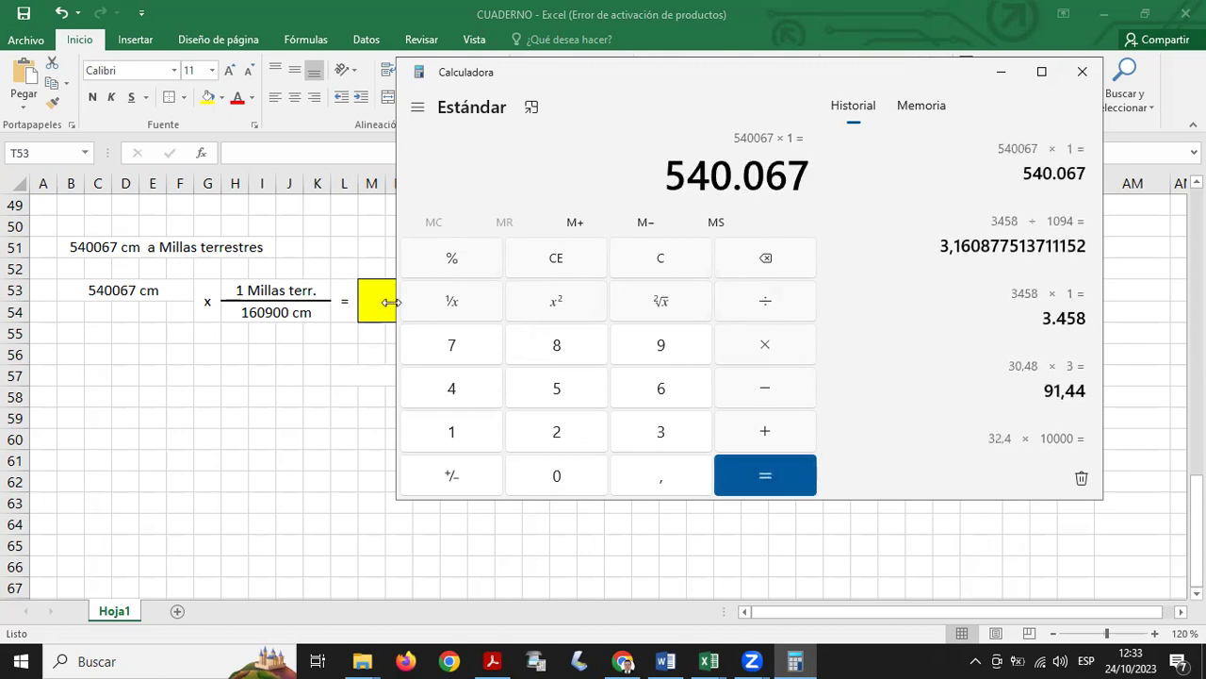
- Divide the product by 160900 to get the distance in land miles
click(768, 302)
click(455, 433)
click(688, 394)
click(571, 479)
click(669, 358)
click(560, 477)
click(560, 477)
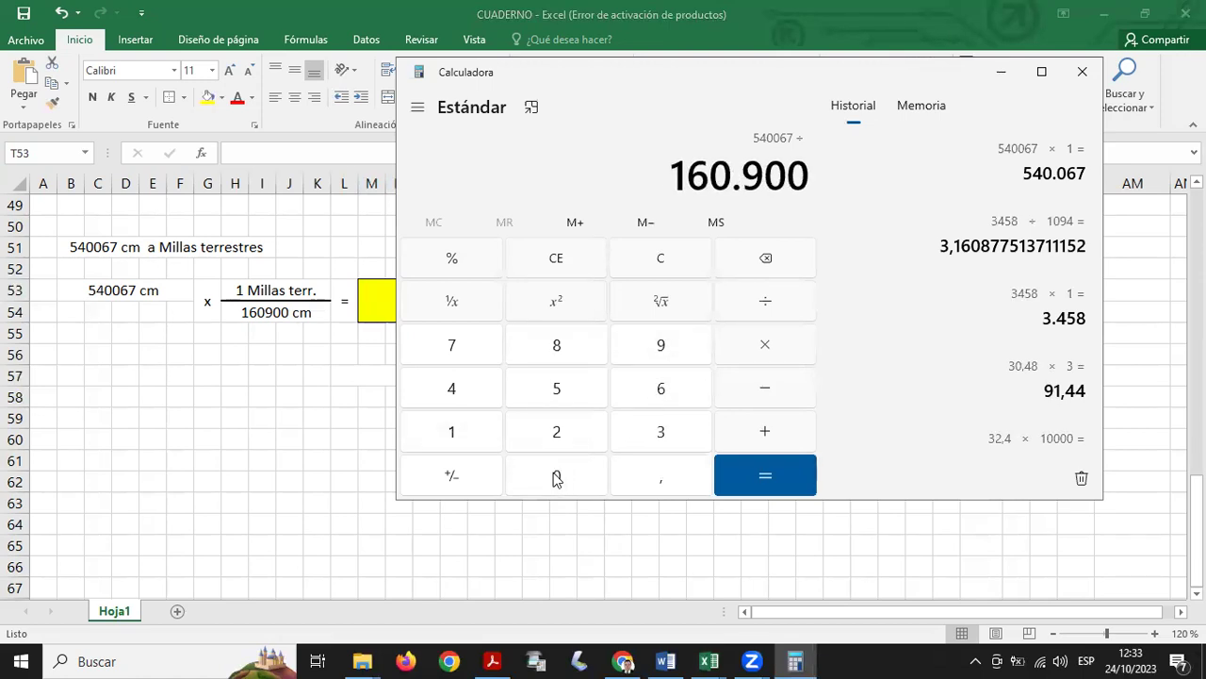
click(748, 471)
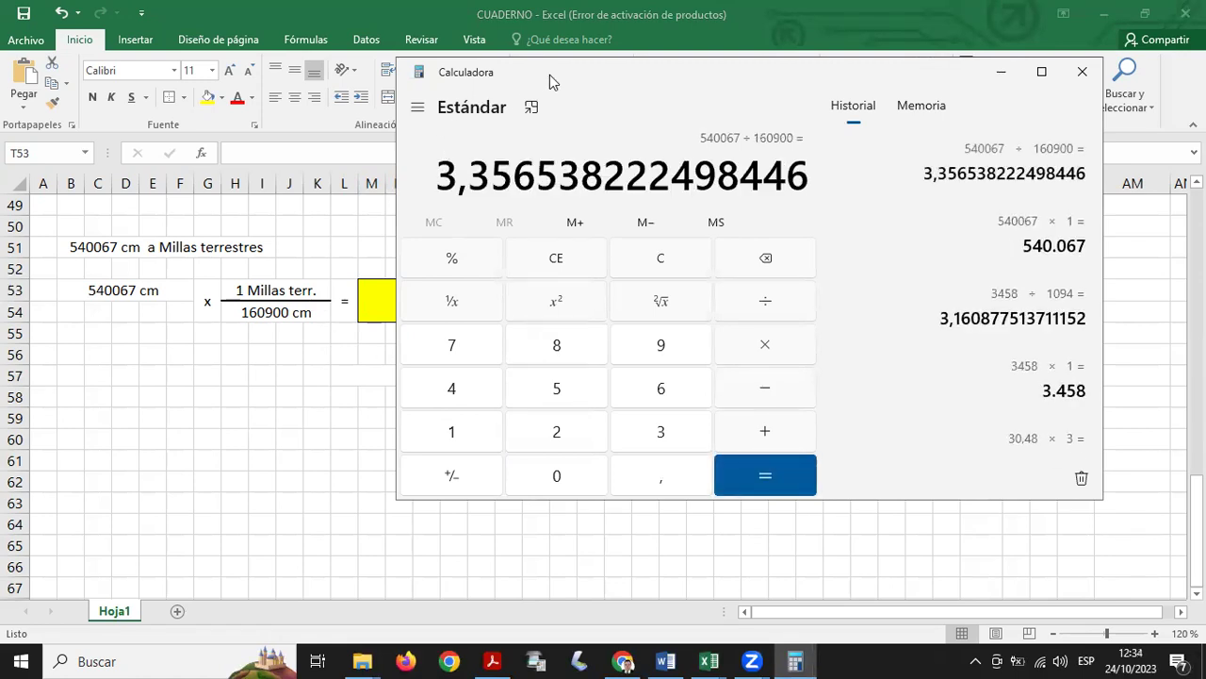
- Return to the Excel workbook and enter 3,35 Millas terr. in the yellow result cell, checking the decimals against the Calculator
drag(549, 75, 678, 121)
key(alt+Tab)
click(435, 296)
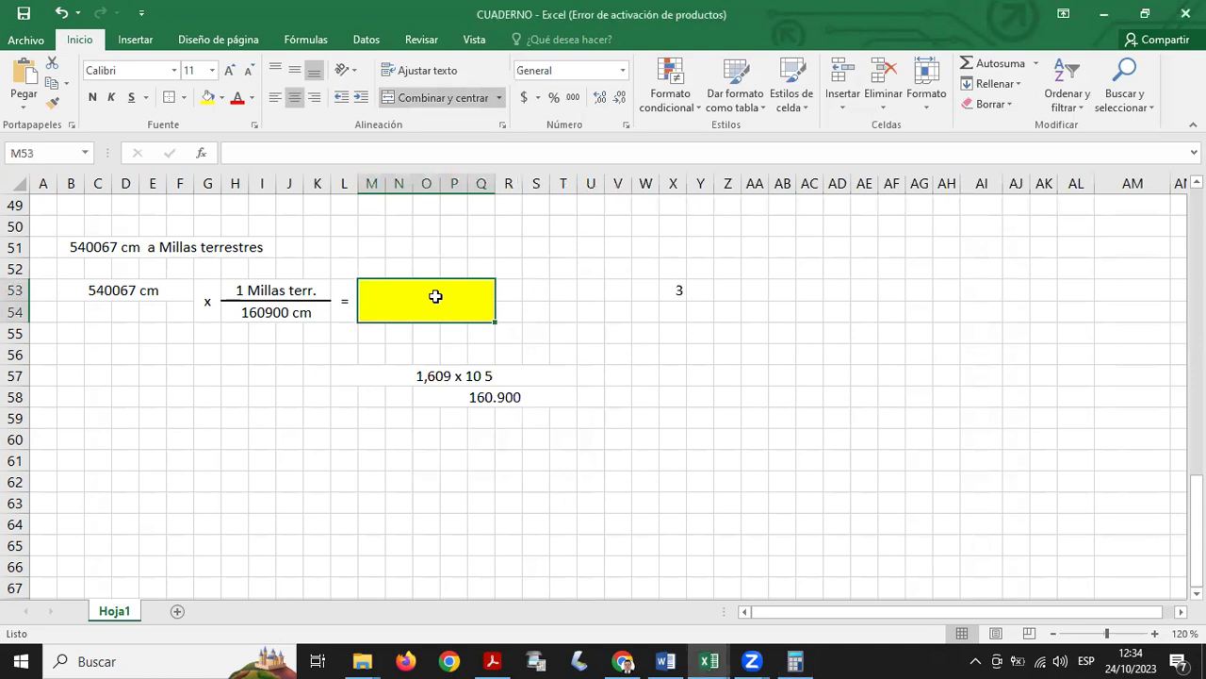
click(243, 152)
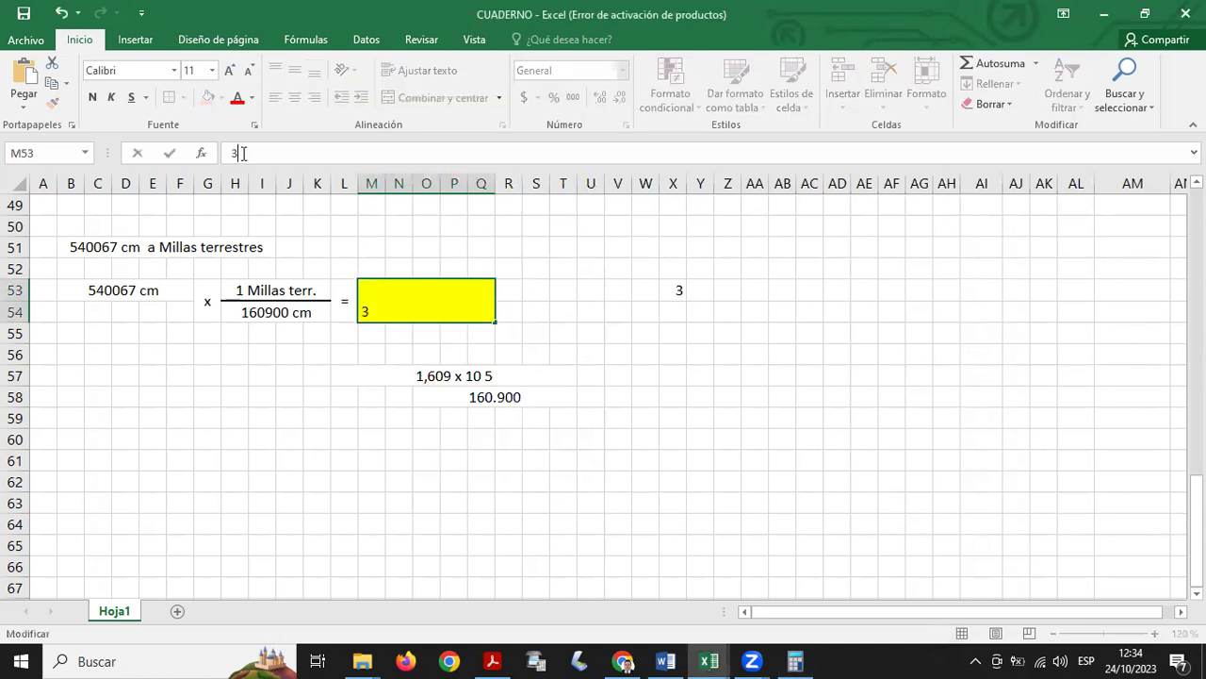
click(794, 661)
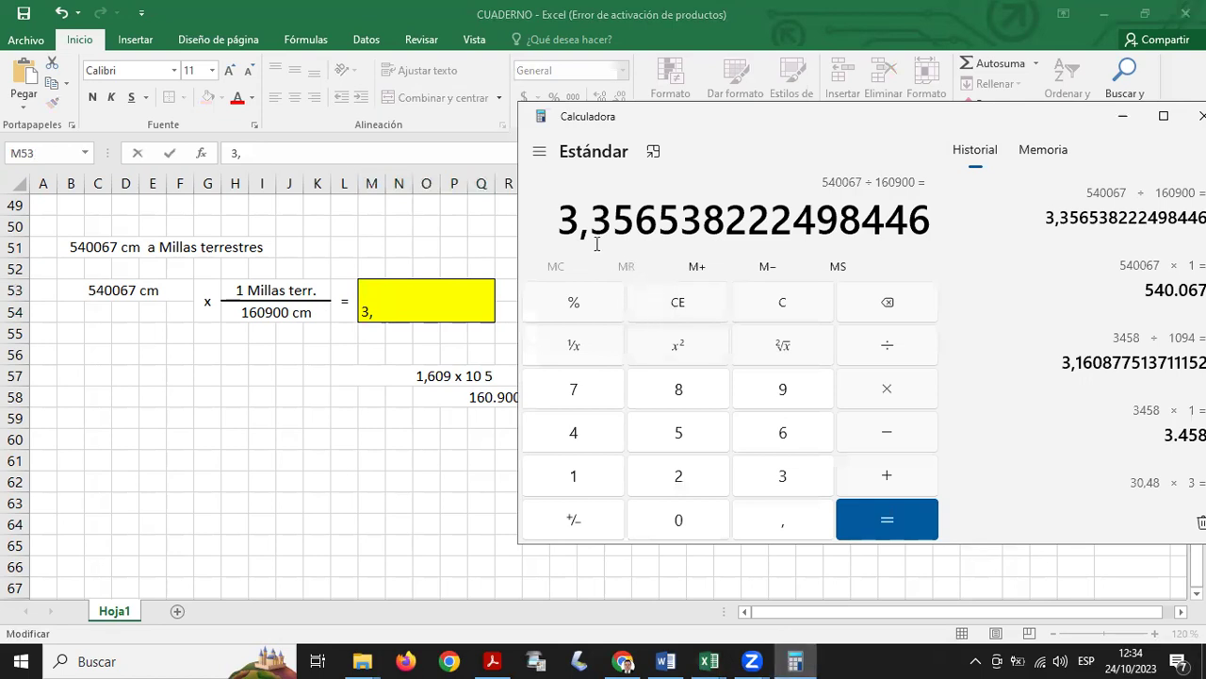
click(389, 309)
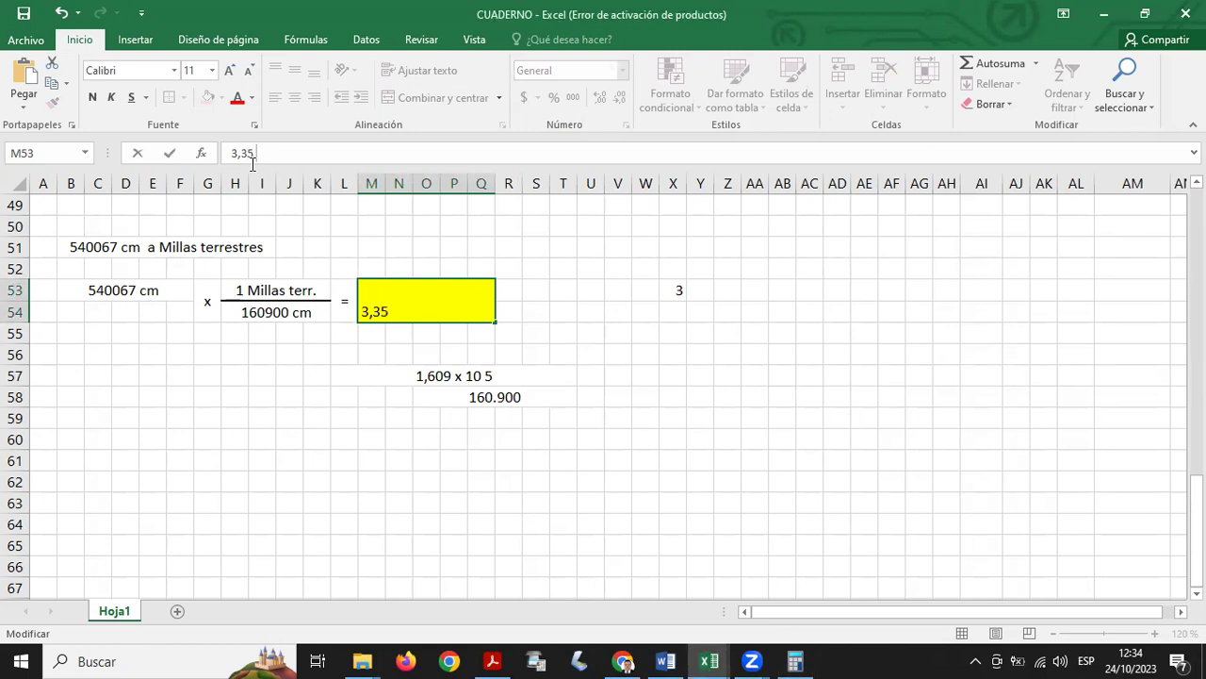
text(Millas terr.)
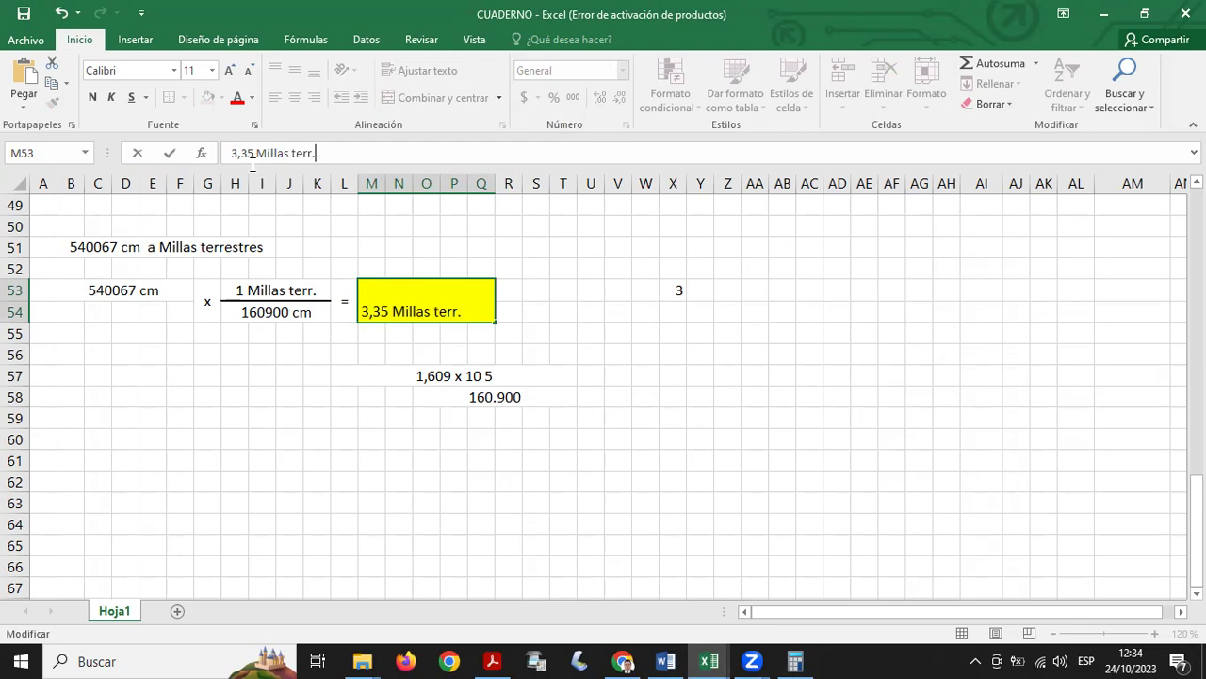
key(Return)
- Draw a diagonal line about 1,04 cm high and 0,93 cm wide striking out the cm unit of 540067 cm
click(178, 373)
click(153, 40)
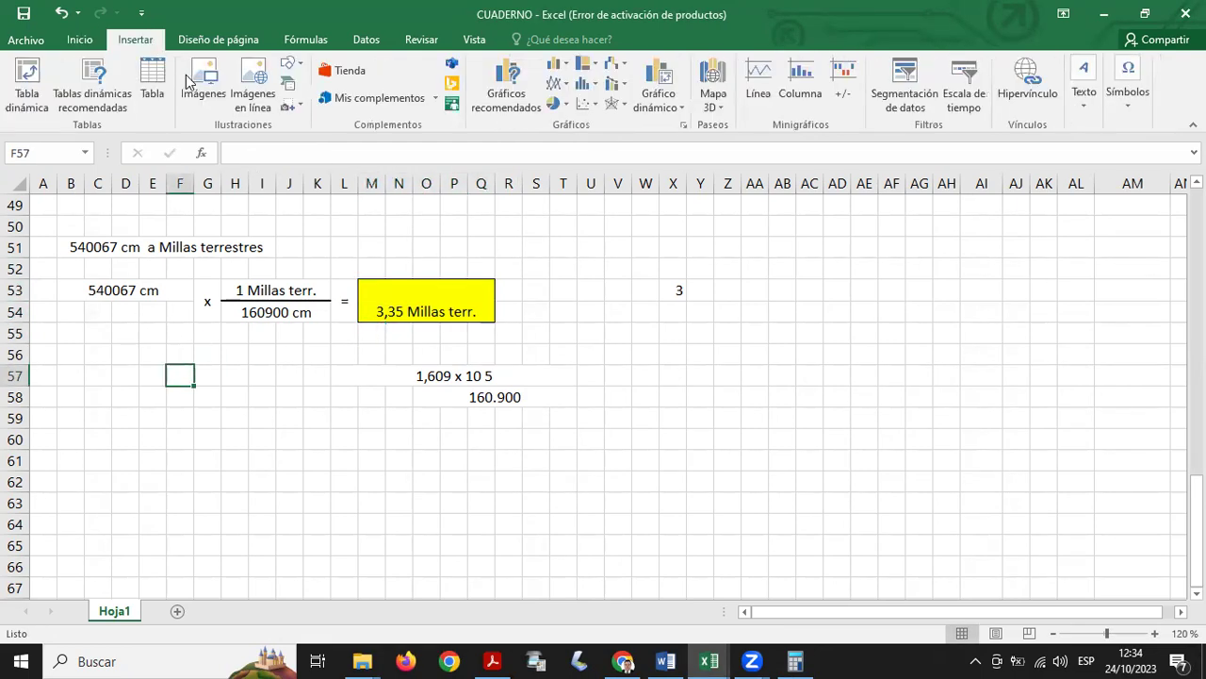
click(289, 63)
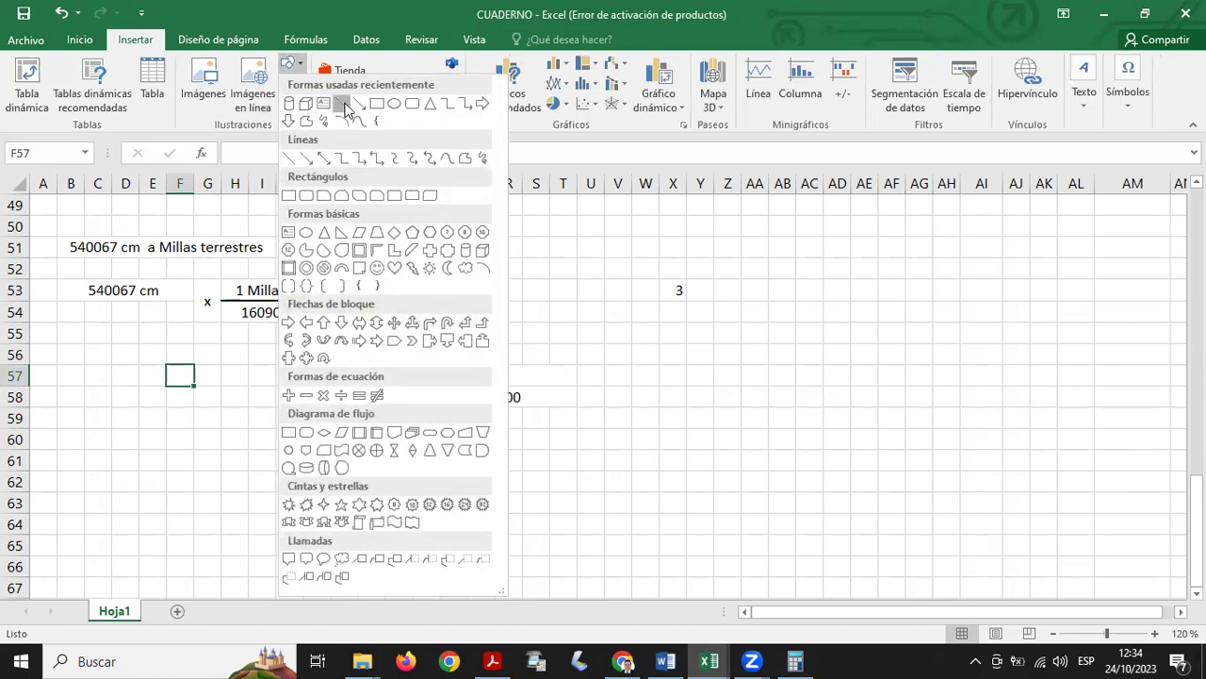
click(344, 106)
drag(127, 311, 165, 273)
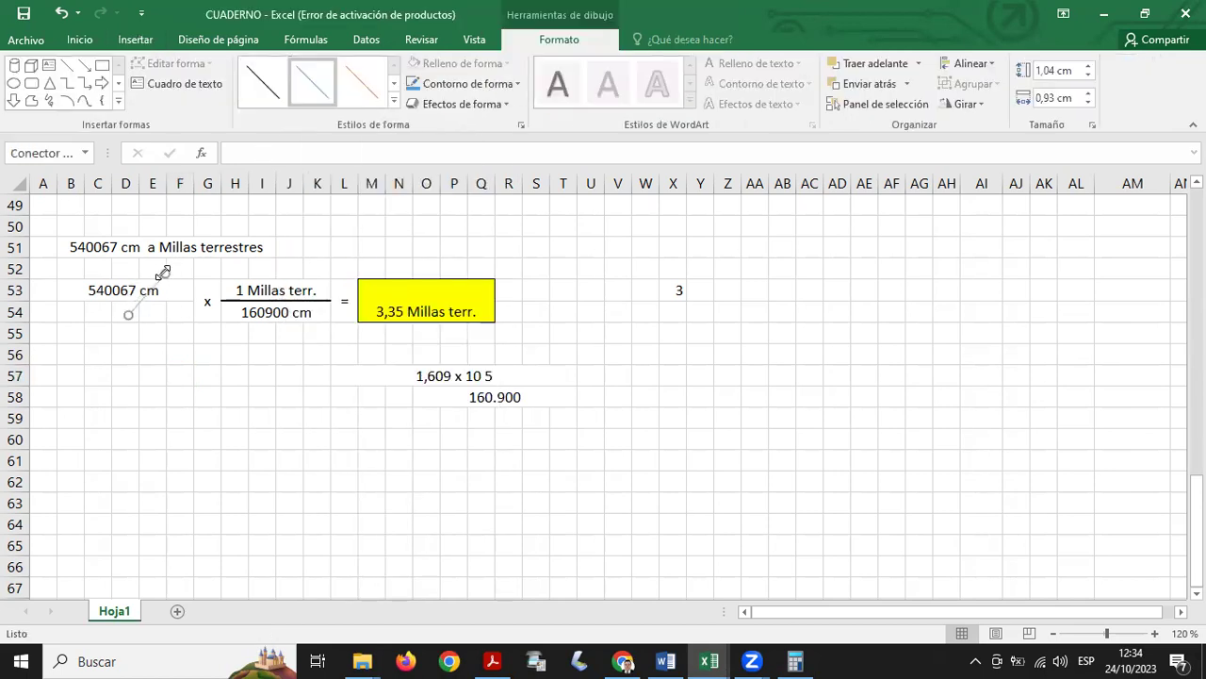
- Draw a diagonal line about 1,06 cm high and 0,53 cm wide striking out the cm unit in the fraction's denominator
click(67, 65)
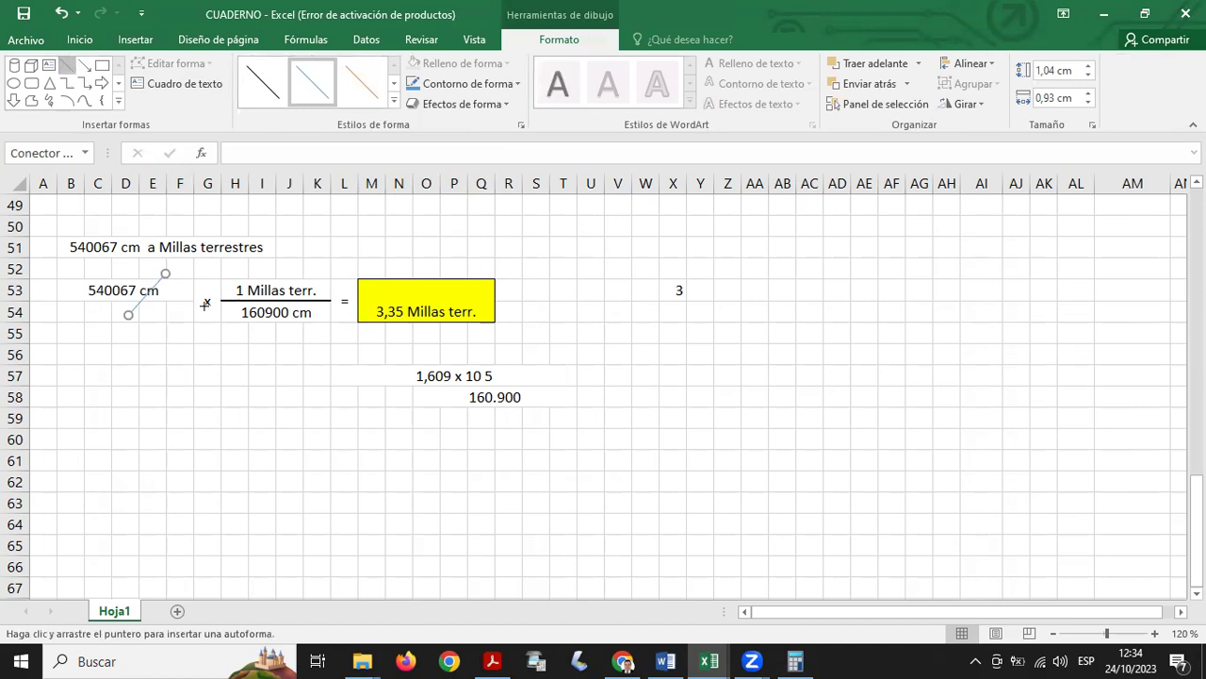
drag(285, 343, 308, 301)
click(306, 447)
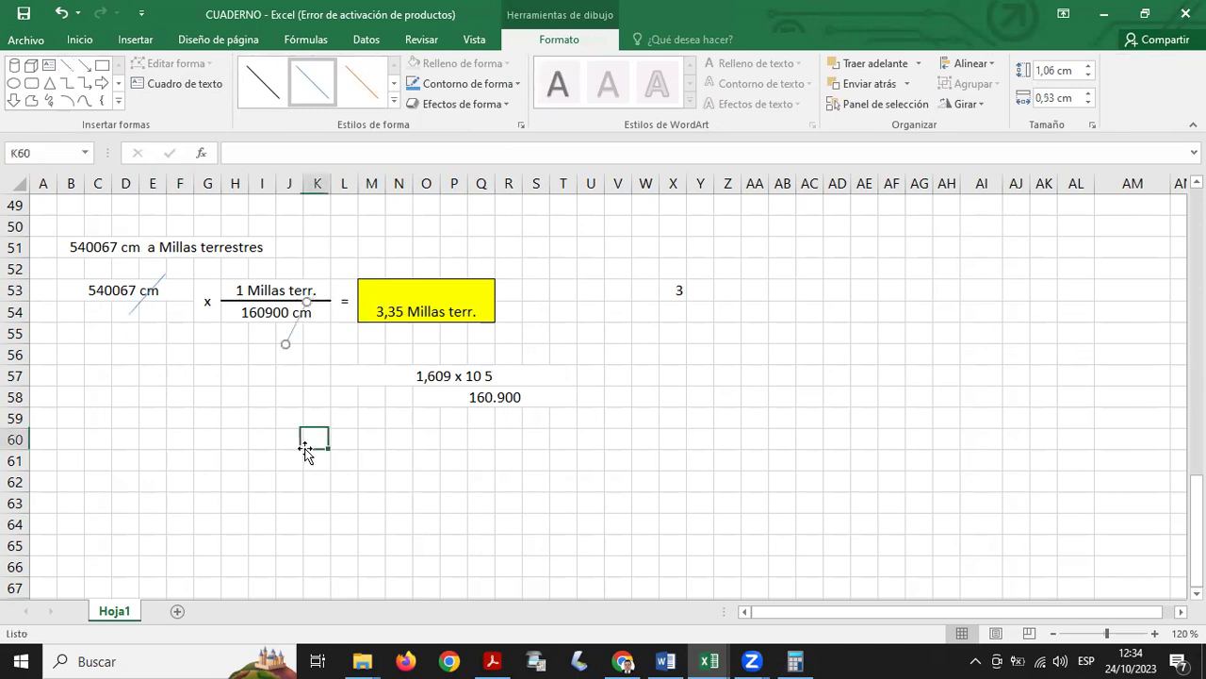
click(300, 292)
- Make the text in the yellow result cell bold and set its font size to 16
click(401, 309)
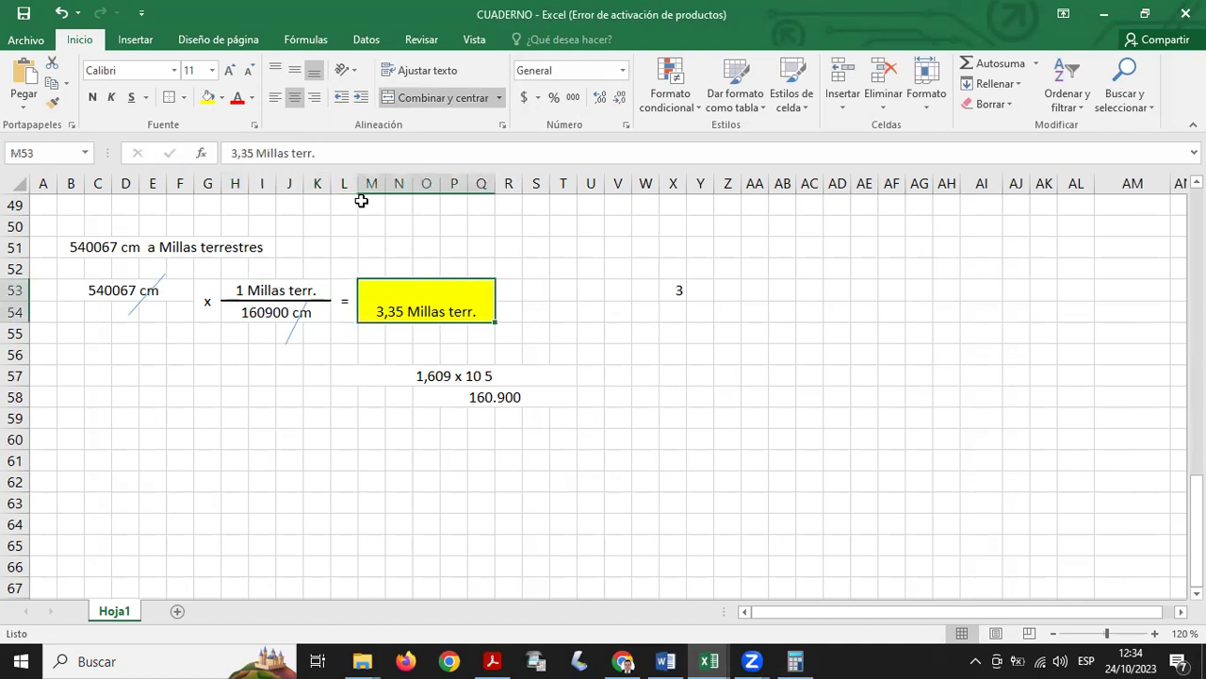
click(92, 97)
click(212, 70)
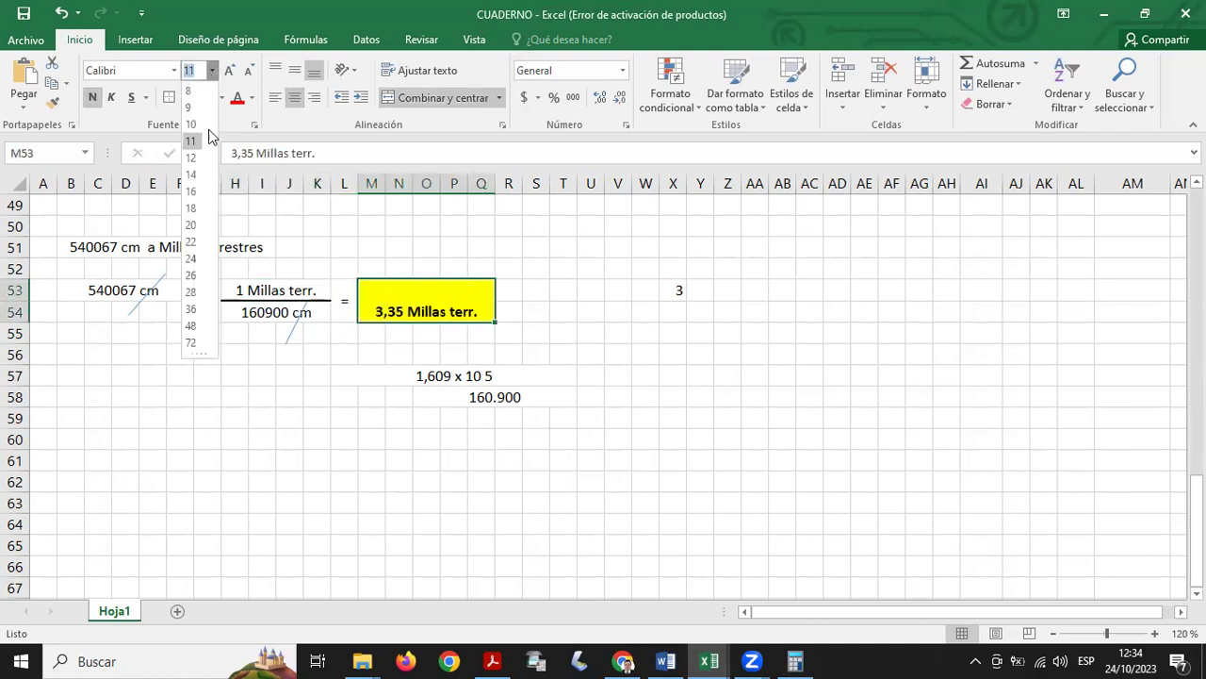
click(191, 191)
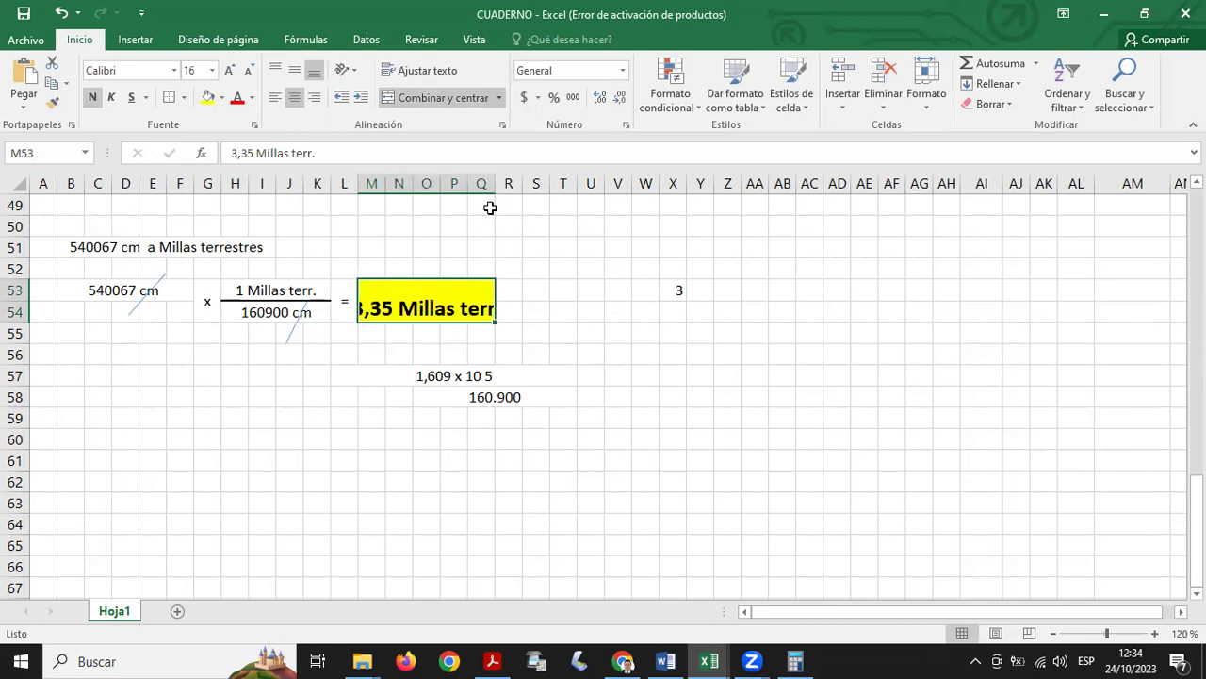
- Widen the yellow result box by merging and centring it across M53:S54
click(545, 337)
drag(360, 307, 529, 298)
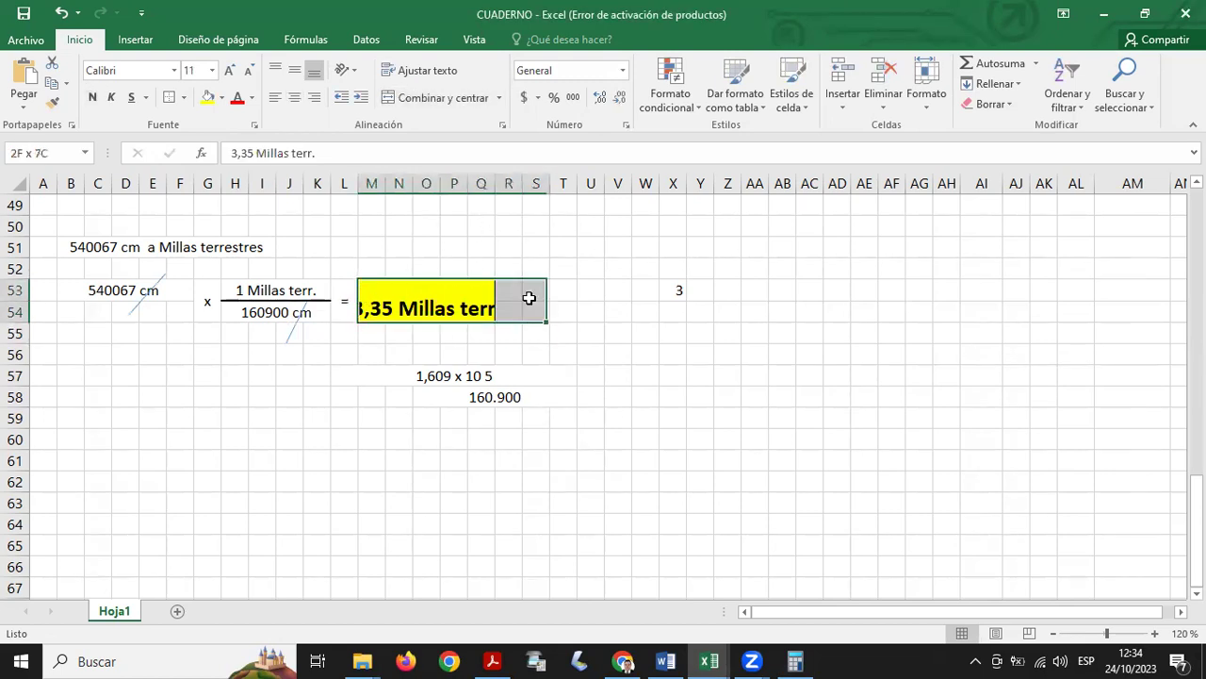
click(419, 93)
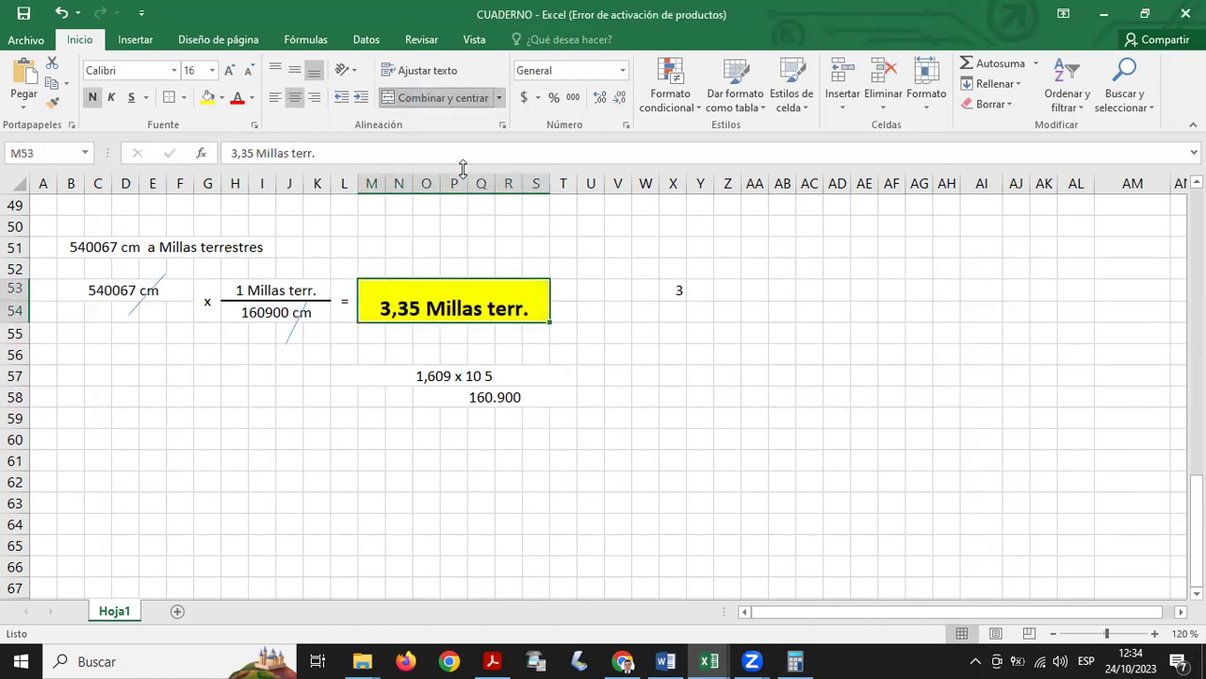
click(614, 311)
click(438, 306)
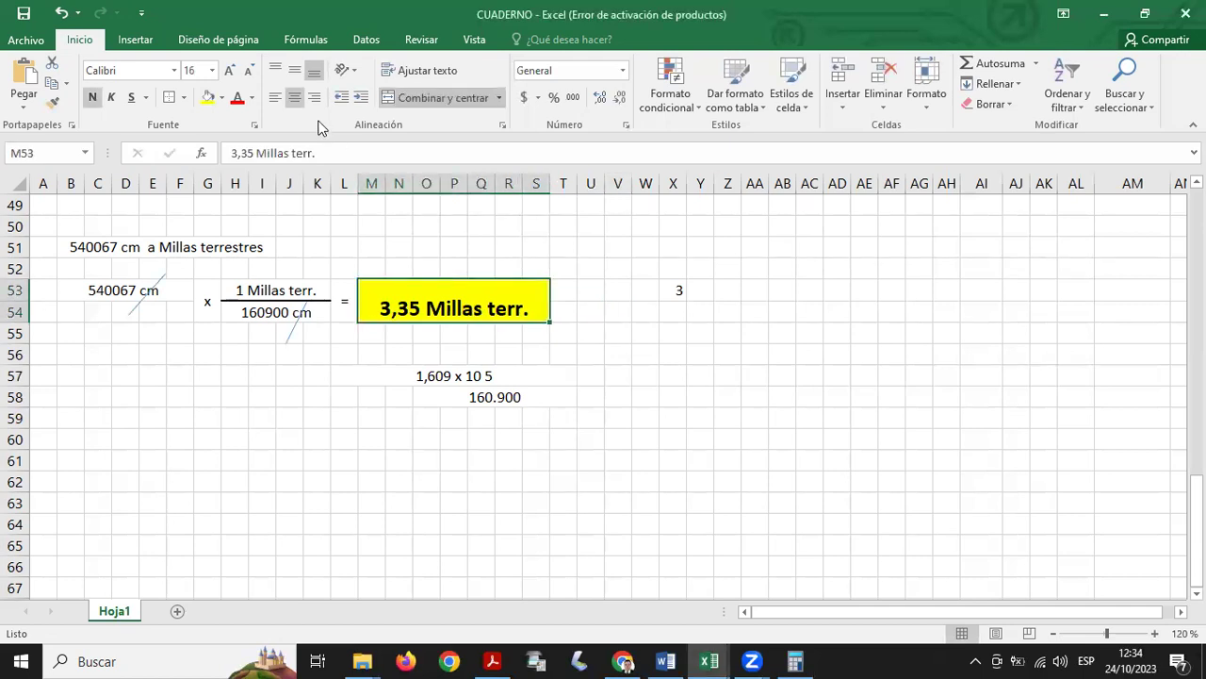
- Centre the 3,35 Millas terr. text vertically in the yellow result cell
click(300, 76)
click(600, 328)
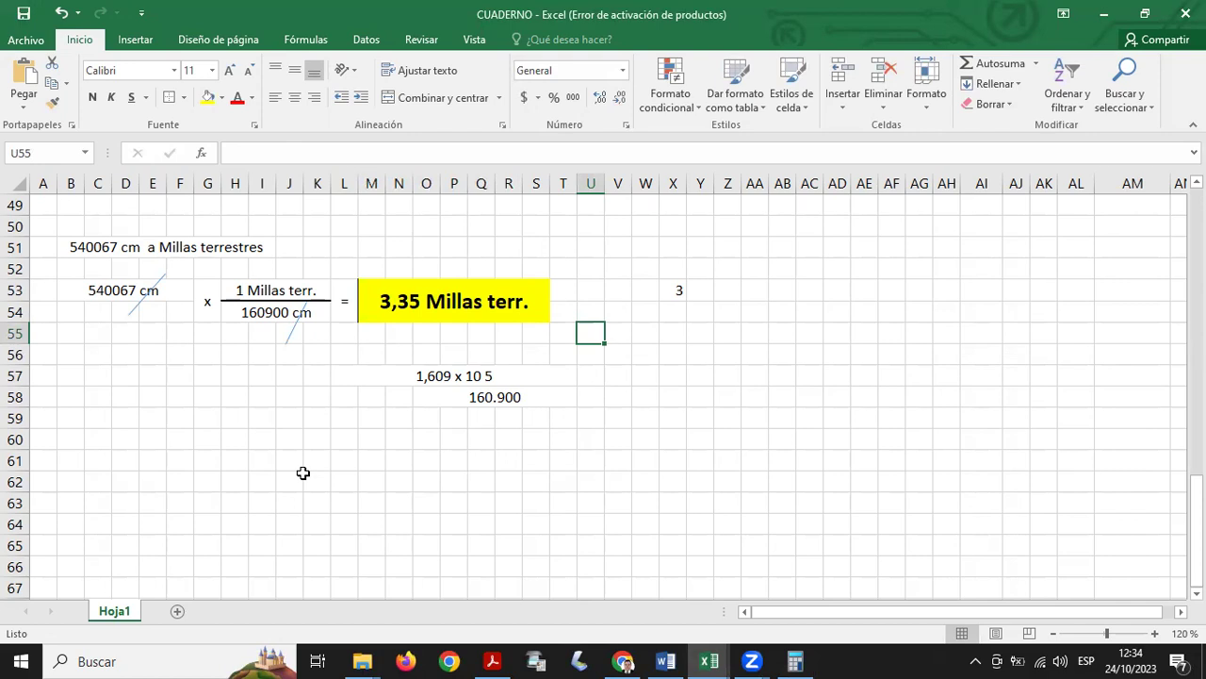
- Enter the next exercise's heading "8907 m2 Yd 2" in cell C61
scroll(302, 472, up, 5)
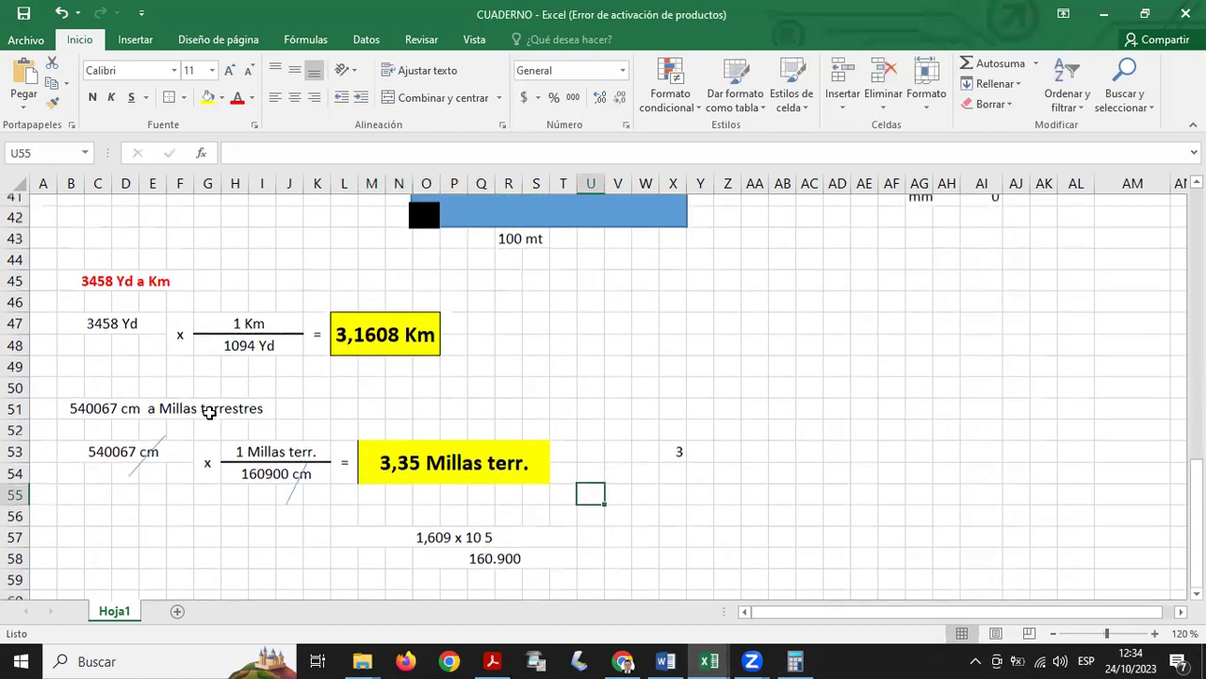
scroll(209, 413, up, 3)
scroll(162, 366, down, 6)
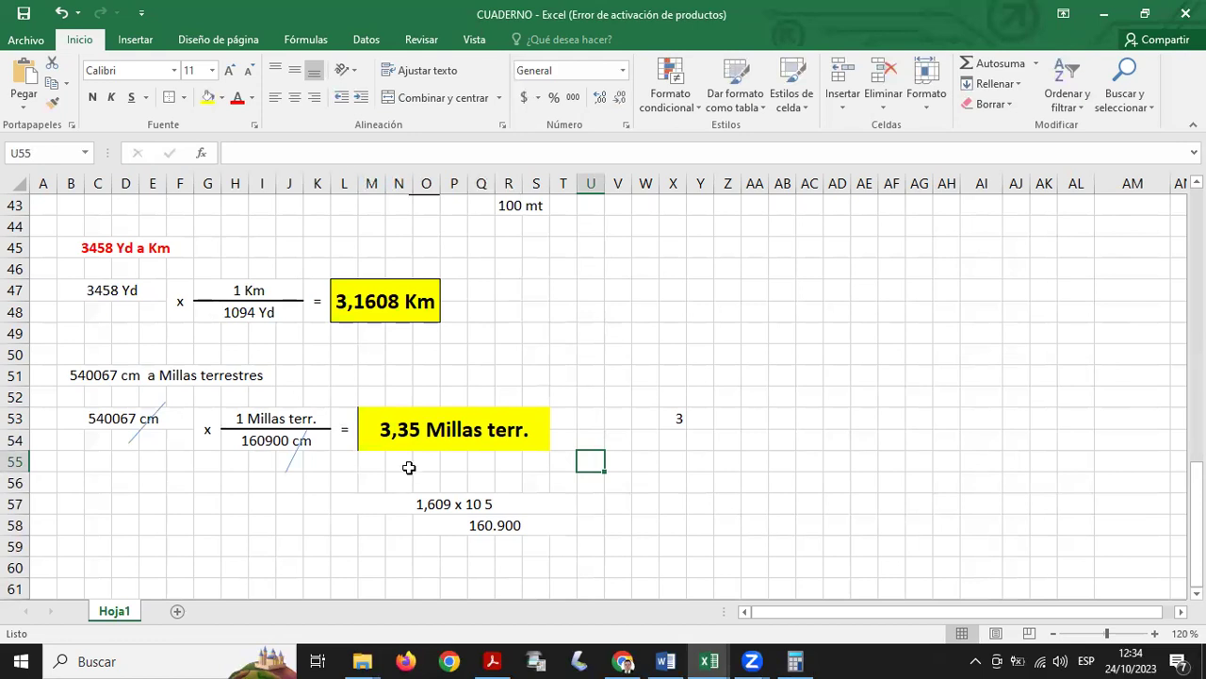
scroll(471, 453, down, 3)
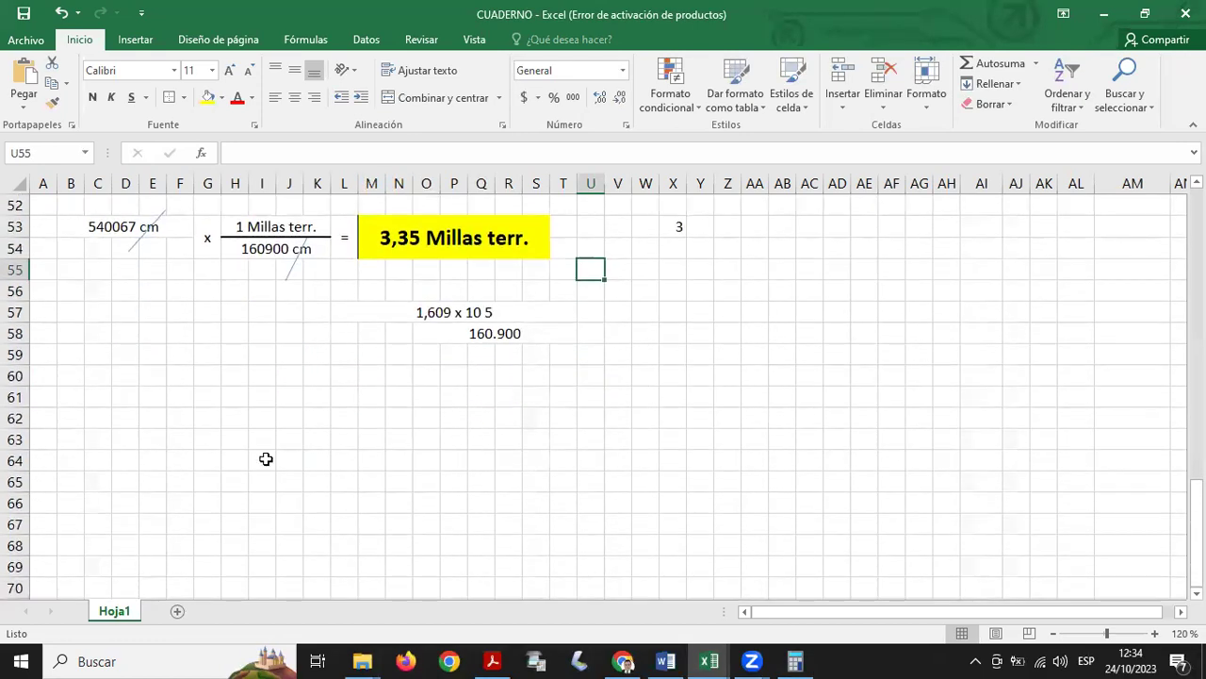
click(101, 397)
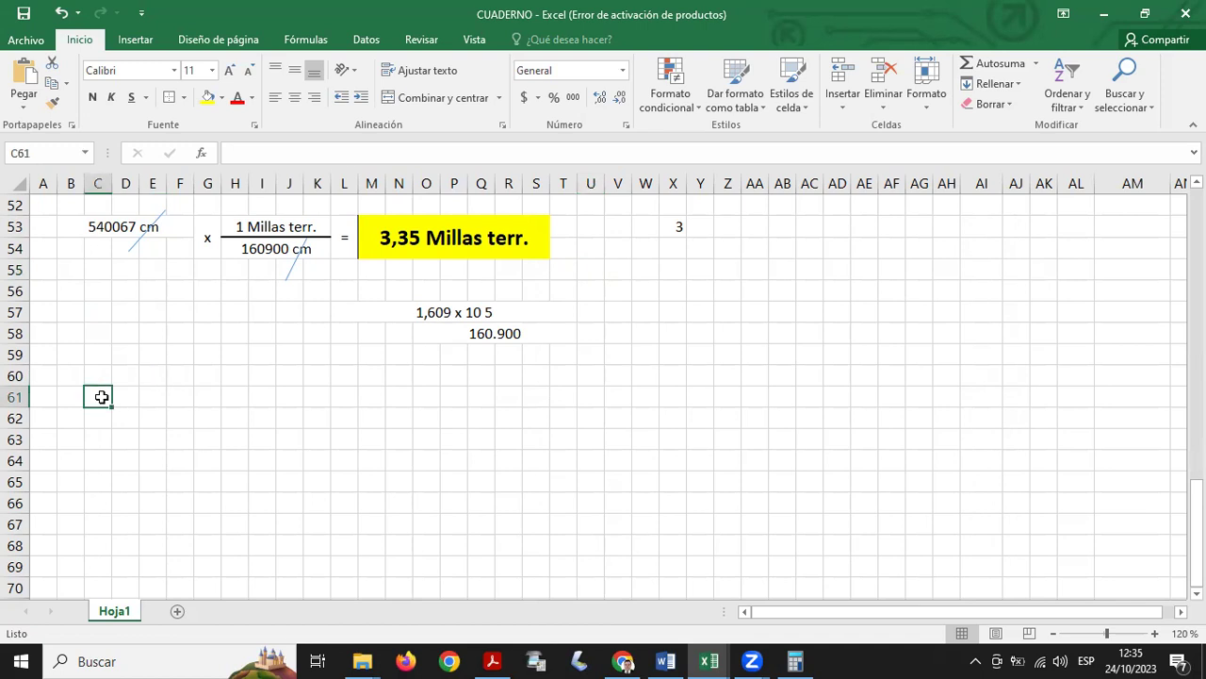
text(8907)
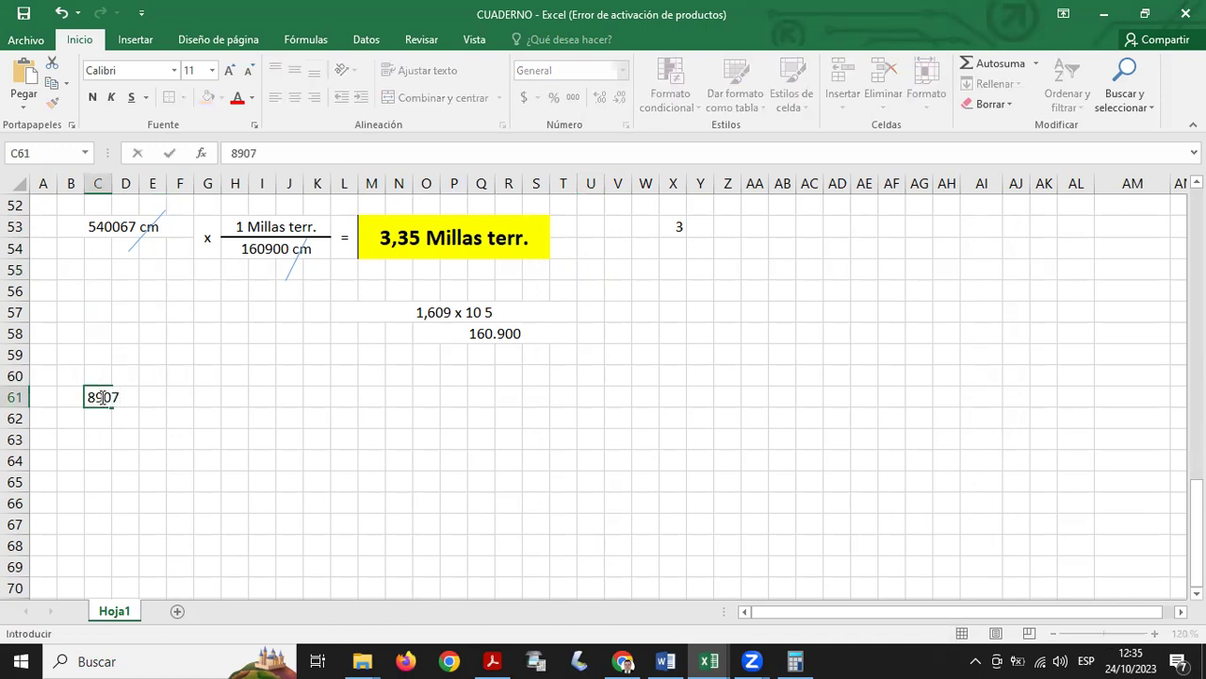
text( m2  Yd 2)
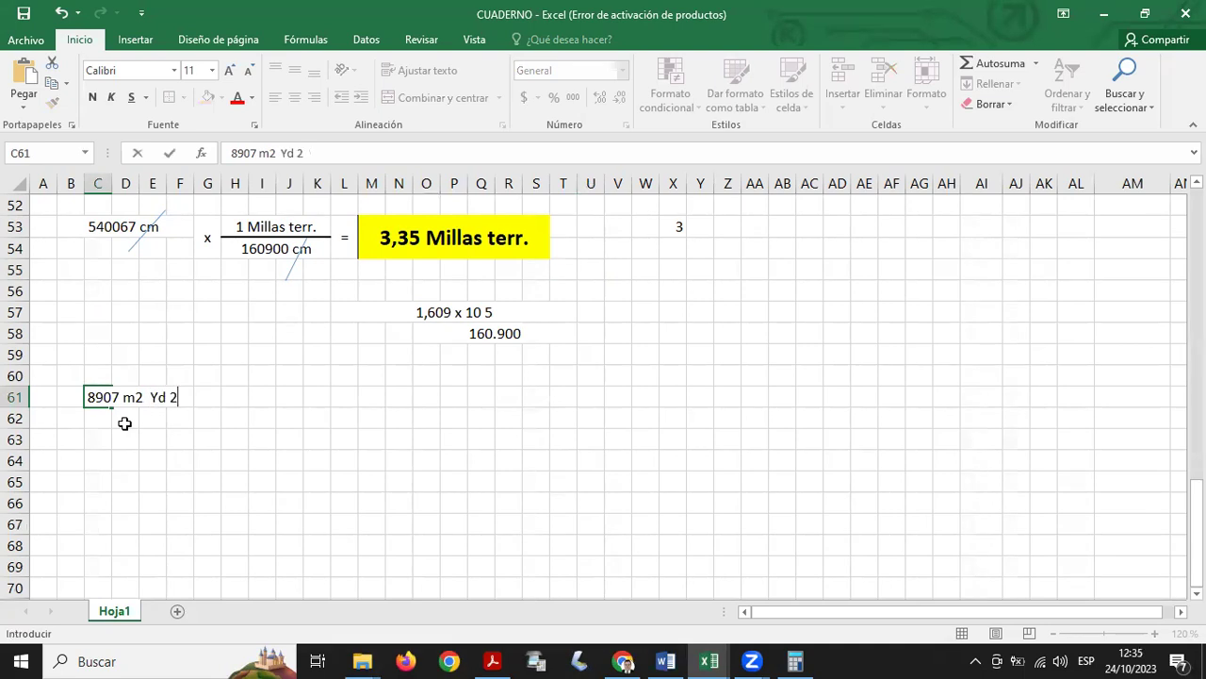
click(200, 461)
- Merge and centre the heading across C61:F61 and make its text red and bold
drag(96, 394, 187, 397)
click(424, 98)
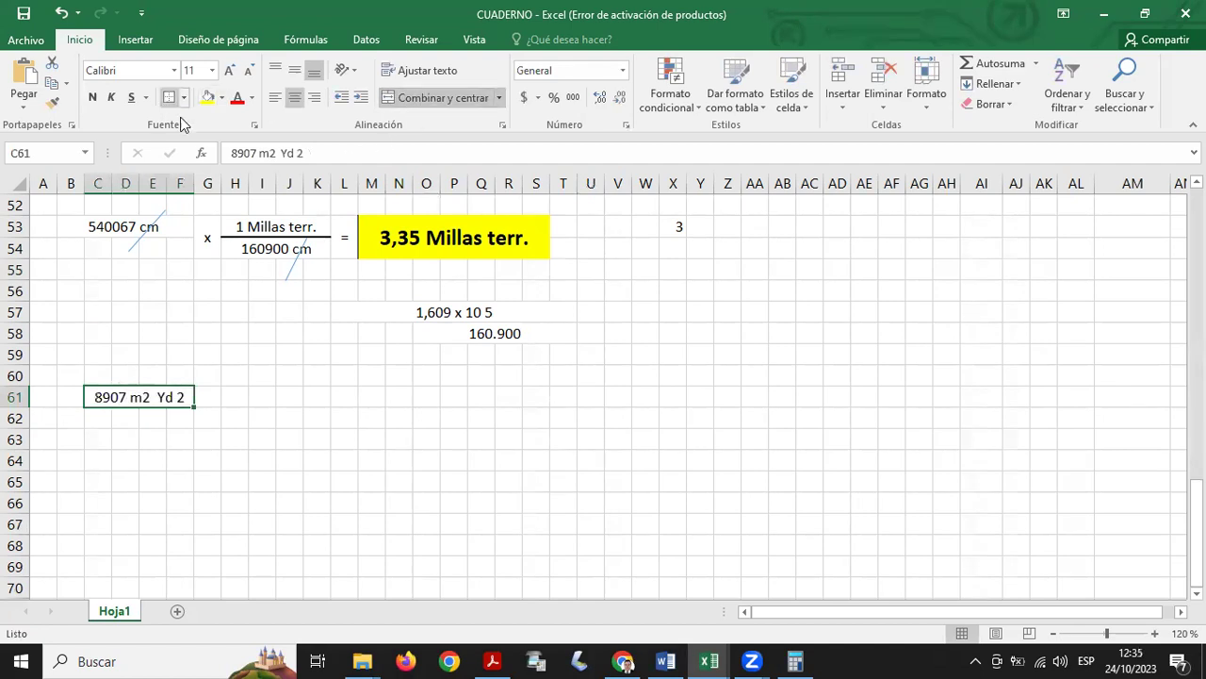
click(236, 97)
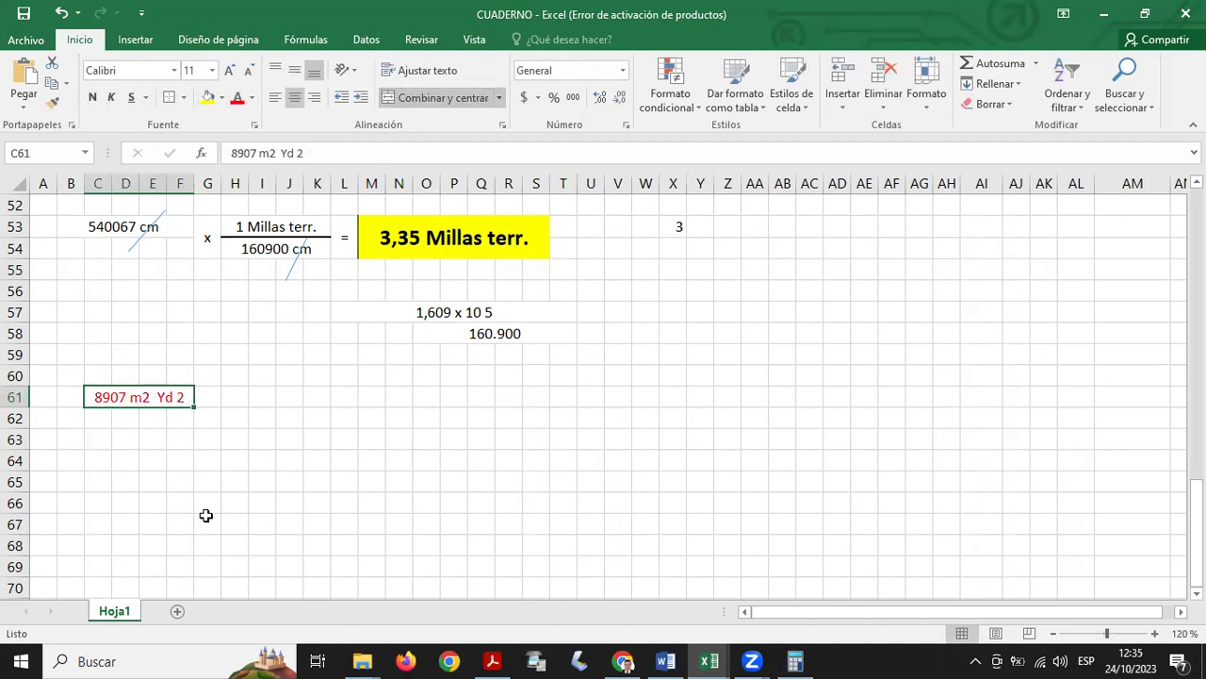
click(91, 97)
click(176, 519)
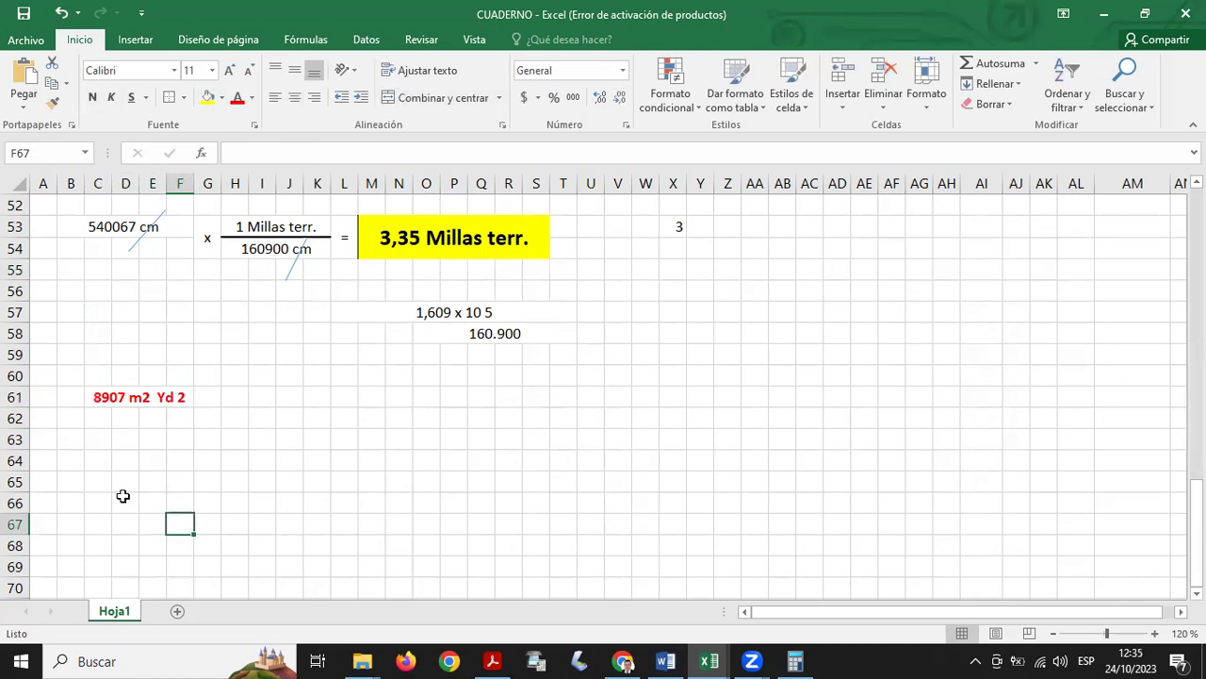
- Merge and centre C63:F63 and enter "8907 m2" in it as the starting quantity
click(94, 442)
drag(97, 438, 181, 438)
click(428, 97)
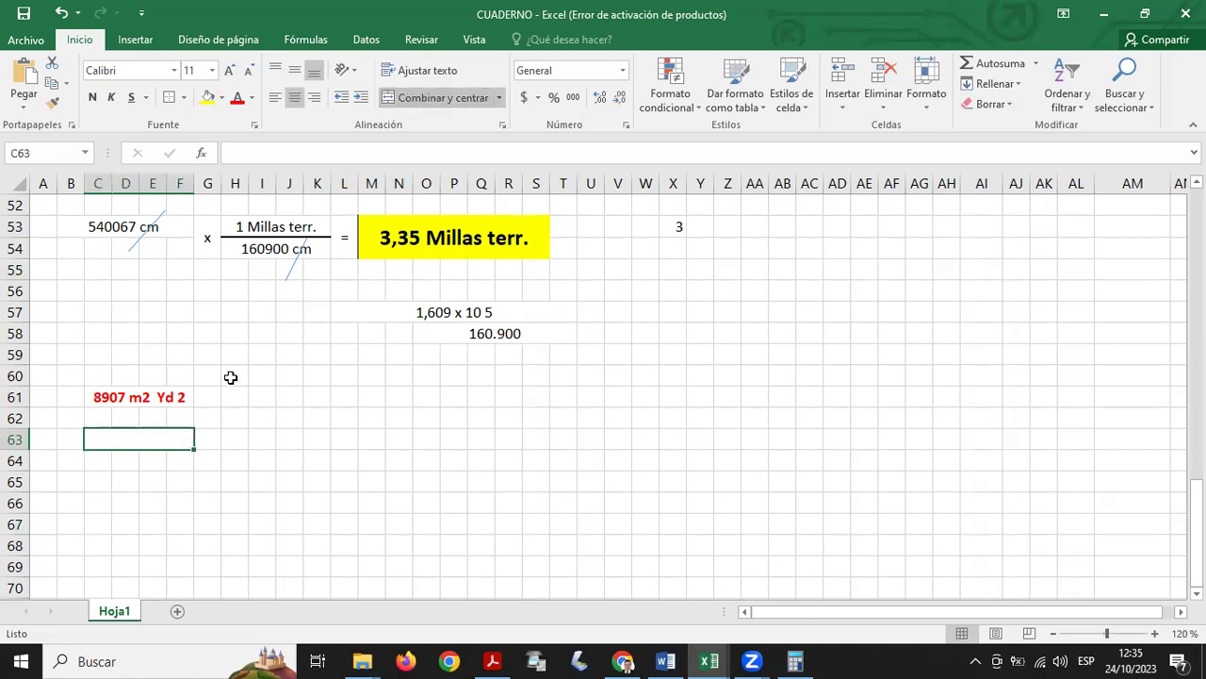
text(8)
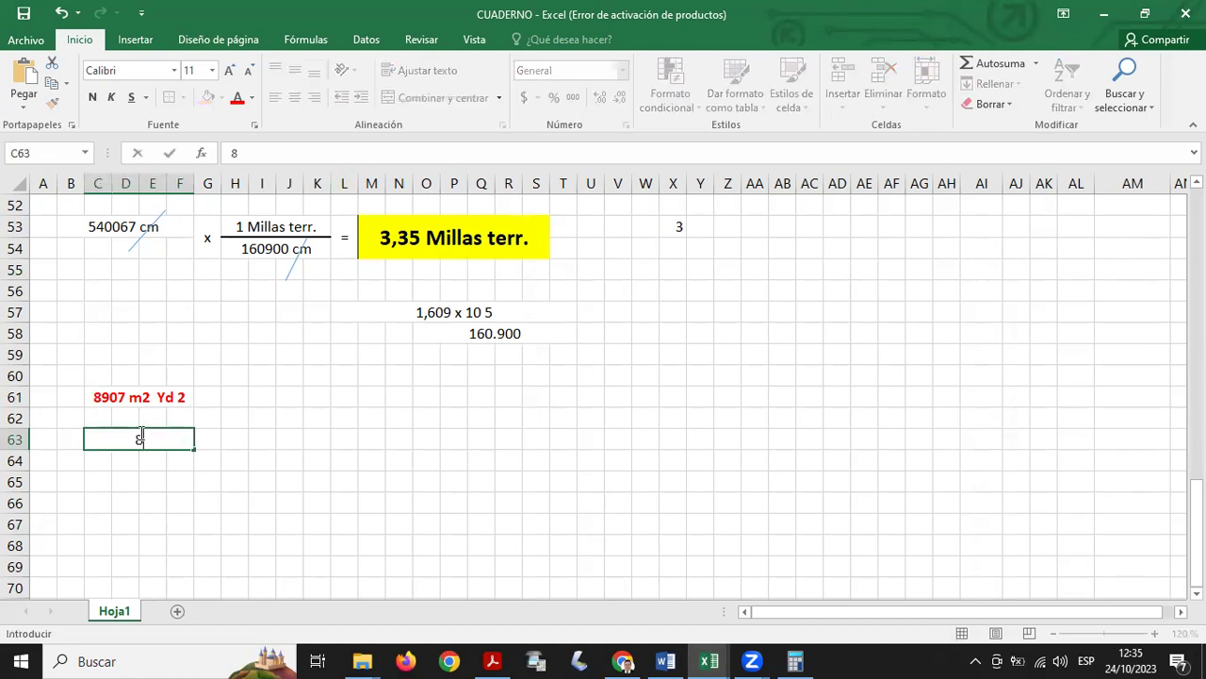
text(907 m2)
click(165, 486)
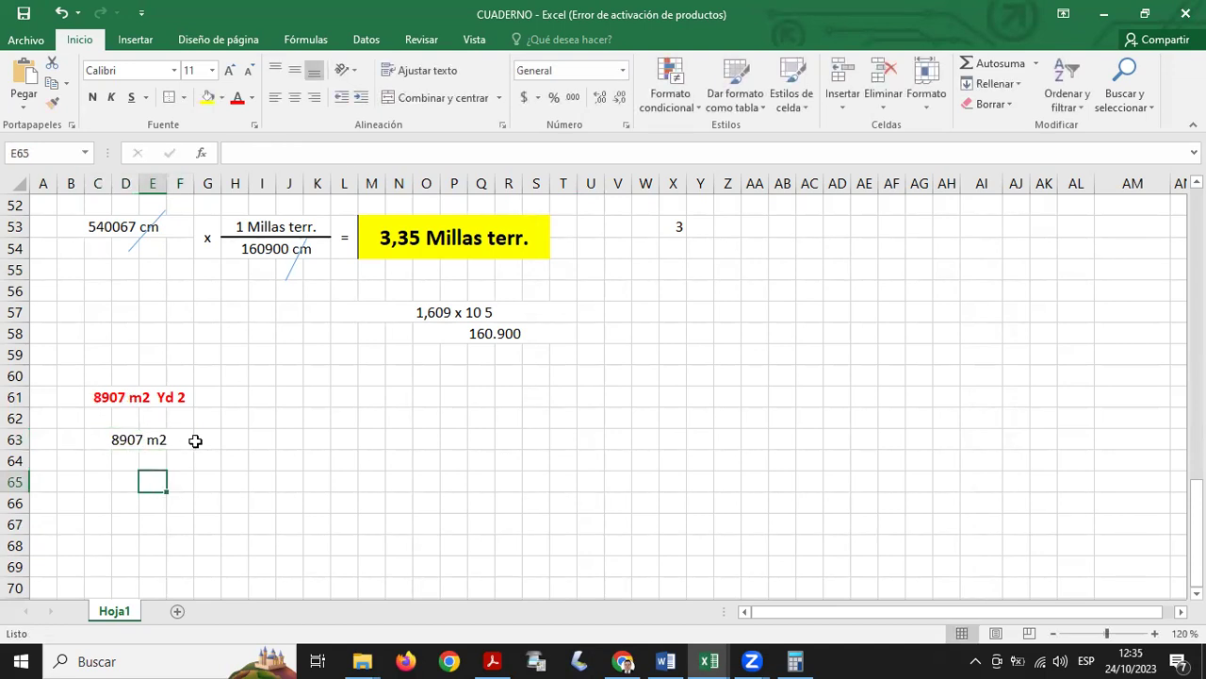
- Merge G63:G64 with its content centred both ways and enter the multiplication sign "x"
drag(185, 439, 206, 460)
click(418, 97)
click(295, 70)
text(x)
key(Return)
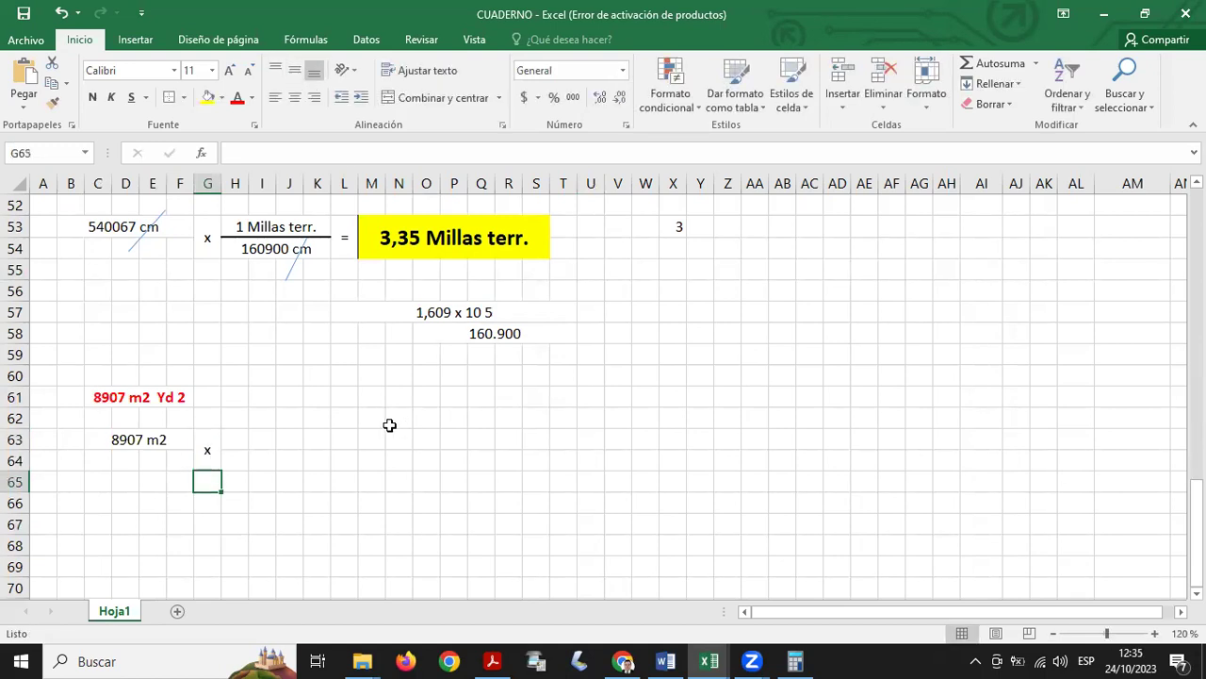
- Build an empty fraction by merging H63:K63 with a thick bottom border and merging H64:K64 beneath it
drag(240, 439, 316, 436)
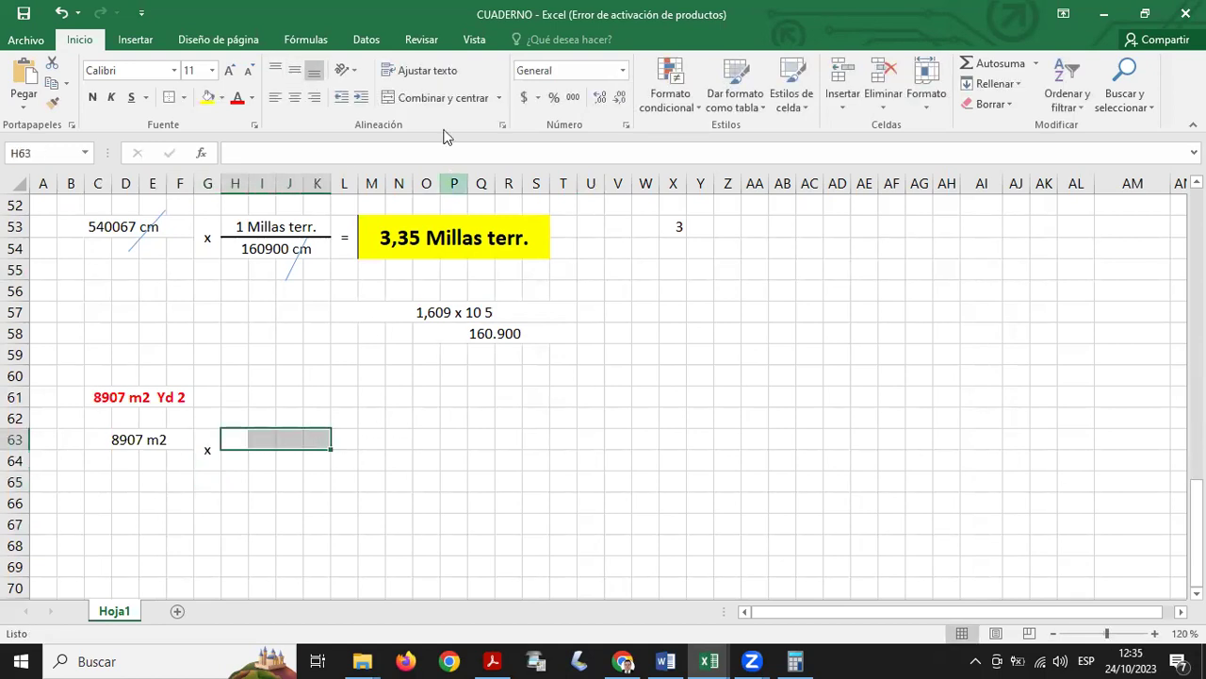
click(441, 97)
click(187, 98)
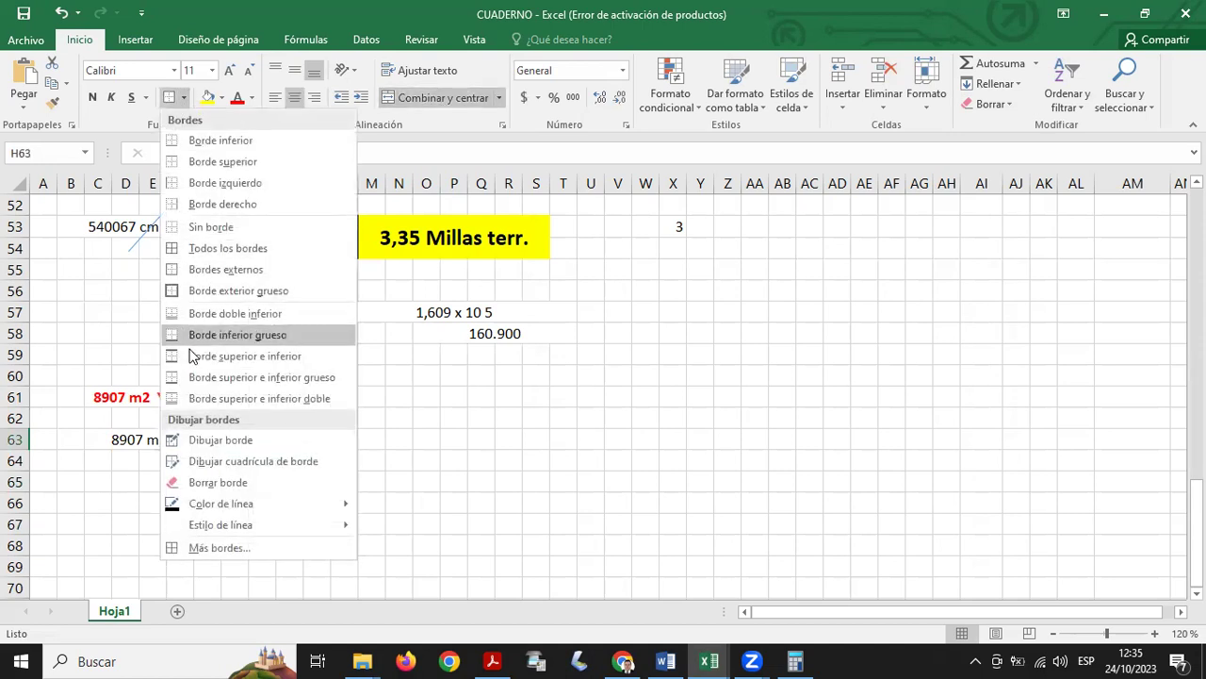
click(202, 335)
drag(235, 460, 325, 460)
click(434, 97)
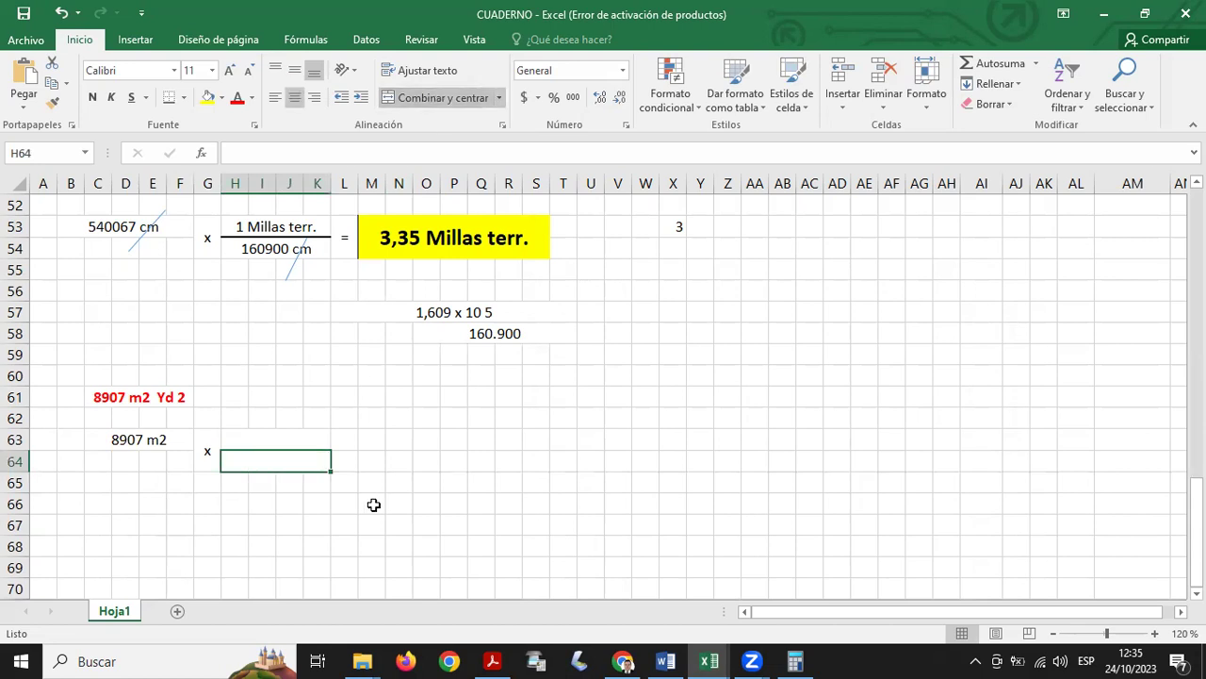
click(372, 504)
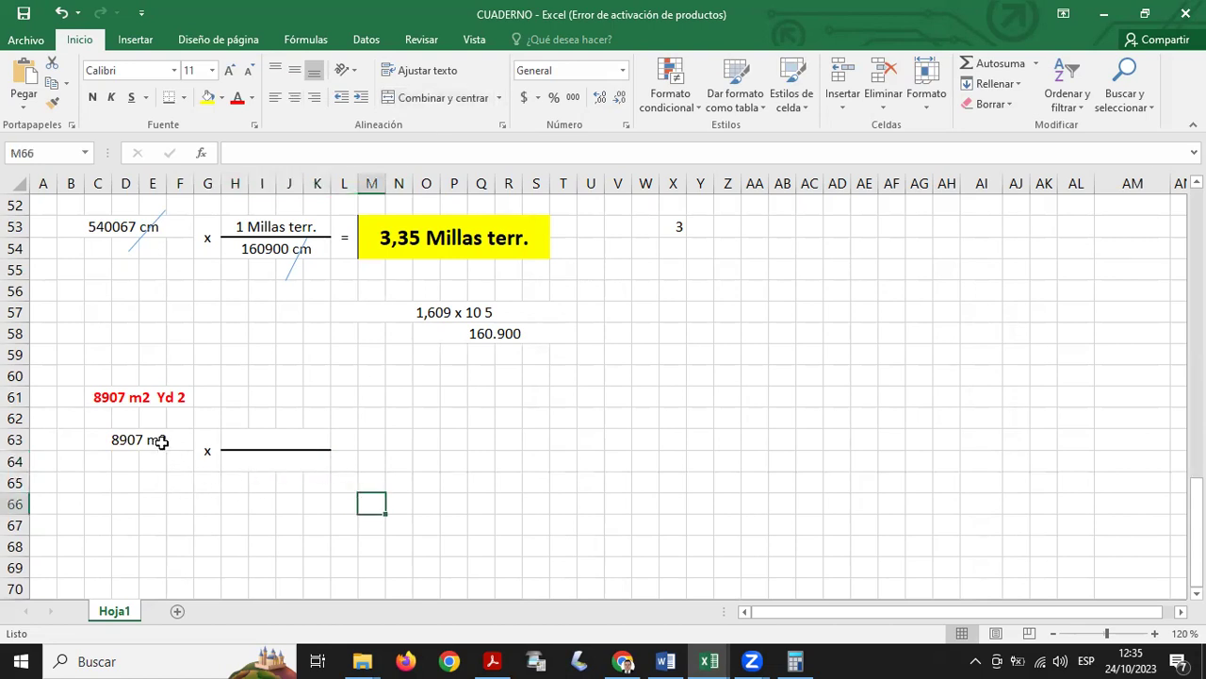
- Enter the unit m2 in the fraction's denominator and Yd2 in its numerator
click(282, 464)
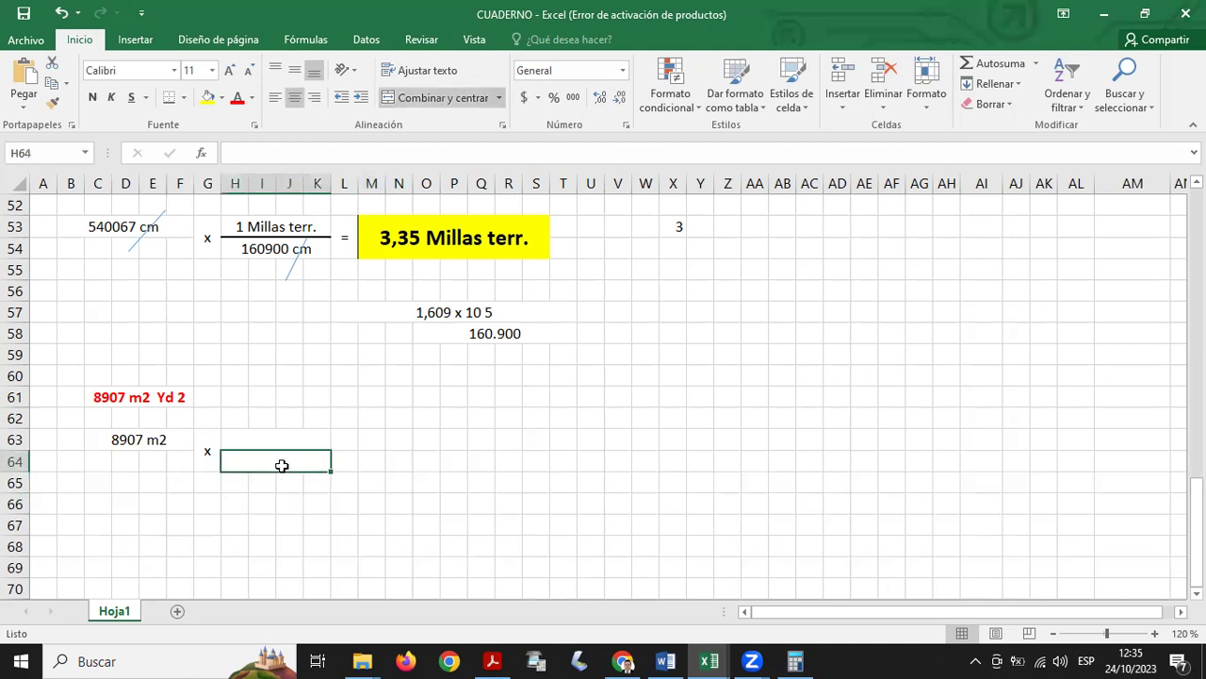
click(354, 148)
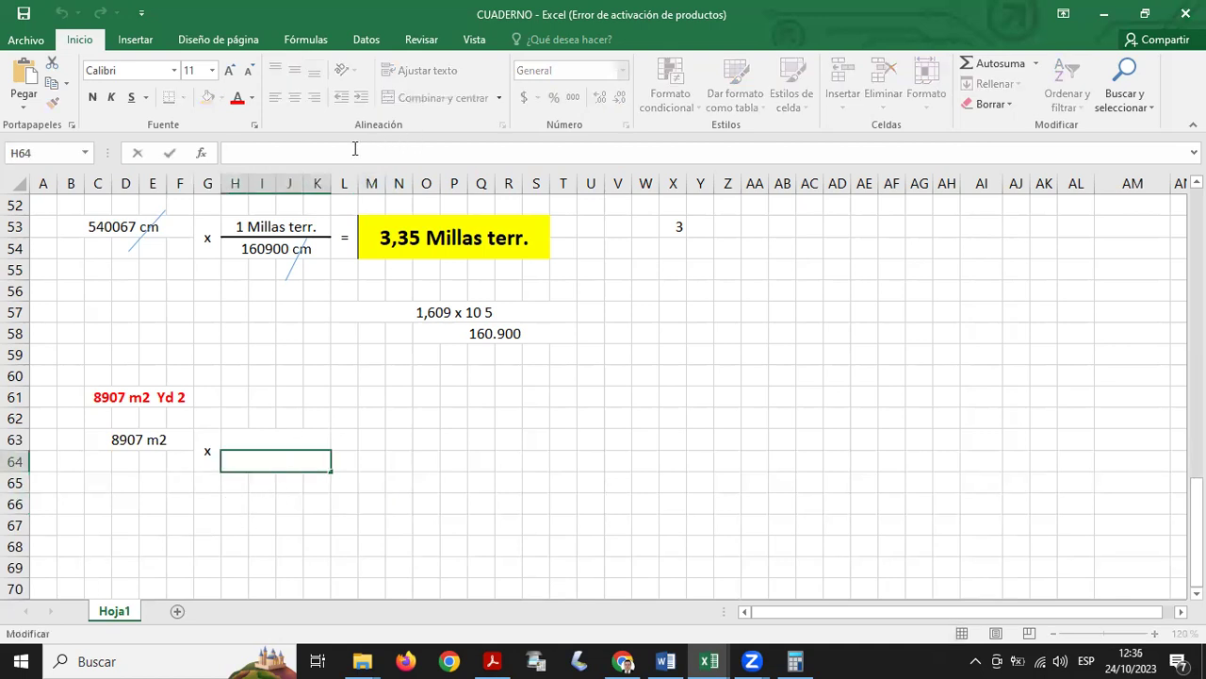
text(m2)
key(Return)
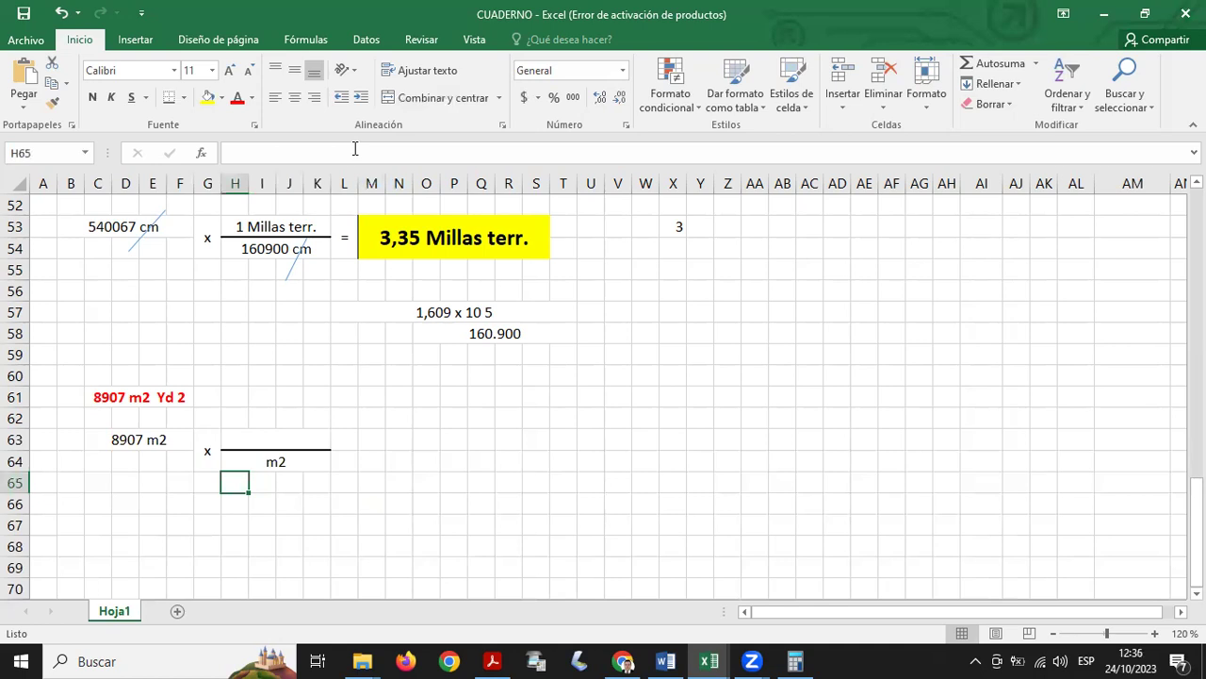
click(307, 441)
click(290, 151)
text(Yd2)
key(Return)
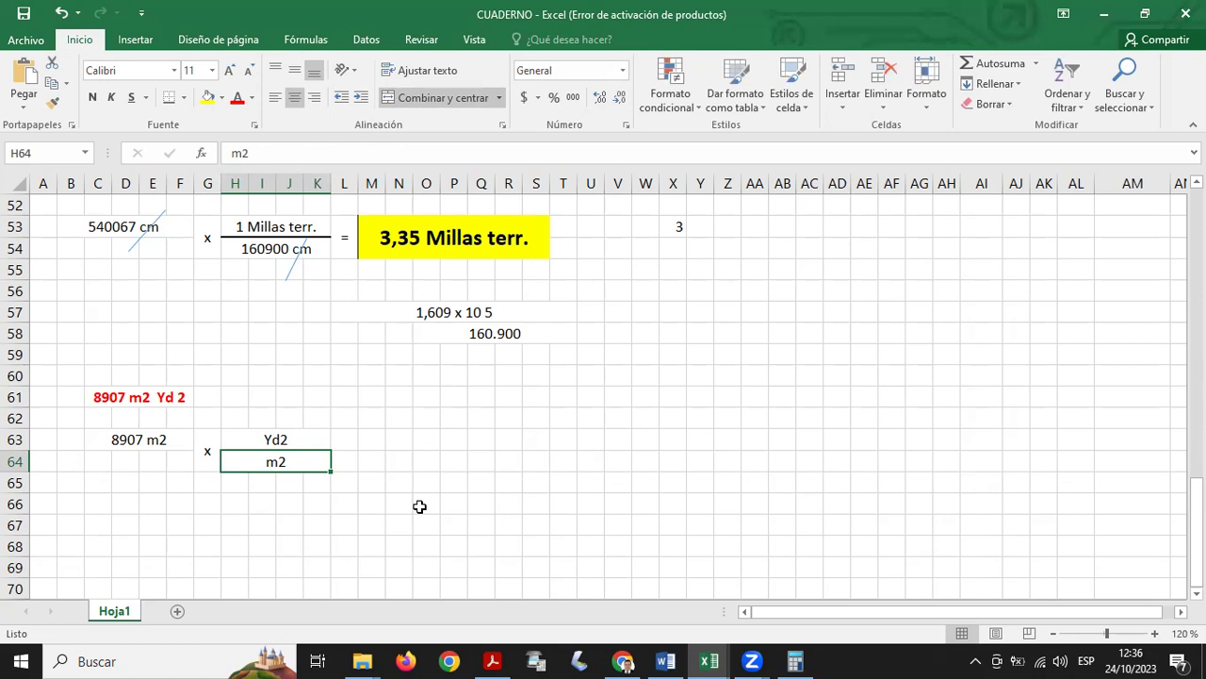
- Switch to the conversion tables PDF, look up the metre conversion factors under M on page 7, and return to the CUADERNO workbook
click(493, 661)
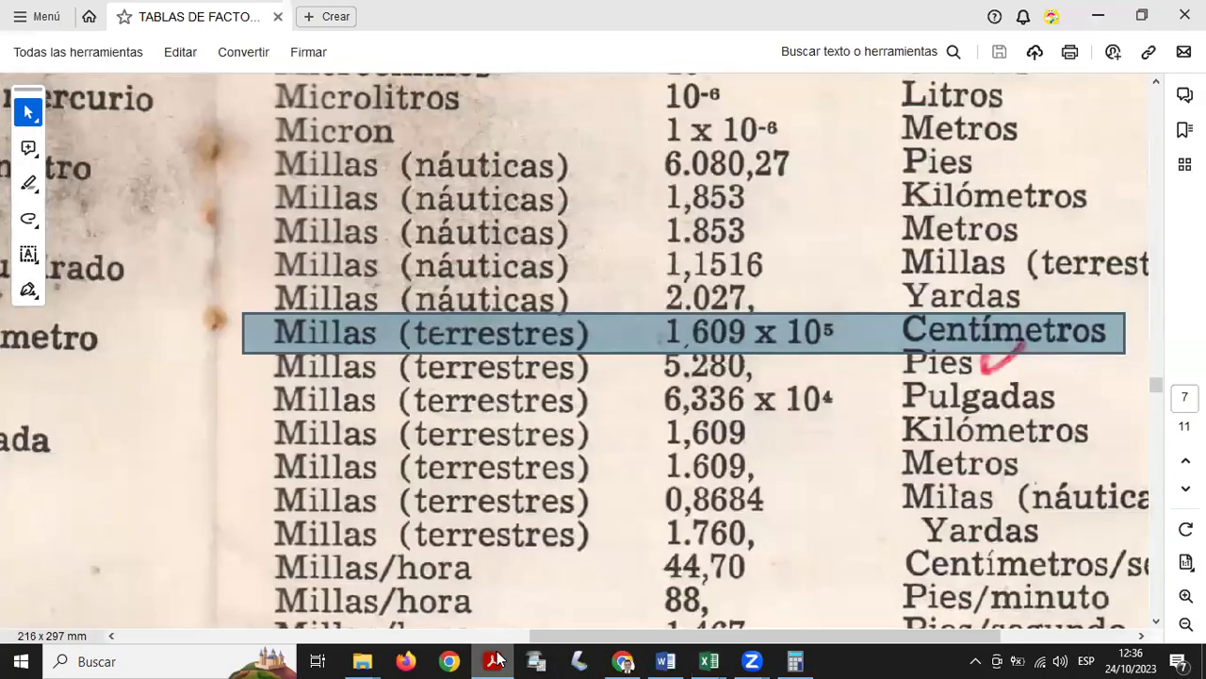
click(794, 283)
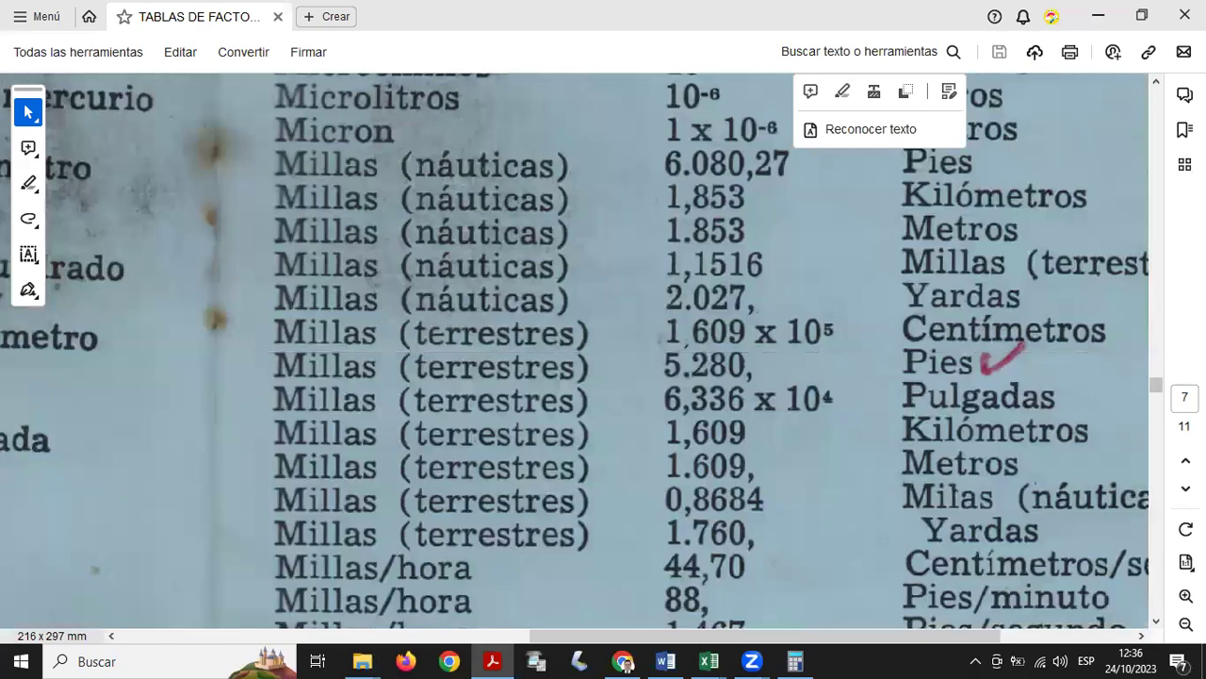
key(Escape)
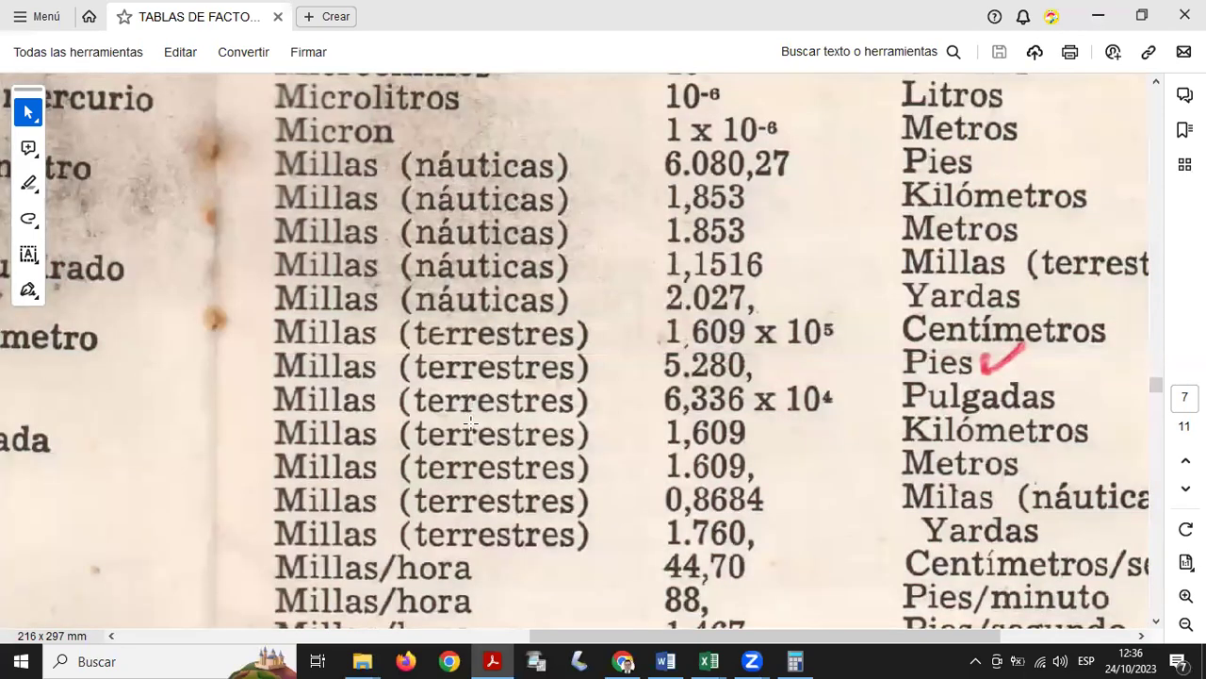
drag(648, 637, 218, 650)
scroll(341, 344, up, 6)
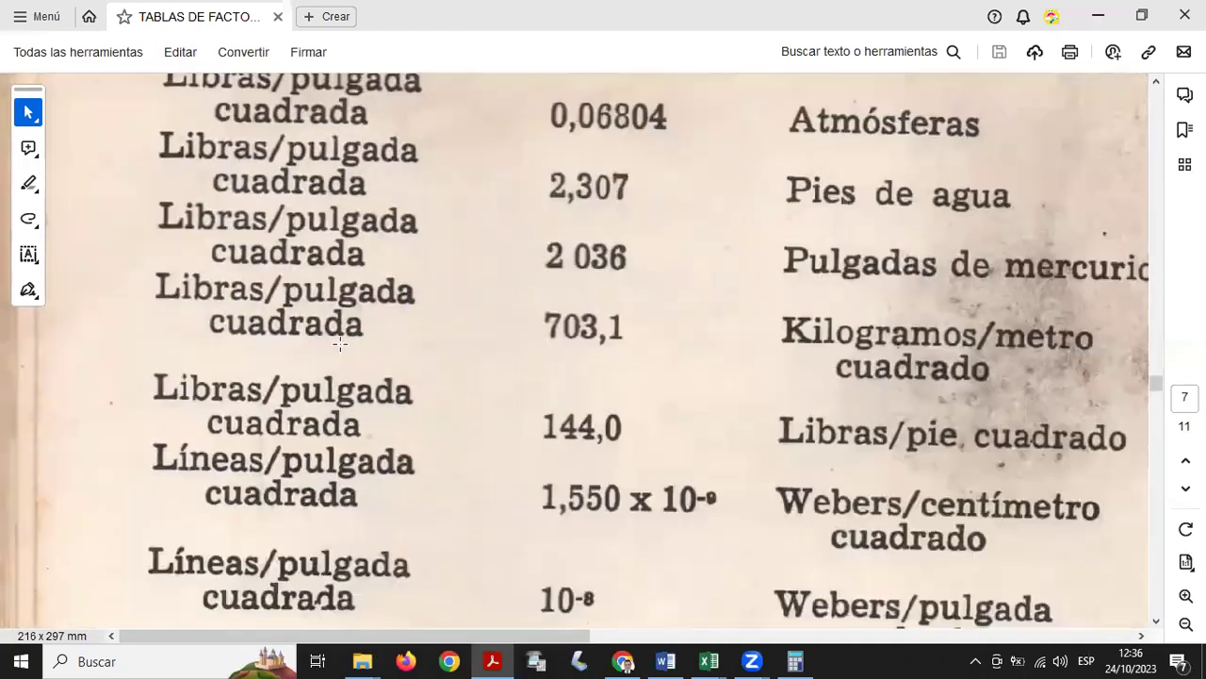
scroll(353, 343, down, 5)
scroll(377, 337, down, 6)
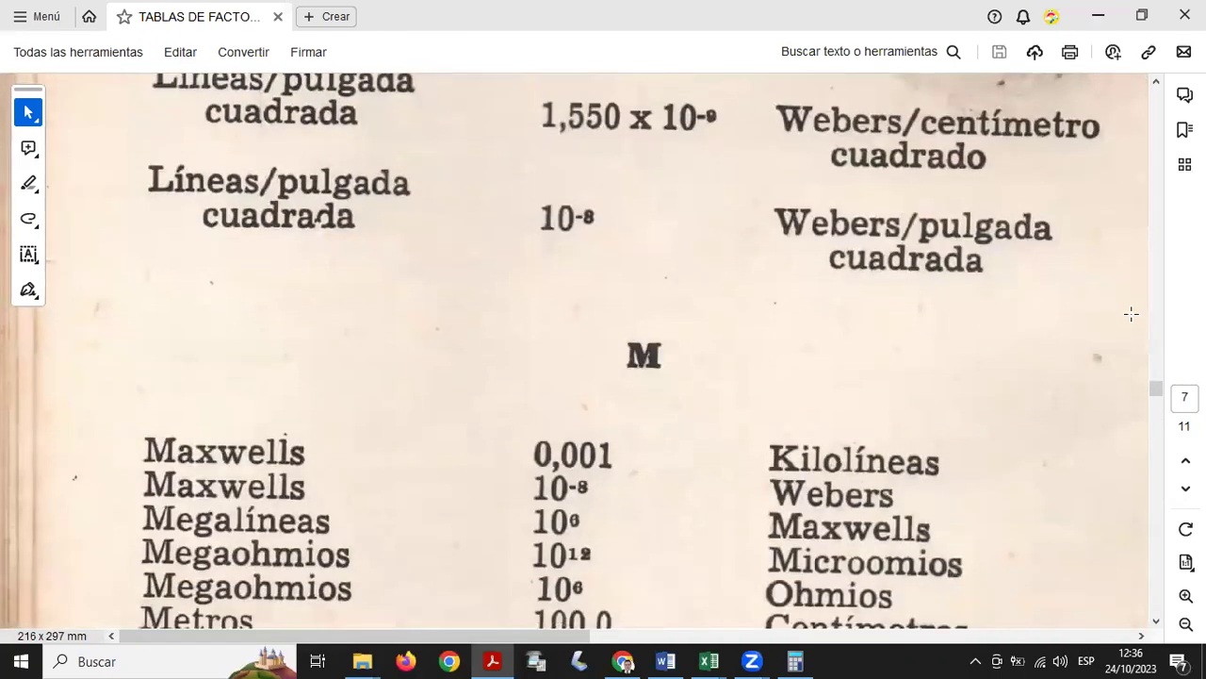
scroll(956, 390, up, 15)
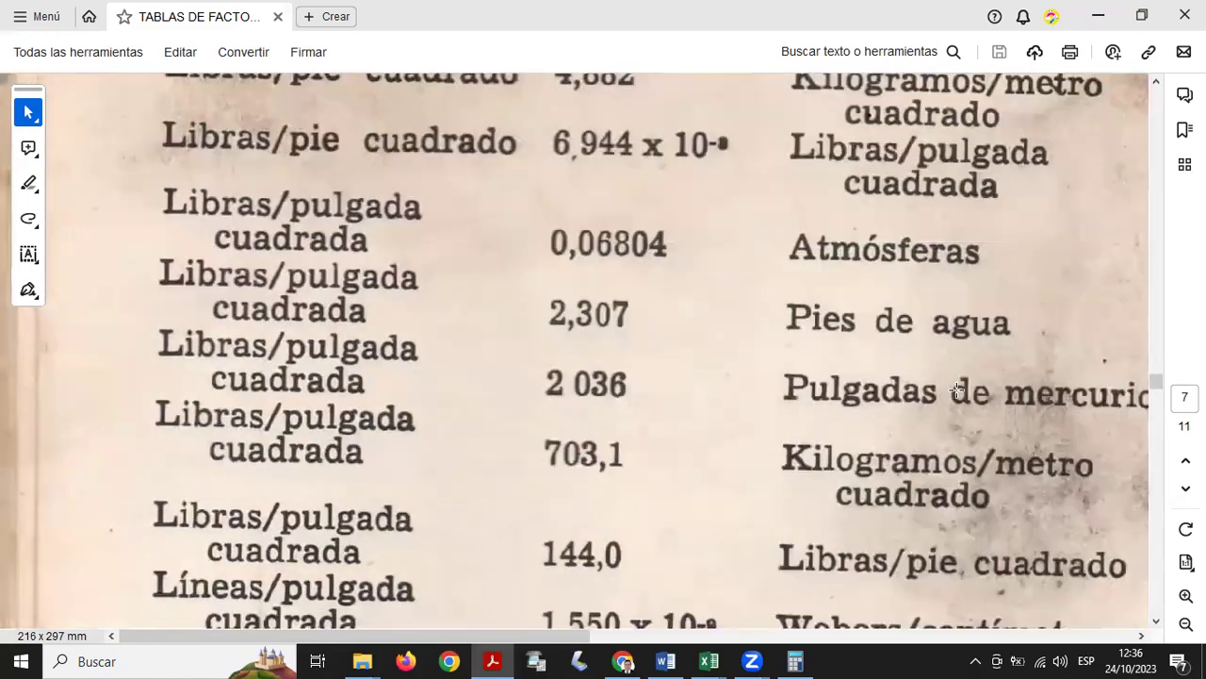
scroll(957, 391, down, 20)
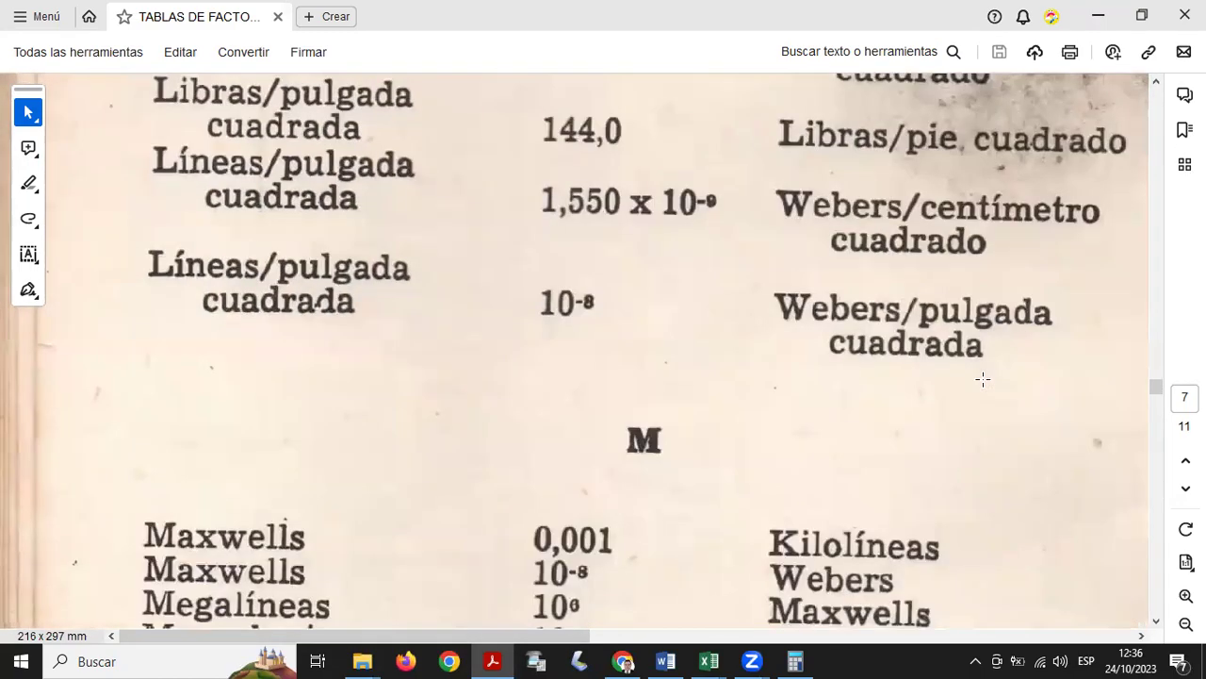
scroll(995, 389, up, 2)
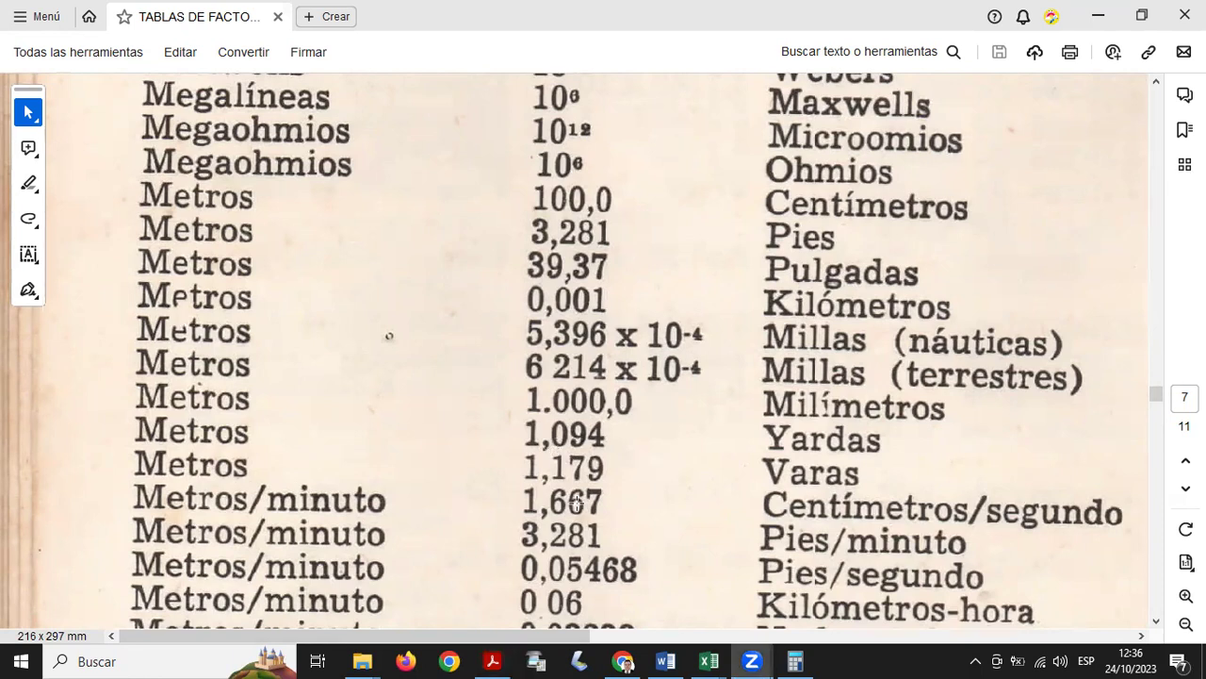
mouse_move(710, 661)
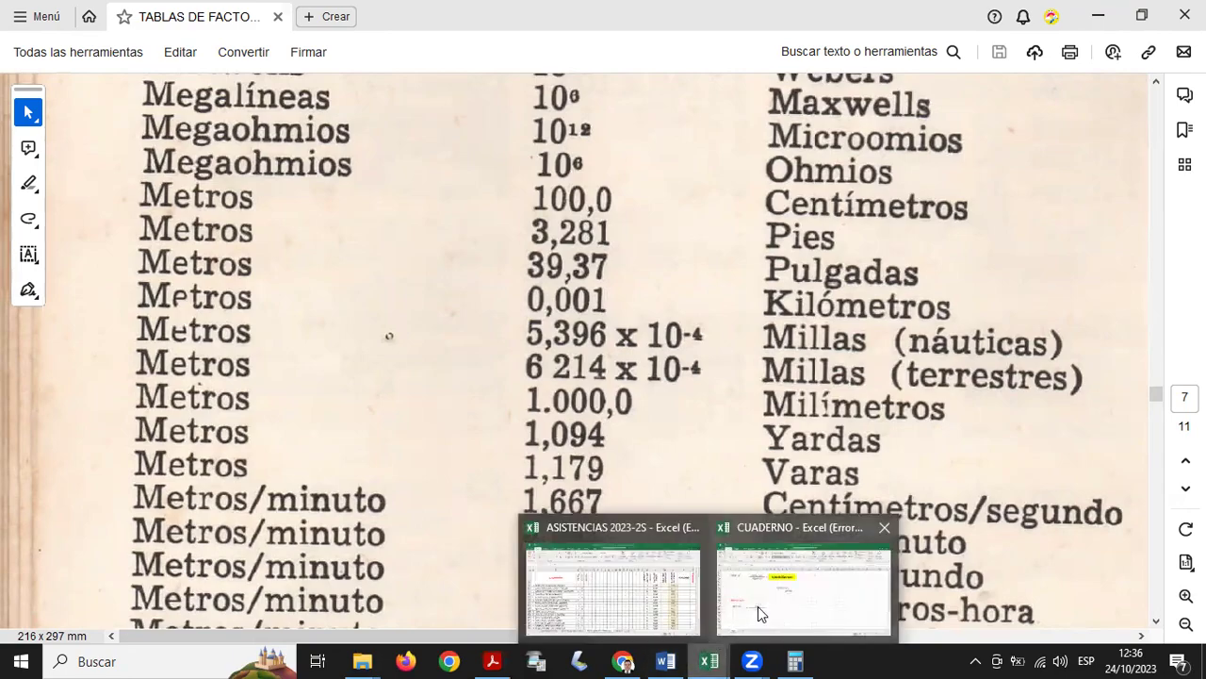
click(761, 603)
click(377, 481)
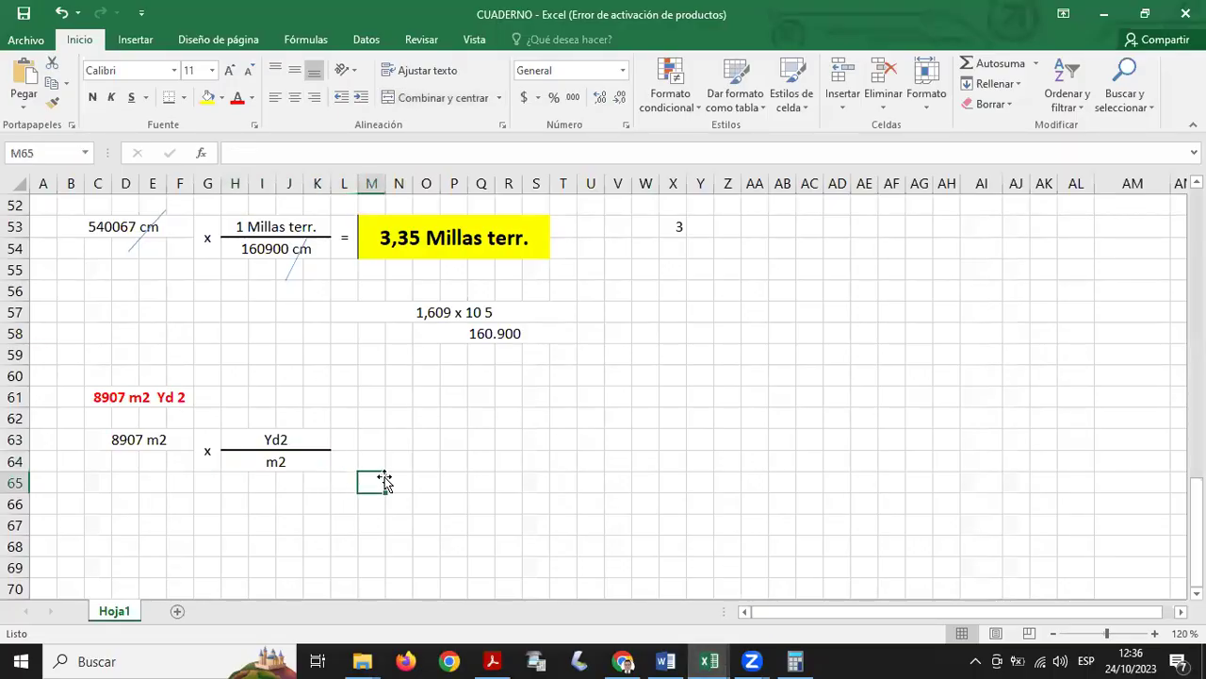
- Select the m2 denominator, recheck the Metros to Yardas entry in the PDF tables, and return to CUADERNO
click(276, 462)
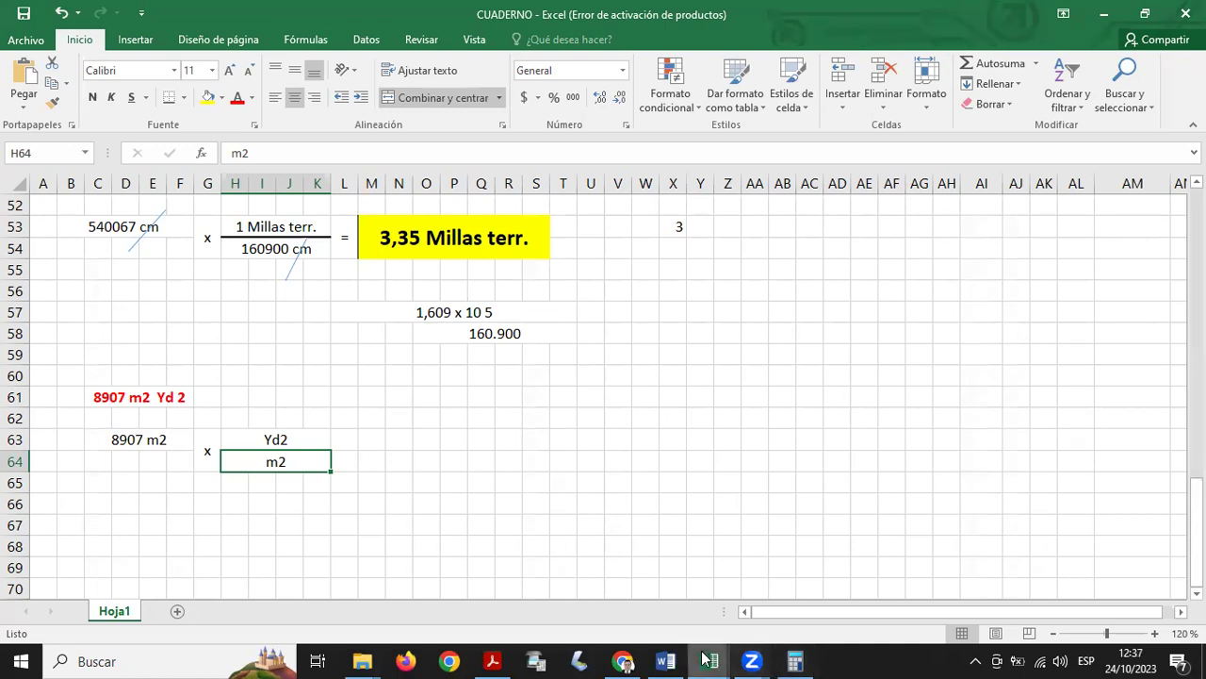
click(492, 661)
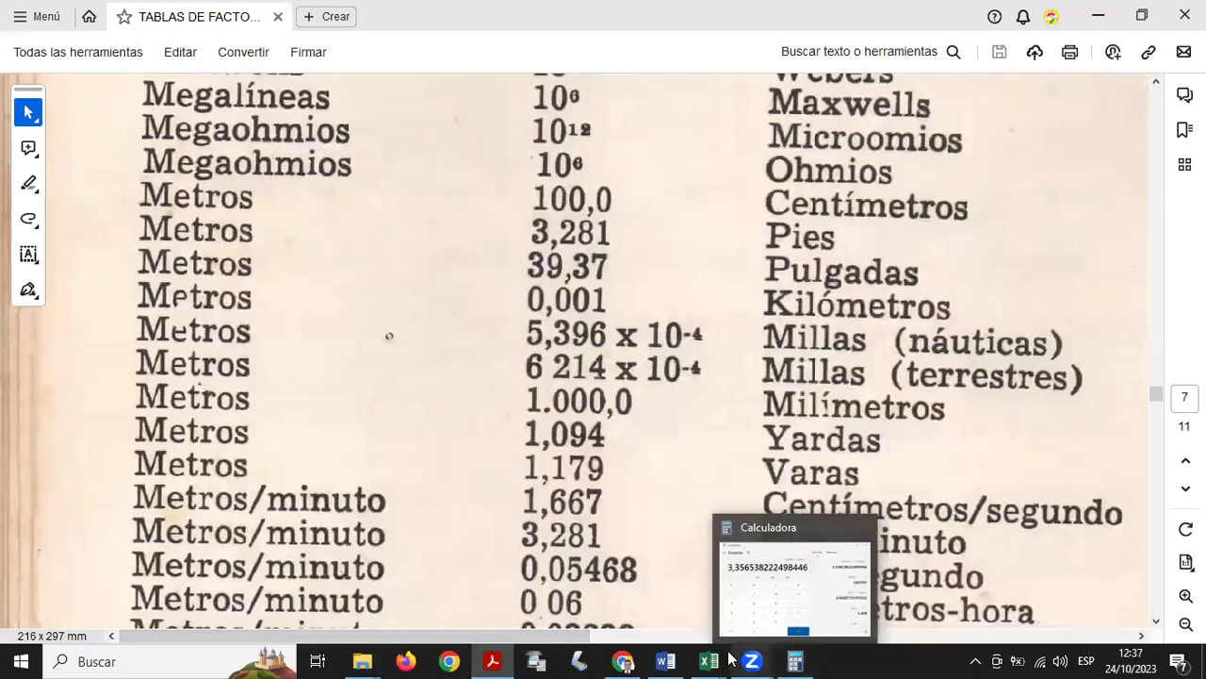
mouse_move(708, 661)
click(782, 614)
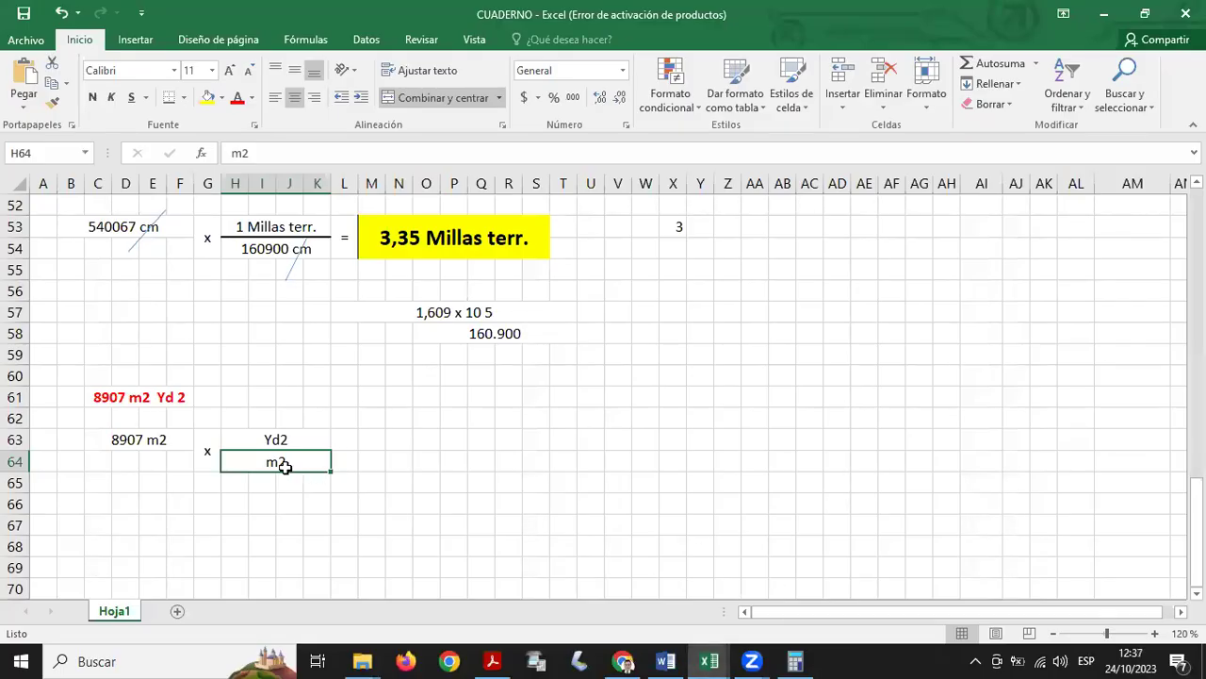
- Remove the exponent 2 from both units of the first conversion fraction, leaving m in H64 and Yd in H63
click(258, 155)
key(BackSpace)
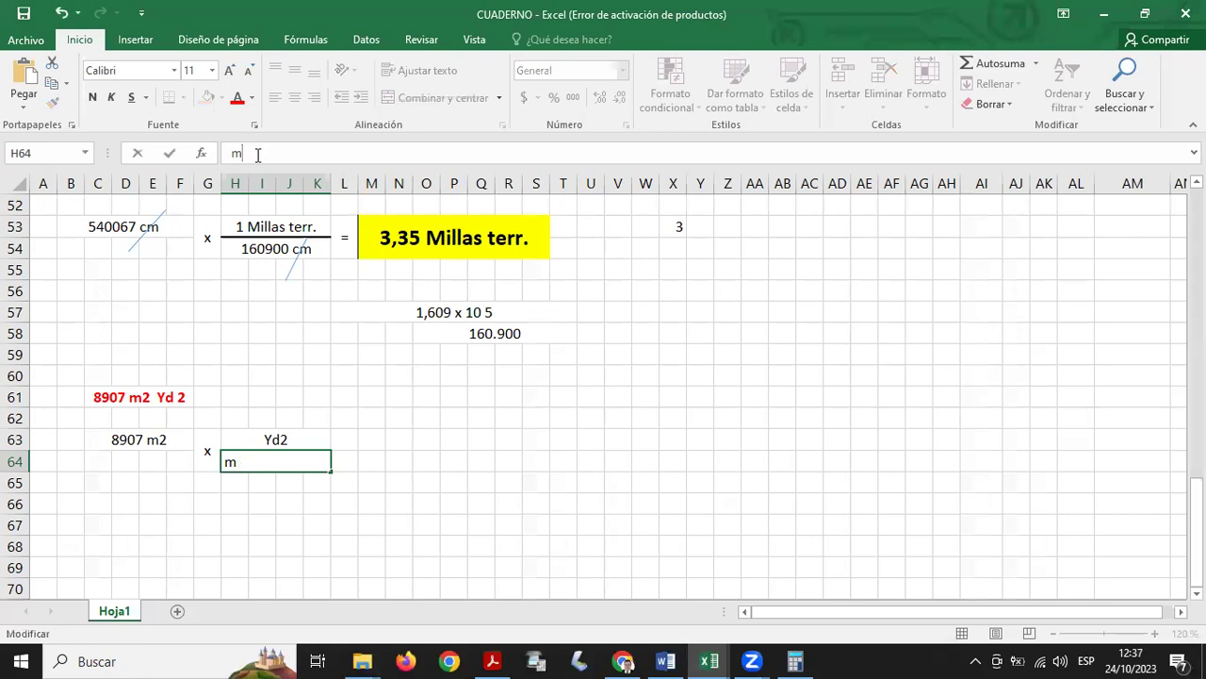
click(305, 436)
click(250, 151)
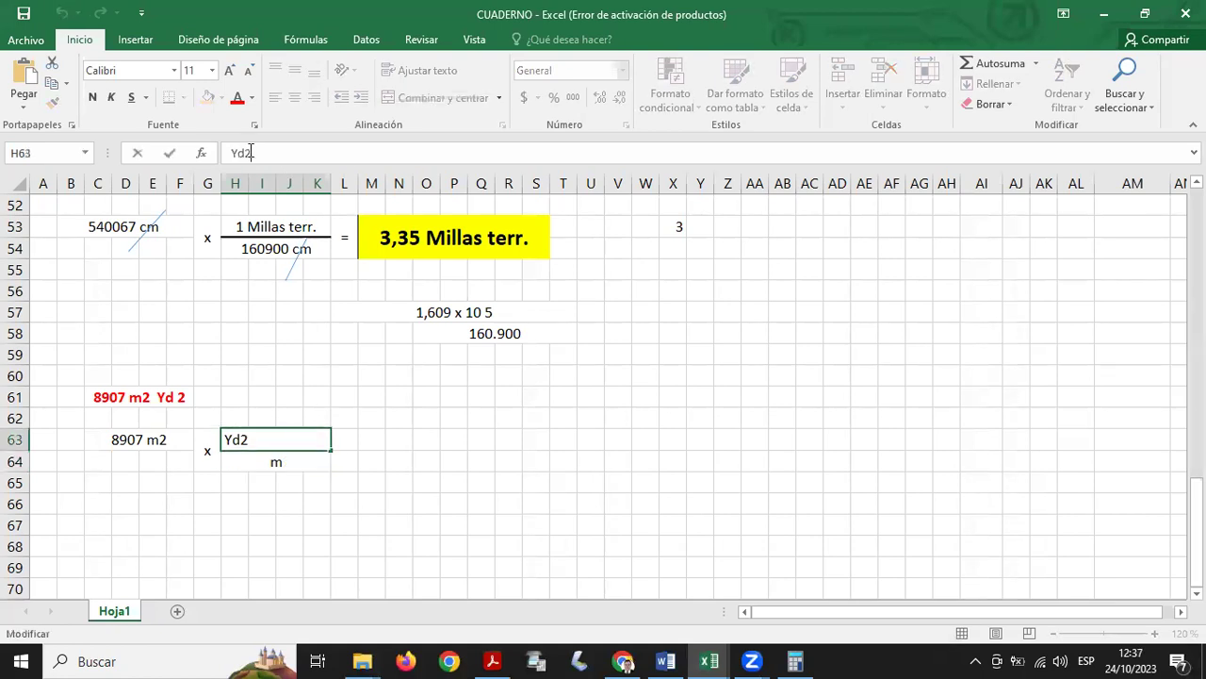
click(371, 523)
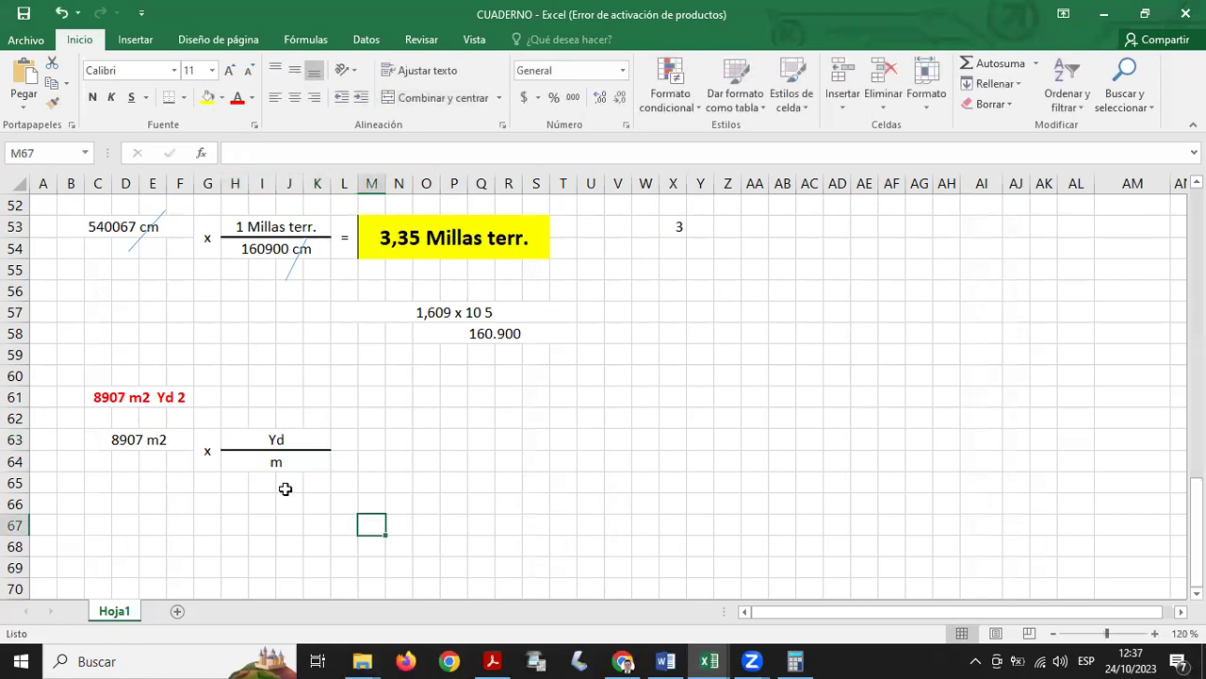
- Add the conversion values to the first fraction, with 1 m in the denominator and 1,094 Yd in the numerator
click(278, 464)
click(231, 153)
text(1)
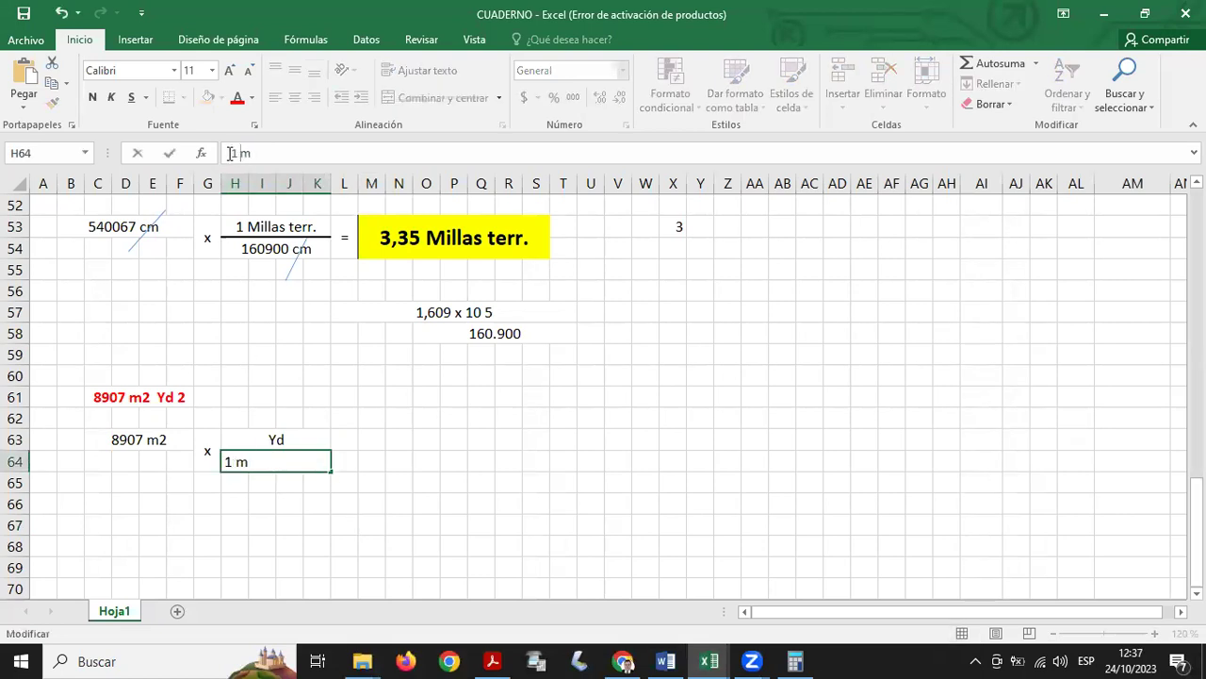
click(299, 430)
click(232, 152)
text(1,)
text(094)
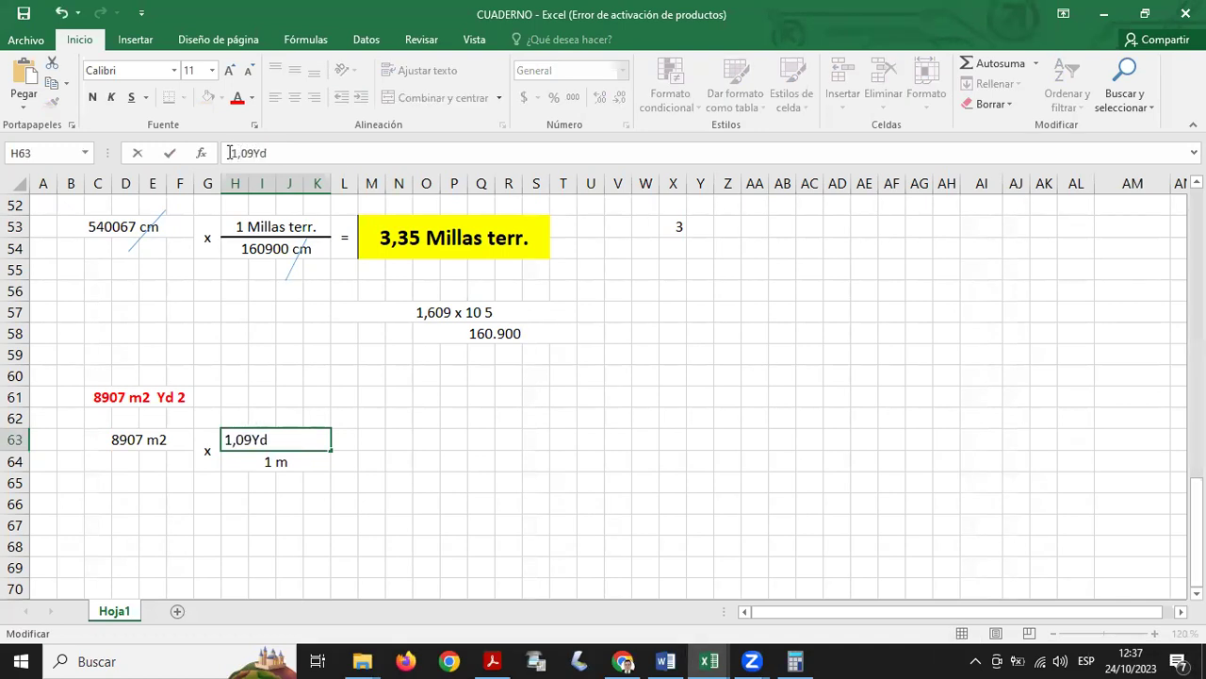
key(Return)
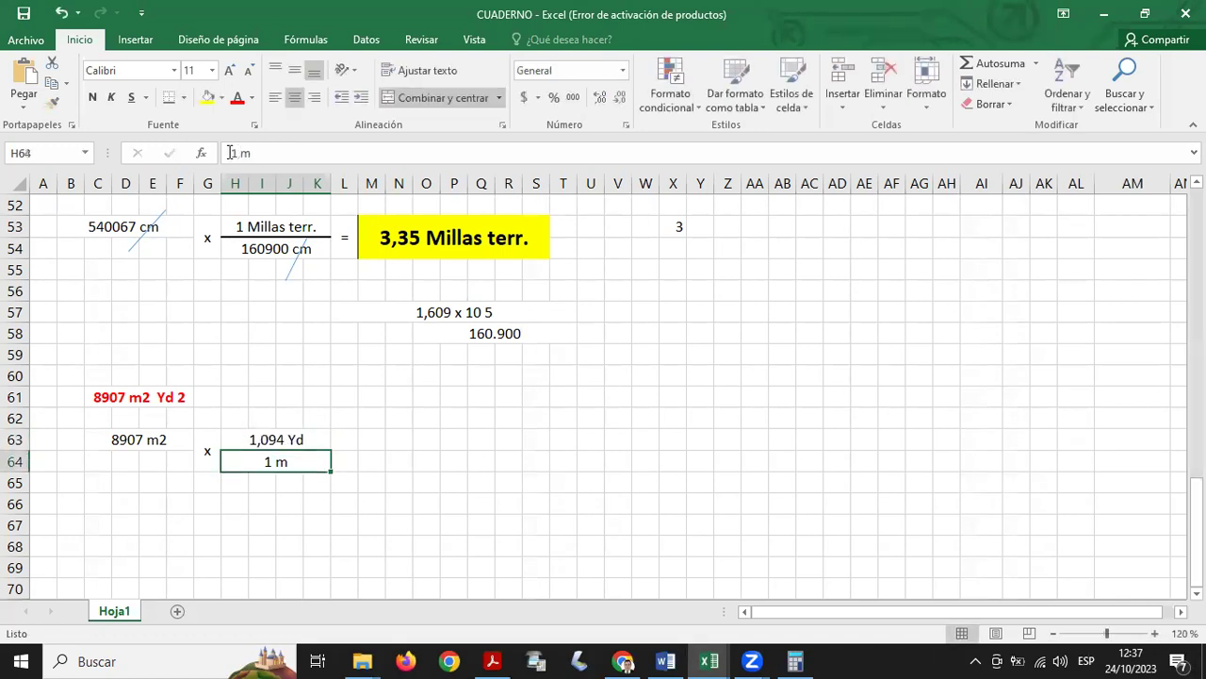
- Merge L63:L64, centre it vertically, and enter an x as the multiplication sign after the first fraction
click(377, 498)
drag(344, 439, 343, 461)
click(435, 97)
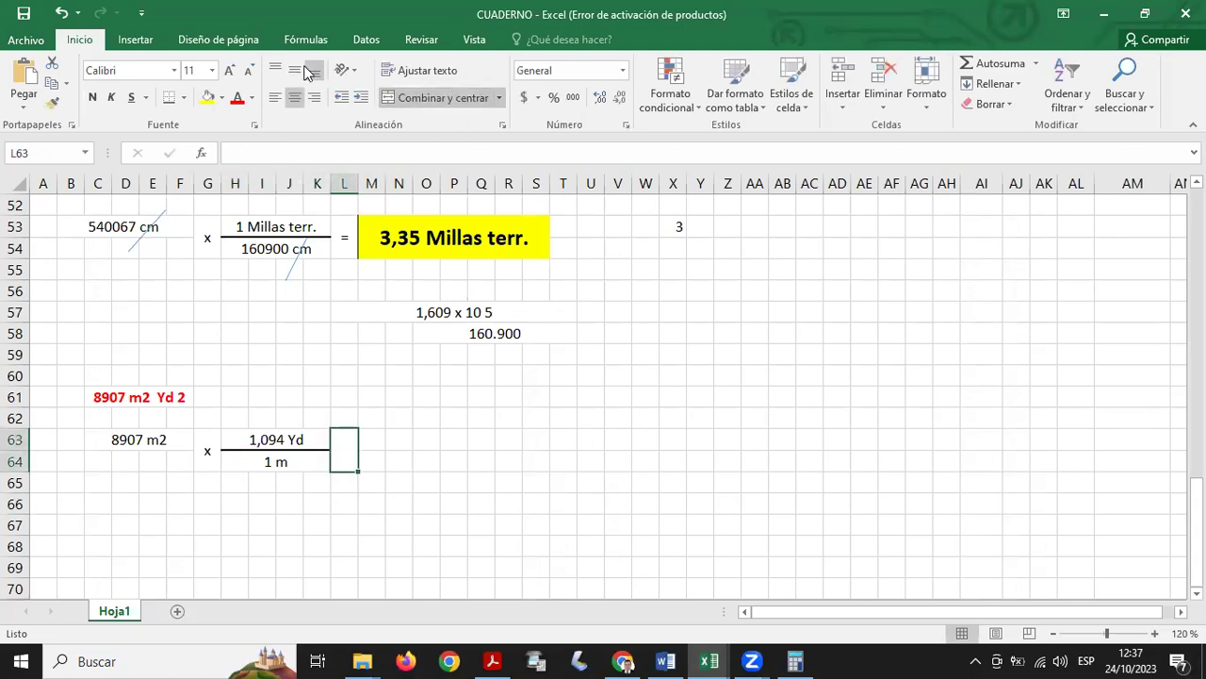
text(x)
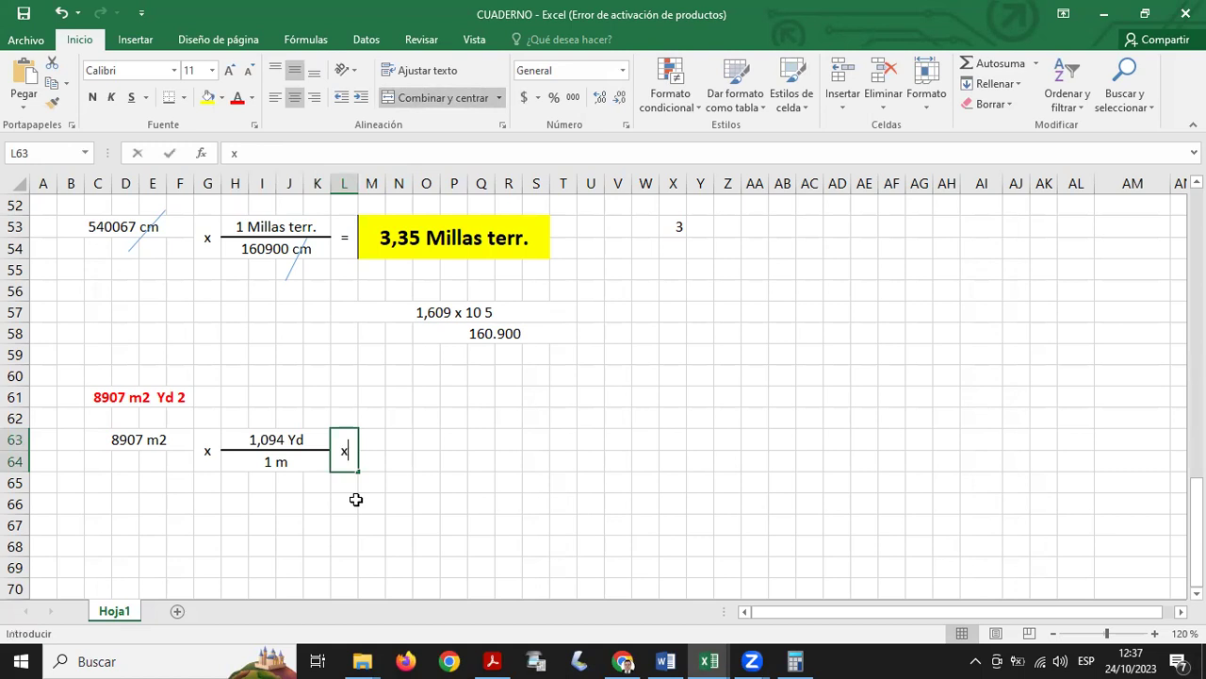
key(Return)
- Build a second empty fraction by merging M63:P63 with a thick bottom border and merging M64:P64 beneath it
drag(366, 439, 464, 439)
click(462, 95)
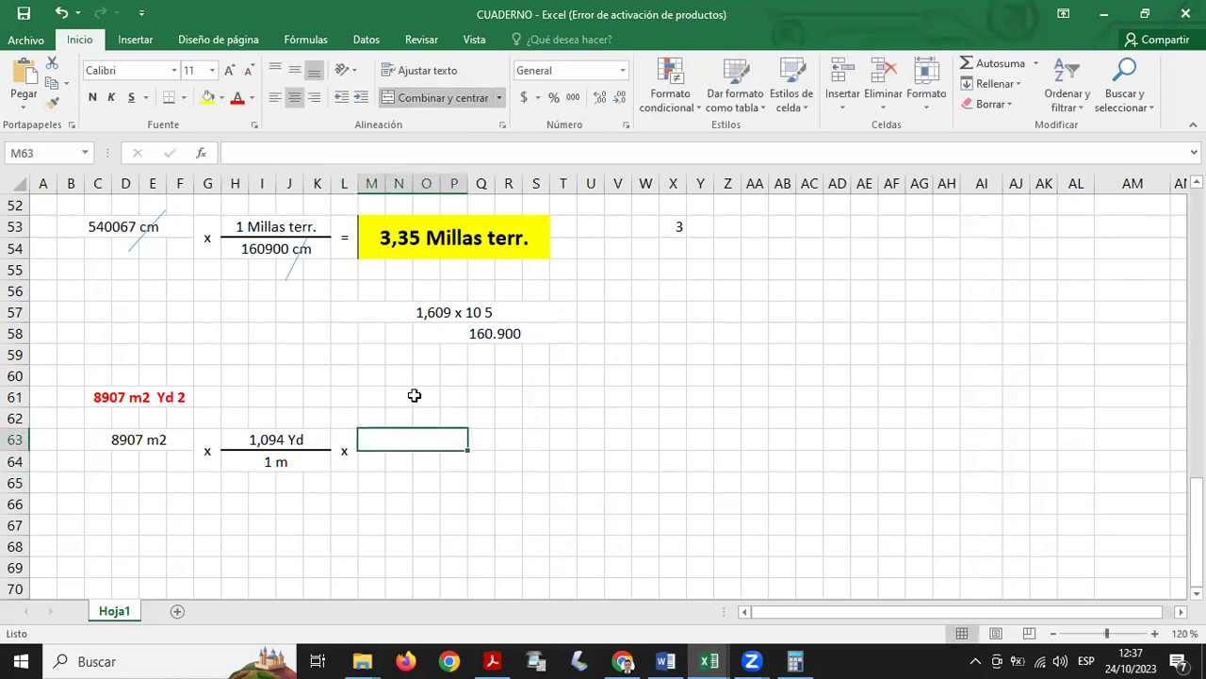
drag(375, 466, 461, 462)
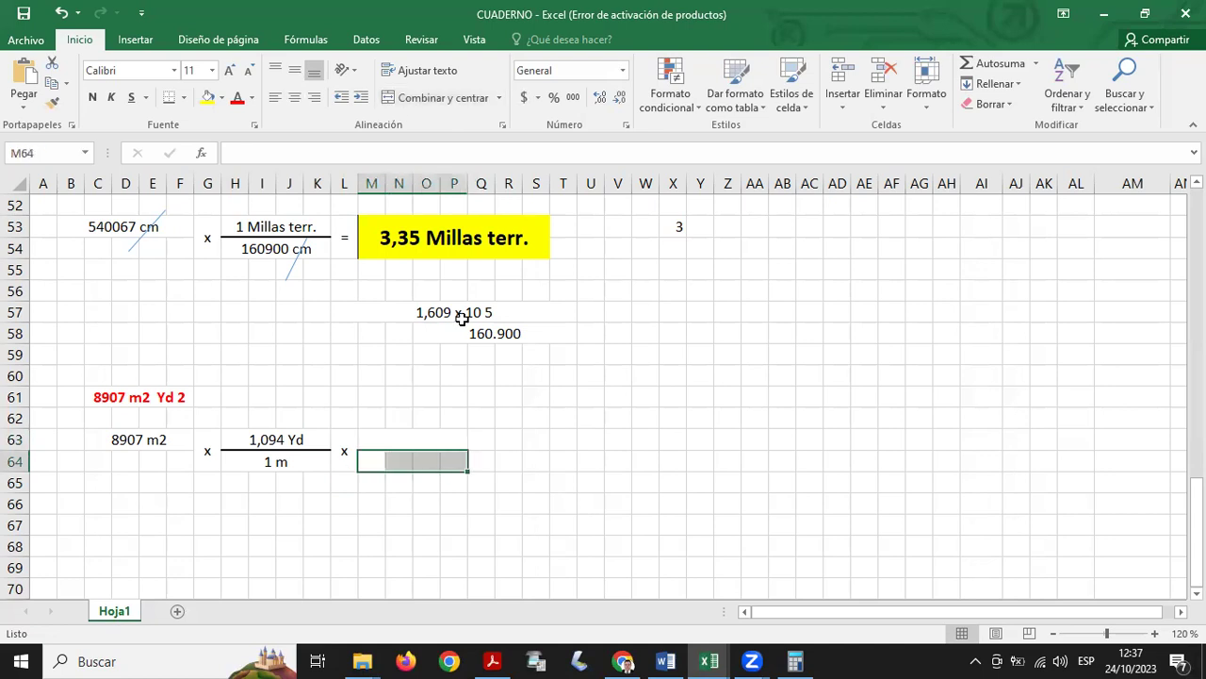
click(443, 97)
click(409, 437)
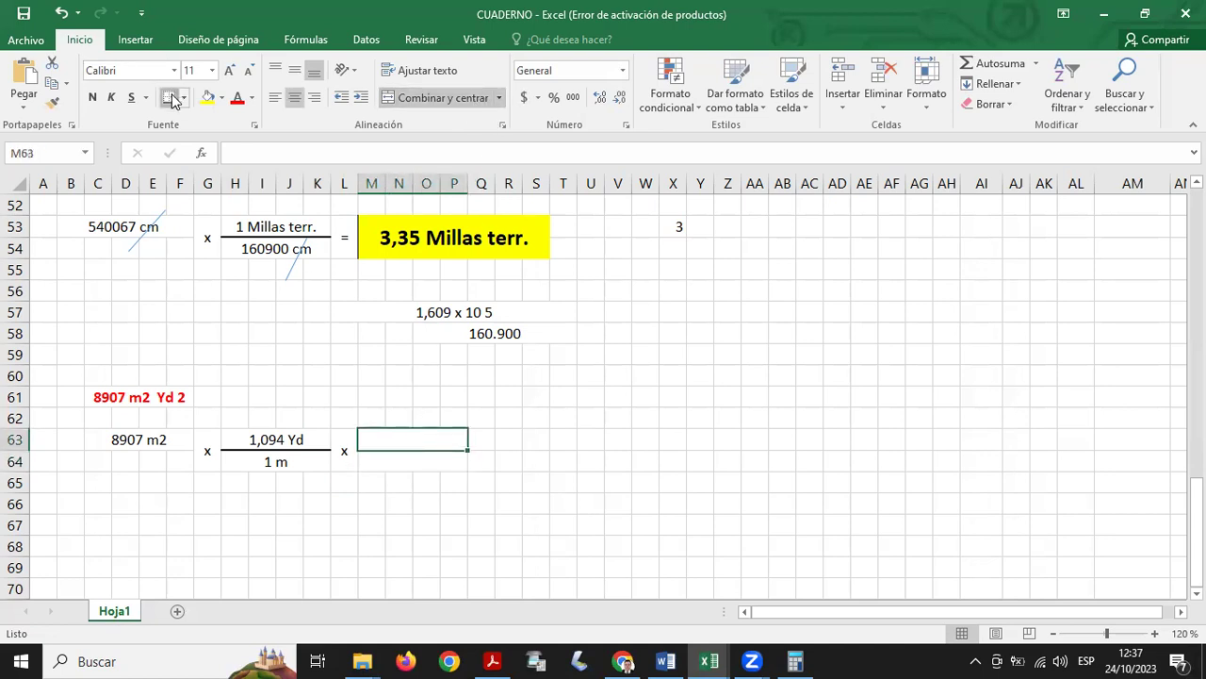
click(332, 495)
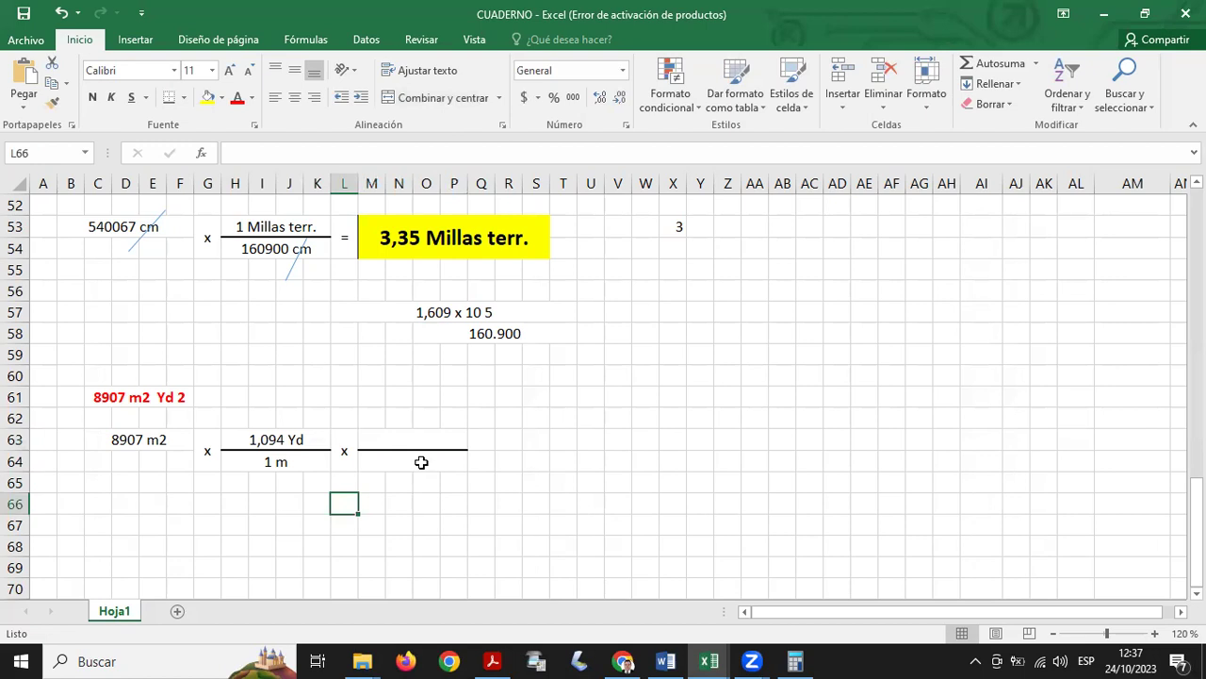
- Fill the second fraction with 1 m in the denominator and 1,094 Yd in the numerator
click(422, 461)
text(1 m)
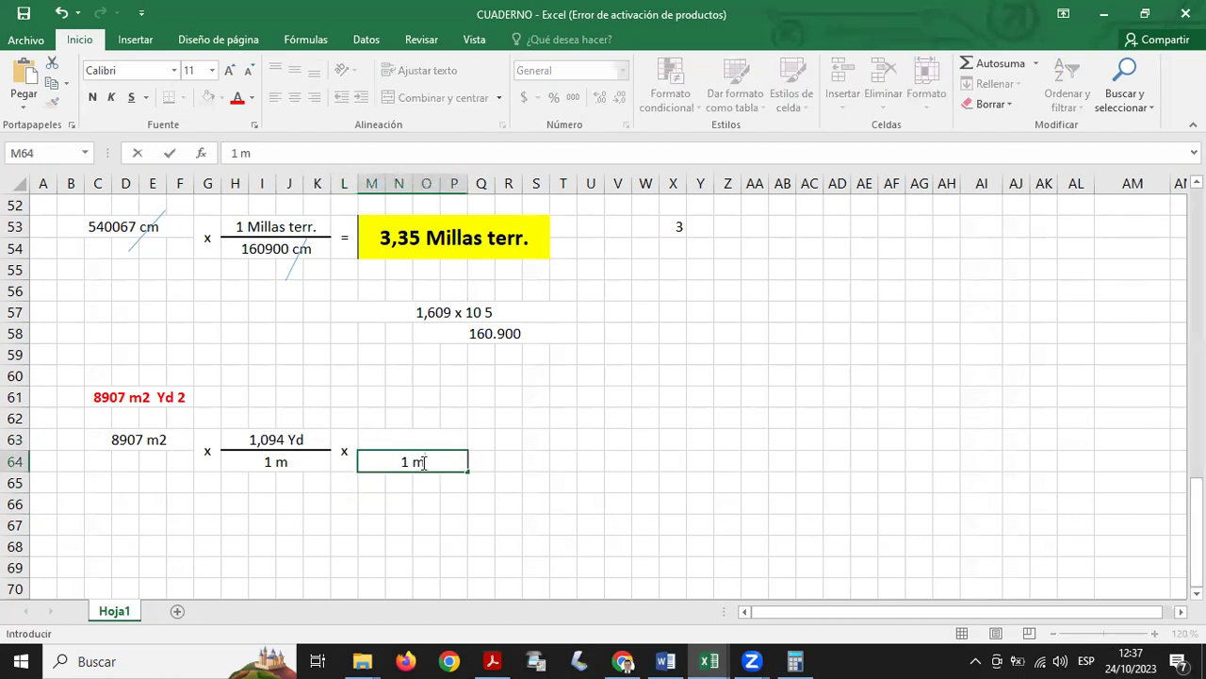
click(432, 440)
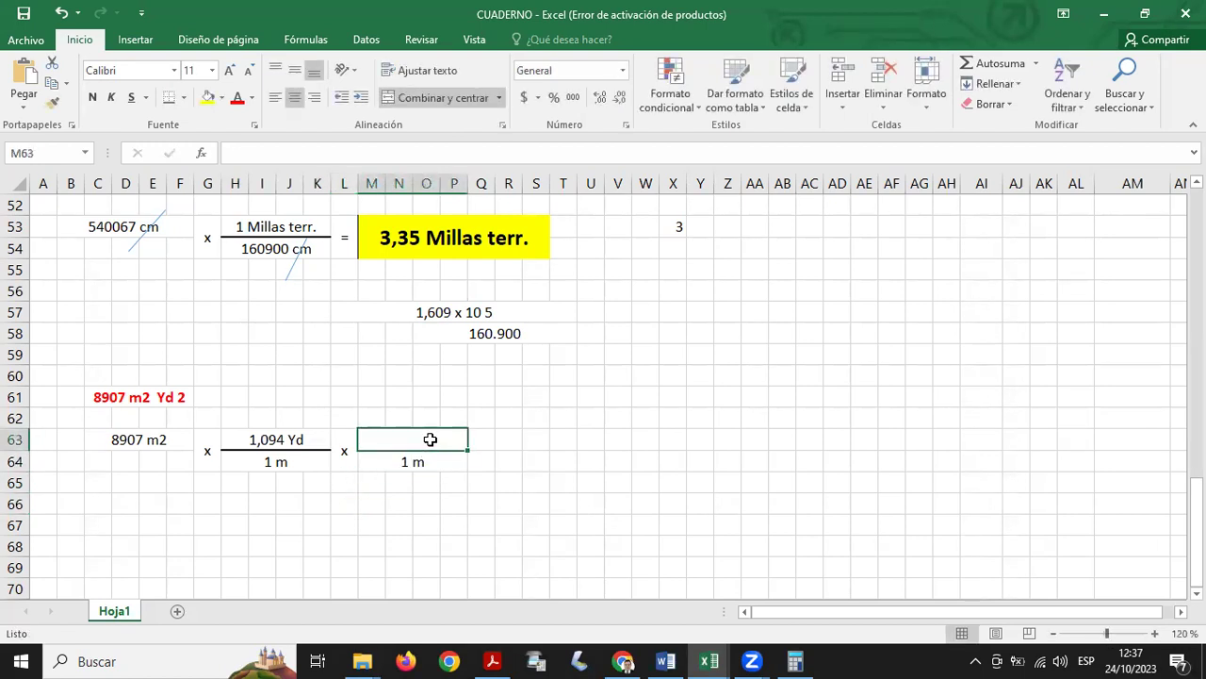
text(Yd)
click(402, 437)
text(1,09)
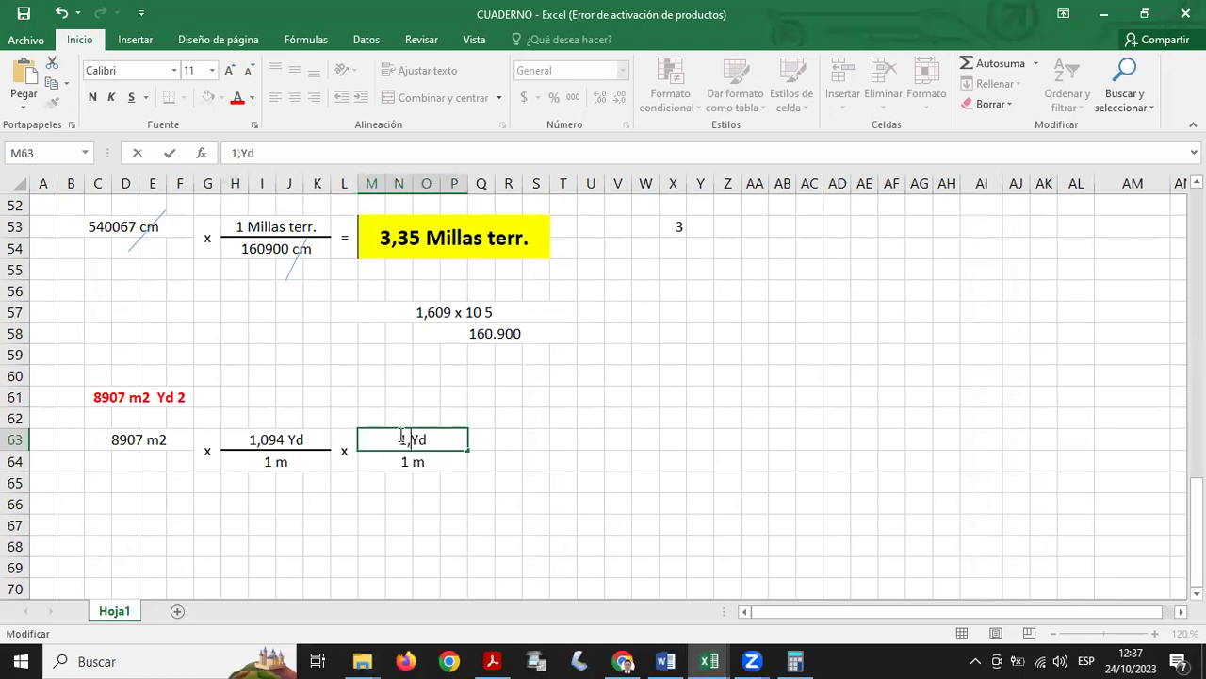
text(4)
key(Return)
click(470, 513)
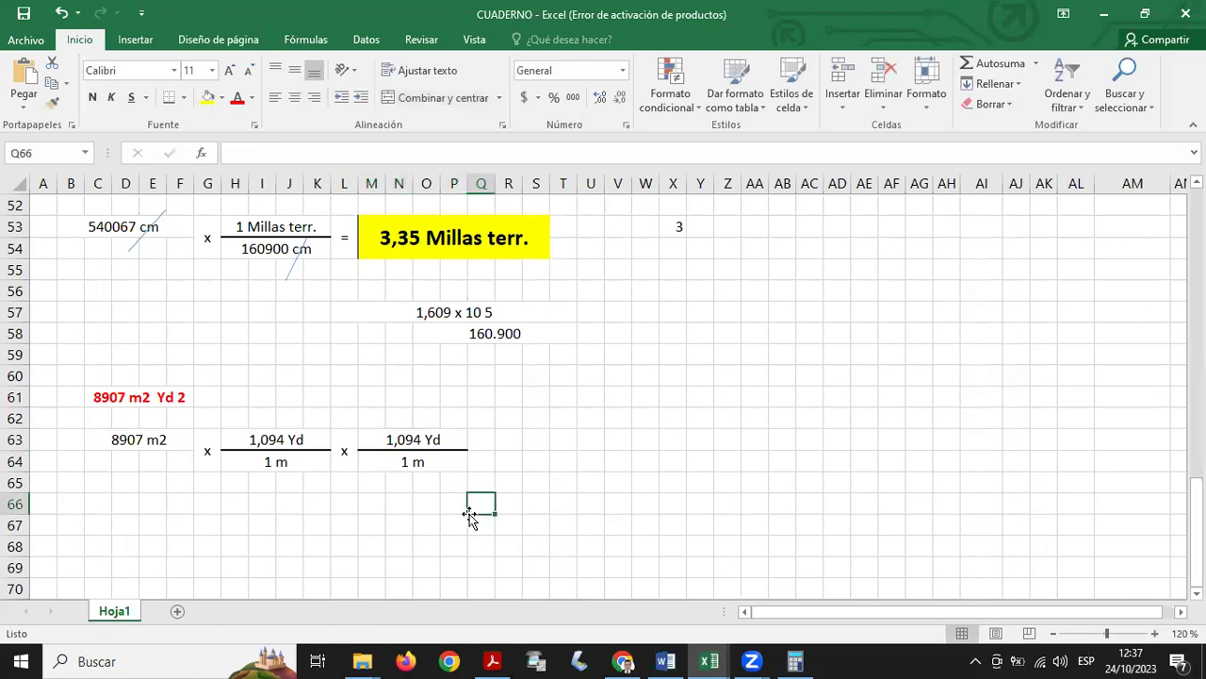
- Draw diagonal lines striking out the m2 unit of 8907 m2 and the m unit in both fraction denominators
click(133, 40)
click(289, 66)
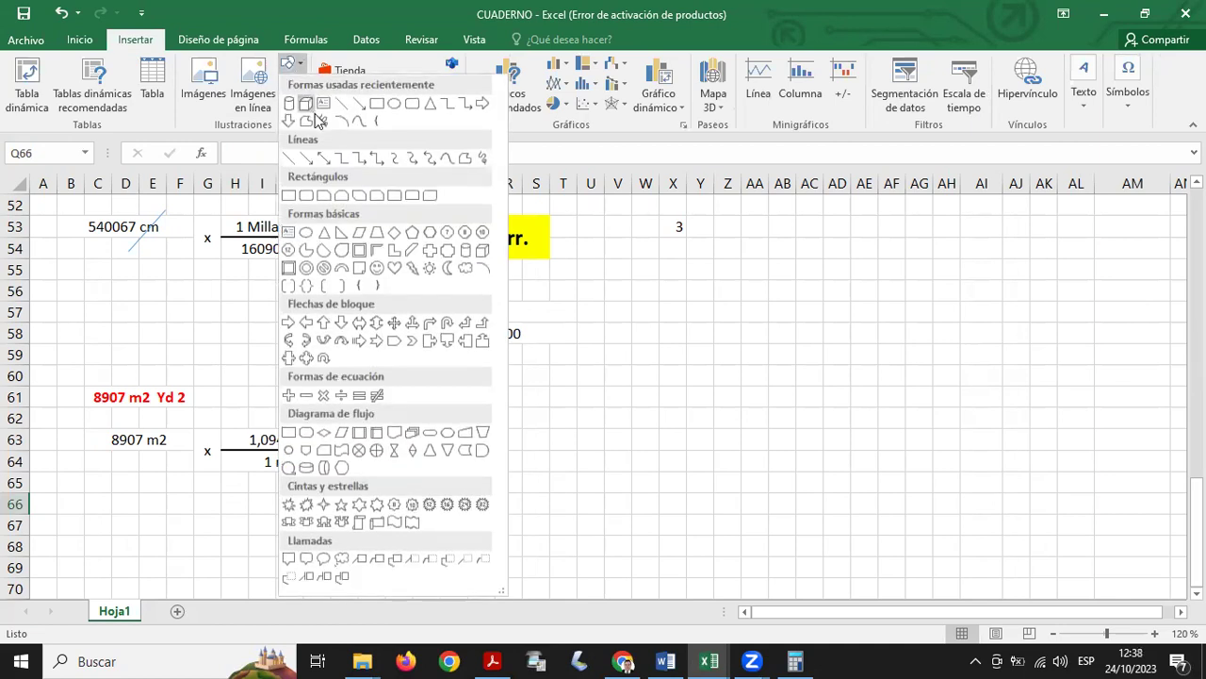
click(339, 102)
drag(141, 456, 165, 434)
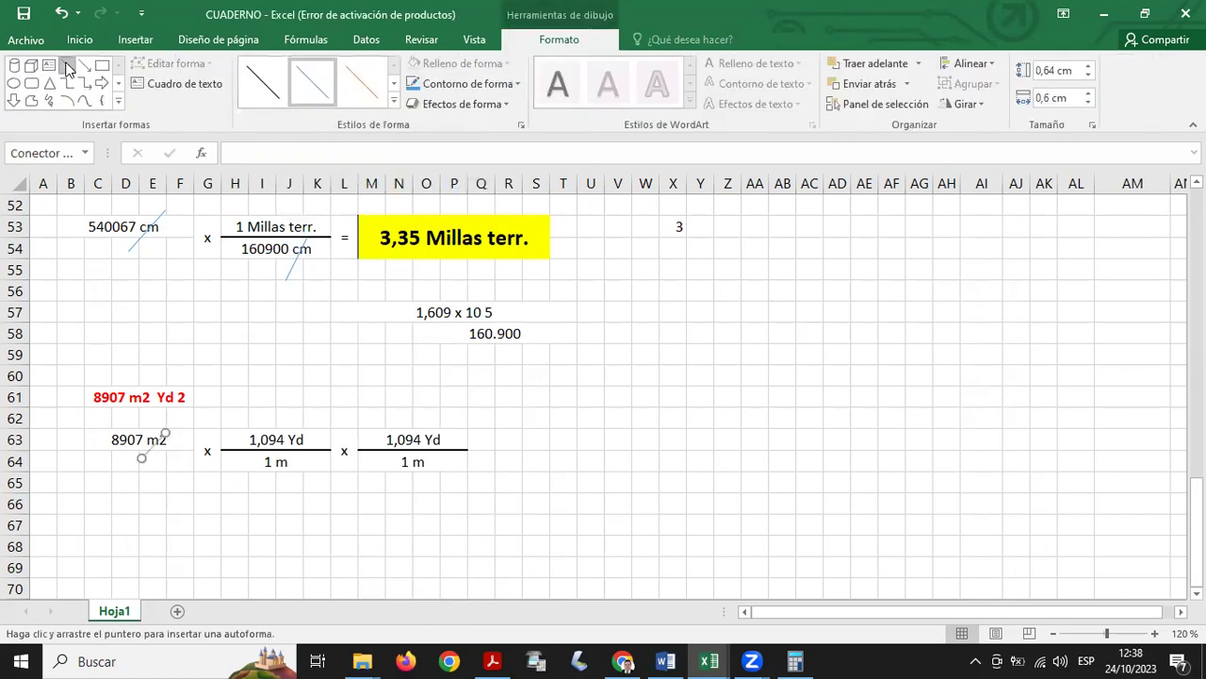
drag(263, 481, 296, 451)
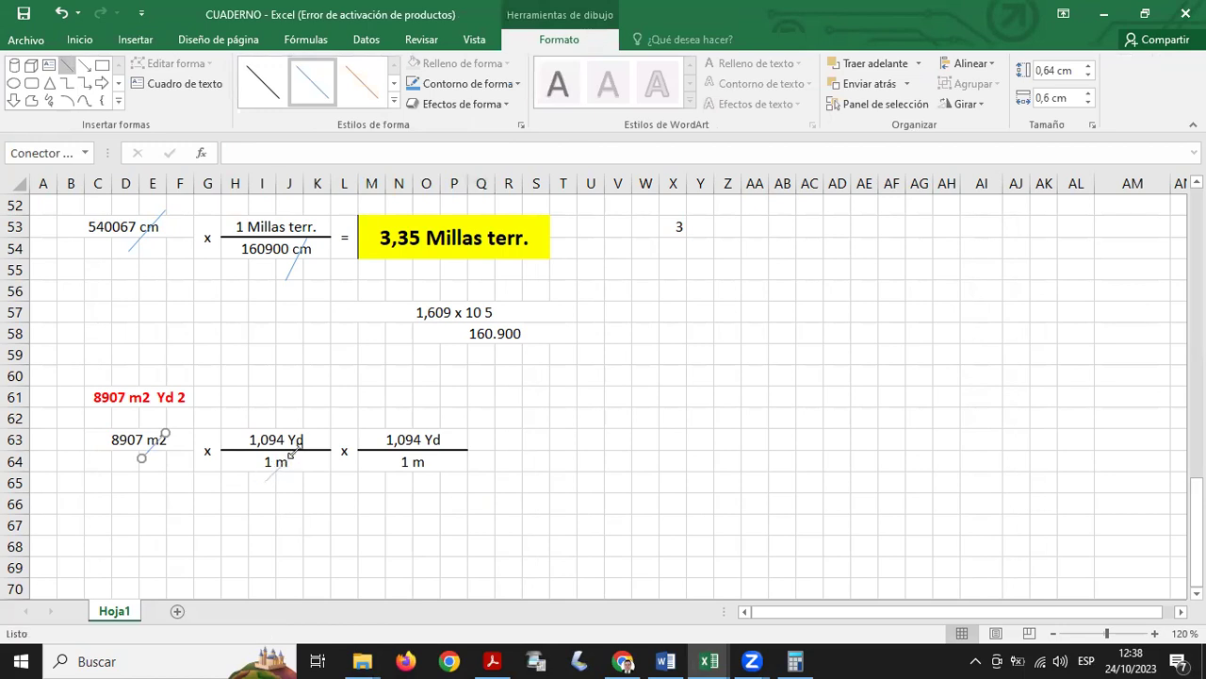
click(68, 66)
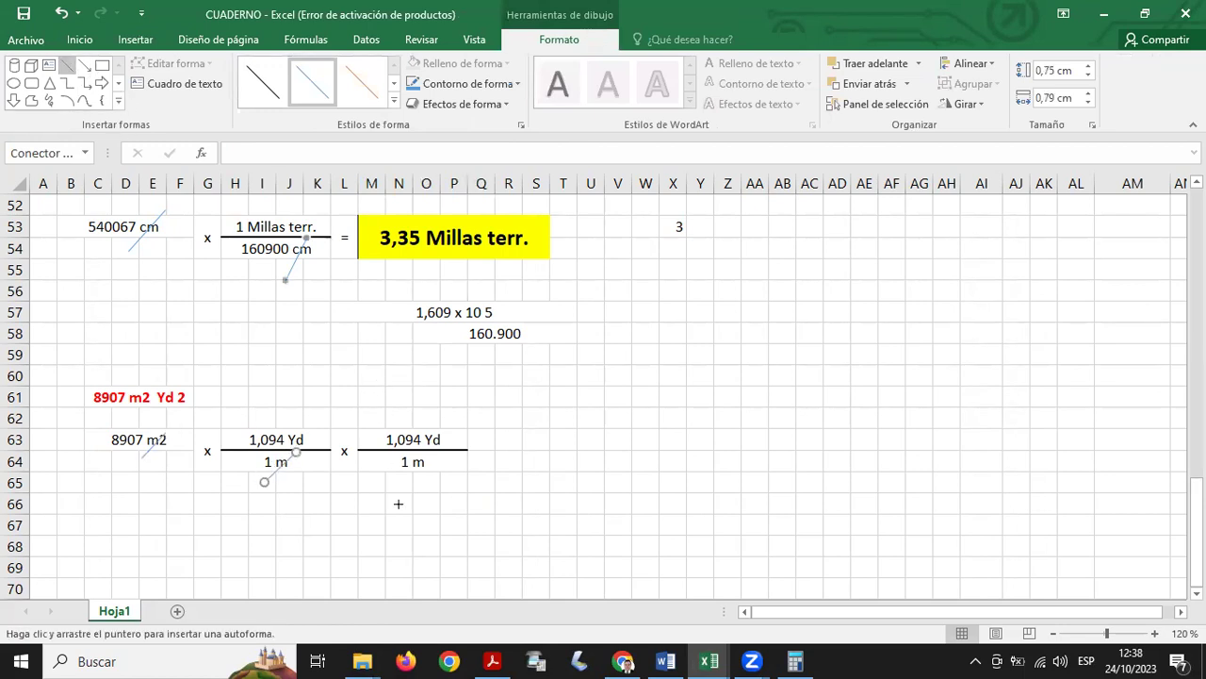
drag(403, 481, 426, 454)
click(472, 563)
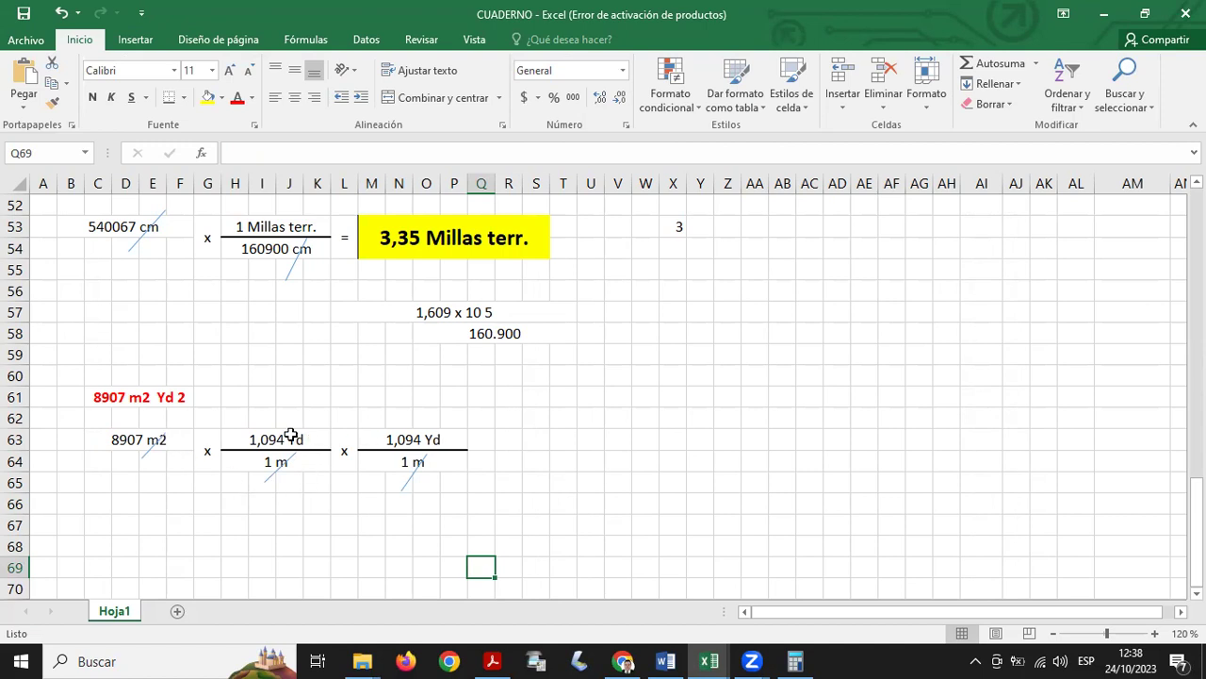
- Highlight the target unit Yd 2 in the exercise statement in C61 to check it, leaving the text as is
click(169, 400)
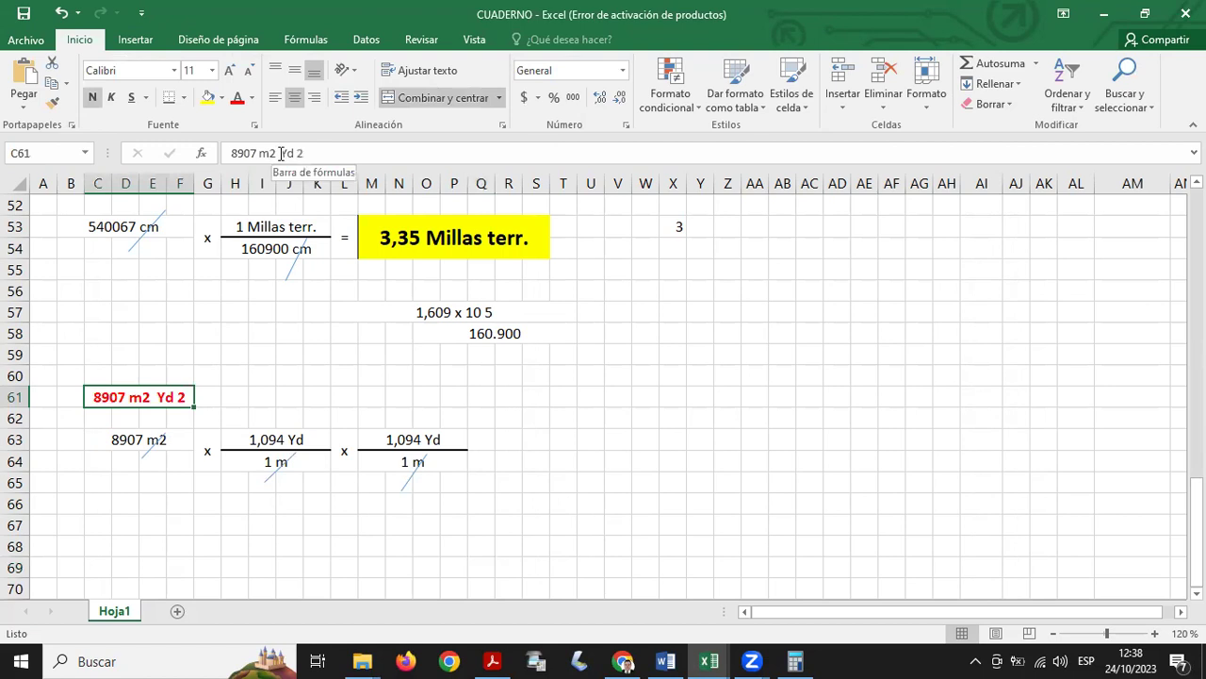
drag(281, 153, 311, 153)
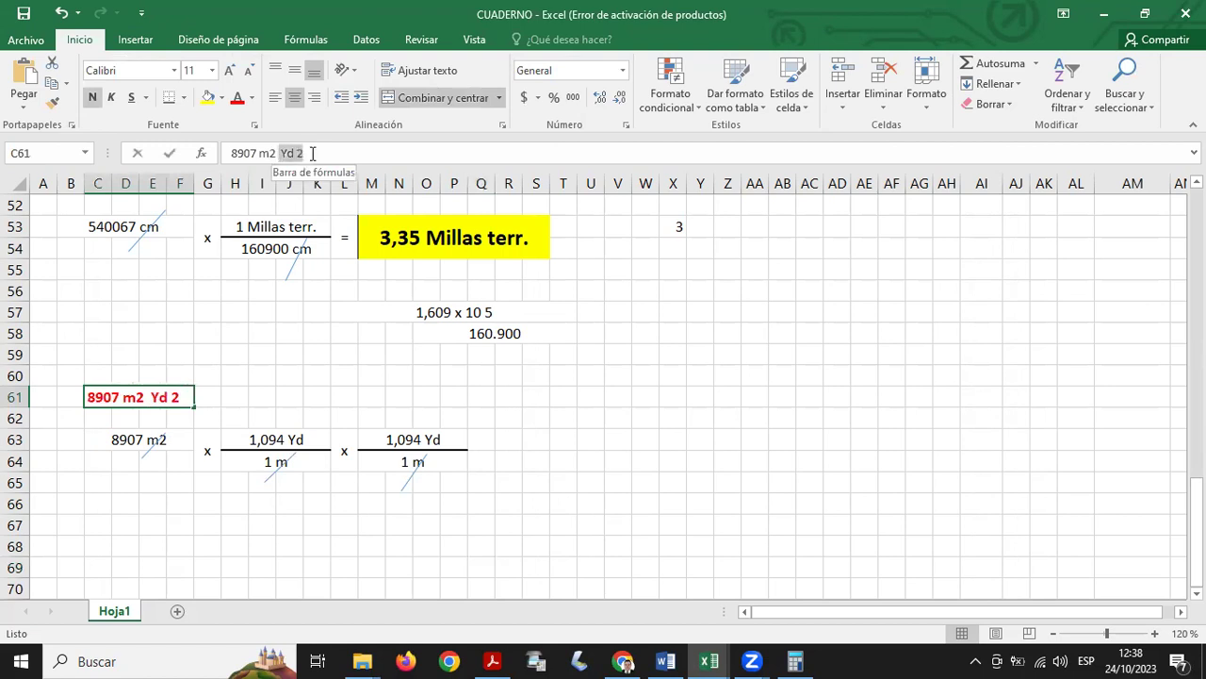
click(294, 571)
- Merge Q63:Q64, centre it vertically, and enter an equals sign after the second fraction
drag(480, 439, 481, 461)
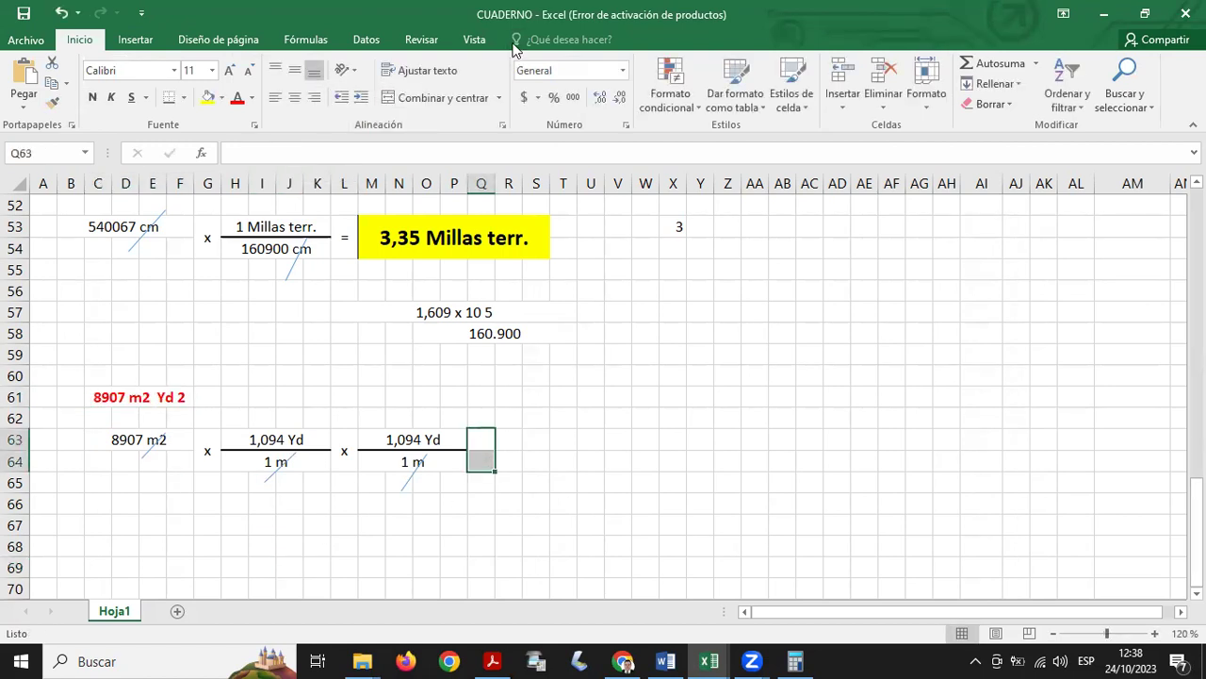
click(443, 97)
click(295, 71)
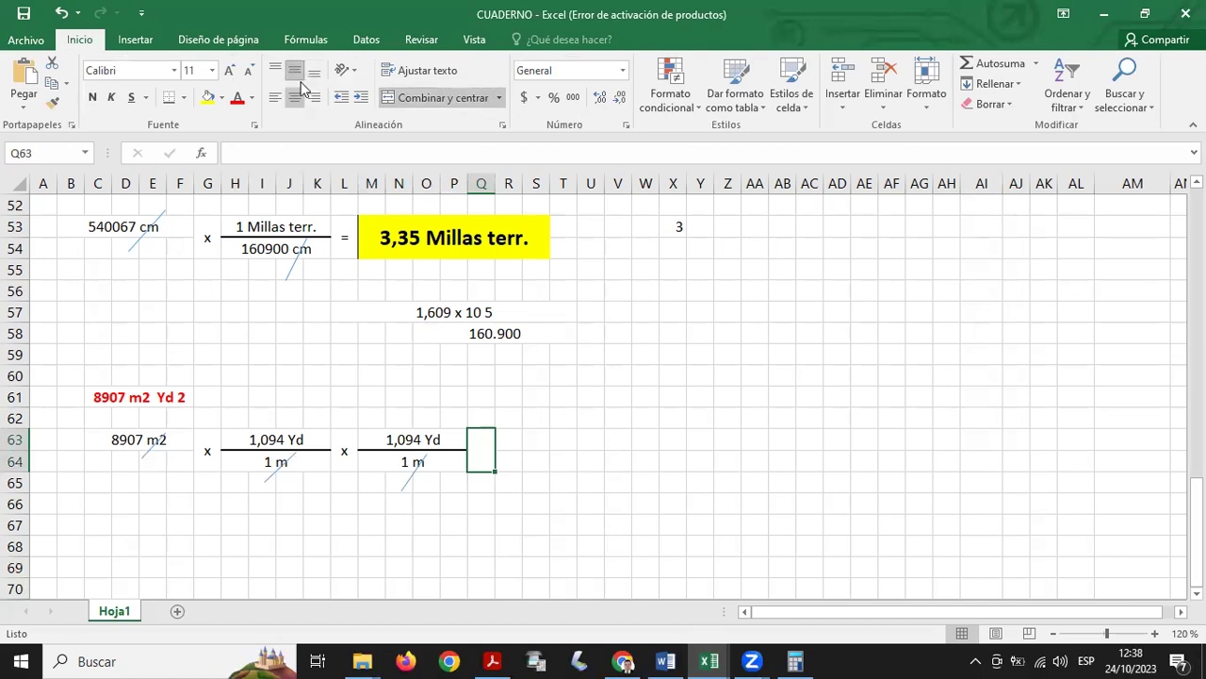
text())
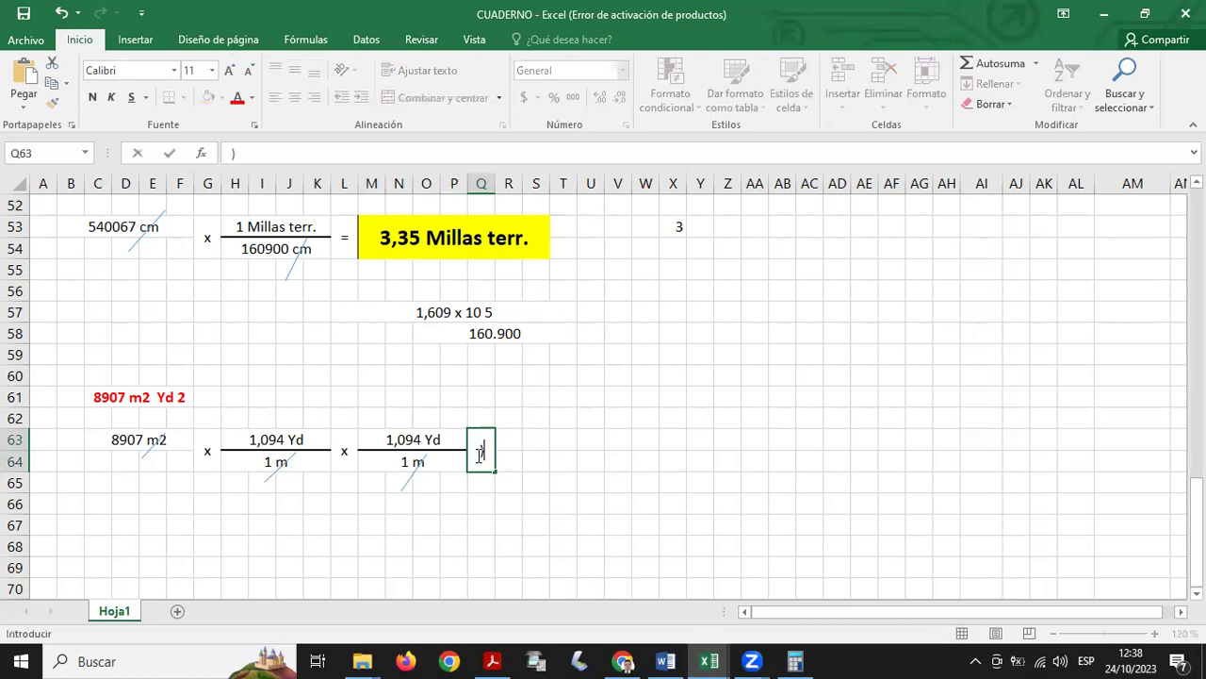
key(Return)
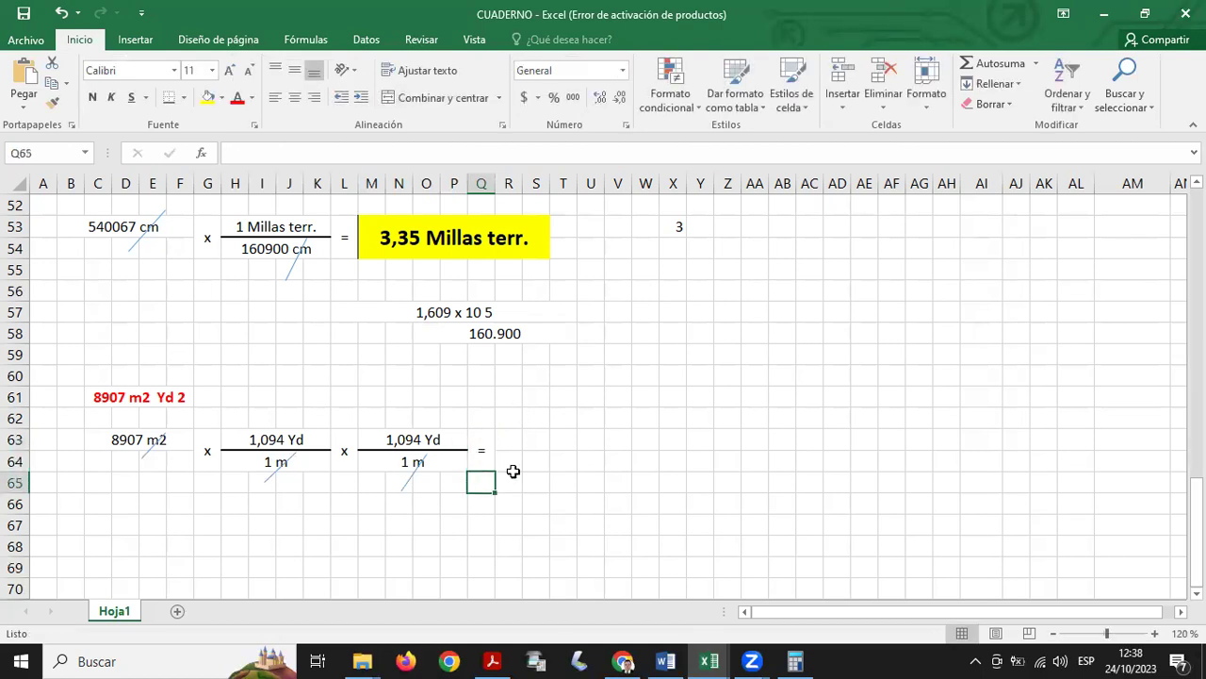
- Merge R63:V64 into a result box with outside borders, yellow fill and bold text
drag(512, 439, 623, 459)
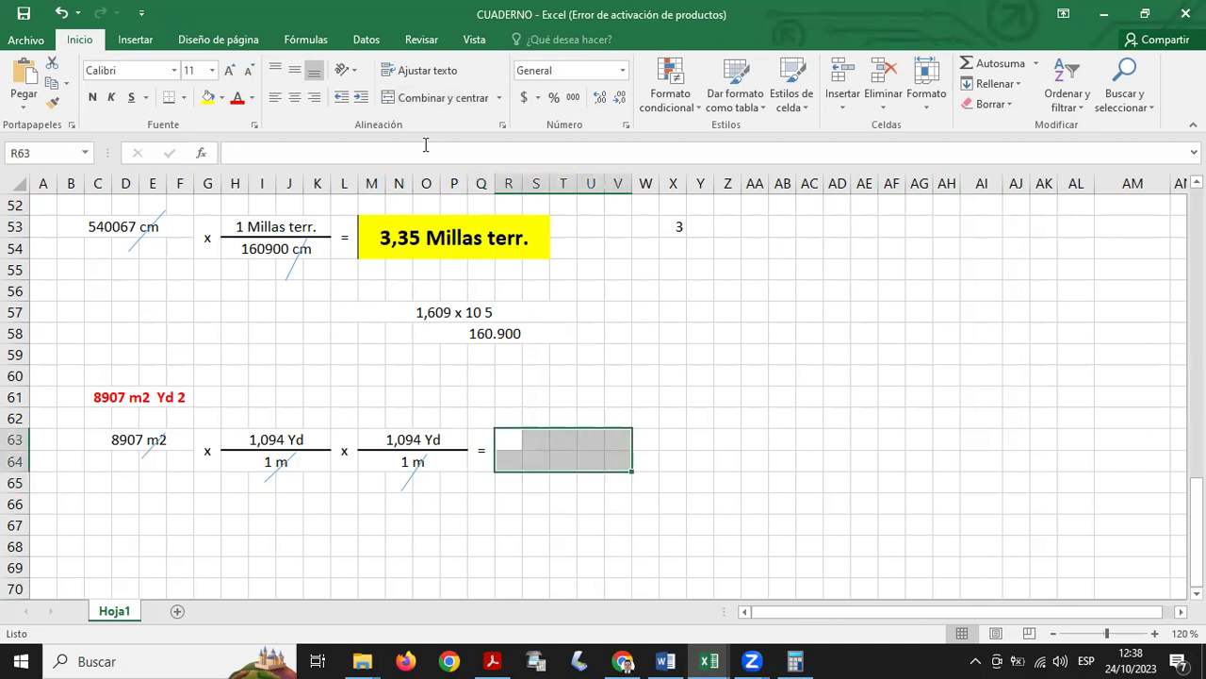
click(431, 98)
click(183, 97)
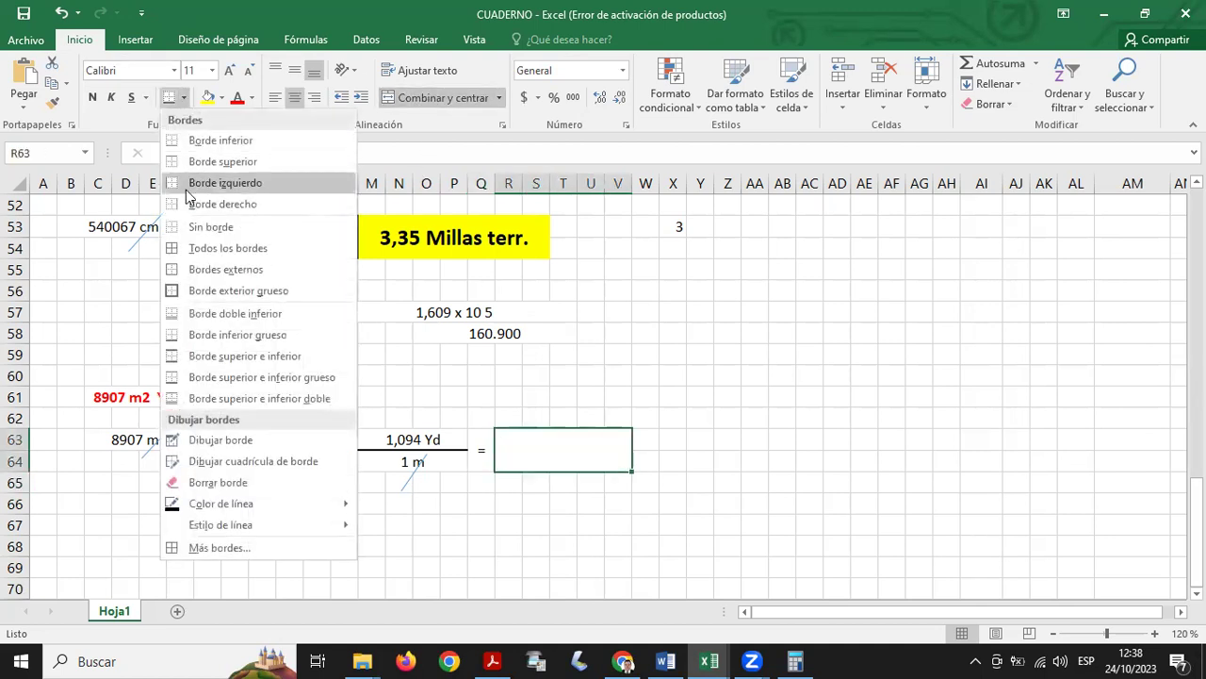
click(201, 270)
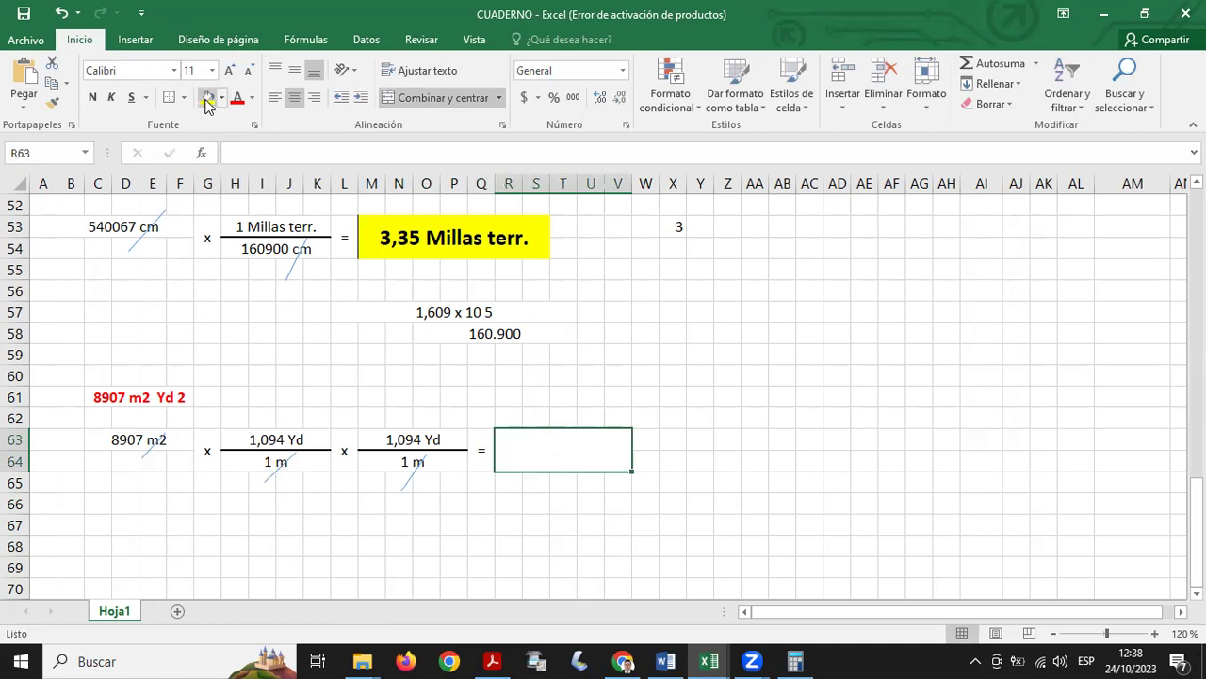
click(207, 97)
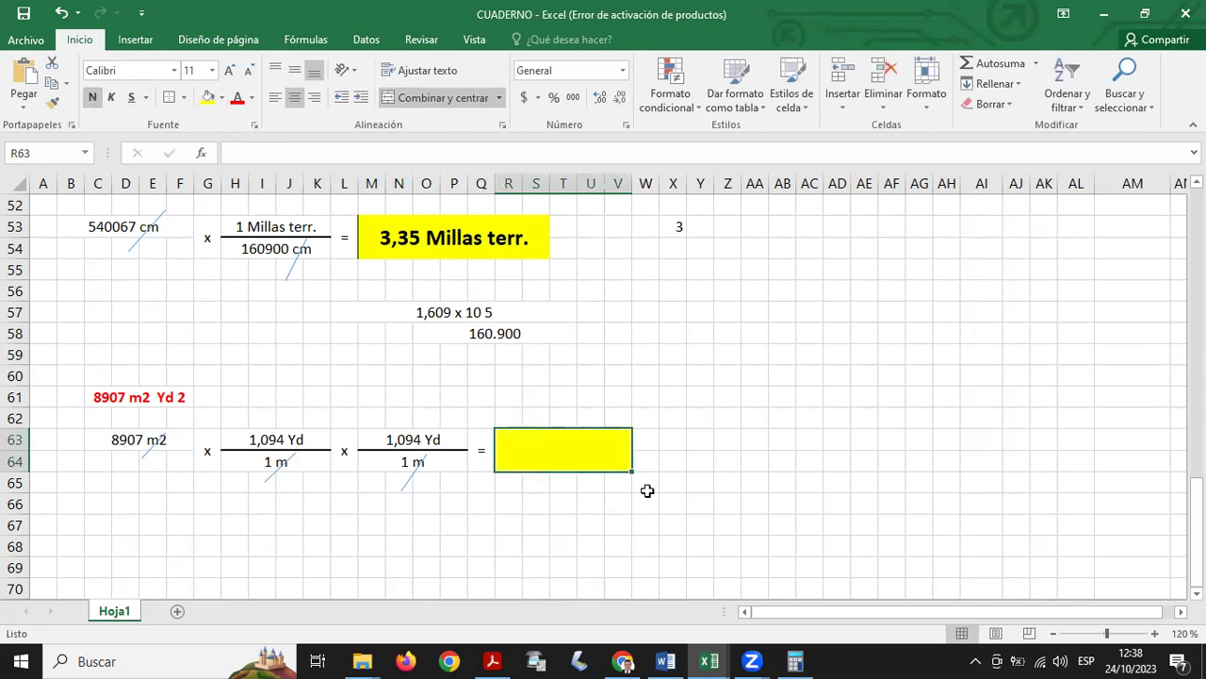
click(734, 462)
- Switch to the Windows calculator, clear the previous entry and multiply 8907 by 1,094
click(796, 660)
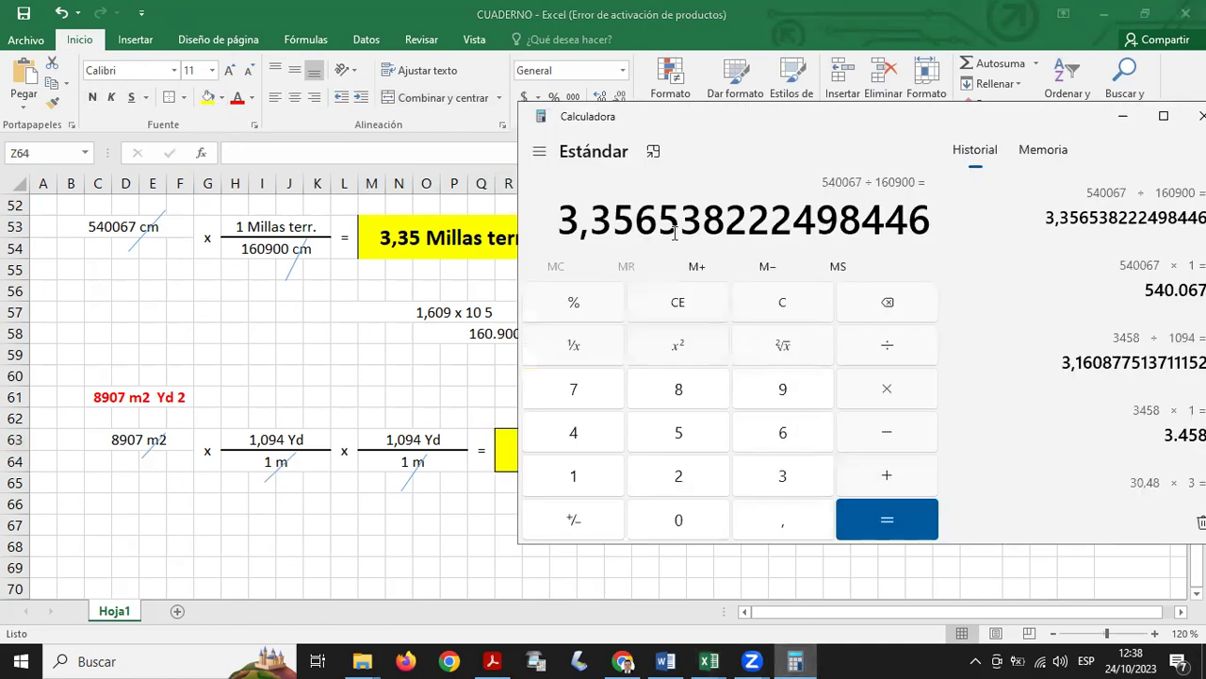
click(677, 302)
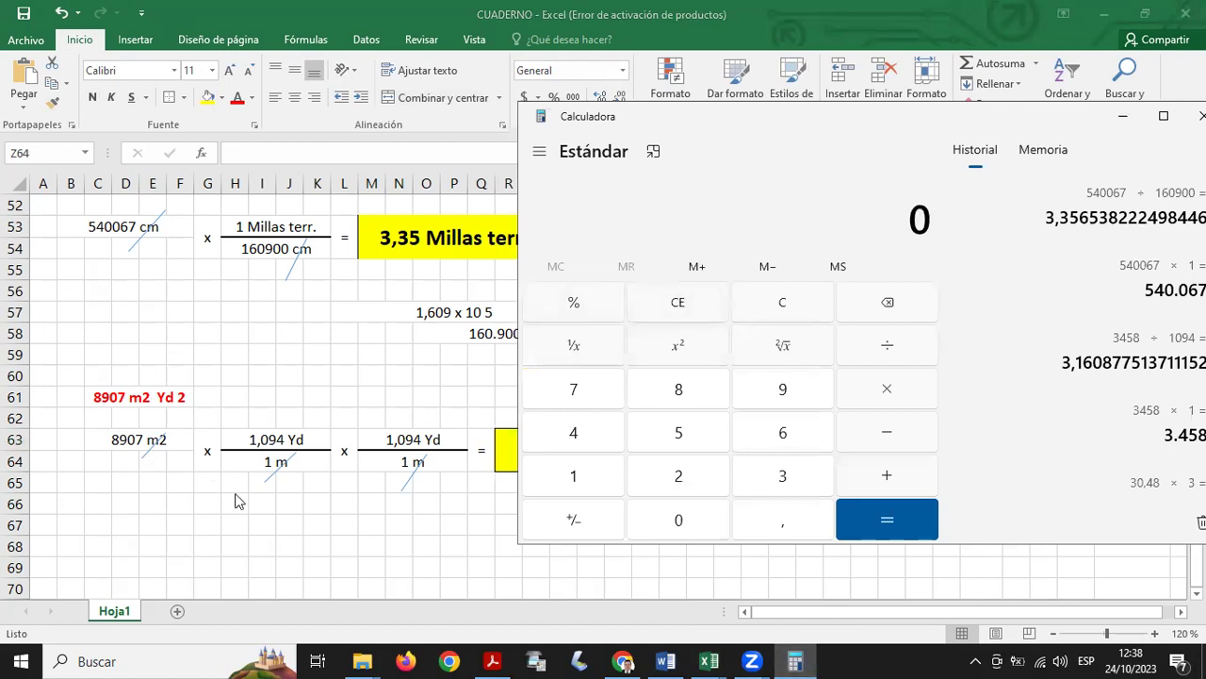
click(679, 391)
click(788, 394)
click(693, 521)
click(594, 400)
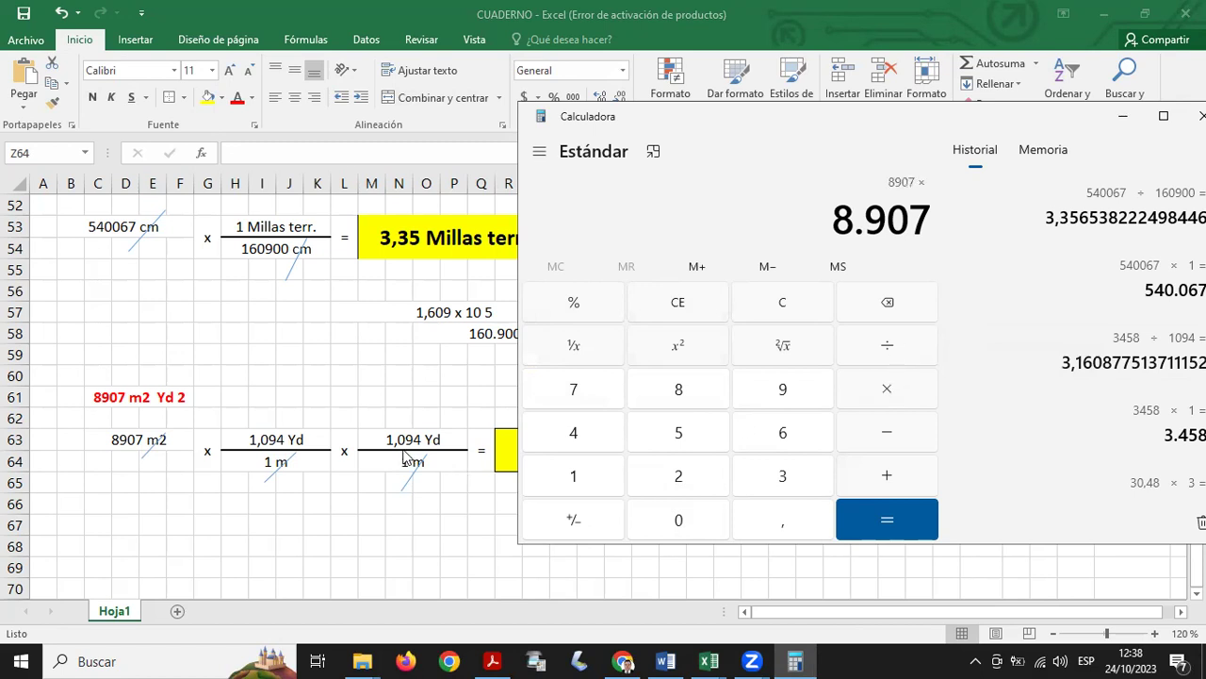
click(577, 479)
click(780, 522)
click(685, 523)
click(781, 399)
click(558, 439)
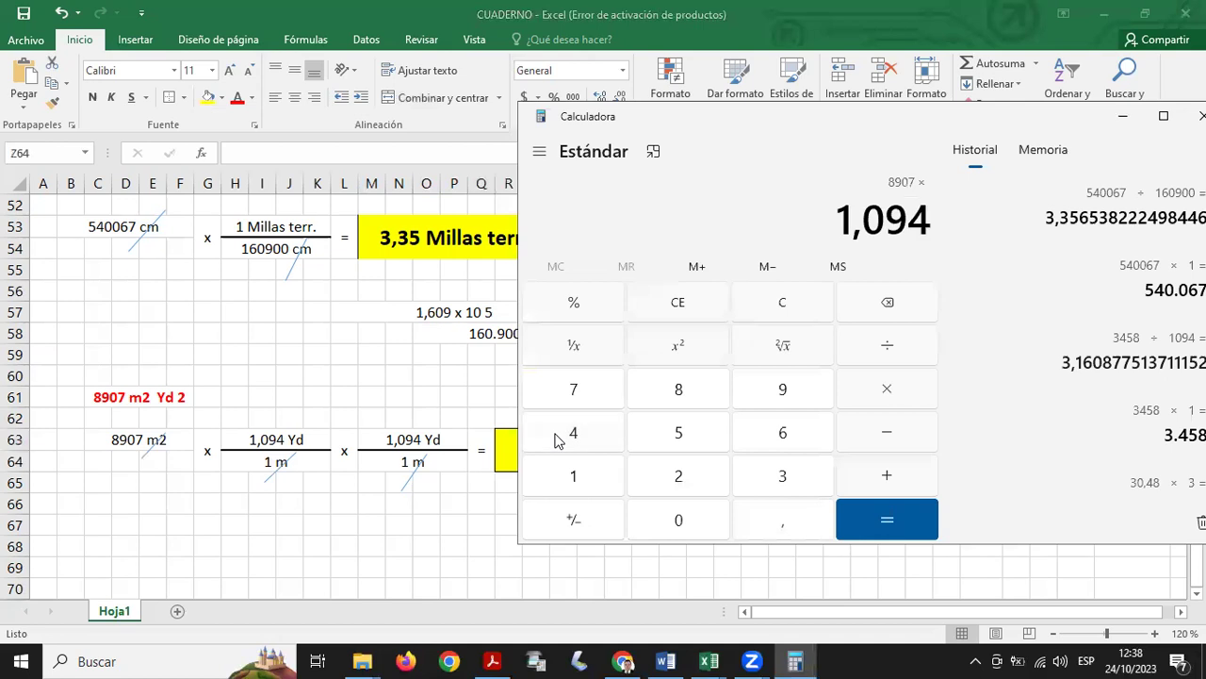
click(885, 513)
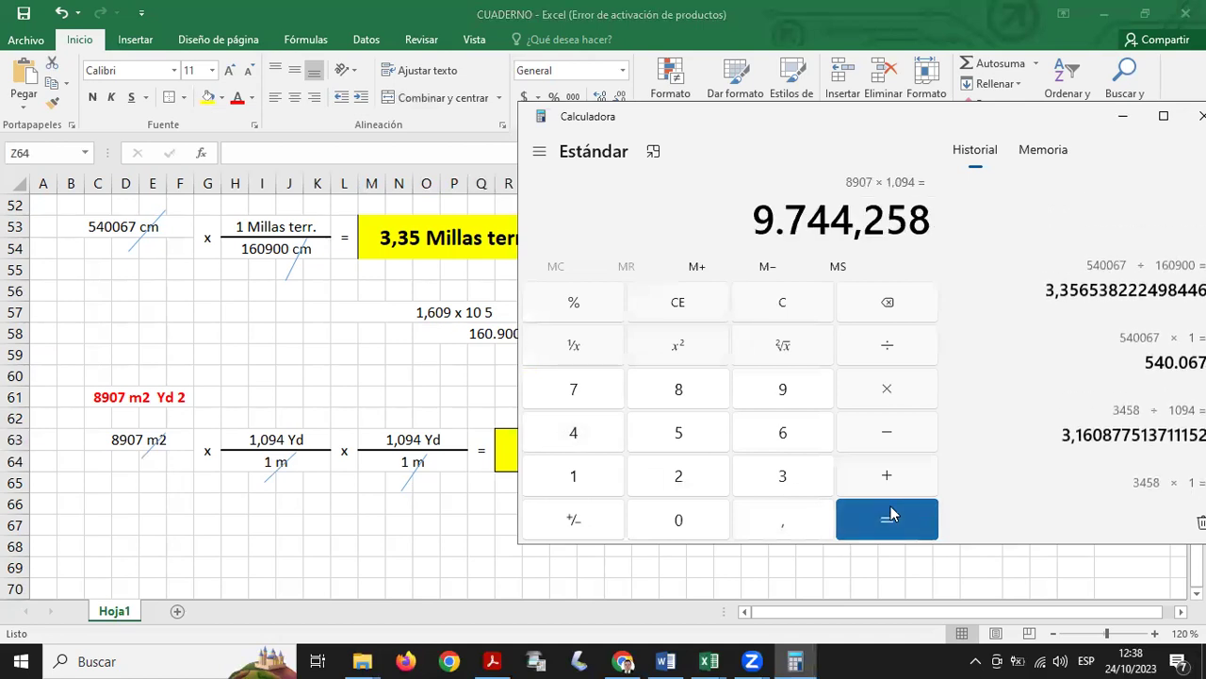
- Multiply the product in the calculator by the second conversion factor, 1,094
click(890, 394)
click(555, 479)
click(781, 530)
click(688, 524)
click(774, 404)
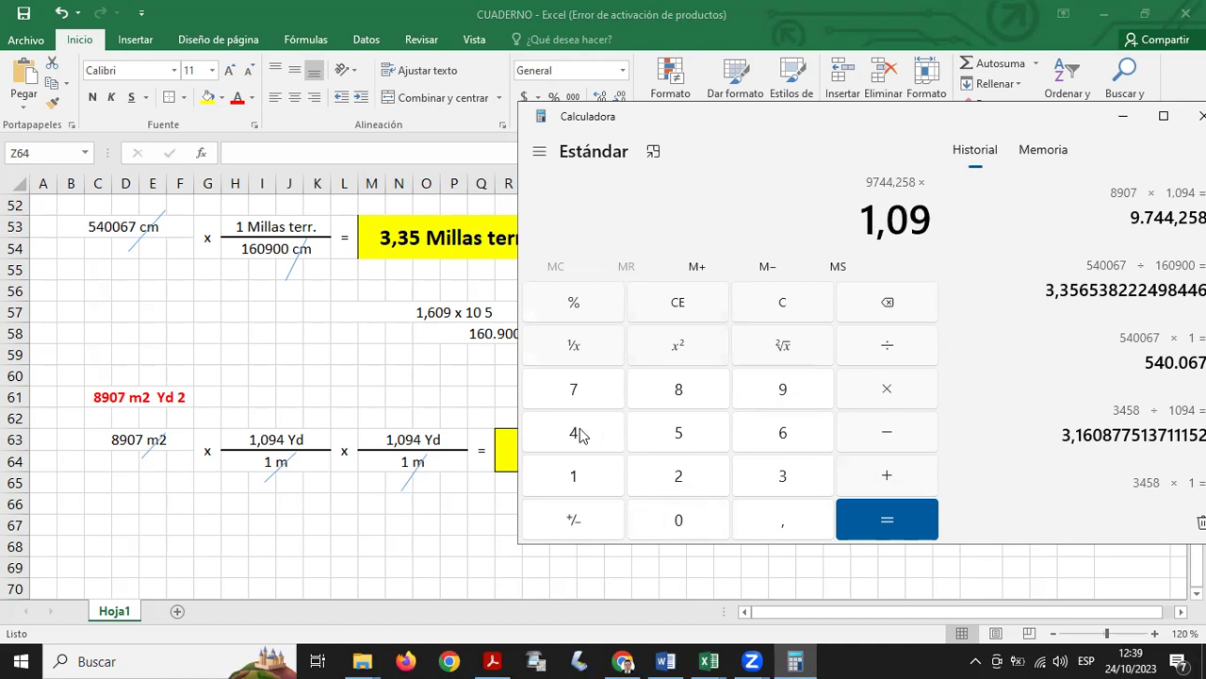
click(579, 434)
click(887, 524)
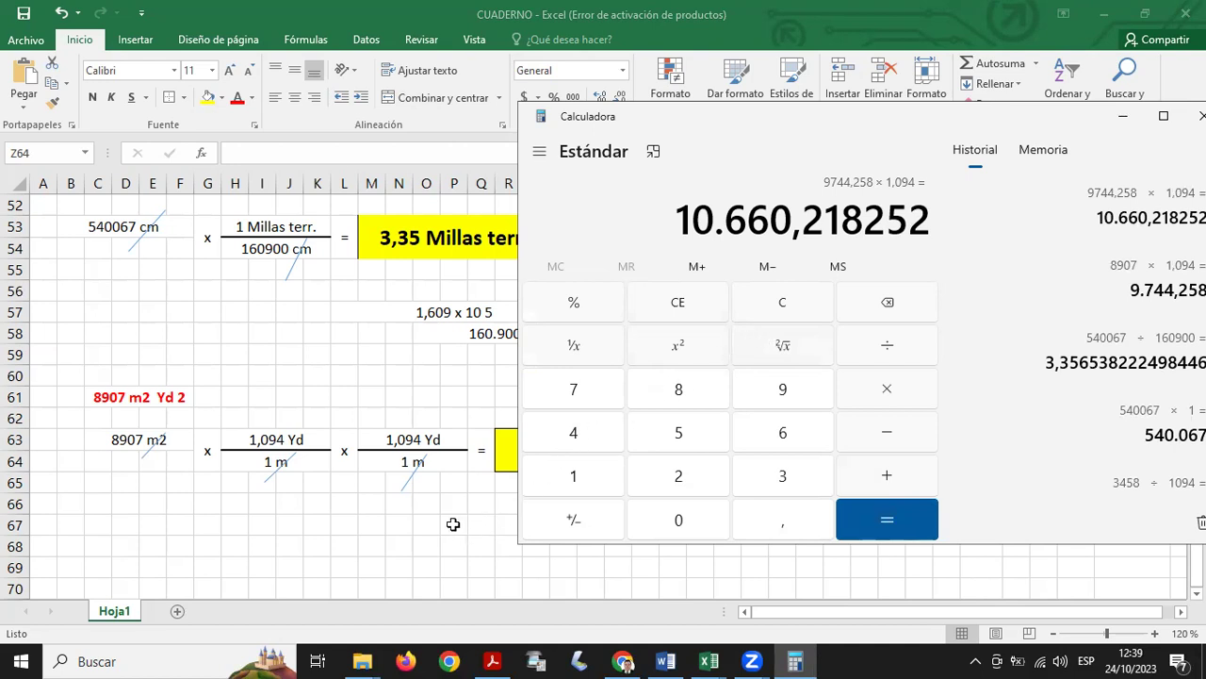
- Enter the result 10660,2 Yd2 in the yellow result box R63 of the CUADERNO workbook
click(573, 452)
text(10)
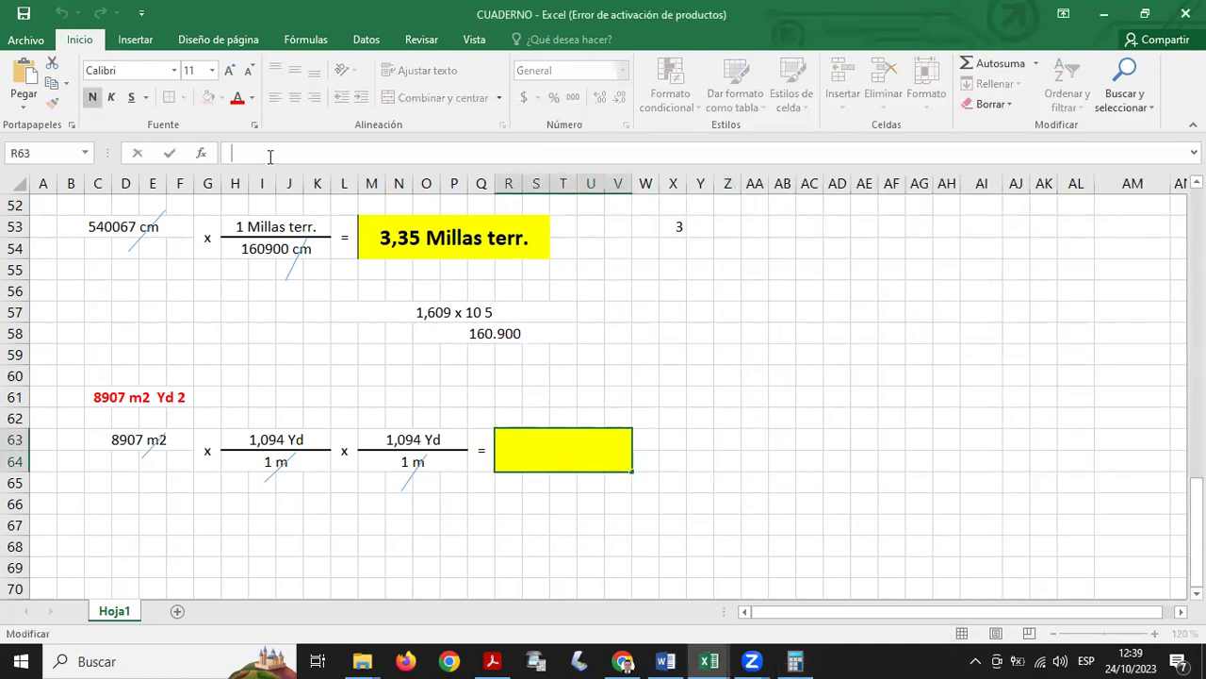
text(660,2)
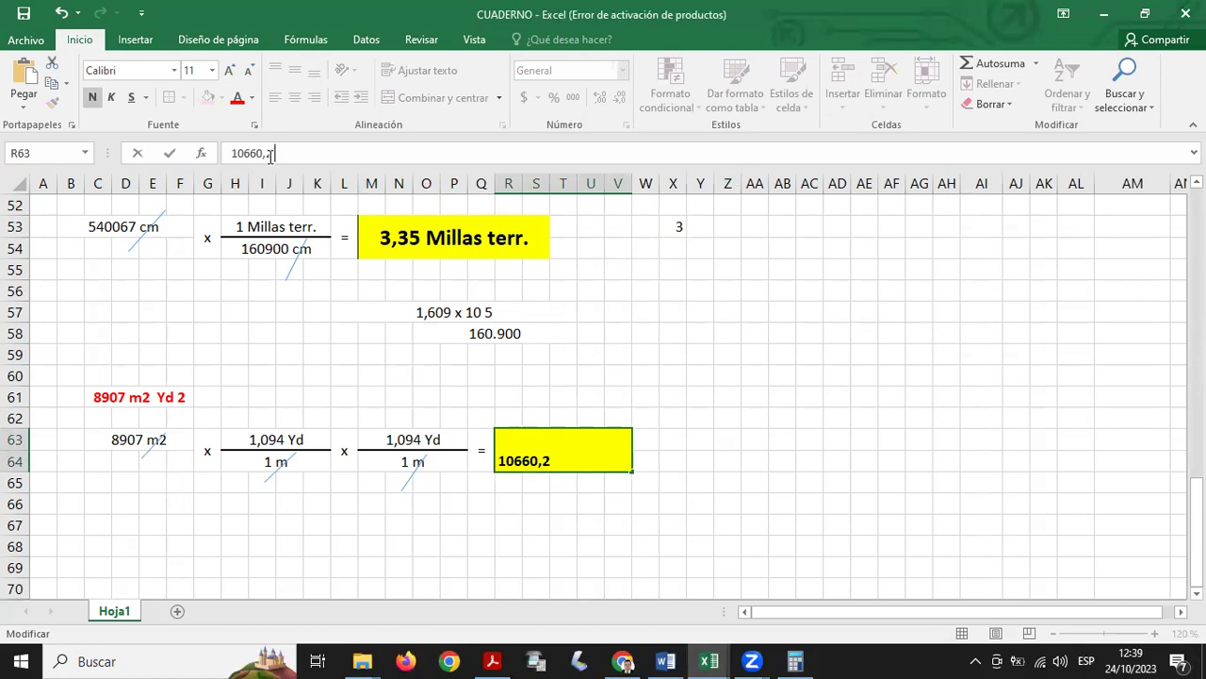
text( md2)
click(500, 500)
- Centre the result in R63 vertically and set its font size to 16
click(547, 453)
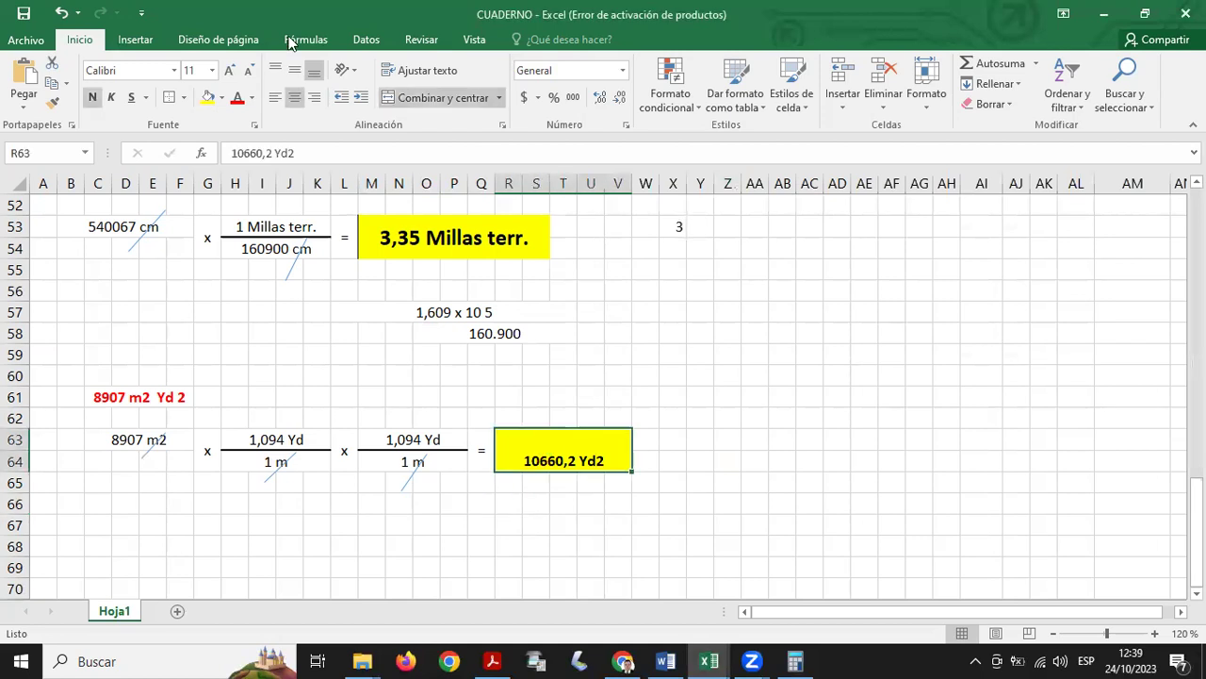
click(294, 70)
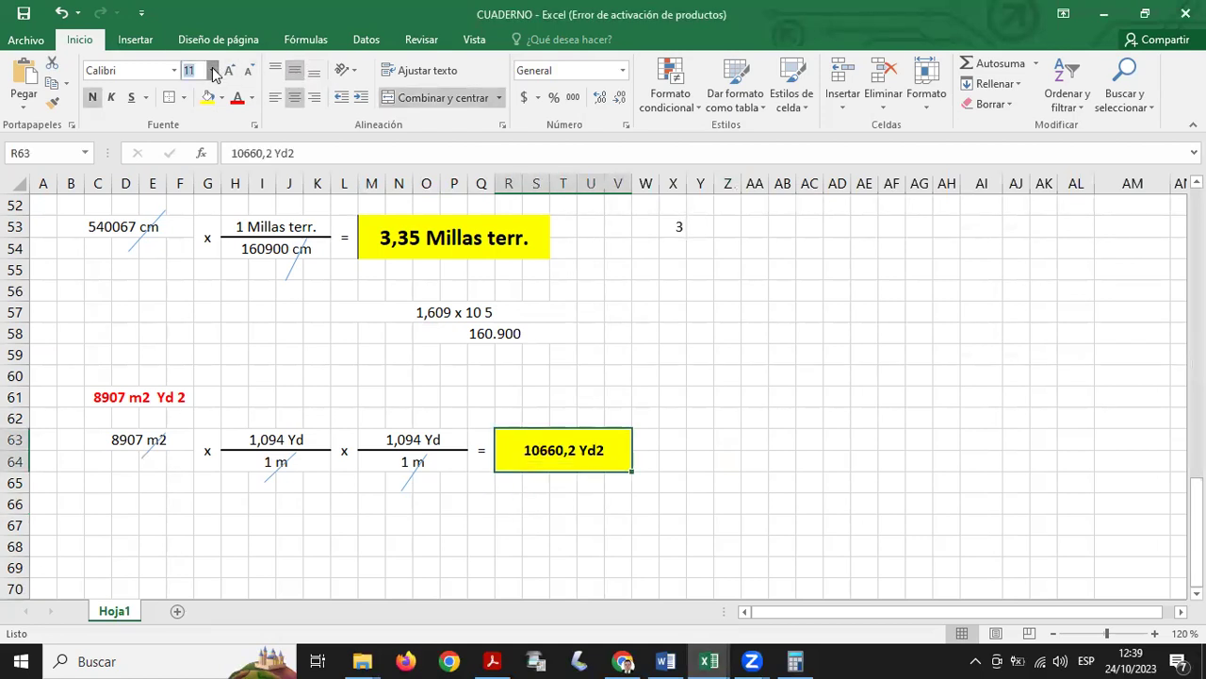
click(215, 74)
click(198, 195)
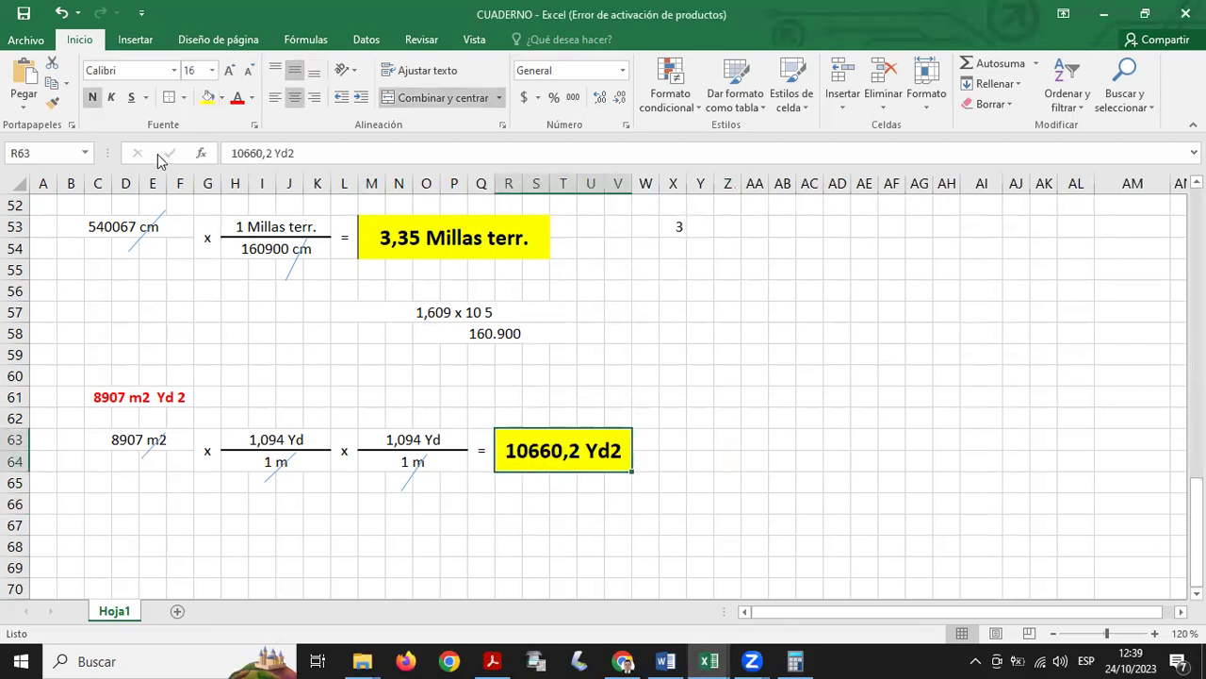
click(594, 501)
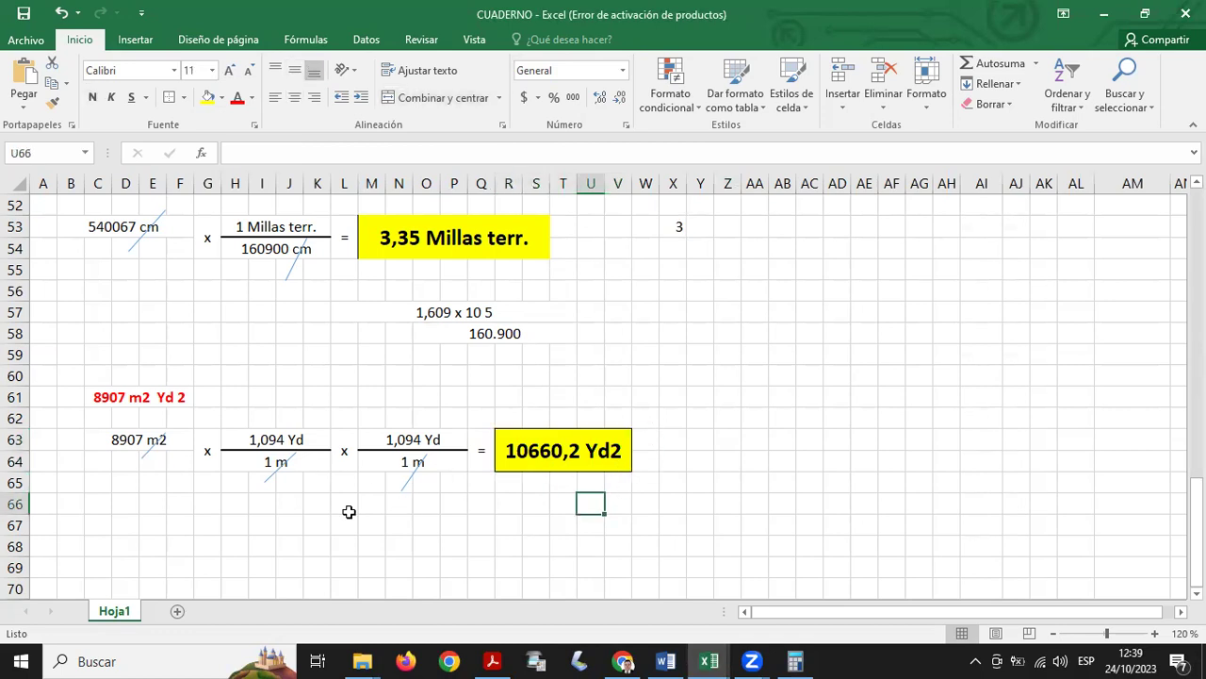
- Check the metres-to-yards factor in the conversion tables PDF, and return to the CUADERNO workbook
click(492, 660)
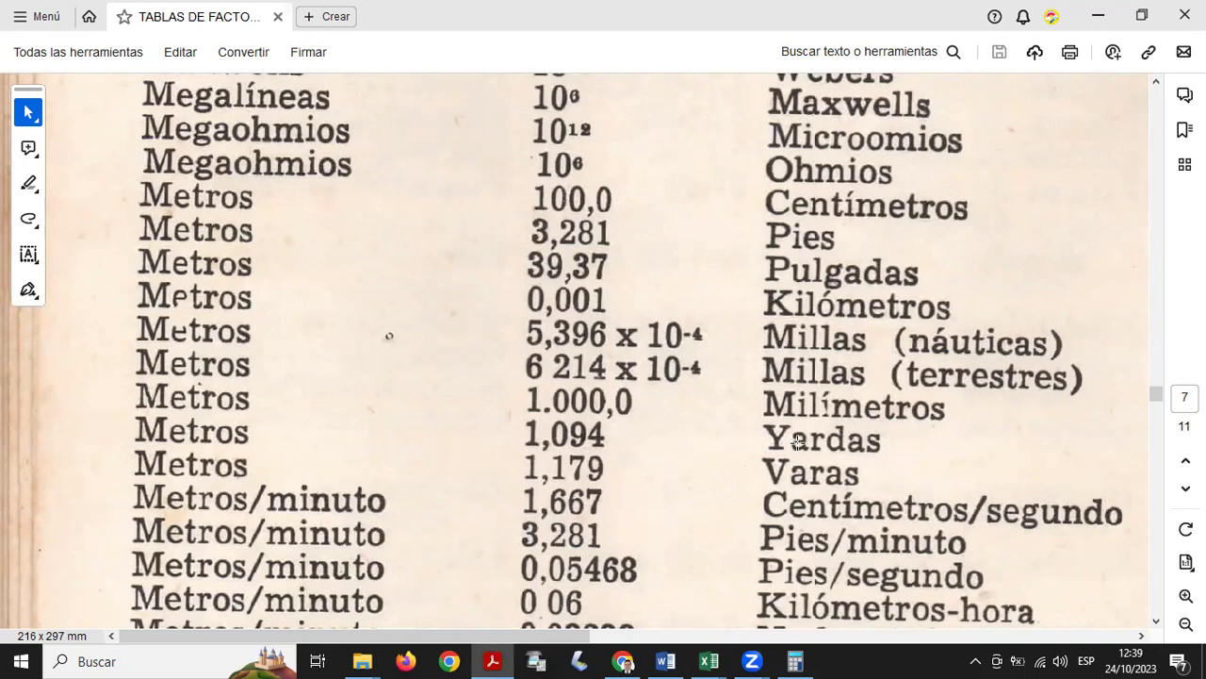
mouse_move(709, 661)
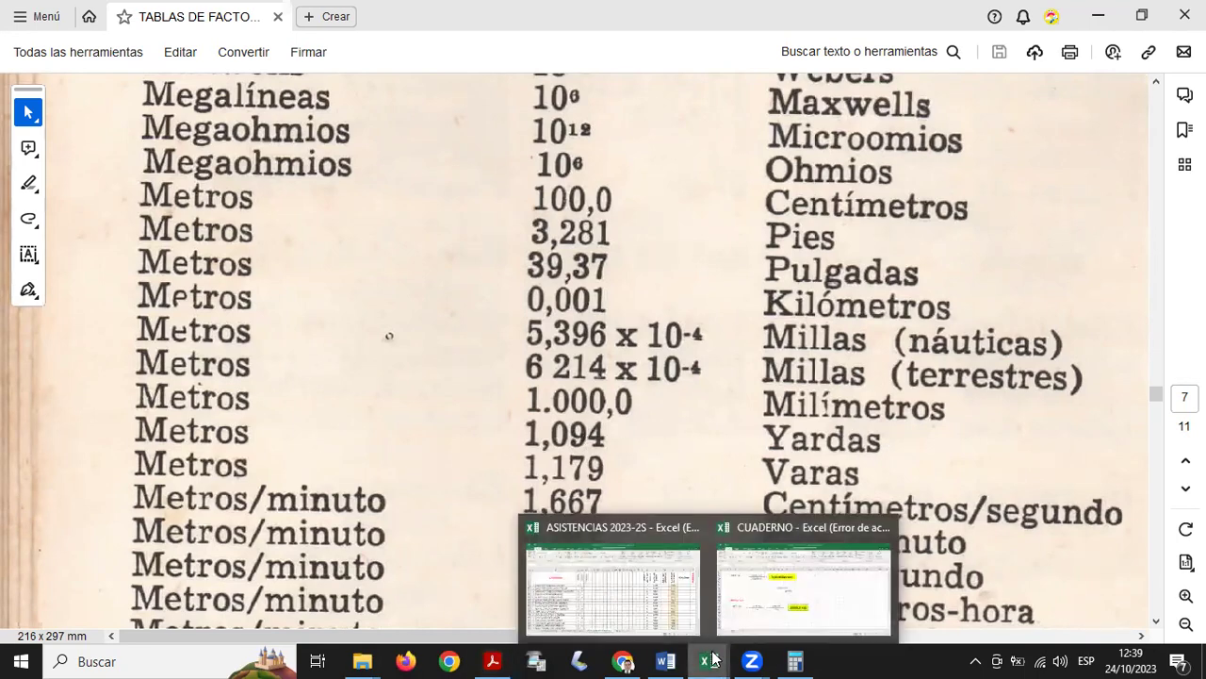
click(761, 606)
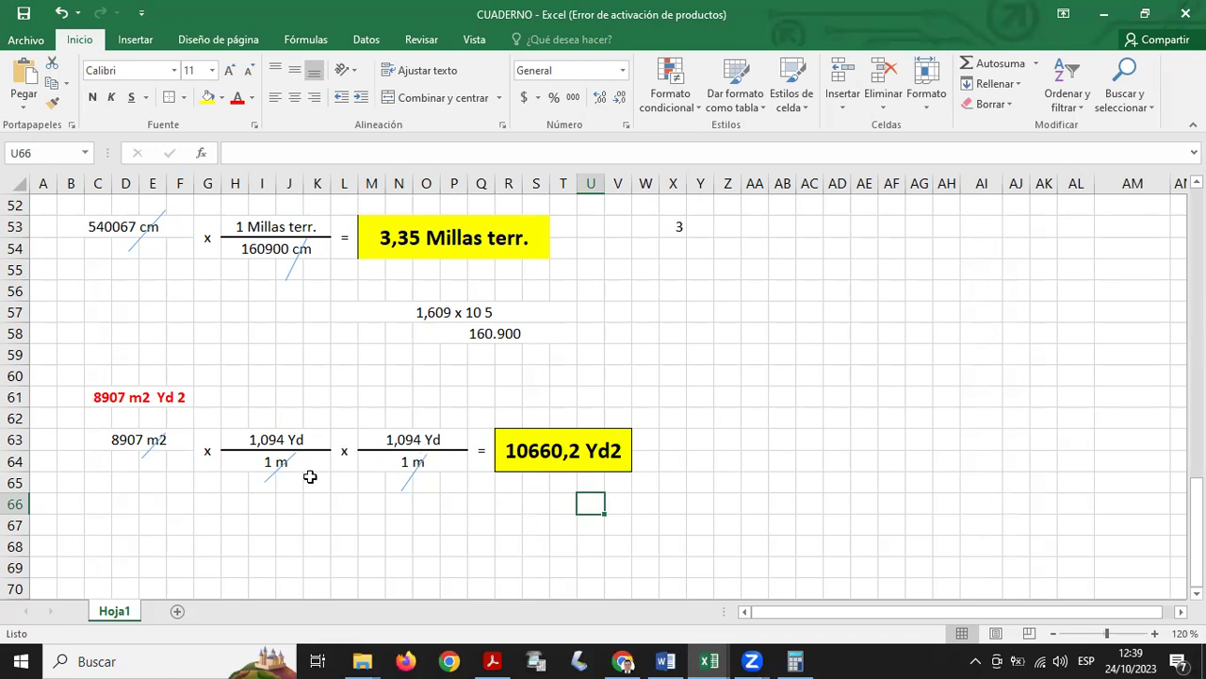
click(266, 519)
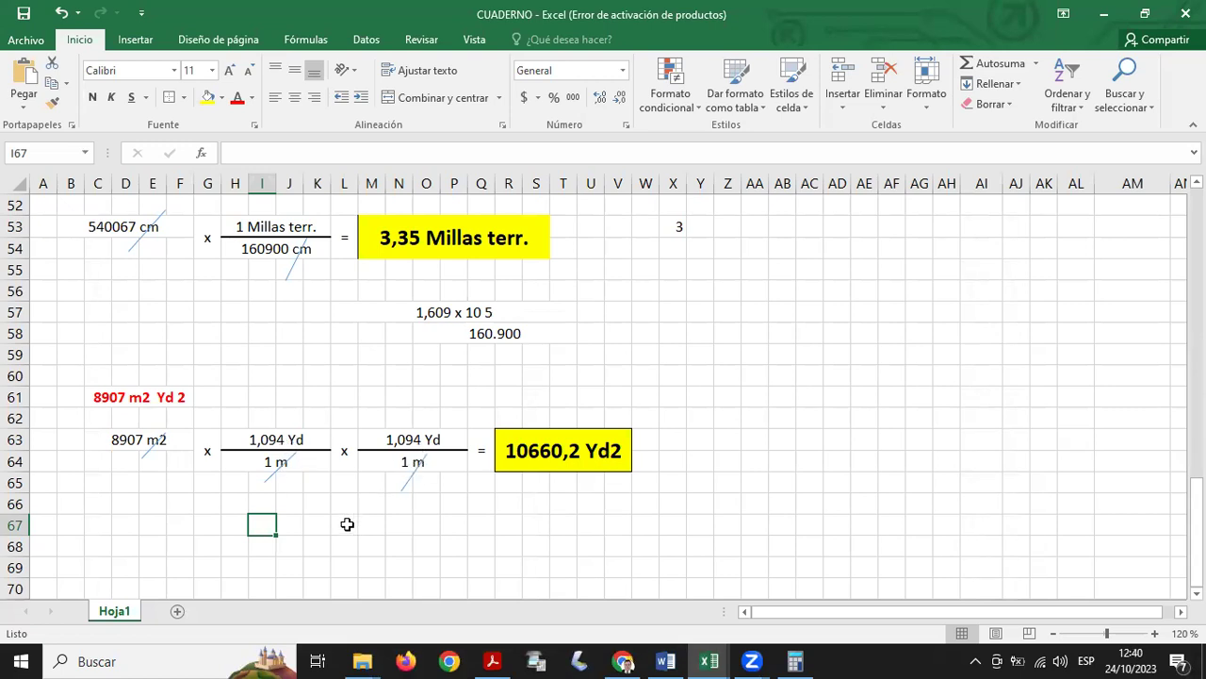
- Fill both 1,094 Yd over 1 m fractions in rows 63 and 64 with standard light green
drag(272, 435, 275, 461)
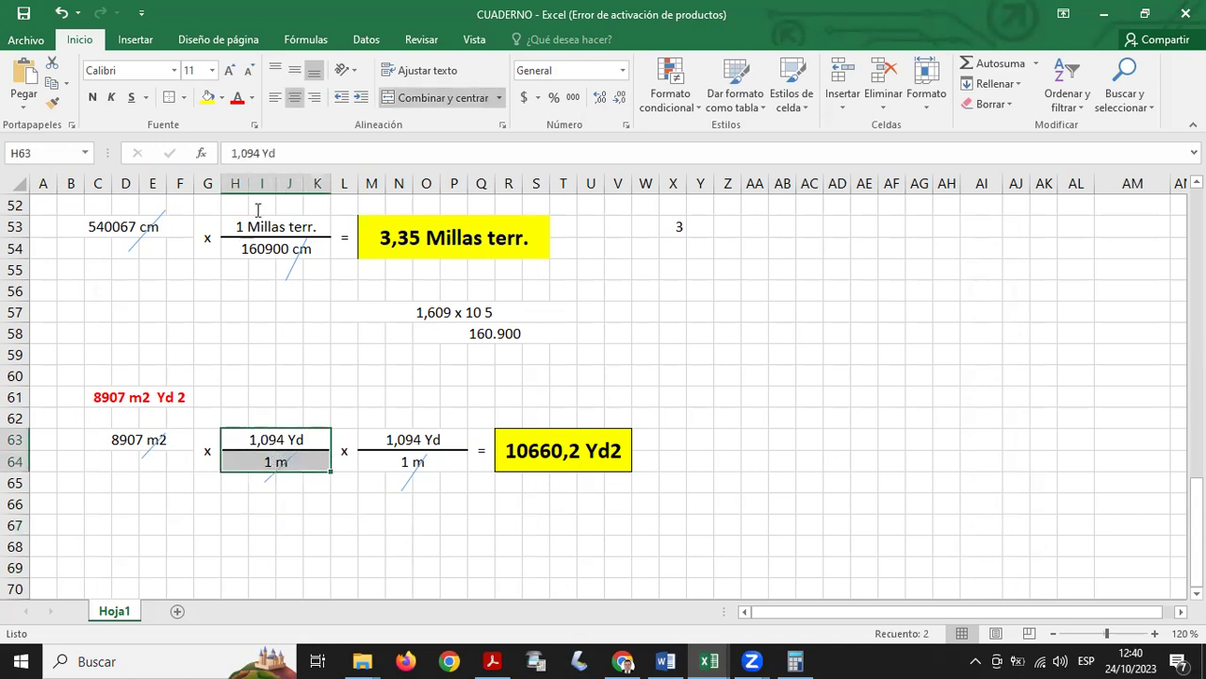
click(223, 98)
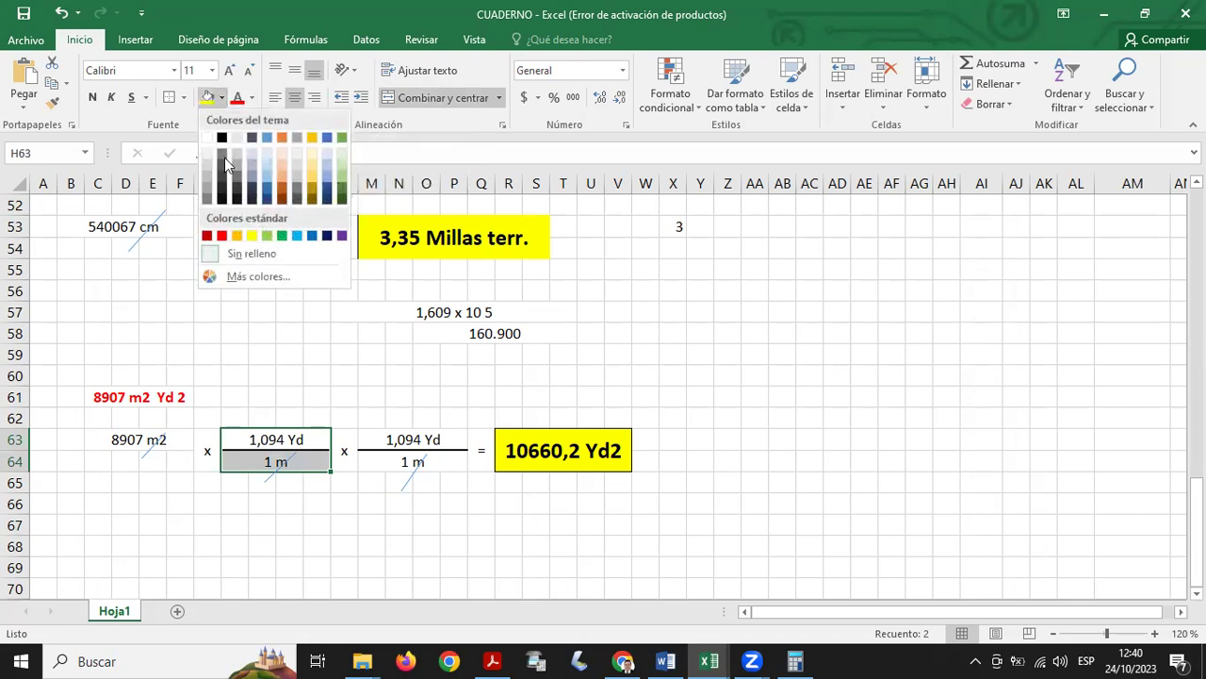
click(268, 236)
click(351, 525)
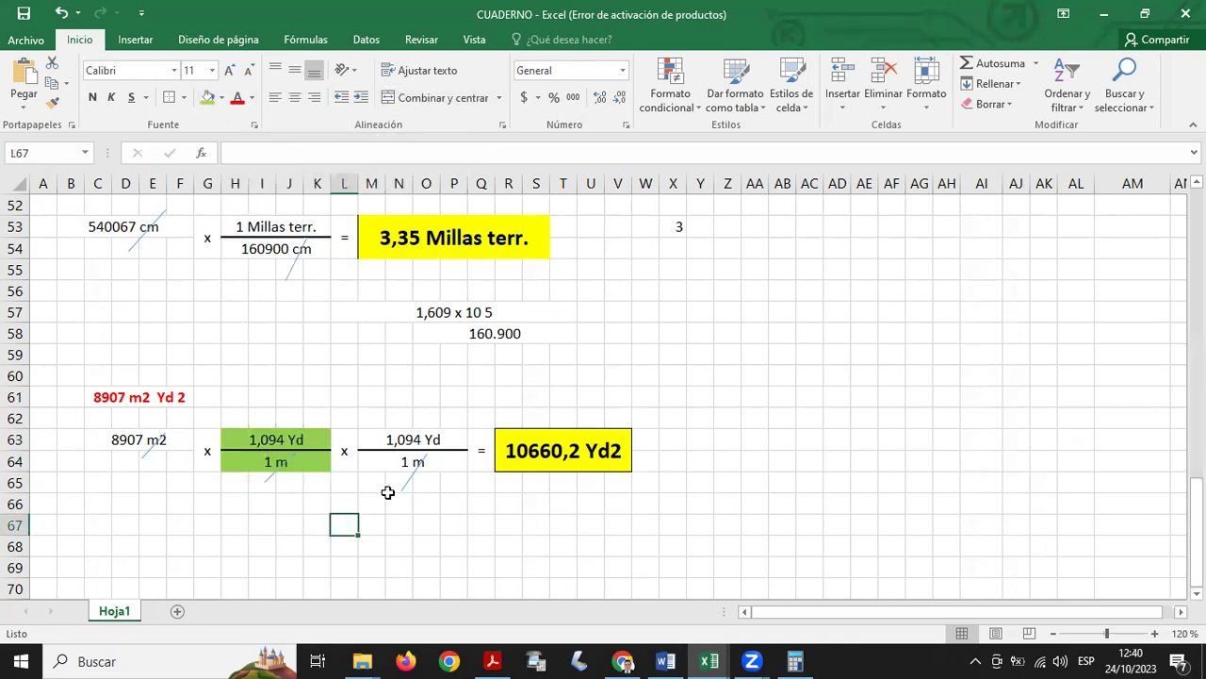
drag(401, 440, 403, 460)
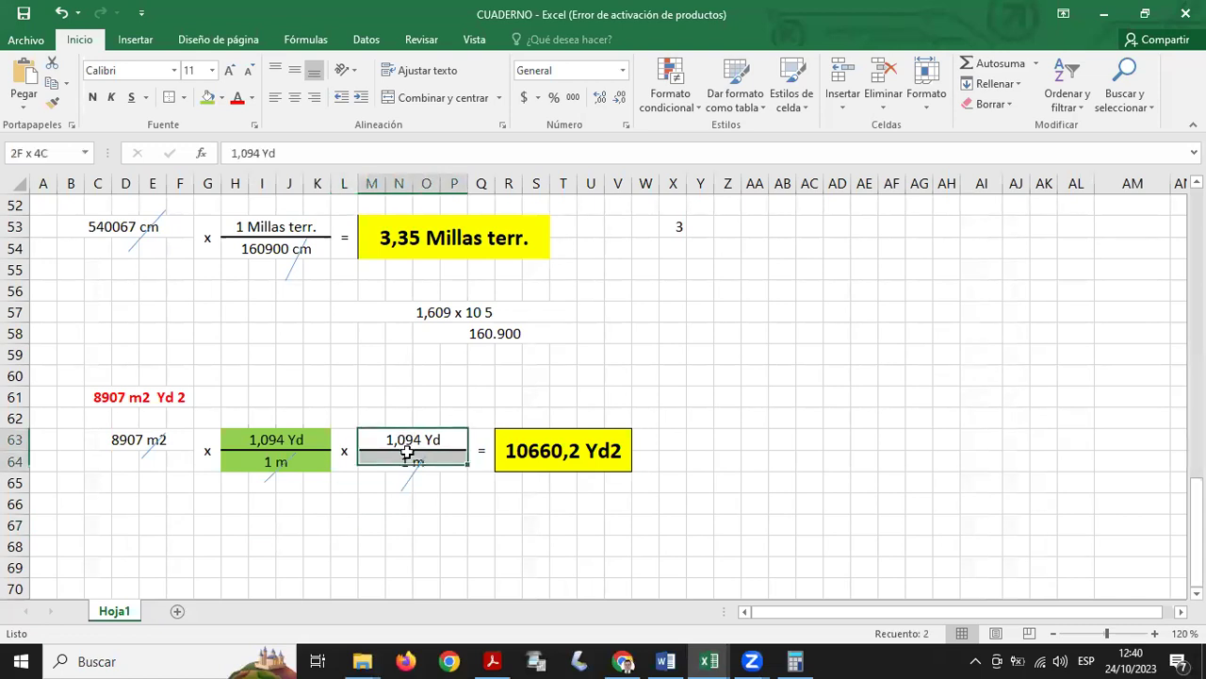
click(207, 97)
click(727, 332)
scroll(398, 324, up, 2)
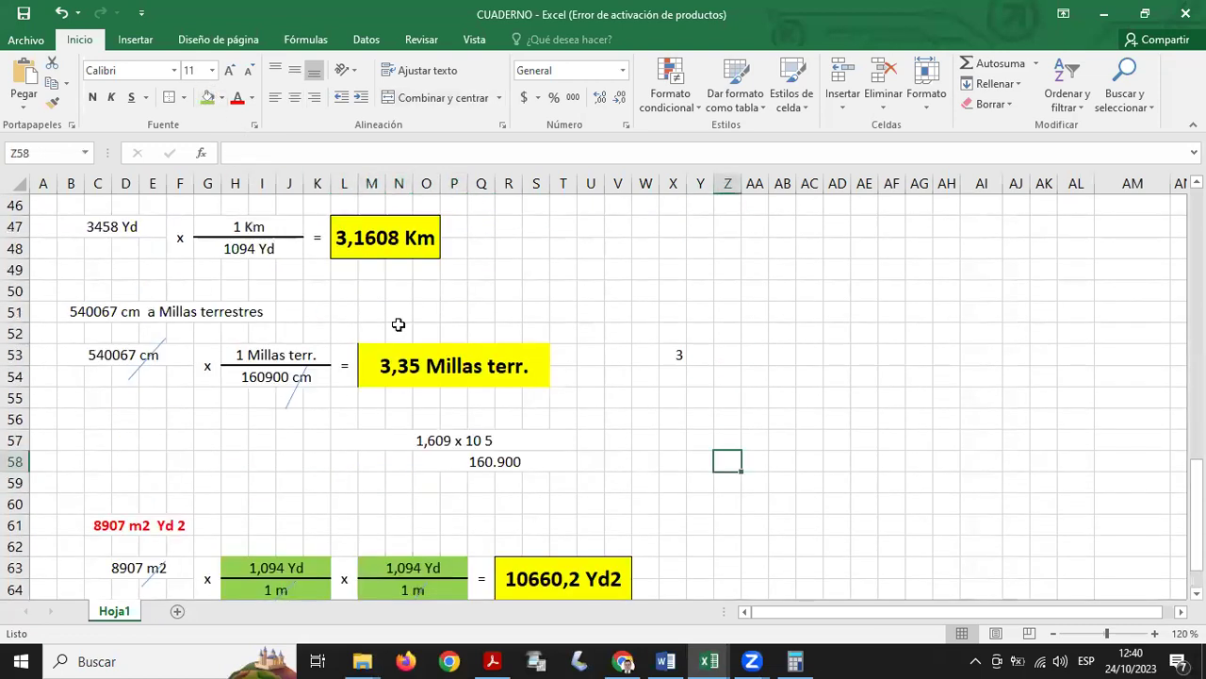
scroll(399, 324, up, 1)
scroll(397, 326, down, 4)
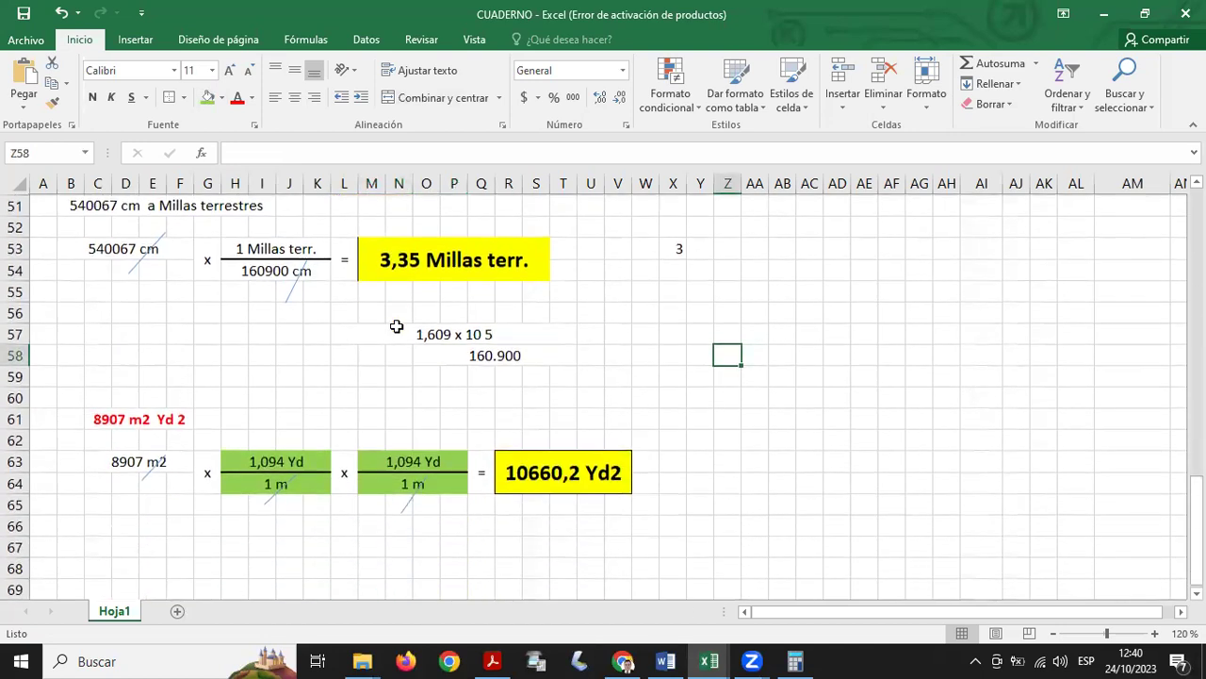
click(388, 485)
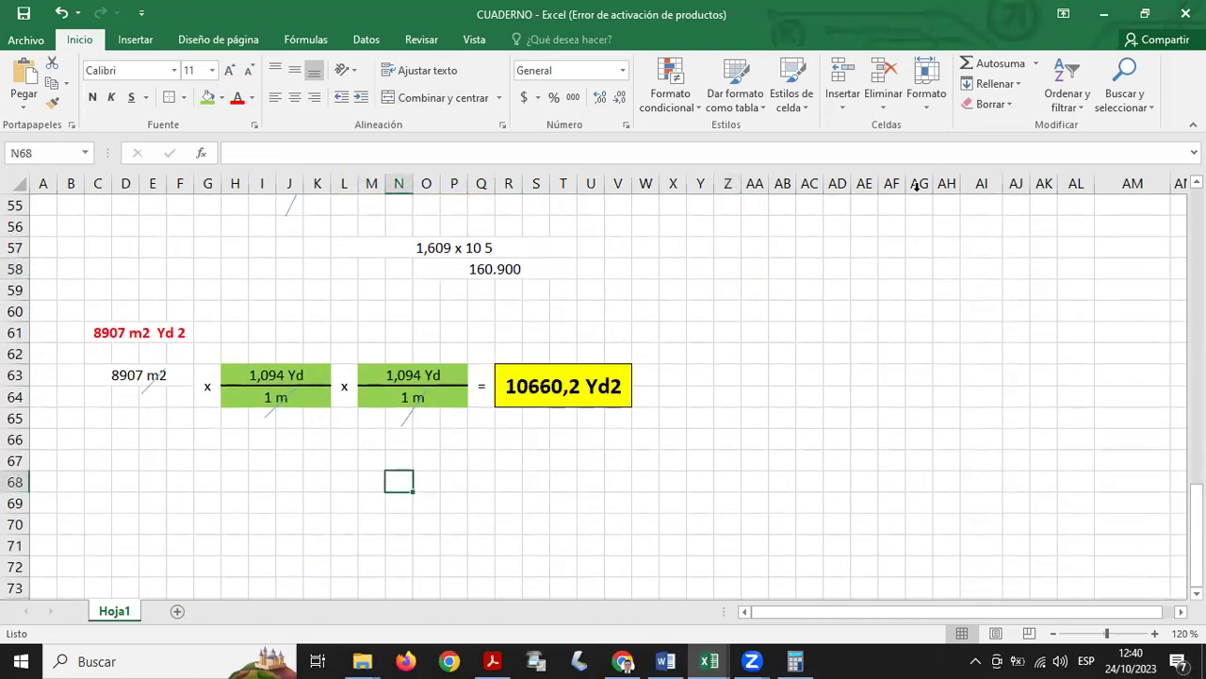
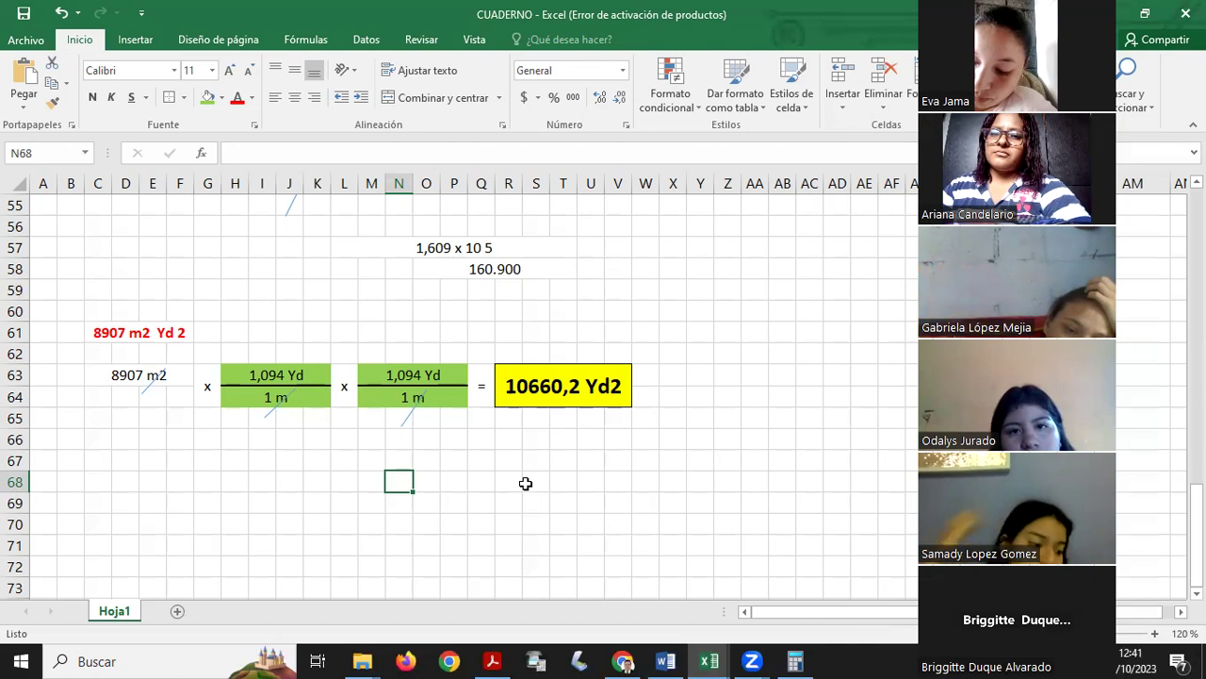
drag(407, 482, 502, 481)
click(502, 522)
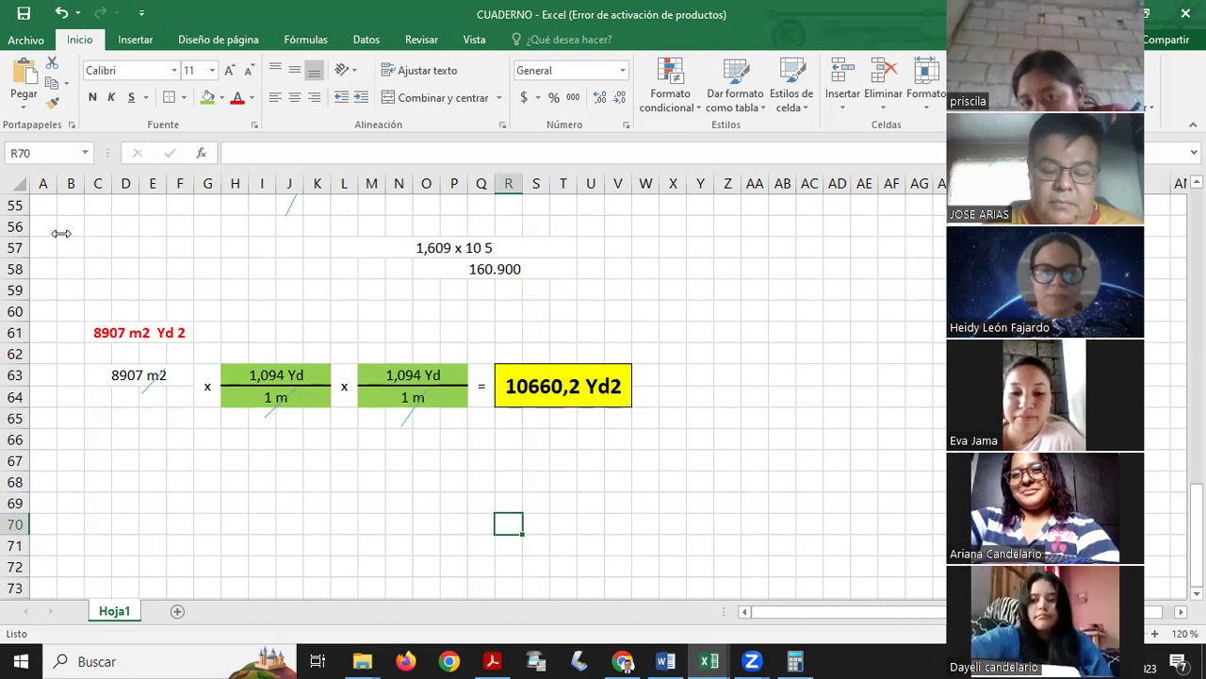
key(ctrl+c)
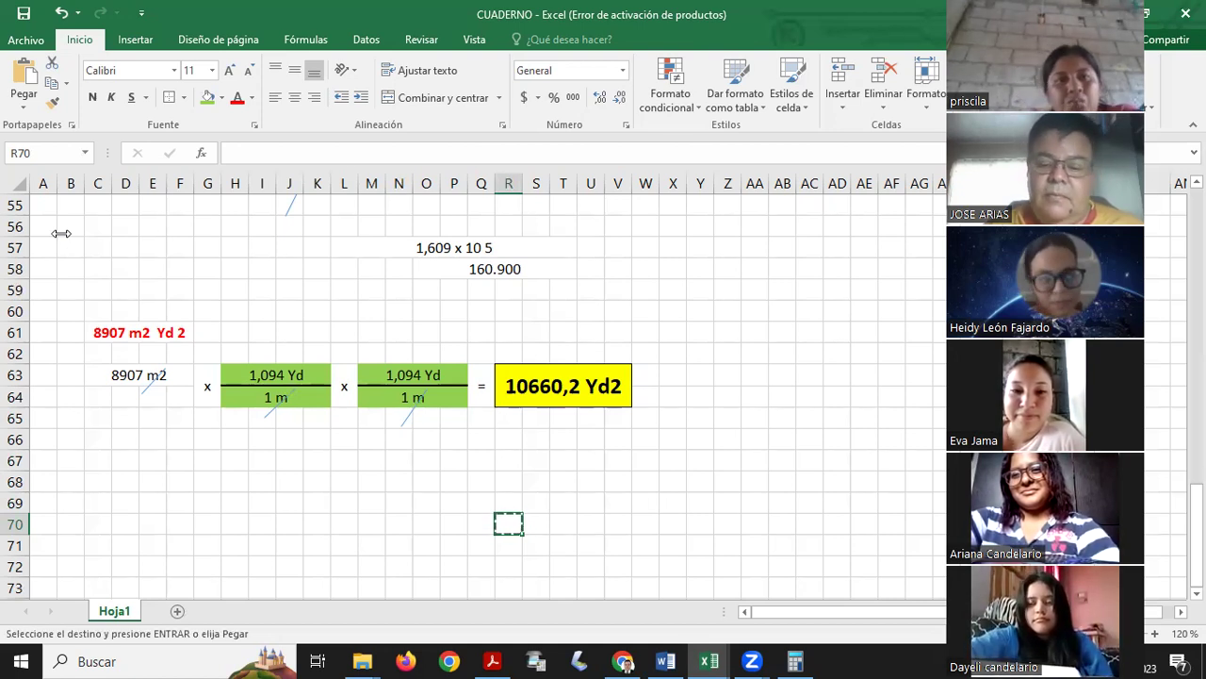